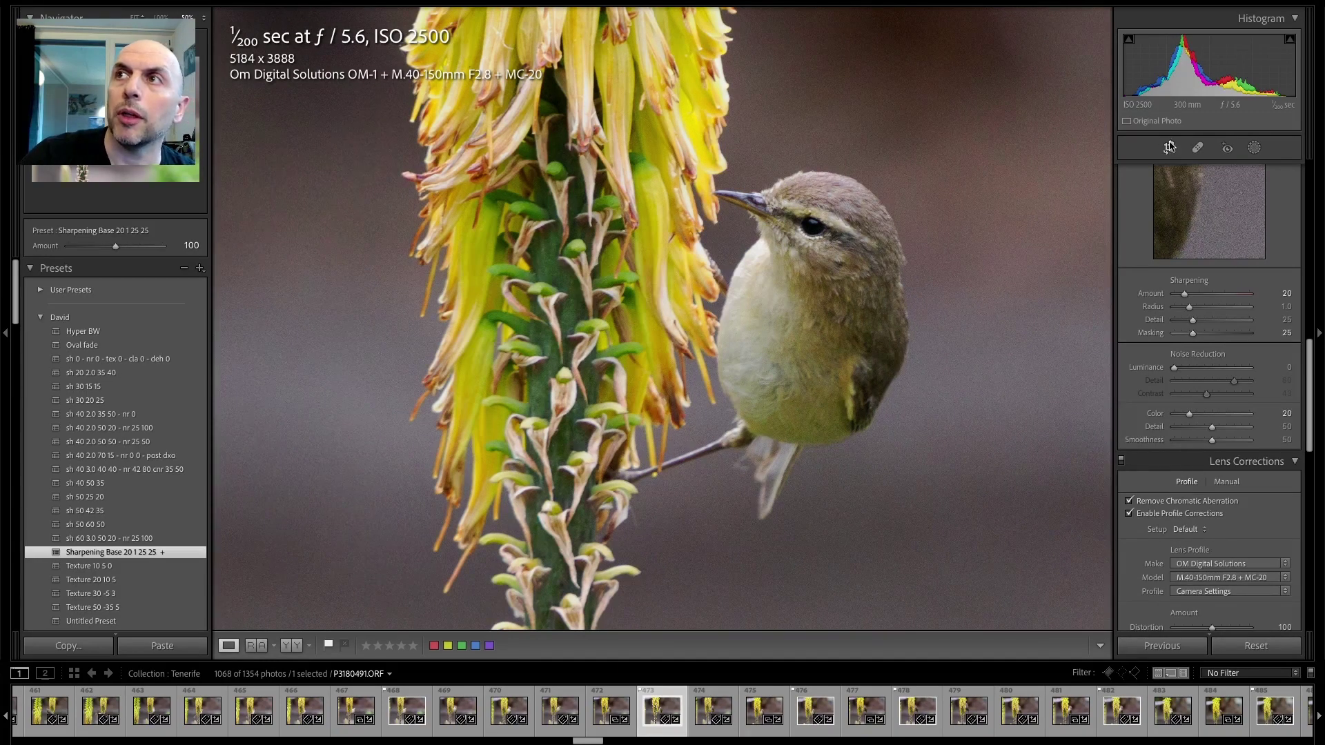
- Crop the photo to about 3104 x 2328 pixels around the bird and flower stem, keeping the original aspect ratio
left_click(1169, 147)
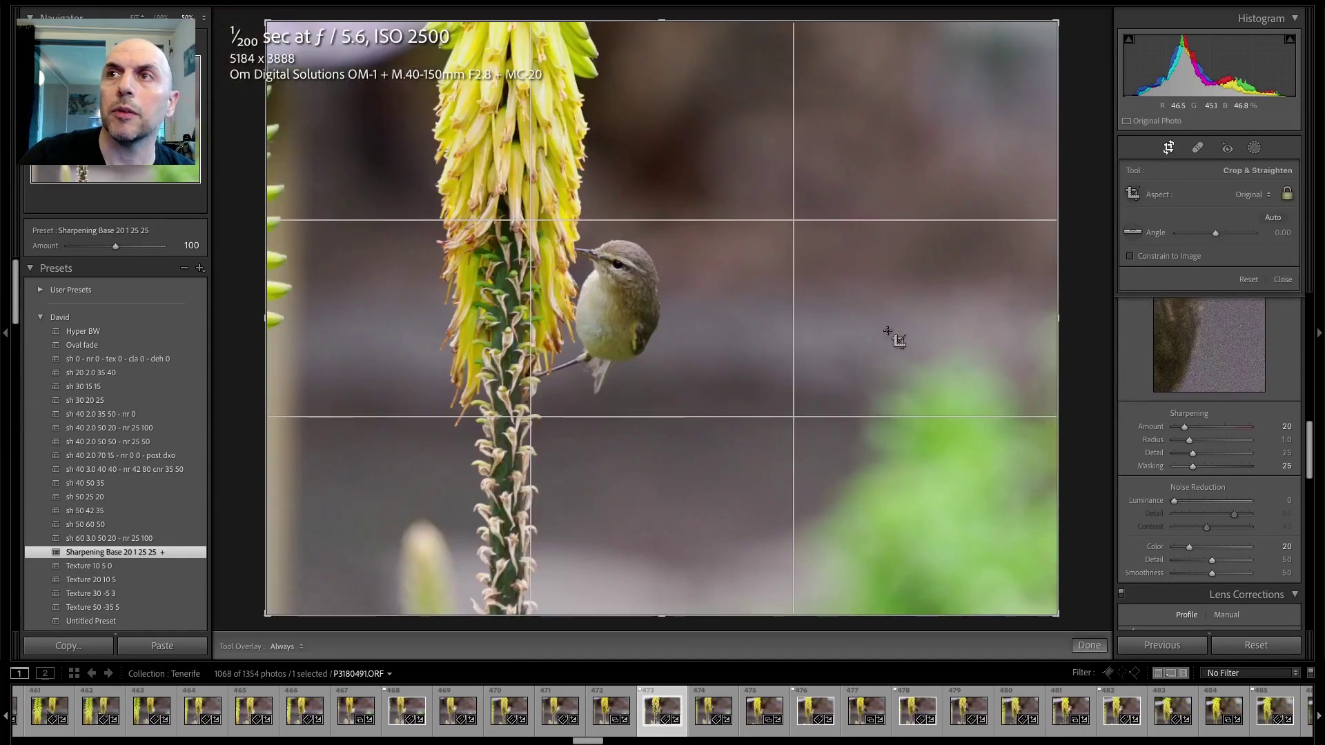
left_click_drag(1054, 316, 933, 316)
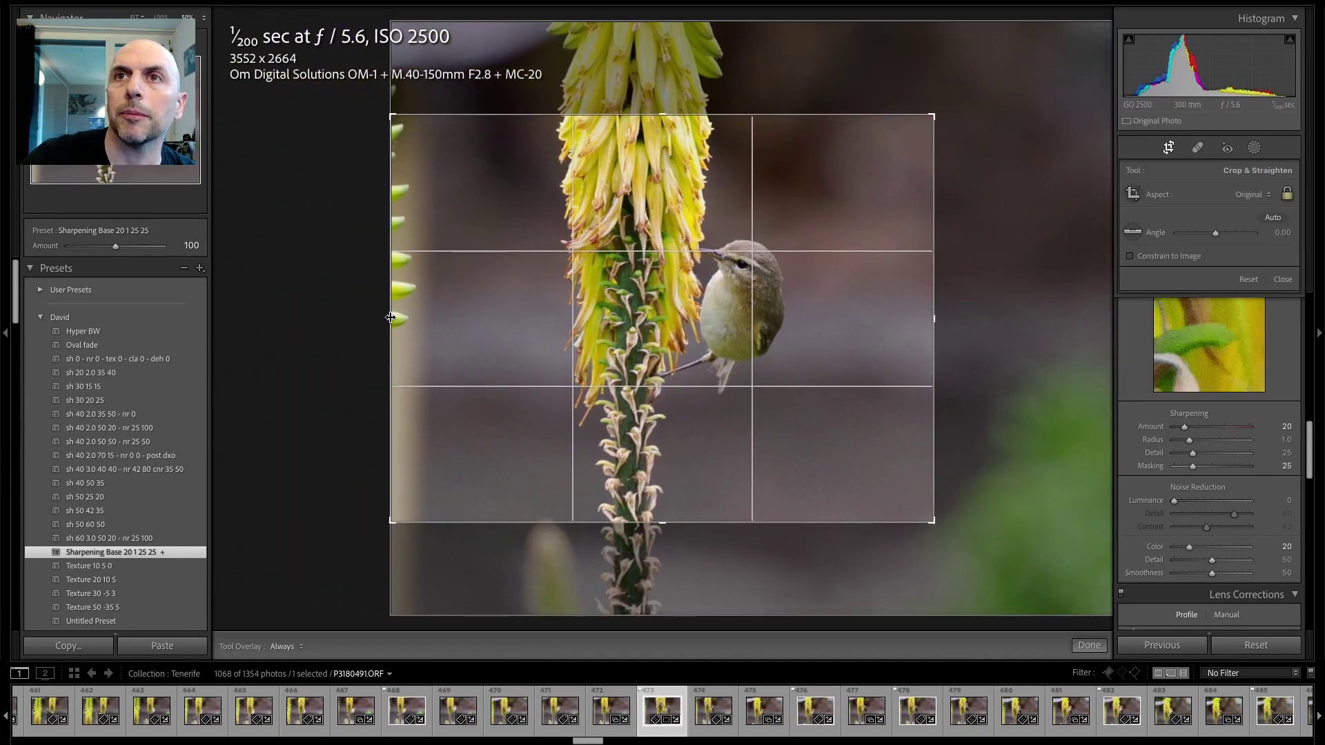
left_click_drag(391, 318, 425, 317)
key("Return")
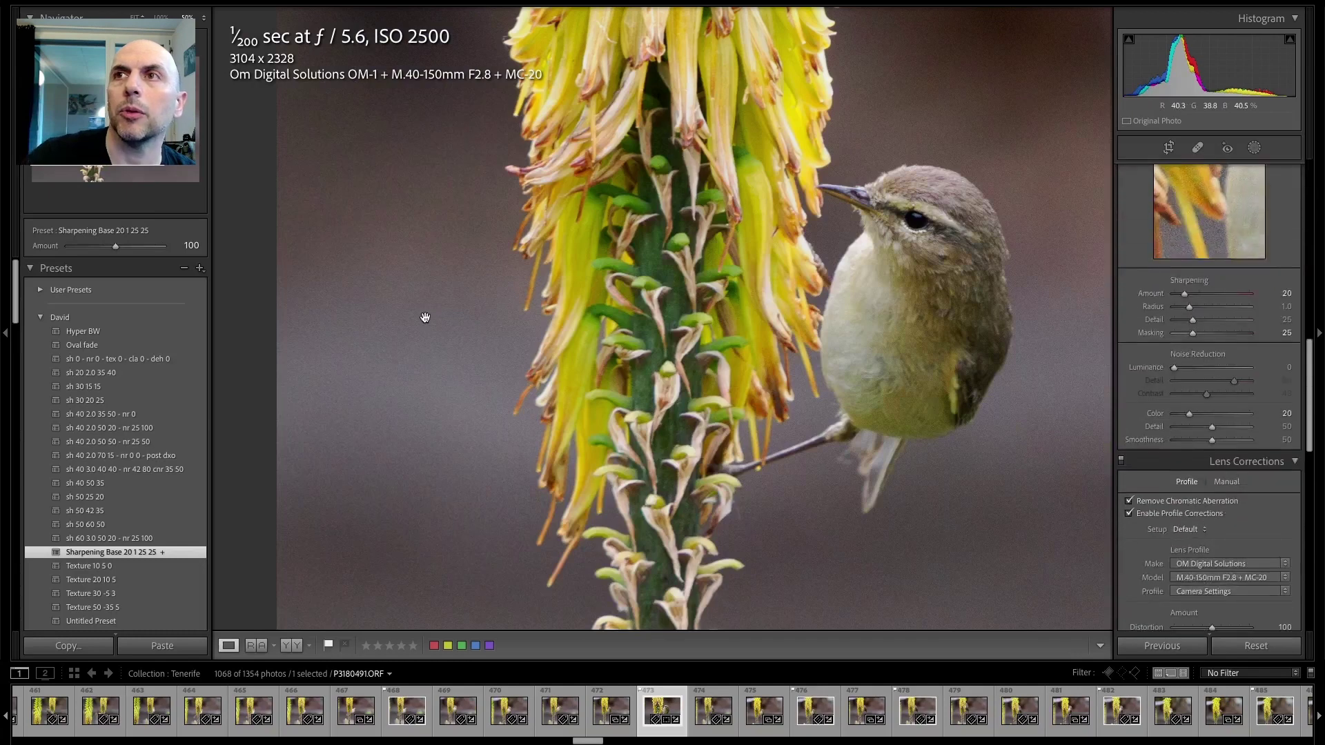
- Try the Auto white balance, discard it, and set the color temperature to 4,613 instead
scroll(1225, 272, "up", 10)
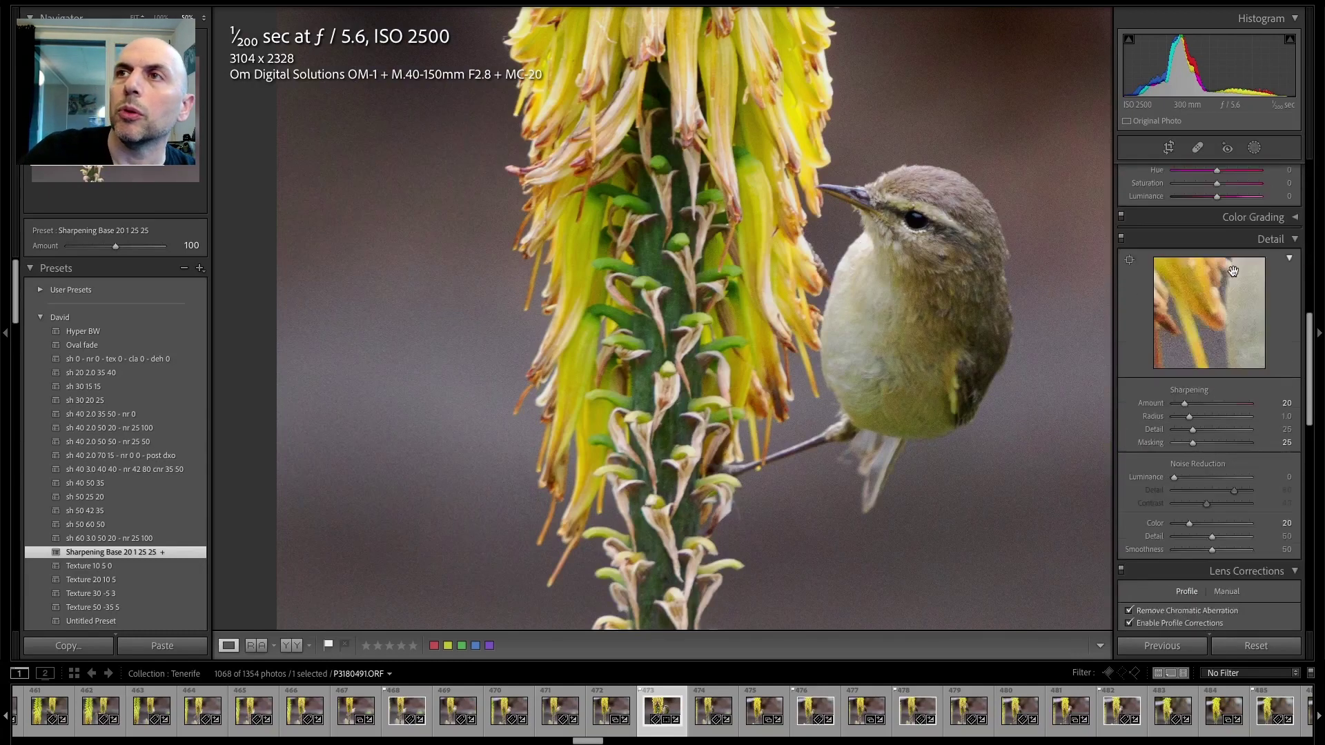
scroll(1234, 276, "up", 2)
left_click(1255, 234)
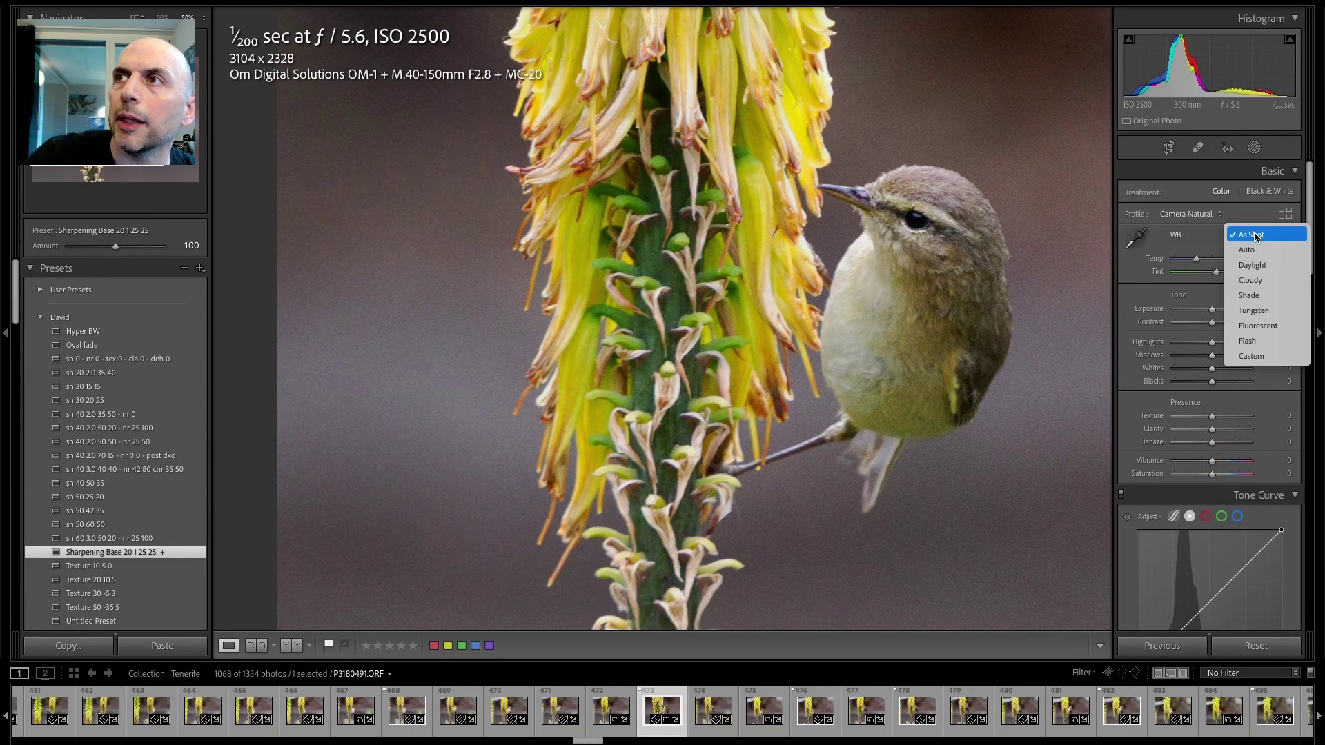
left_click(1252, 251)
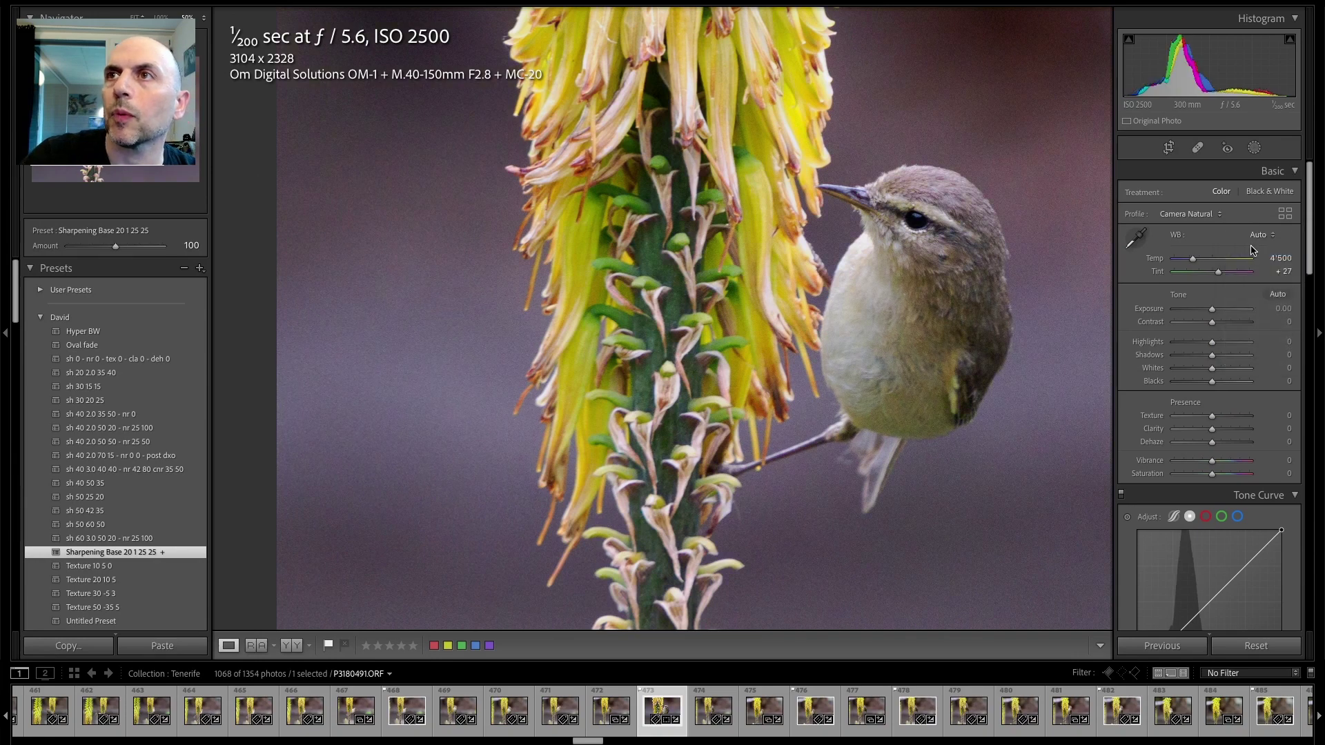
left_click(1253, 237)
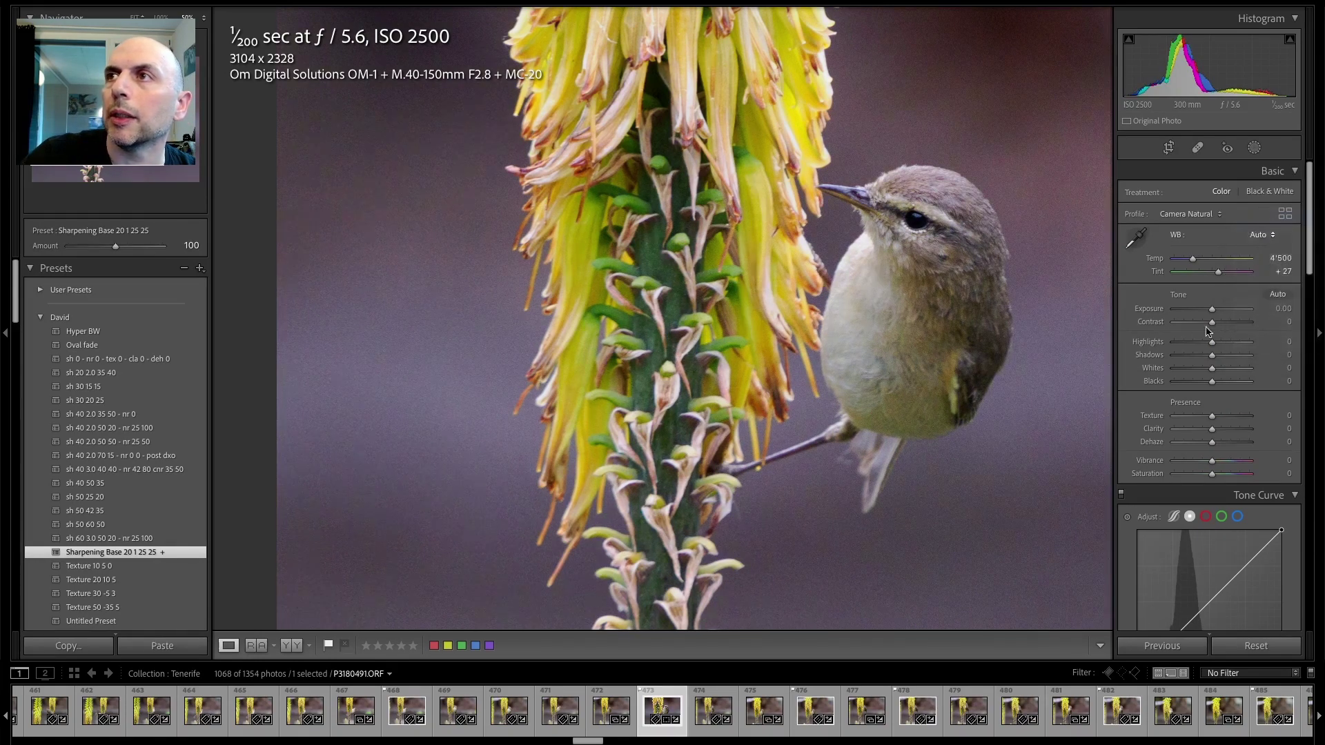
left_click(1260, 219)
left_click_drag(1197, 262, 1194, 263)
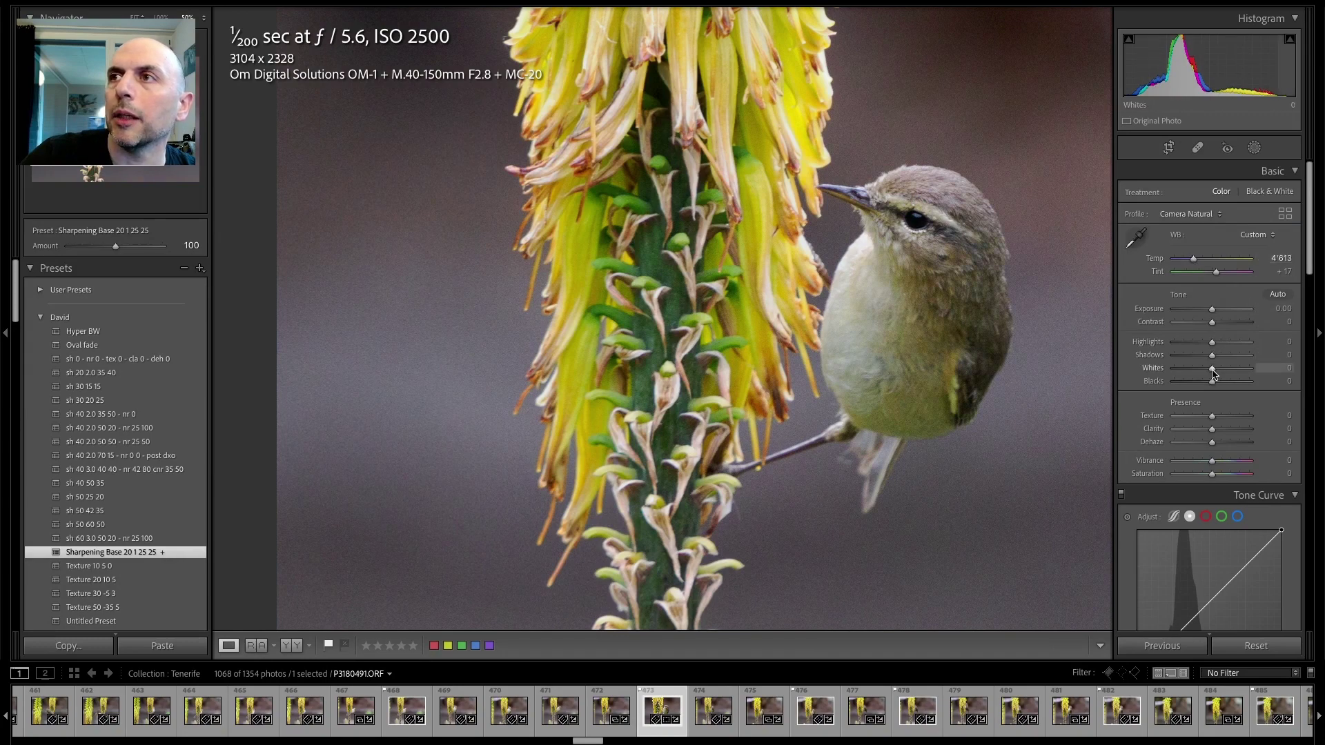
- Set Whites to +55 and Blacks to -16
mouse_move(1213, 369)
left_mouse_down()
mouse_move(1234, 370)
mouse_move(1207, 387)
left_mouse_up()
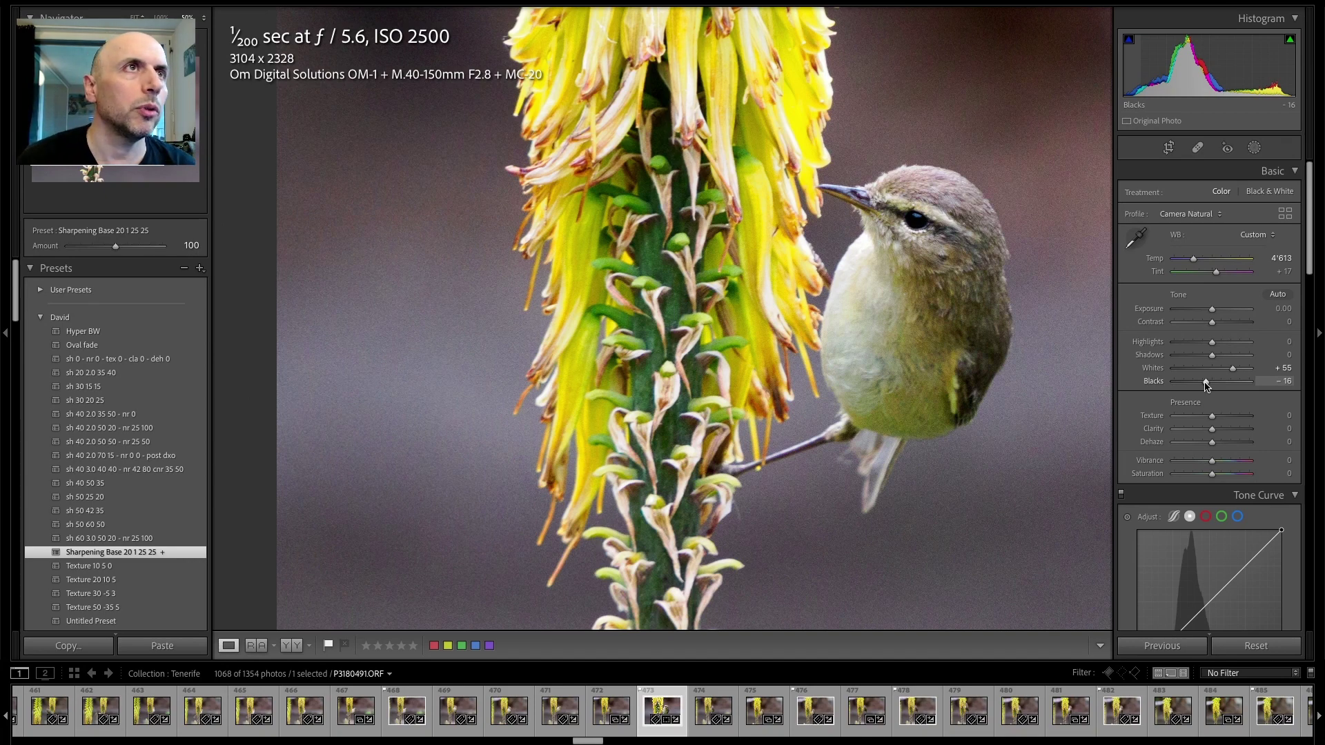
- Review the crop framing and the photo's sharpening, noise reduction, lens correction and transform settings
left_click(1168, 147)
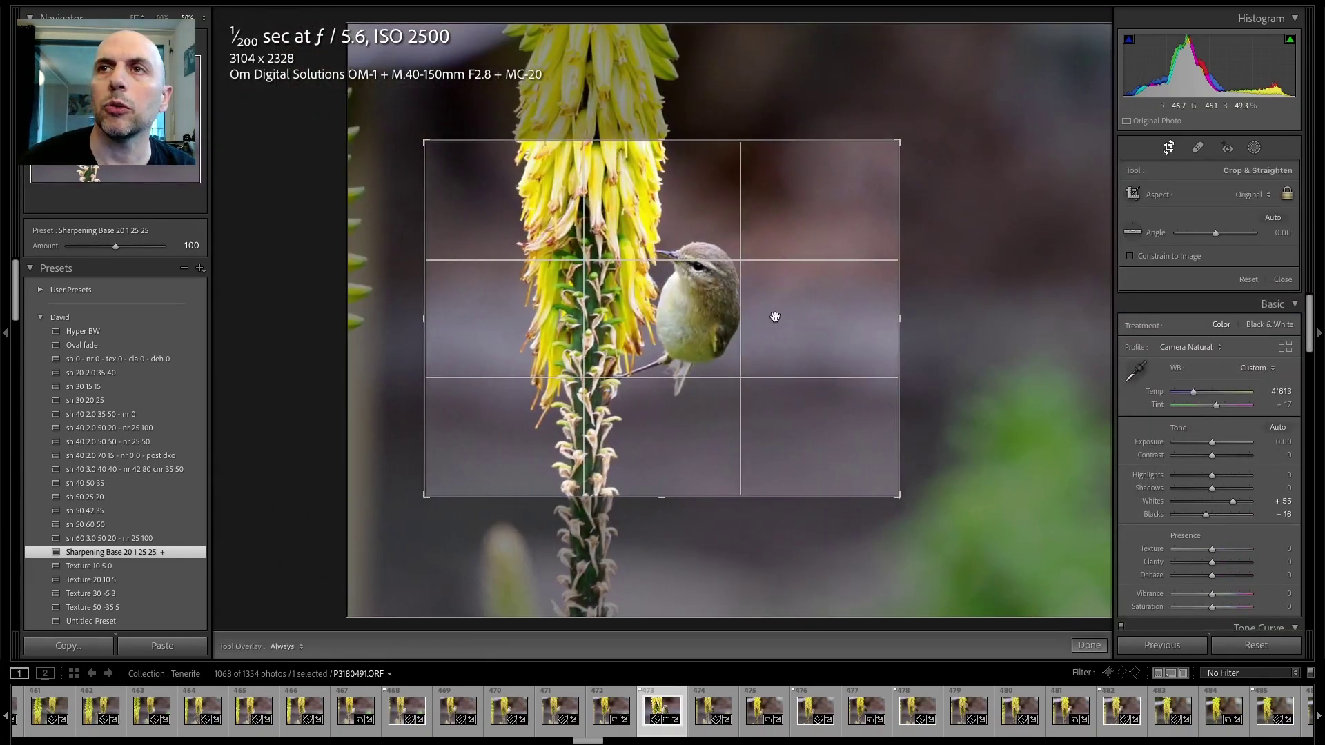
key("Return")
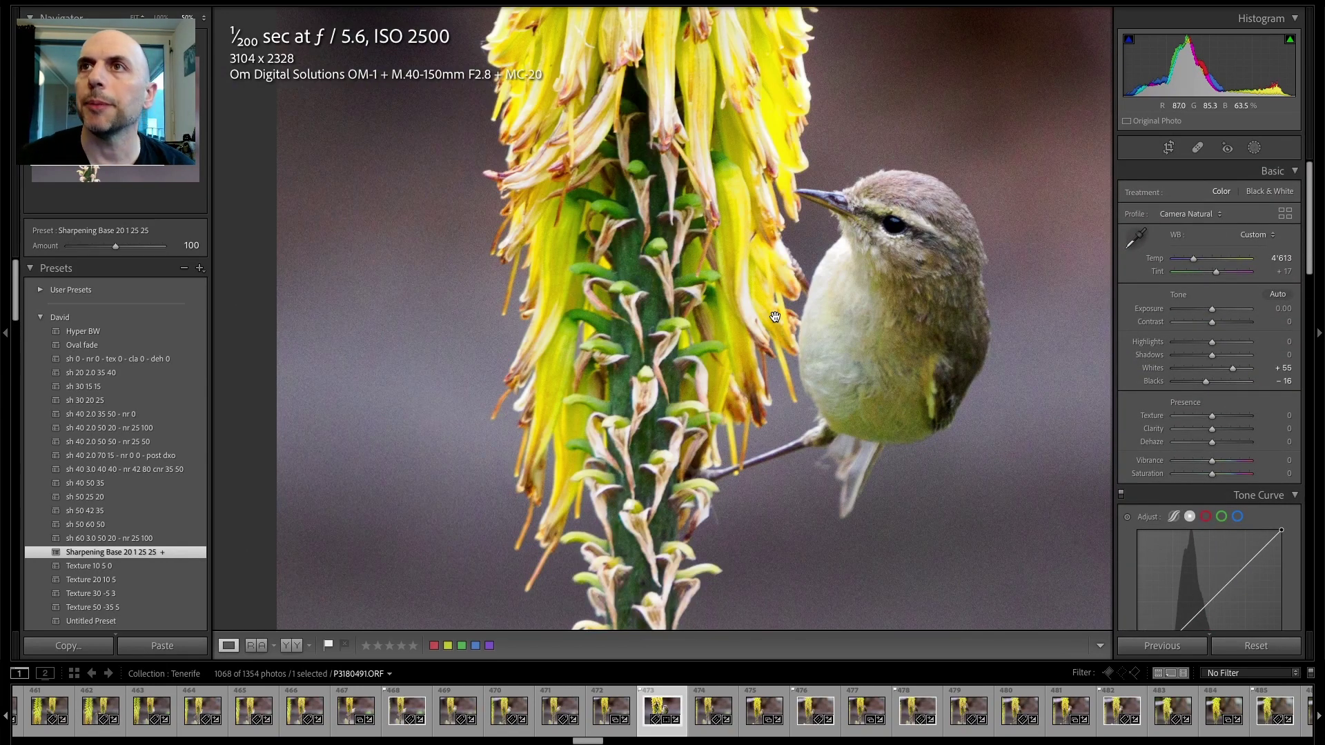
left_click(1169, 147)
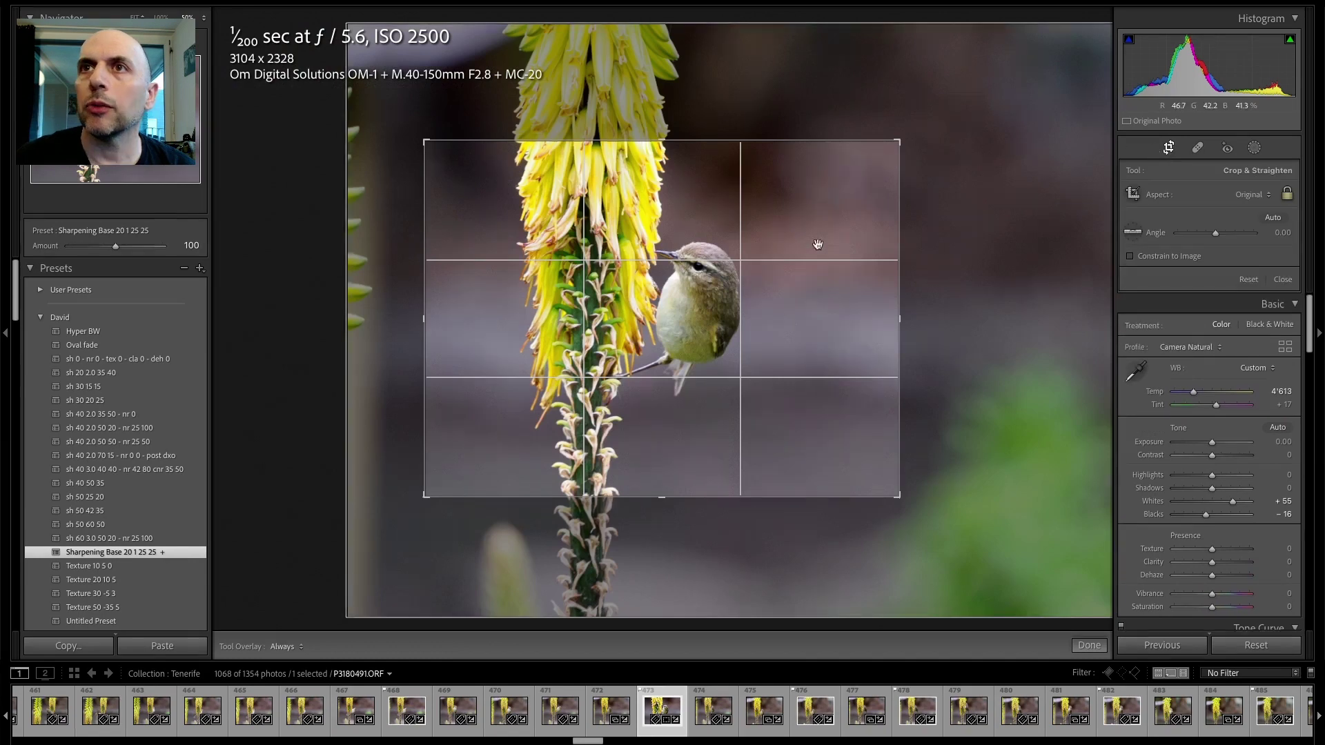
key("Return")
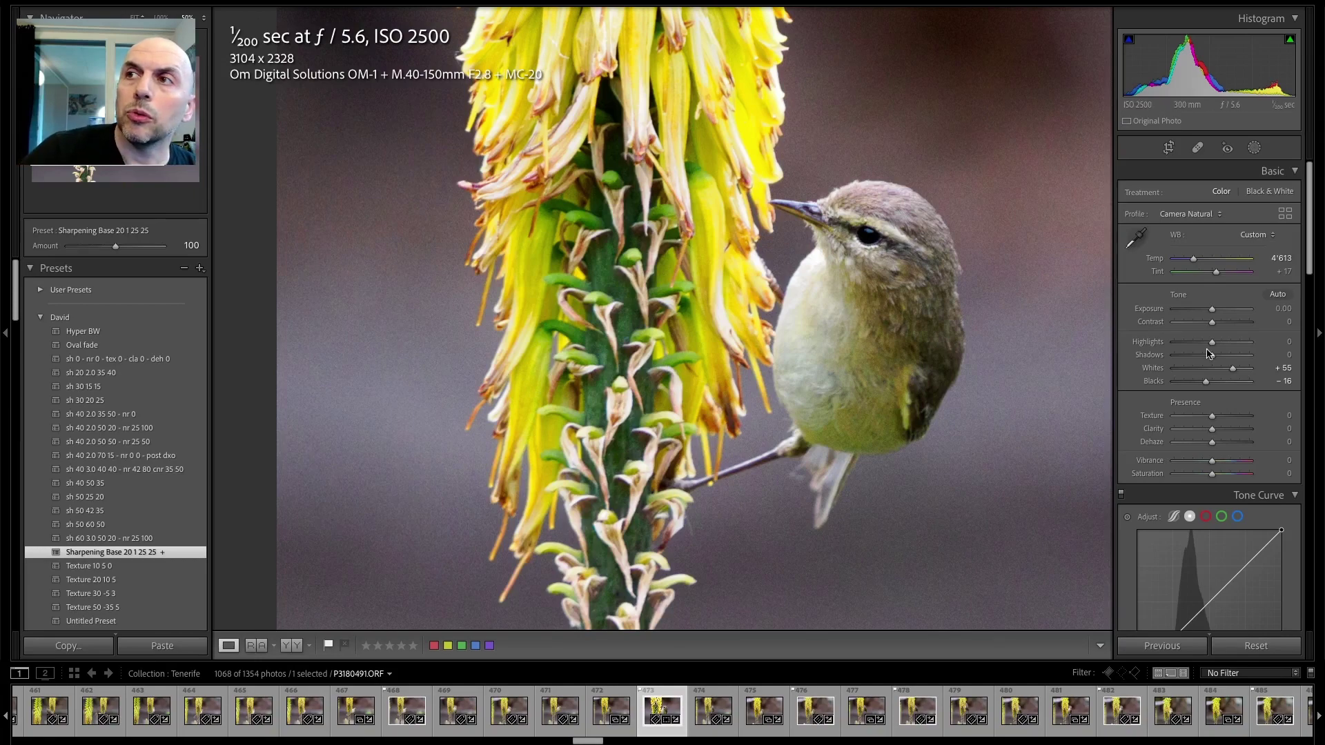
scroll(1236, 497, "down", 10)
scroll(1244, 499, "down", 1)
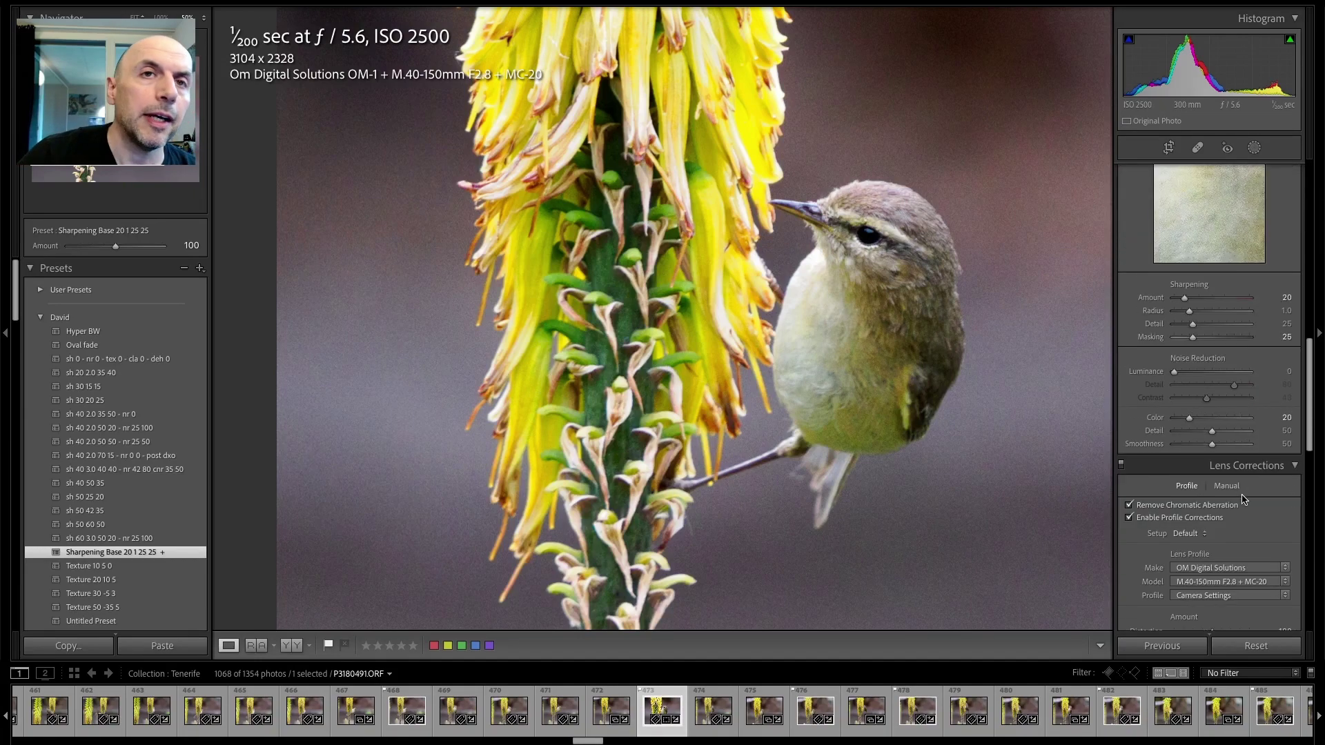
scroll(1244, 499, "down", 5)
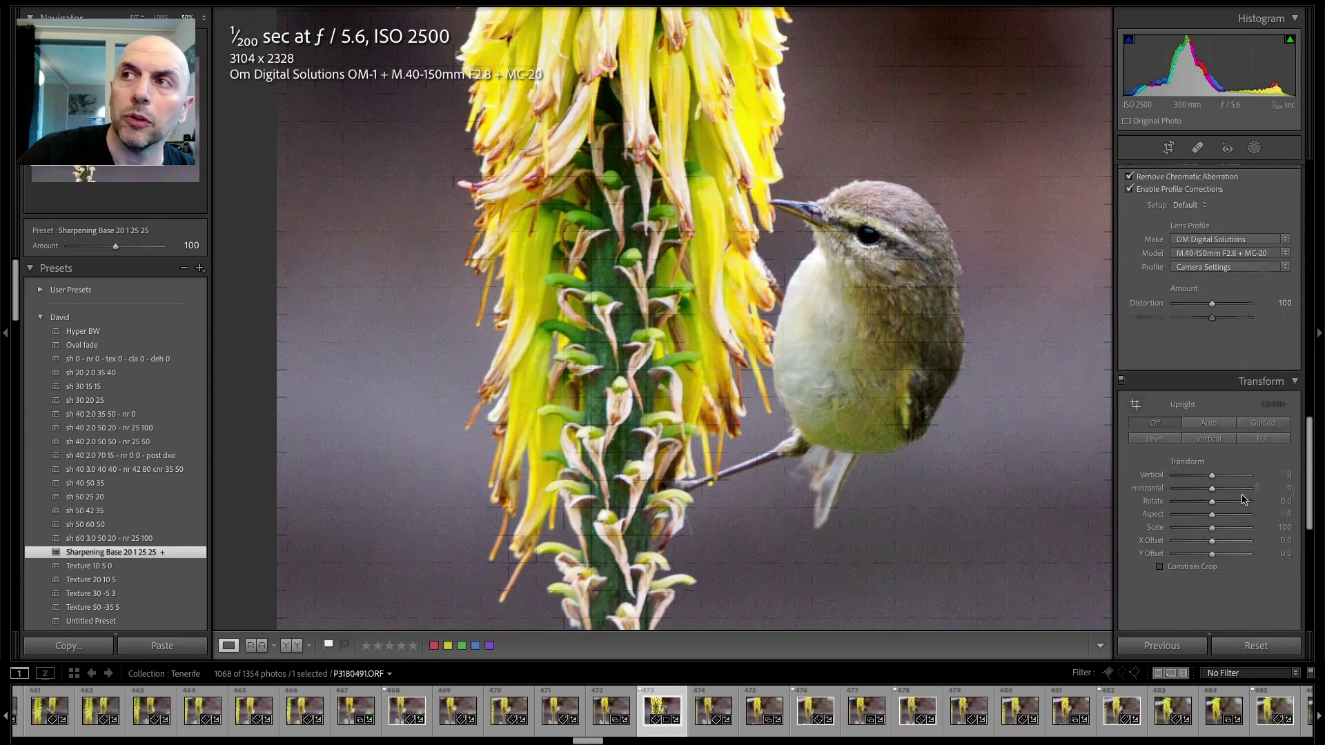
scroll(1244, 499, "up", 6)
scroll(1244, 499, "up", 2)
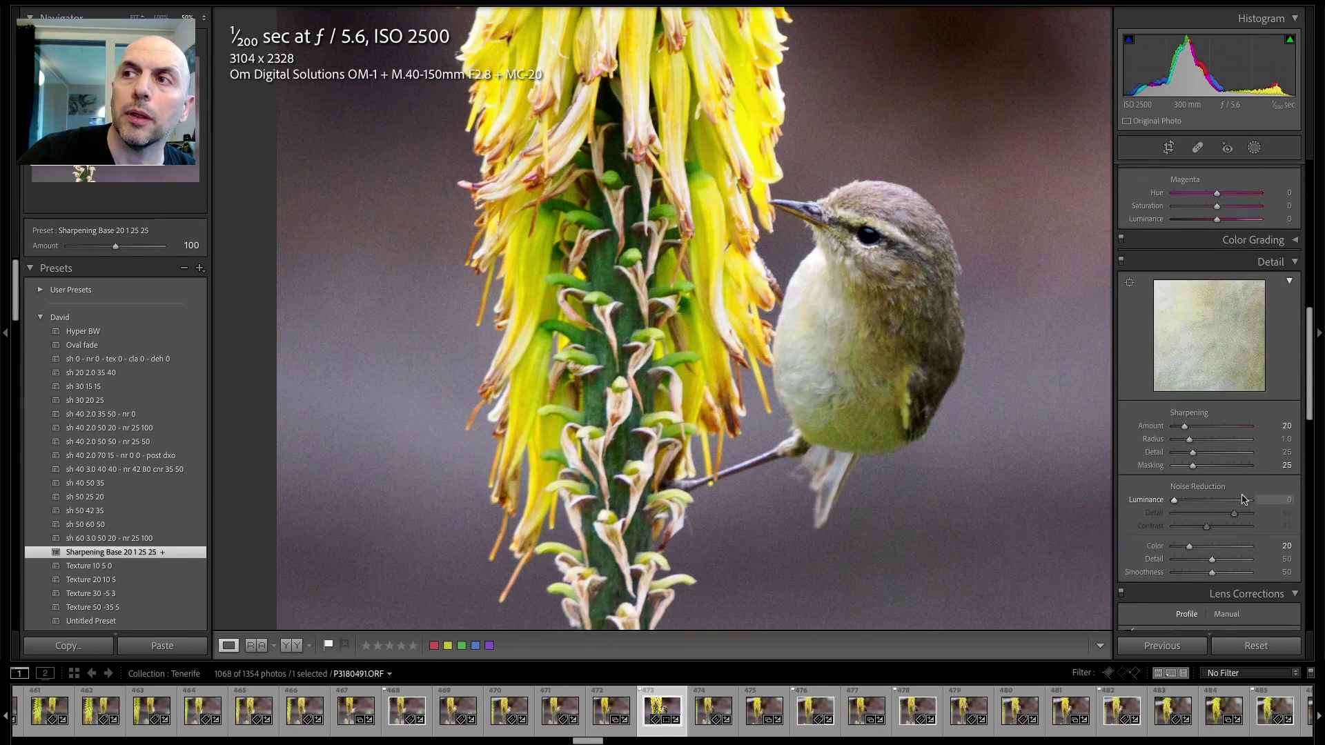
scroll(1244, 498, "down", 3)
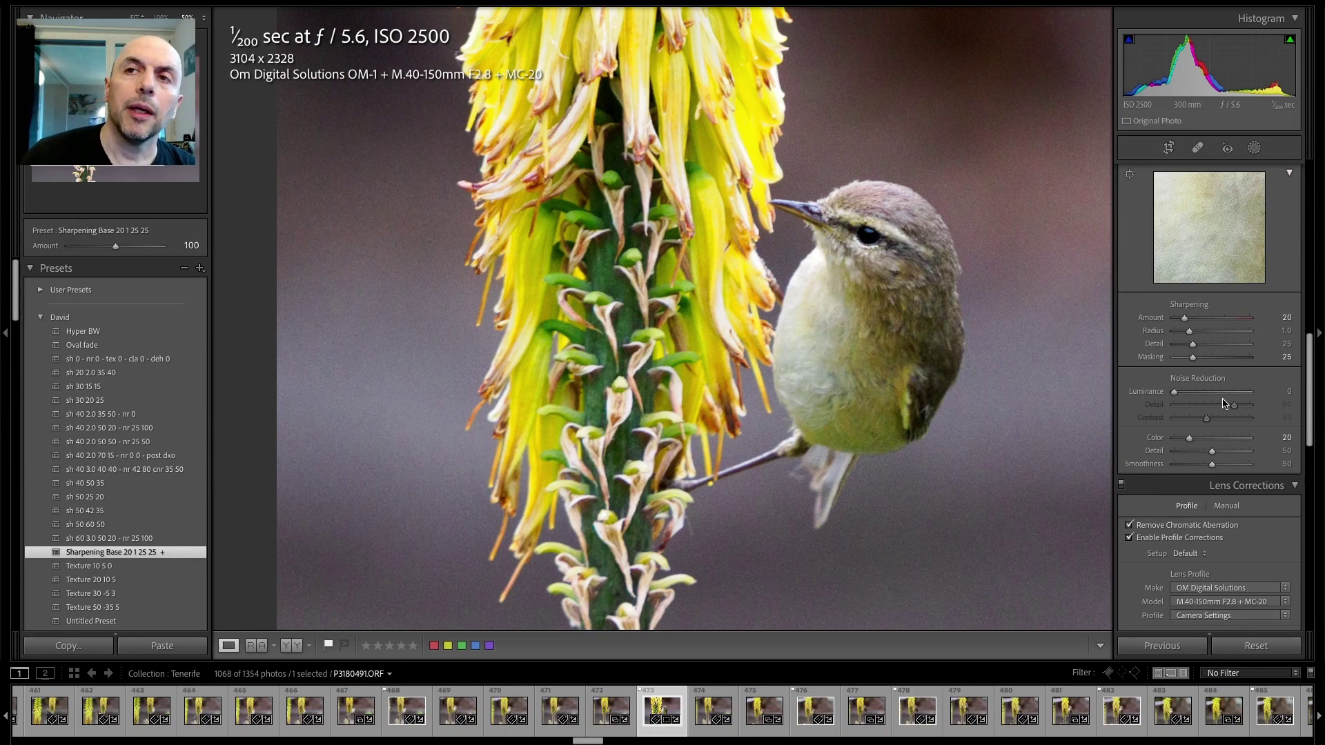
right_click(656, 709)
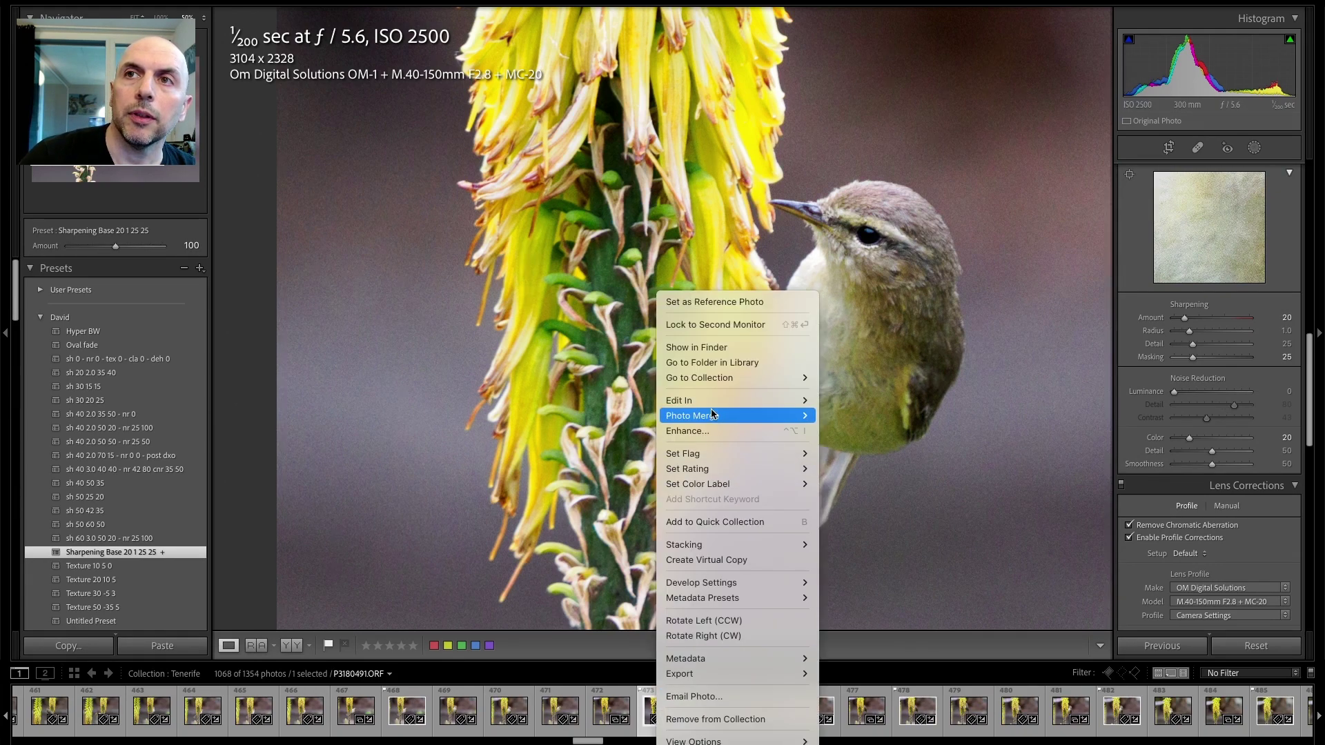
mouse_move(717, 400)
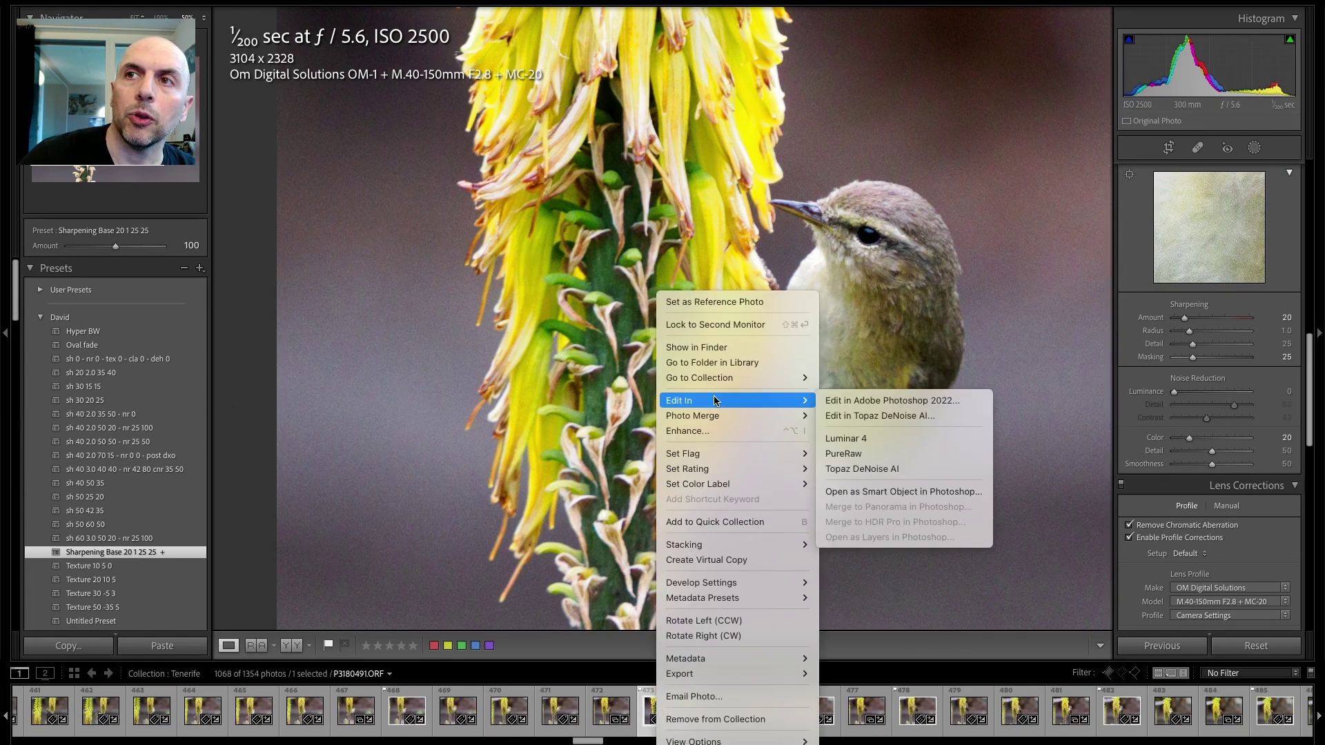
left_click(867, 471)
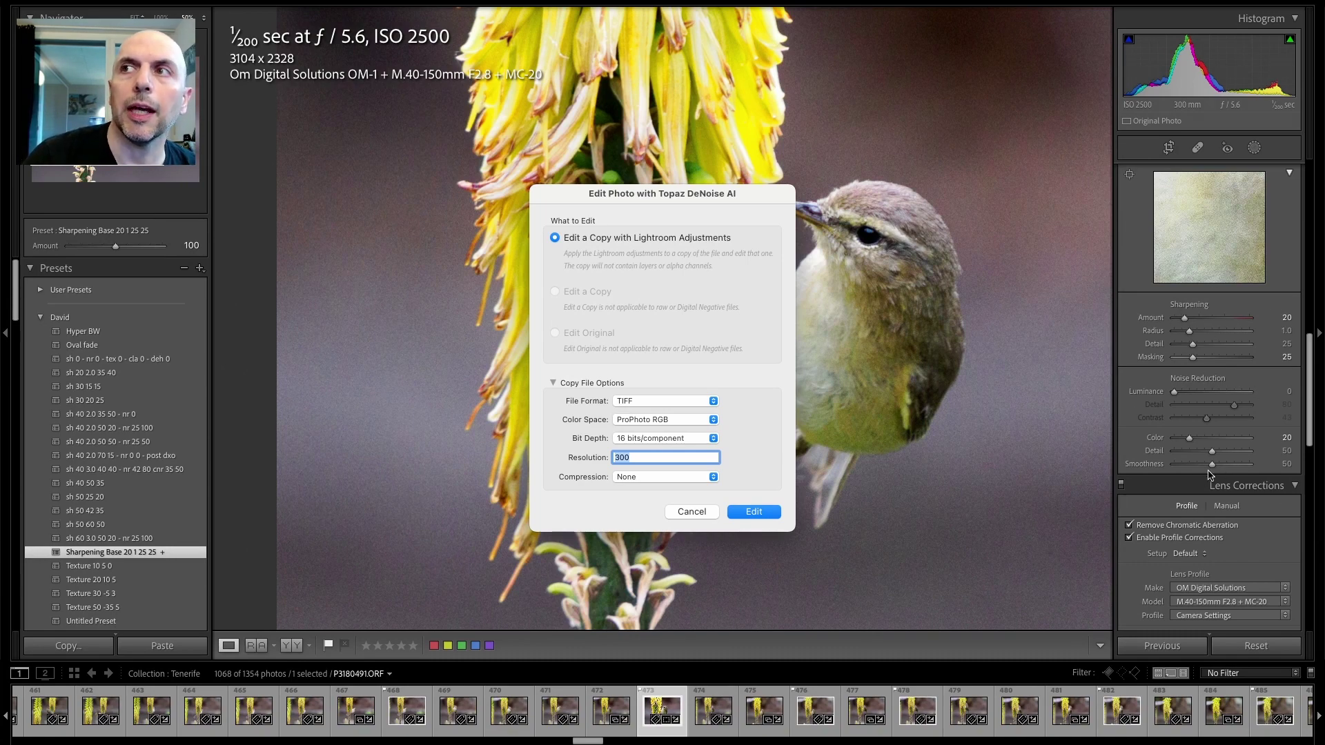
key("Escape")
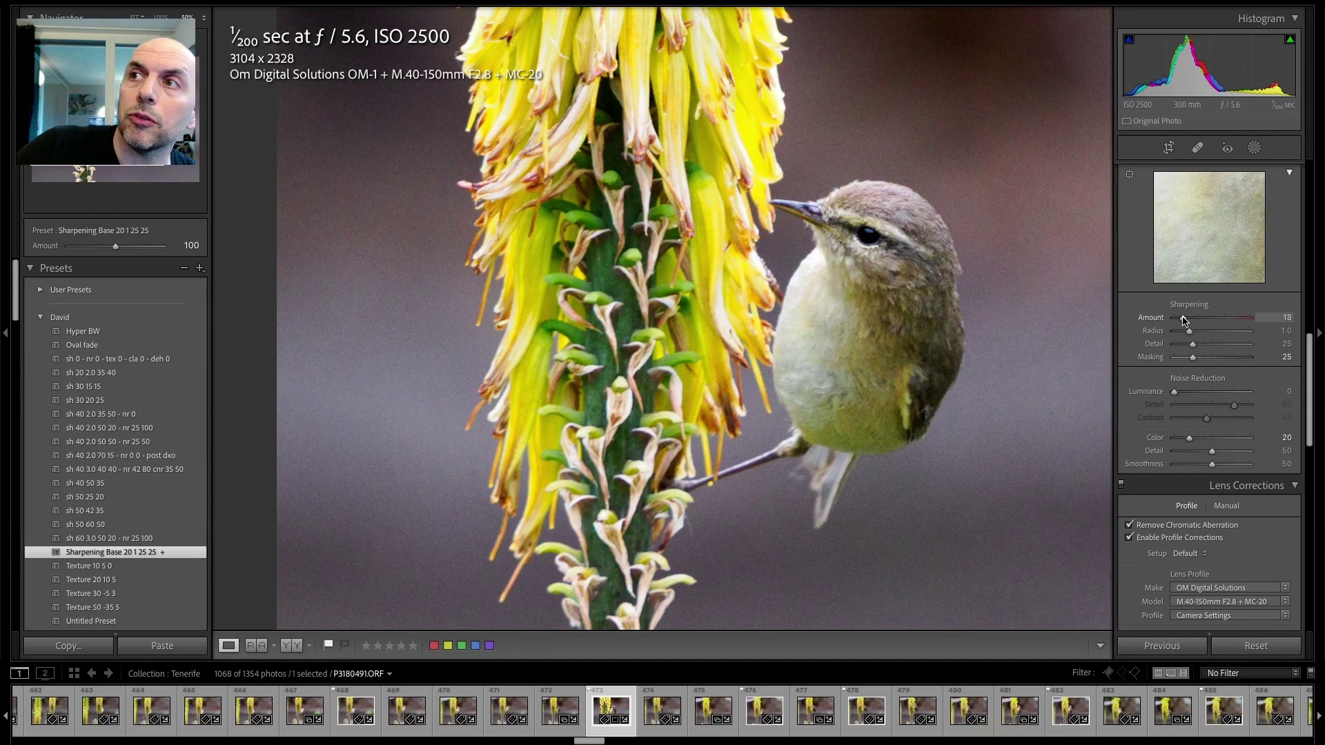
- Set the sharpening amount and the color noise reduction to 0, and view the noise around the bird's head at 100%
left_click_drag(1184, 318, 1173, 320)
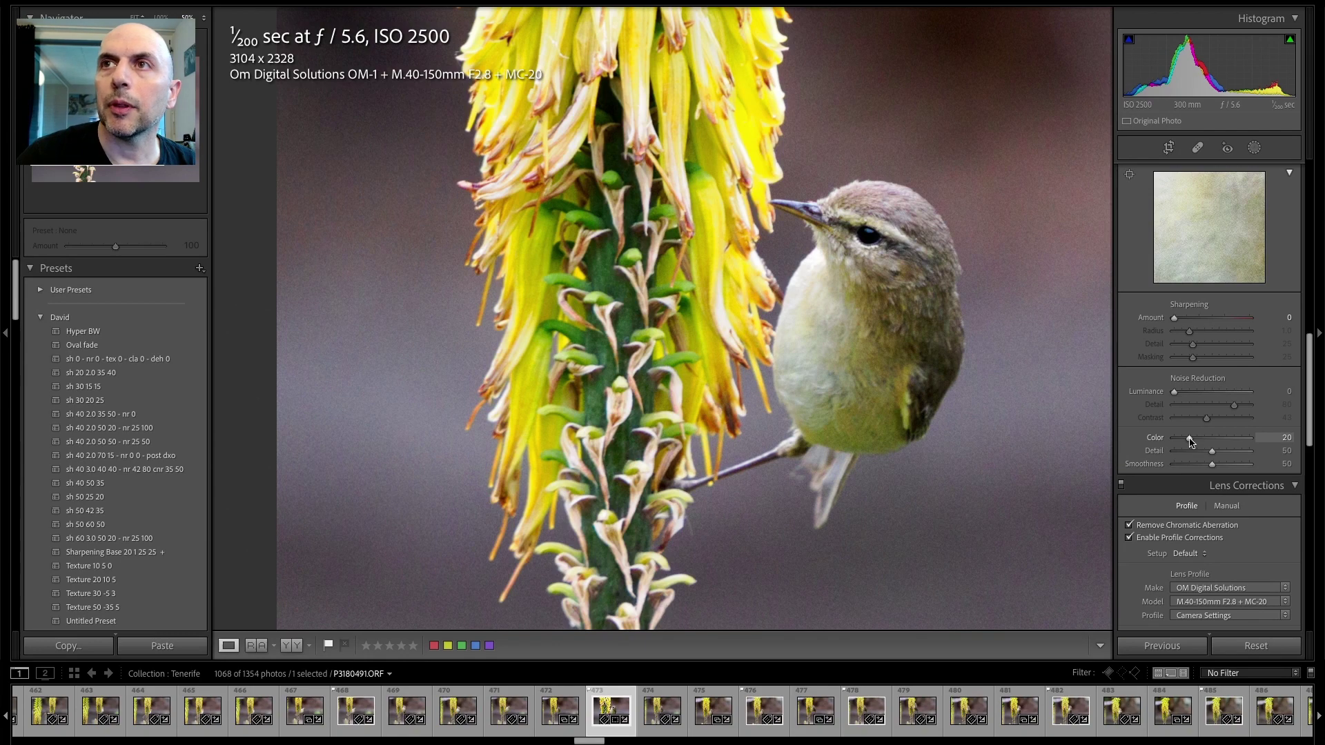
left_click_drag(1189, 442, 1145, 439)
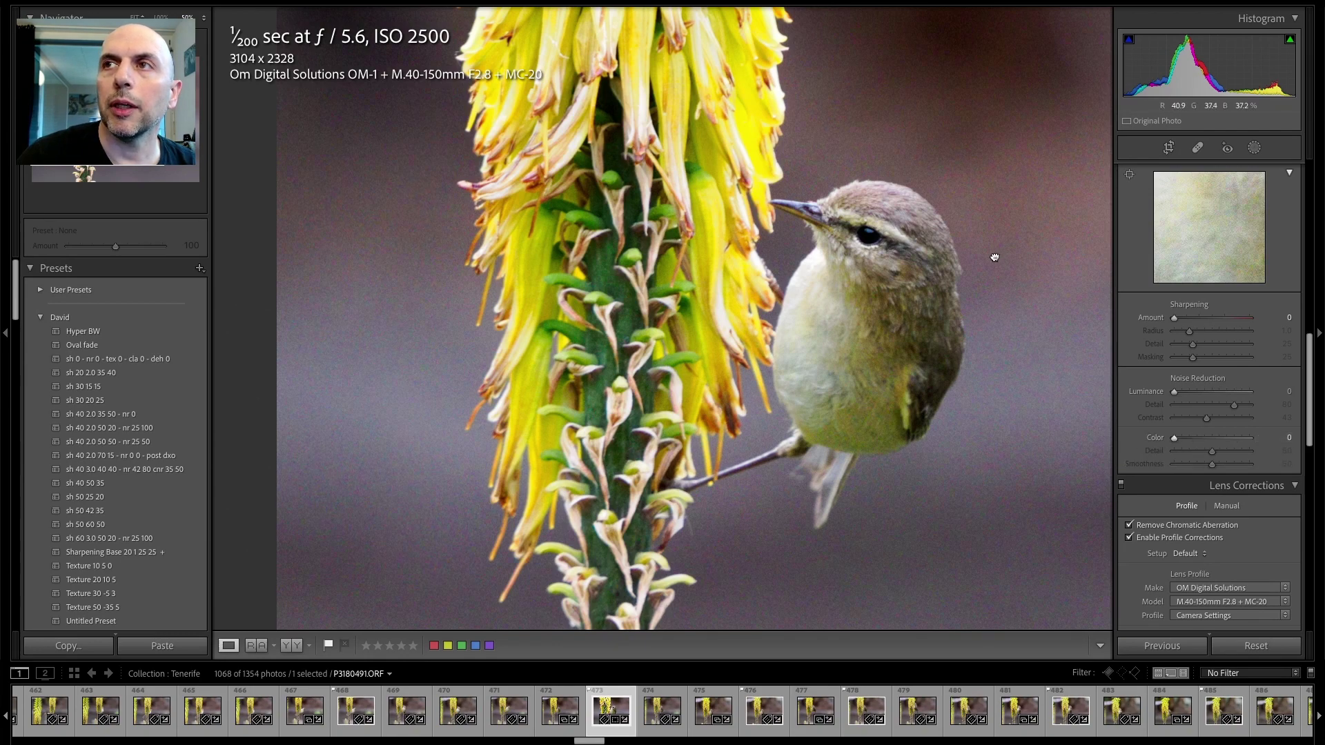
scroll(994, 258, "right", 5)
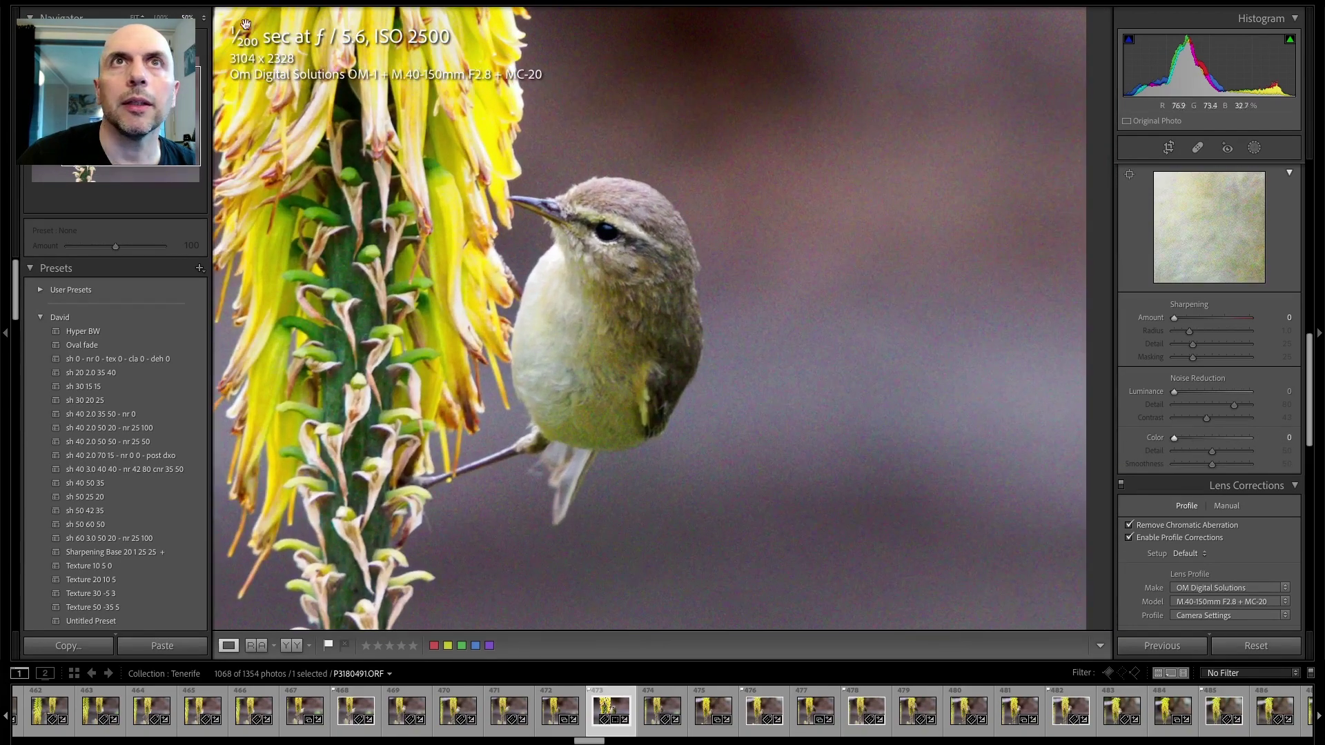
left_click(660, 331)
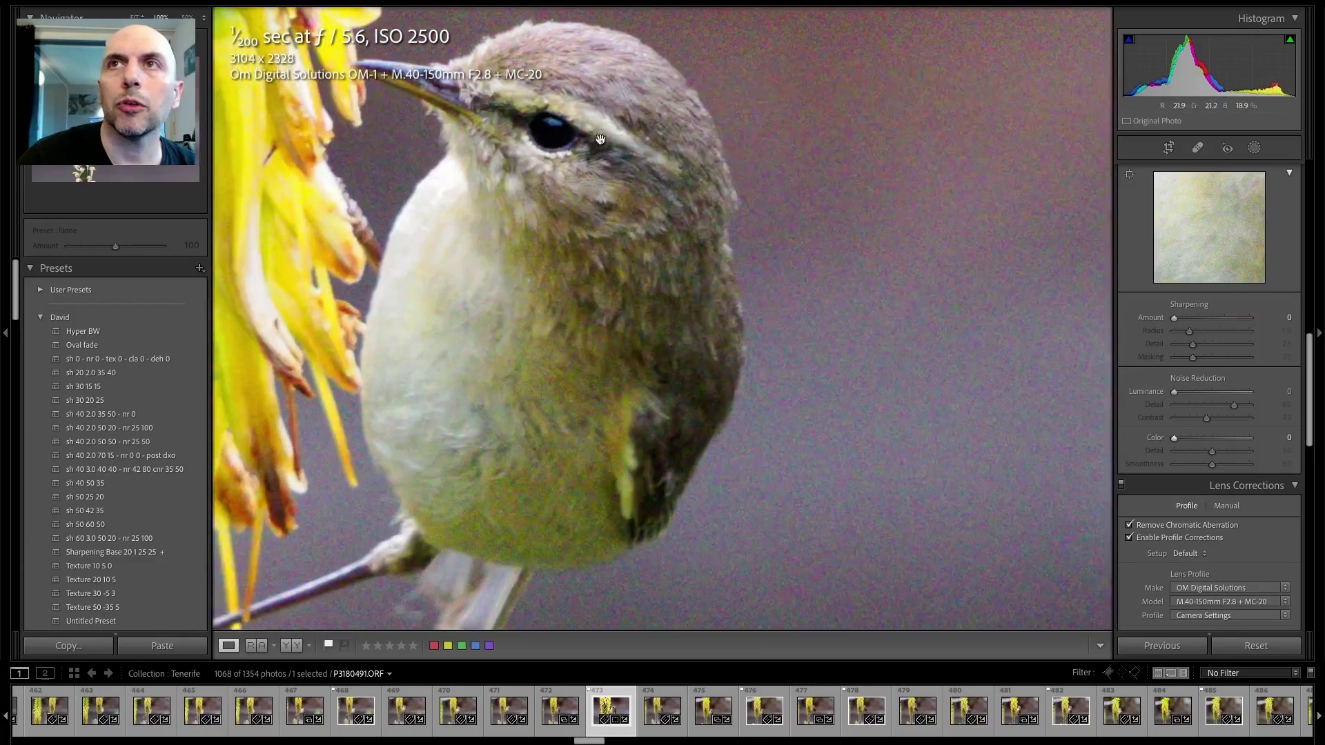
left_click_drag(600, 139, 634, 220)
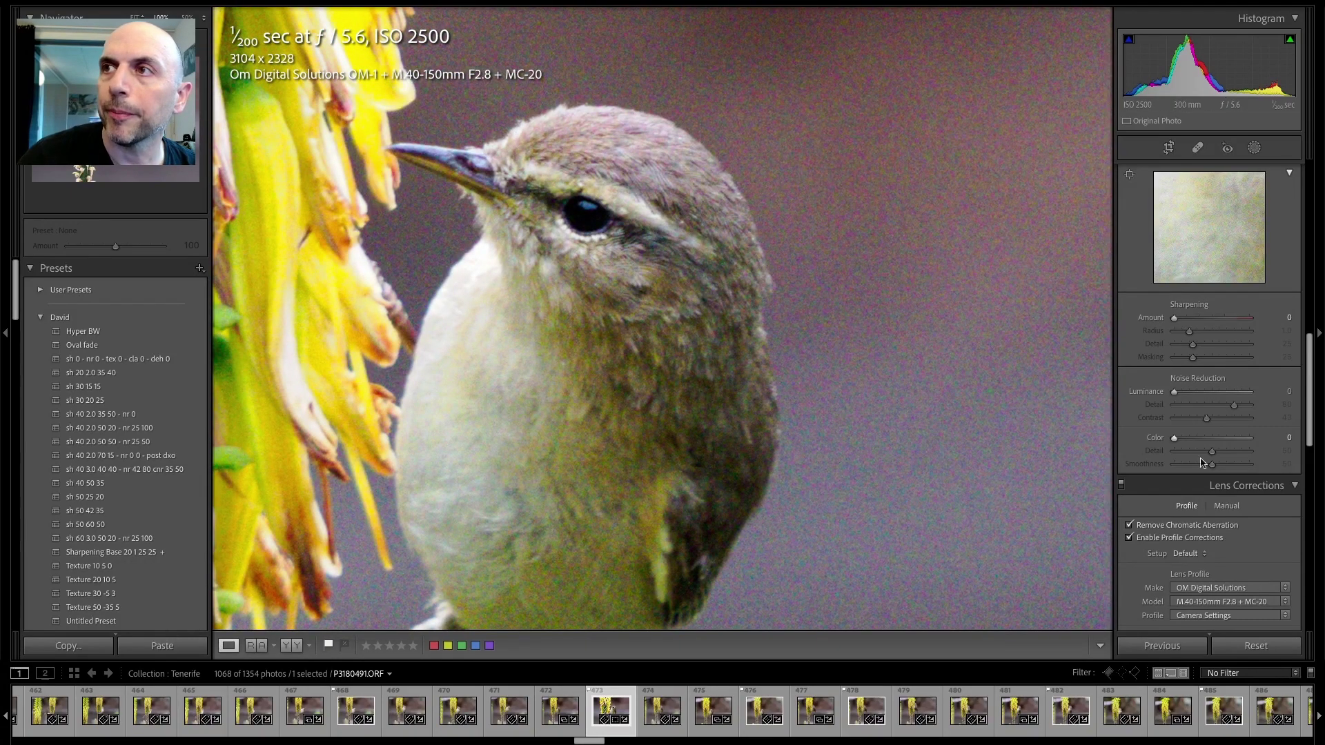
- Set the color noise reduction to 20
left_click(1285, 438)
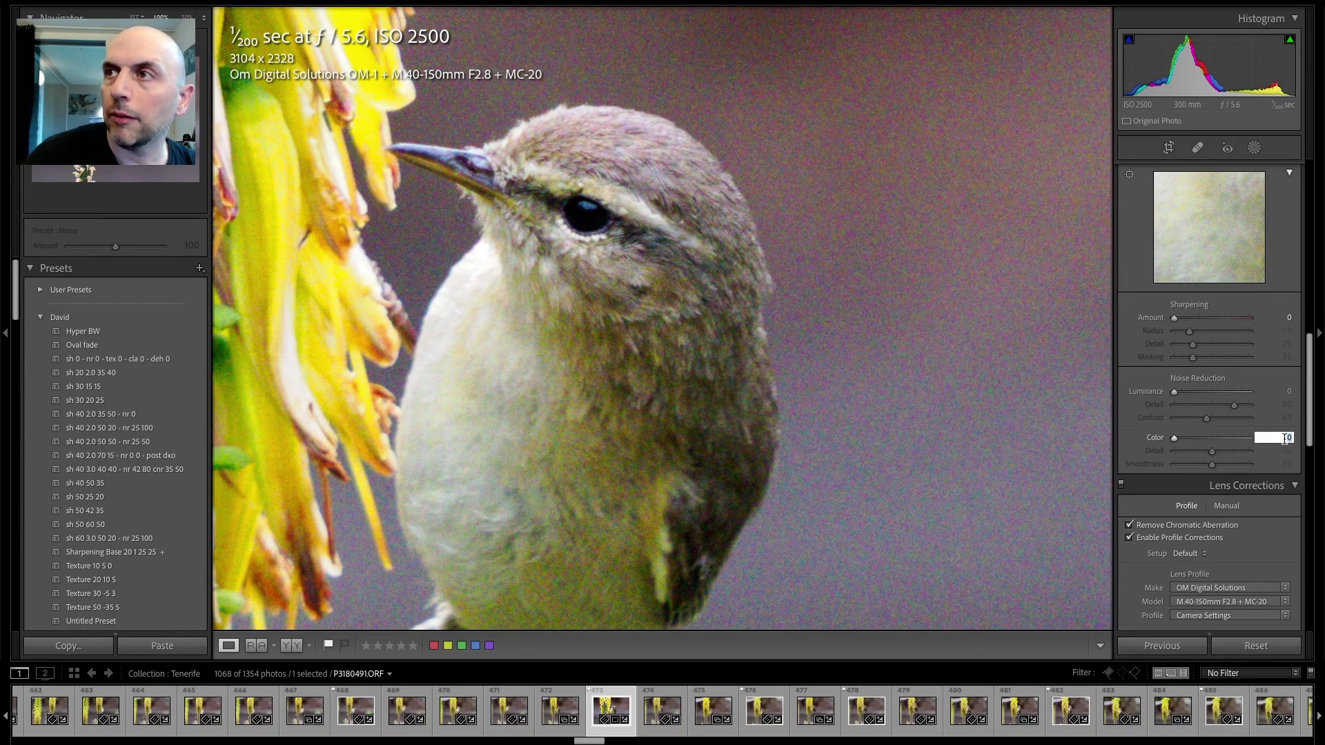
type("20")
key("Return")
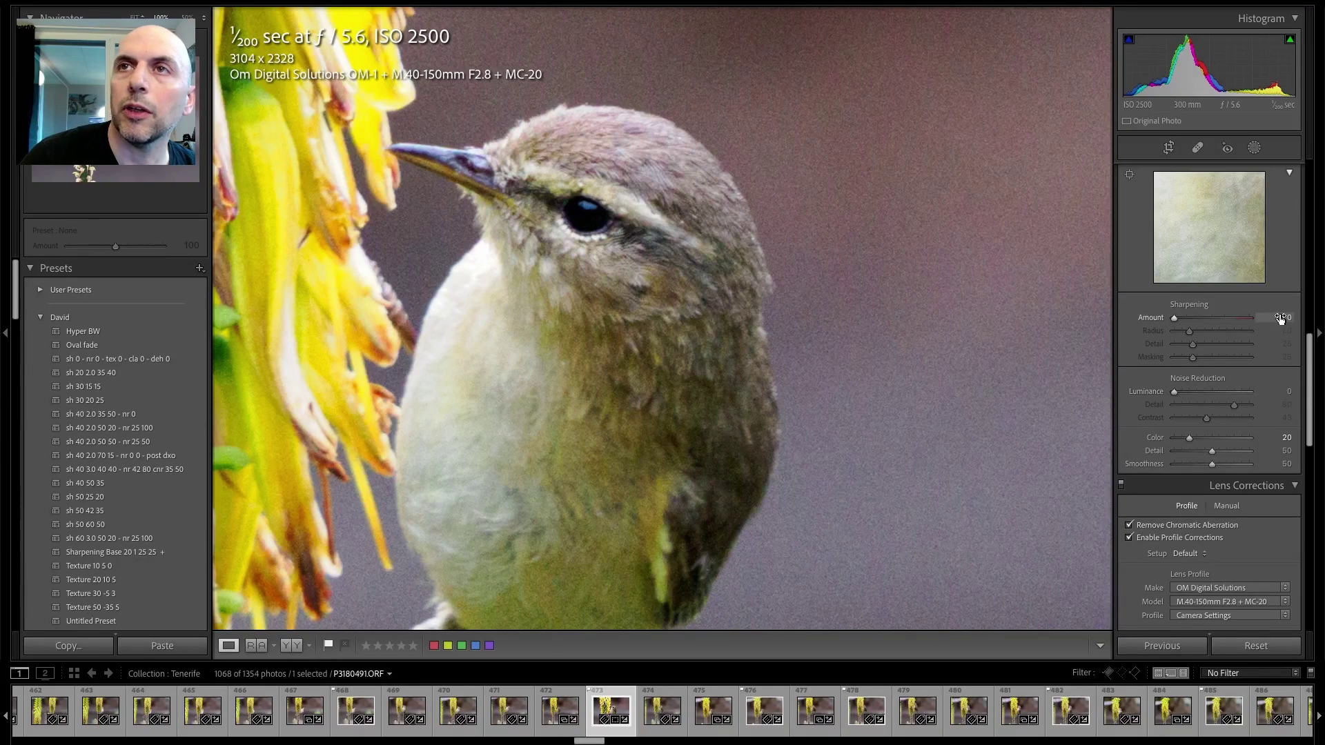
- Send a copy with Lightroom adjustments to Topaz DeNoise AI as a 16-bit uncompressed ProPhoto RGB TIFF at 300 resolution
right_click(680, 418)
mouse_move(712, 677)
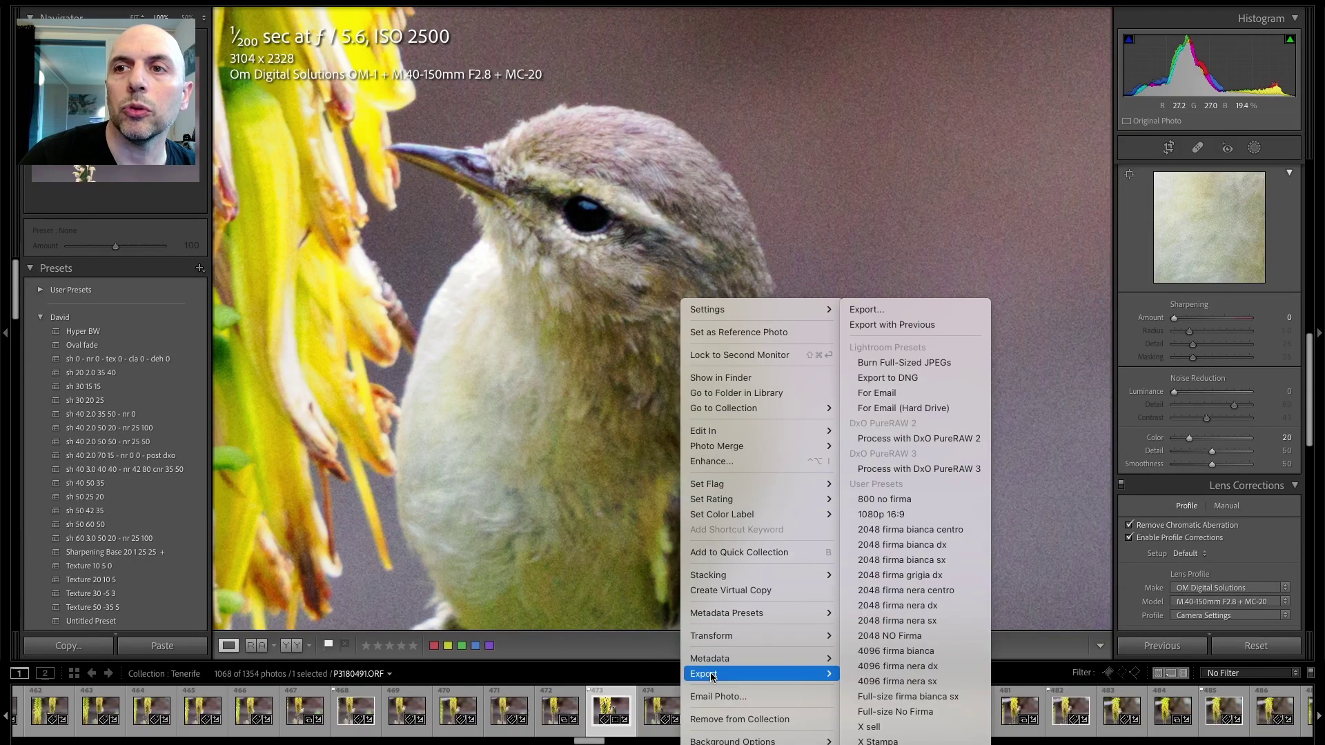
mouse_move(749, 431)
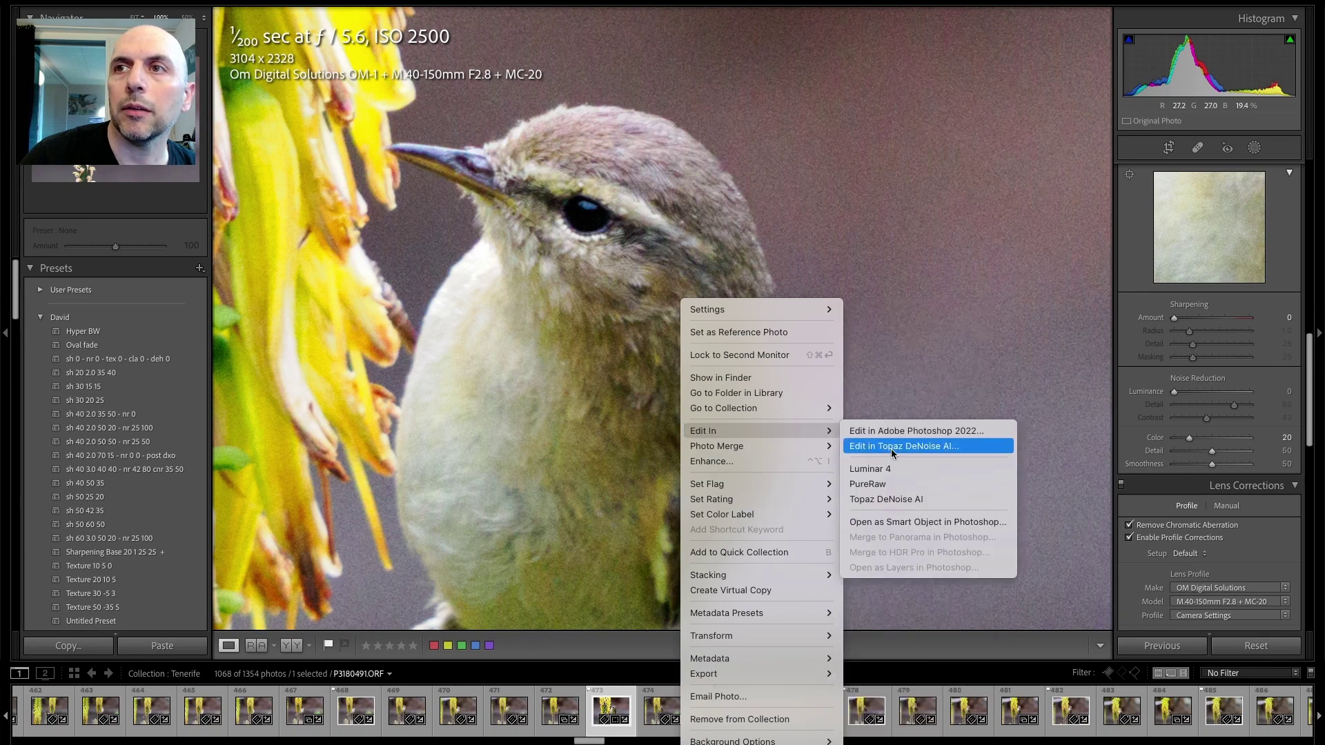
left_click(889, 500)
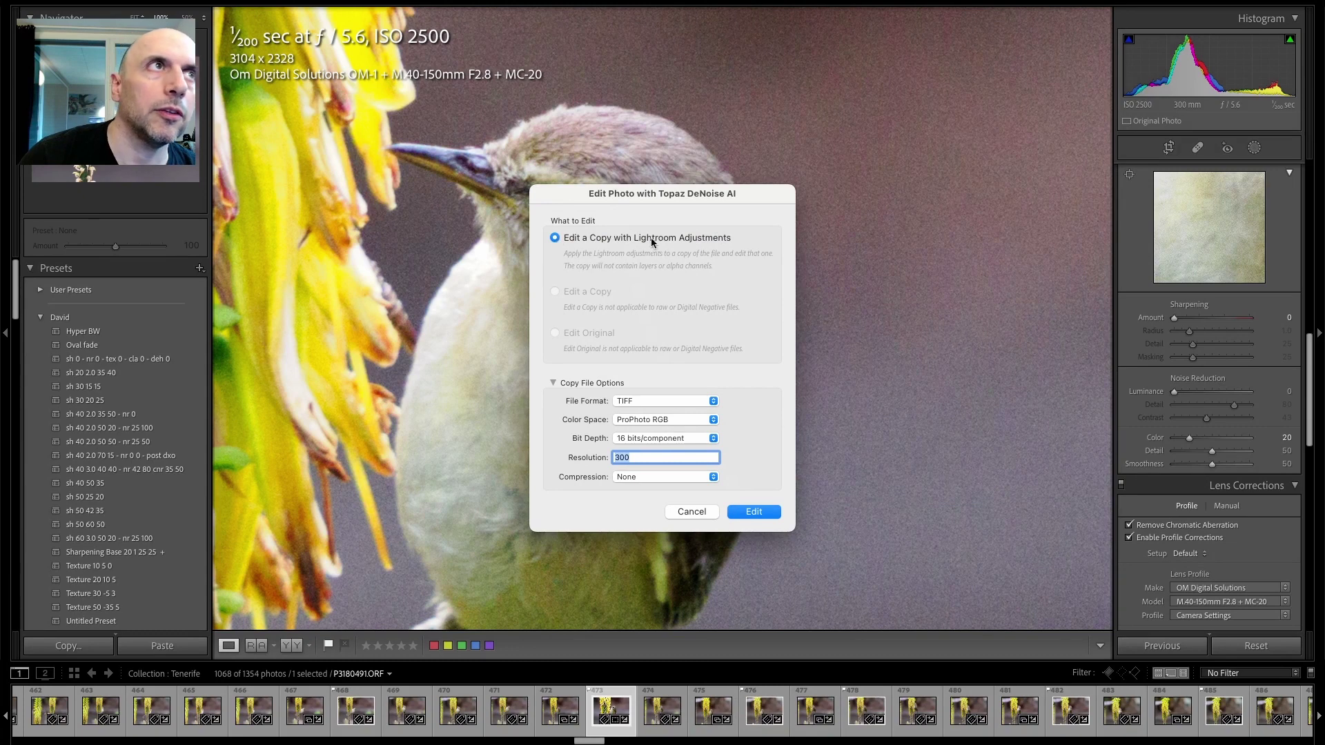
left_click(754, 511)
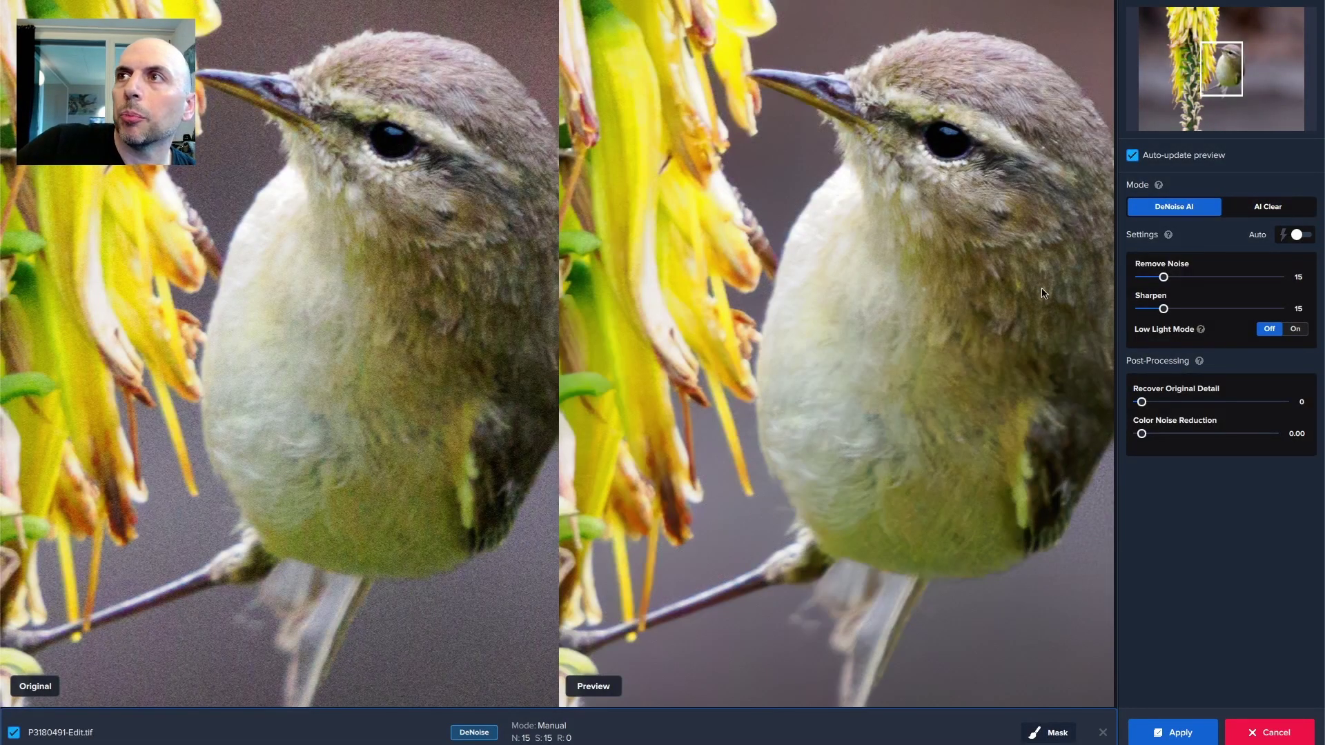
- Try the automatic denoise settings, then manually set Sharpen to 15 and Remove Noise to 28
left_click(1301, 235)
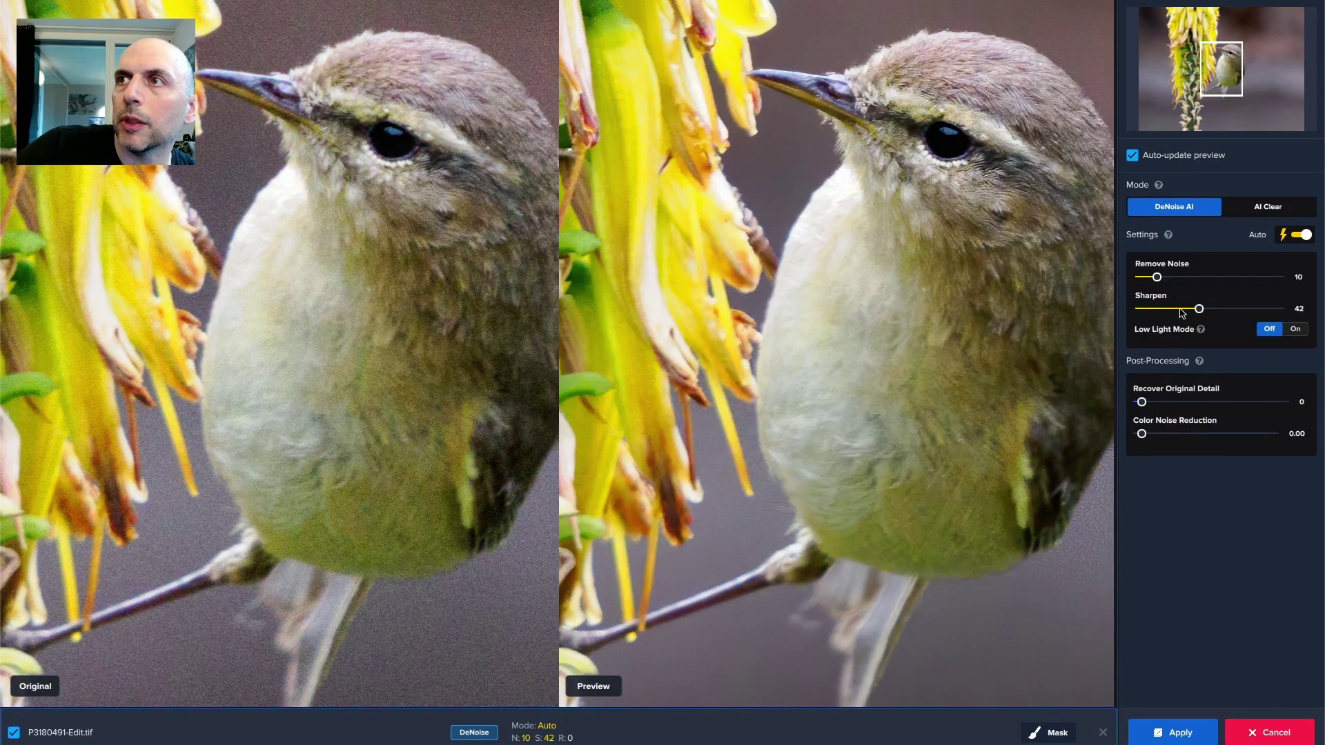
left_click_drag(1182, 310, 1164, 310)
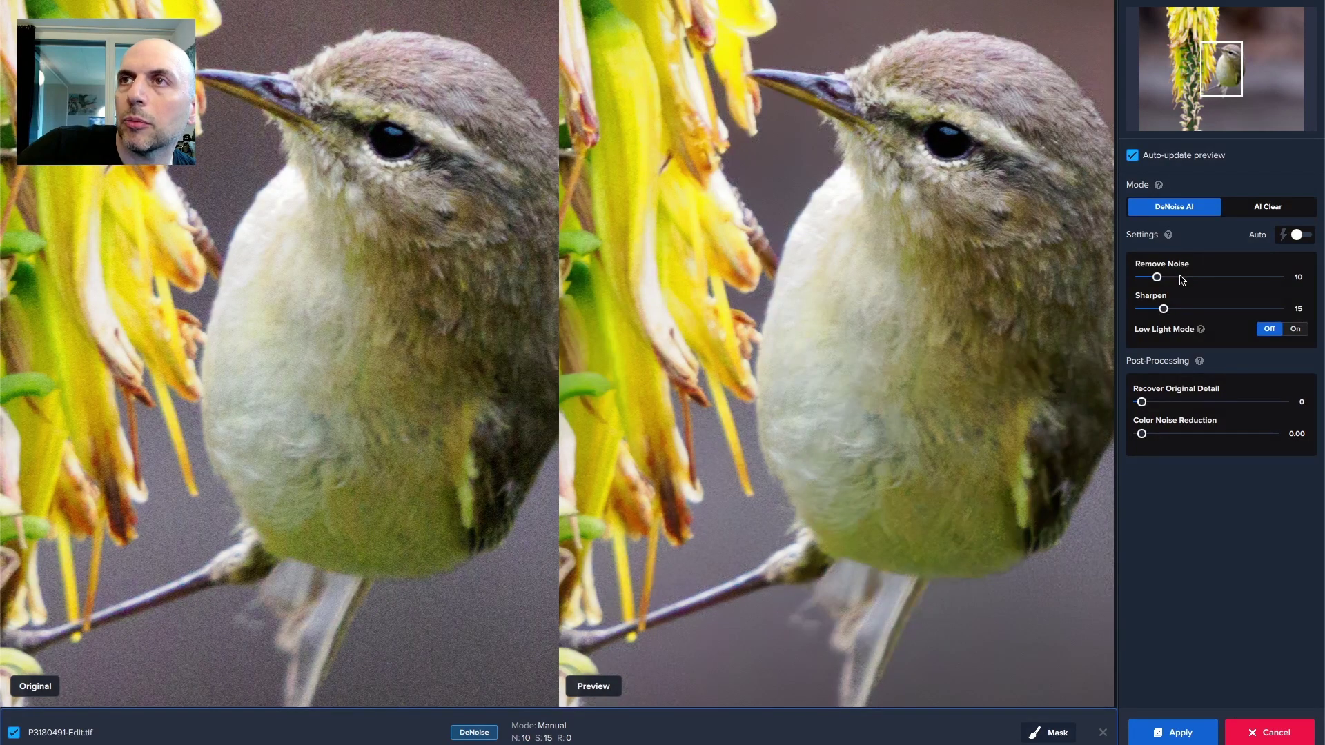
left_click(1181, 277)
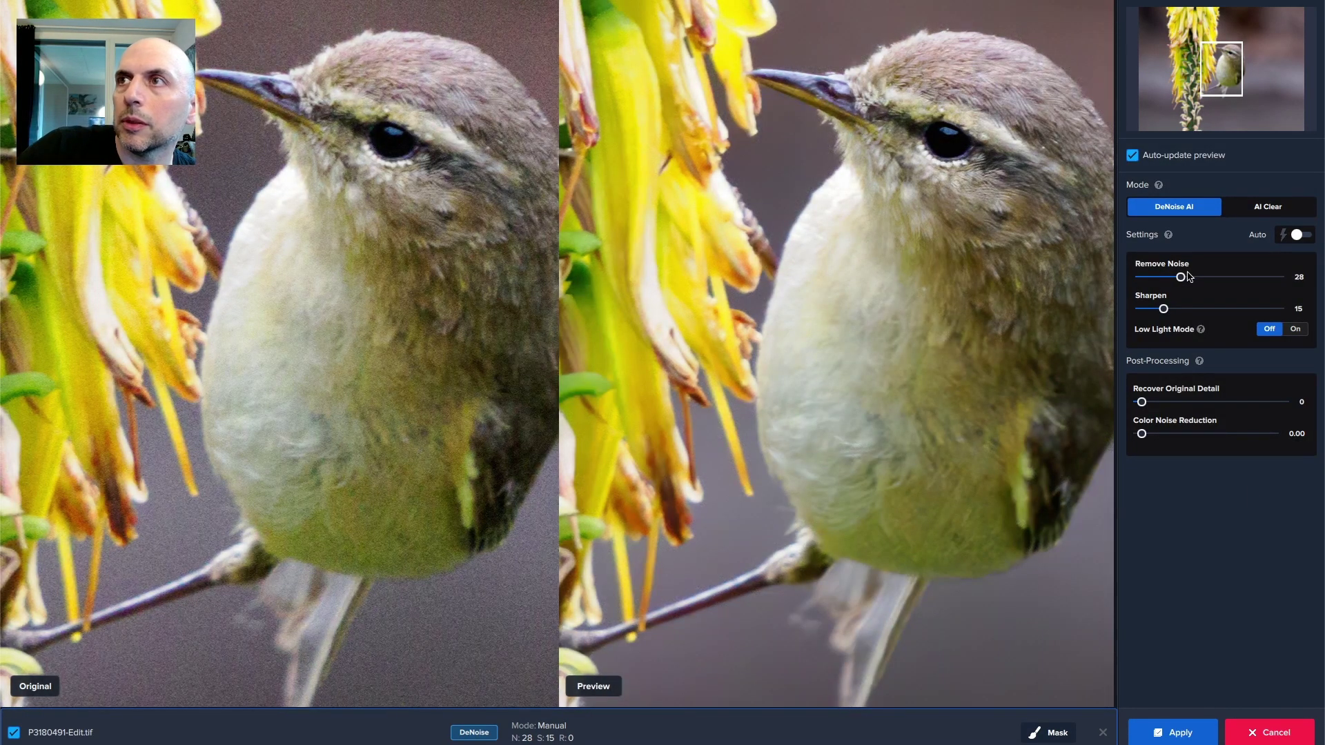
- Apply the denoise settings to P3180491-Edit.tif and switch Lightroom's loupe info overlay to Info 2
left_click(1192, 724)
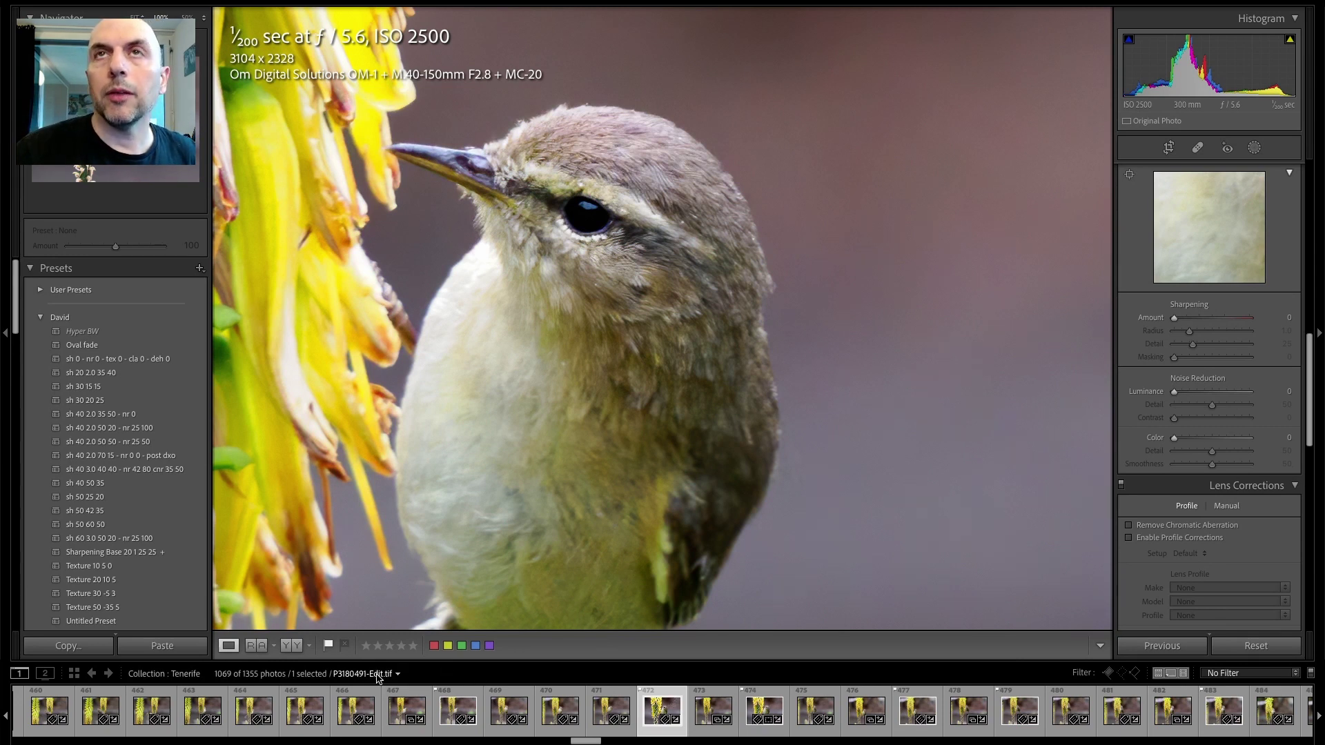
left_click(366, 1)
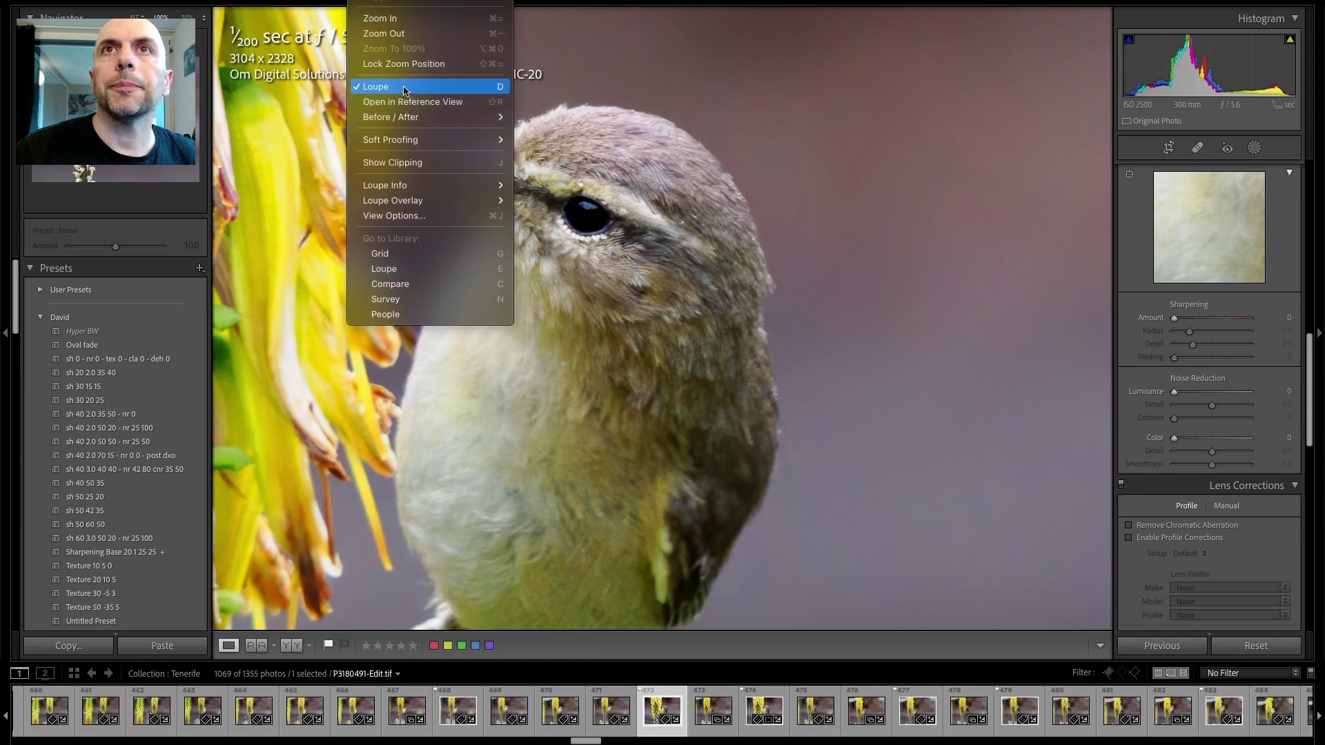
mouse_move(405, 144)
mouse_move(408, 185)
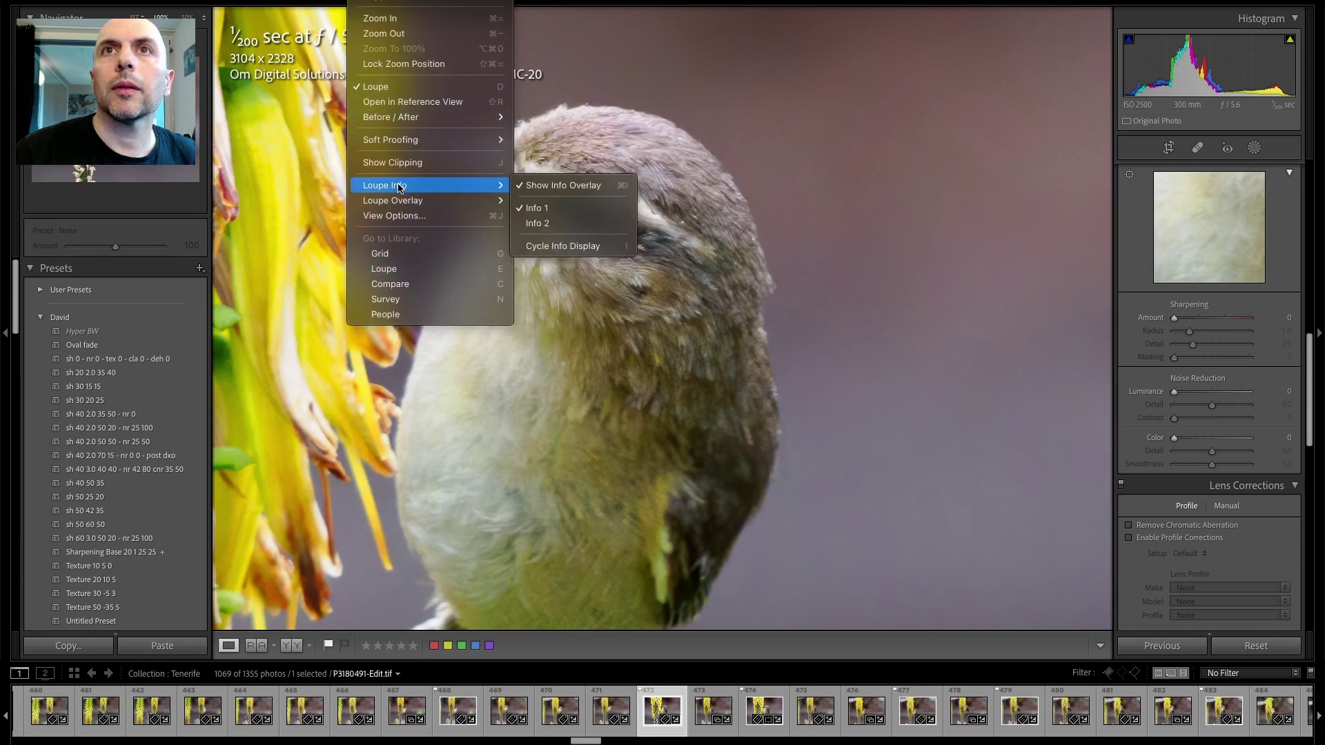
left_click(539, 222)
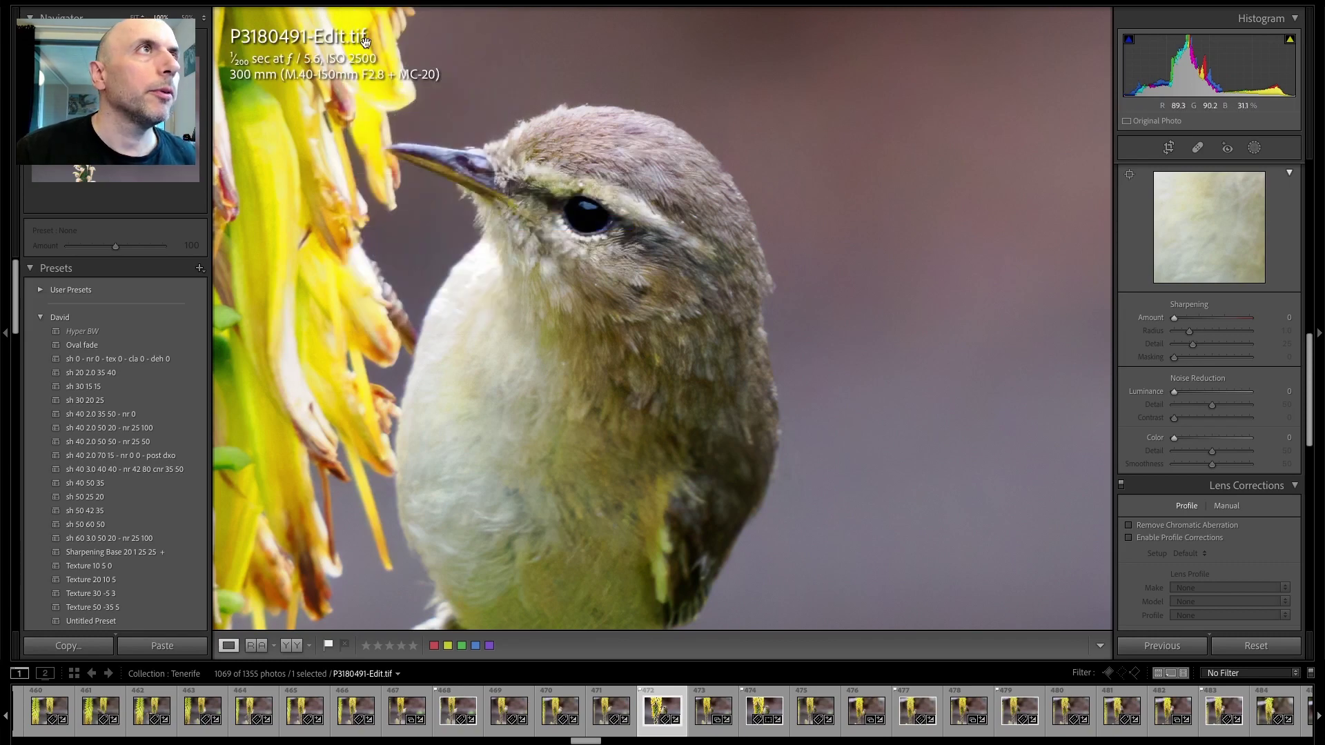
- Compare the denoised P3180491-Edit.tif with P3180491.ORF at full view, including the crop frame of each file
left_click(682, 383)
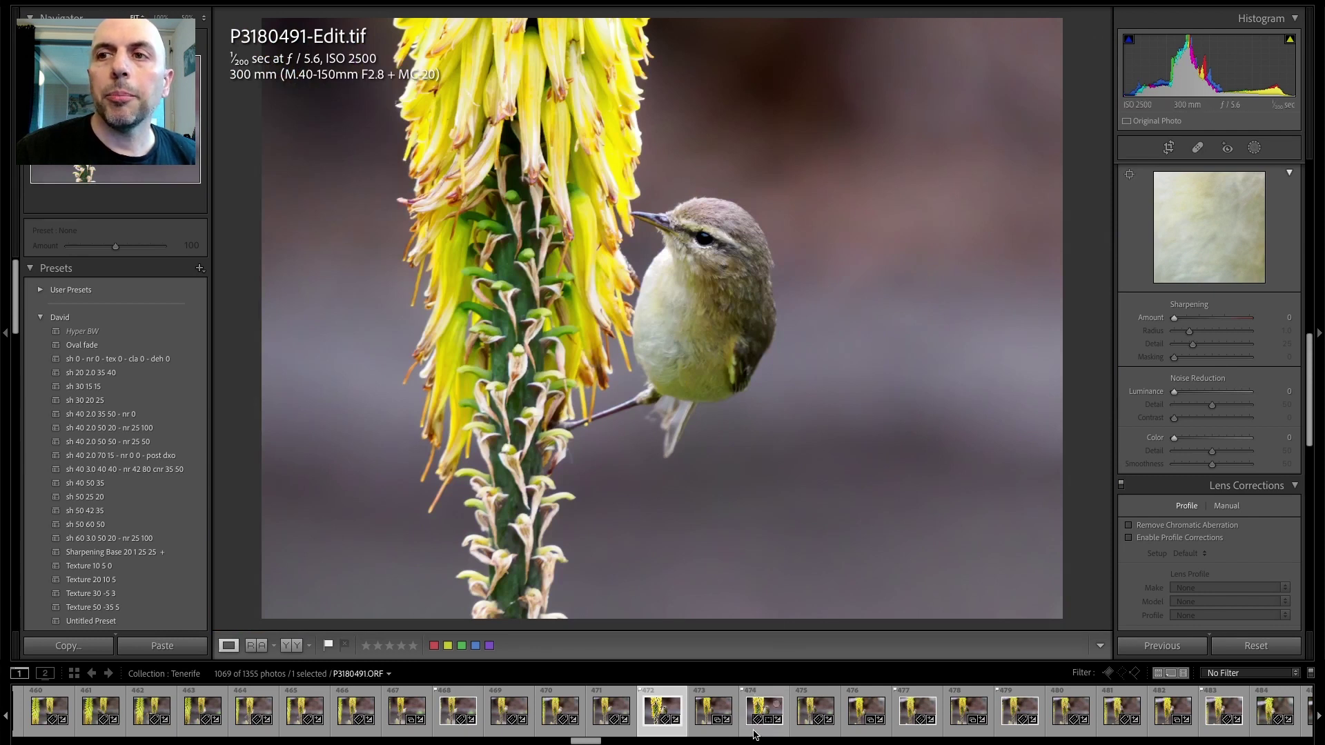
left_click(756, 705)
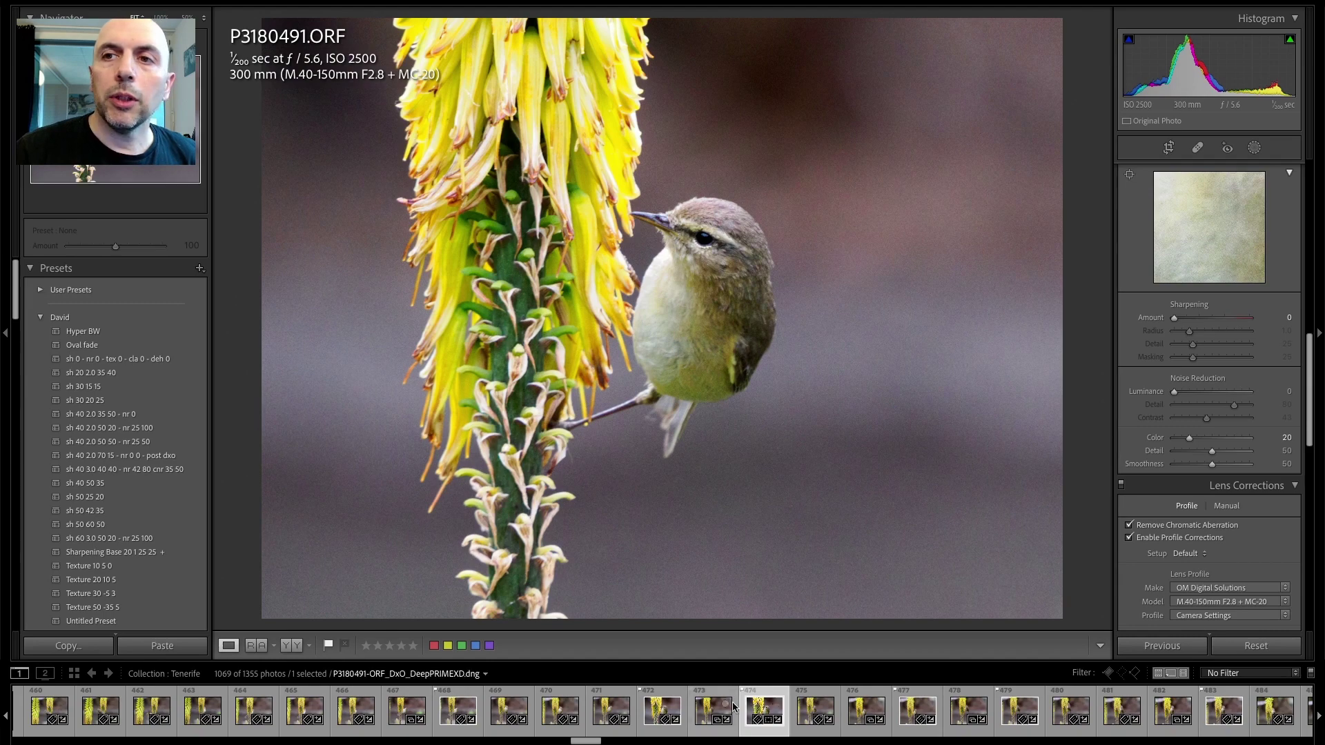
left_click(656, 710)
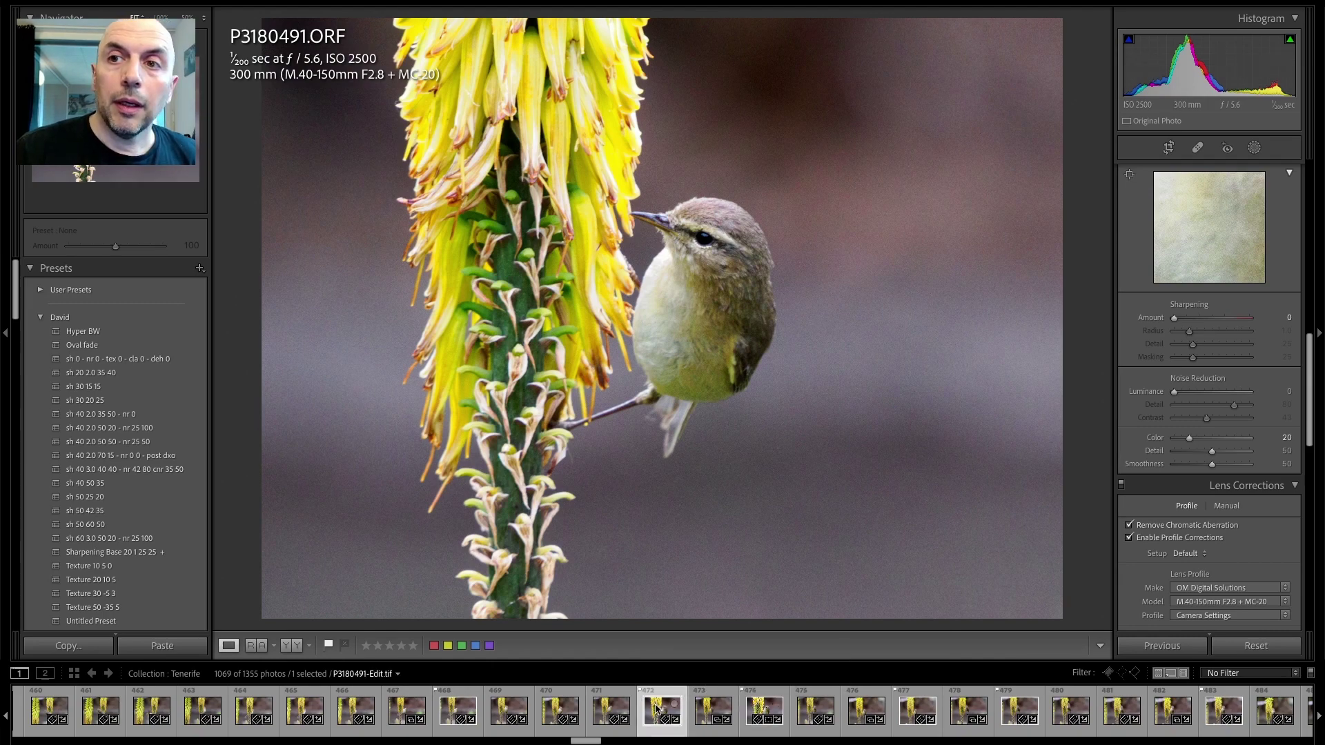
left_click(762, 709)
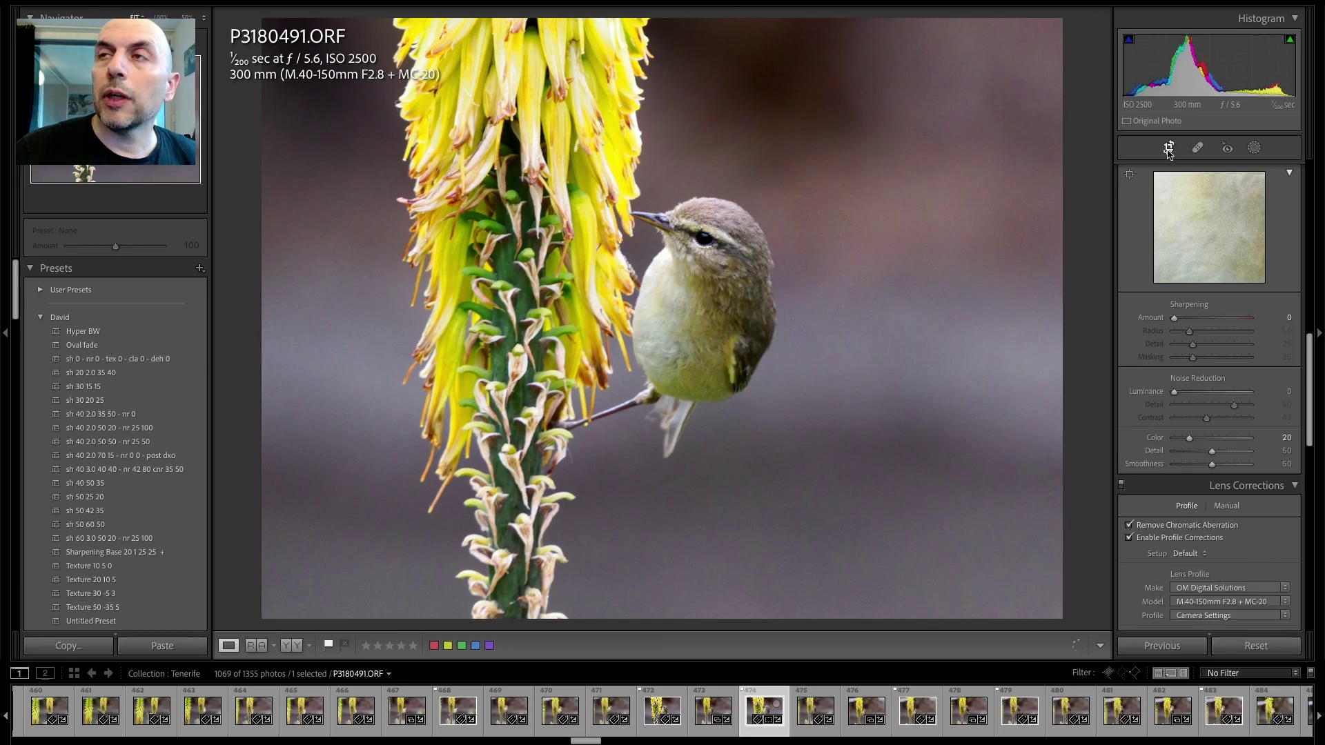
left_click(1168, 149)
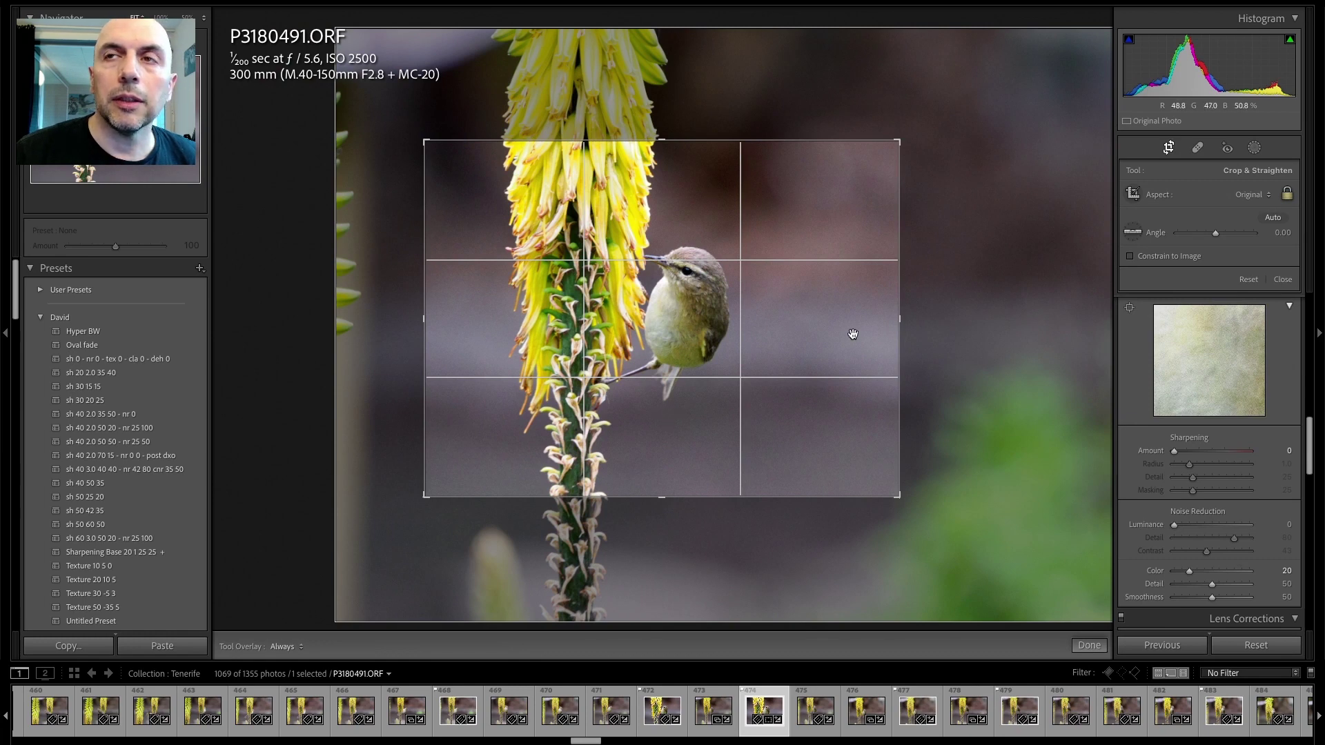
left_click(653, 707)
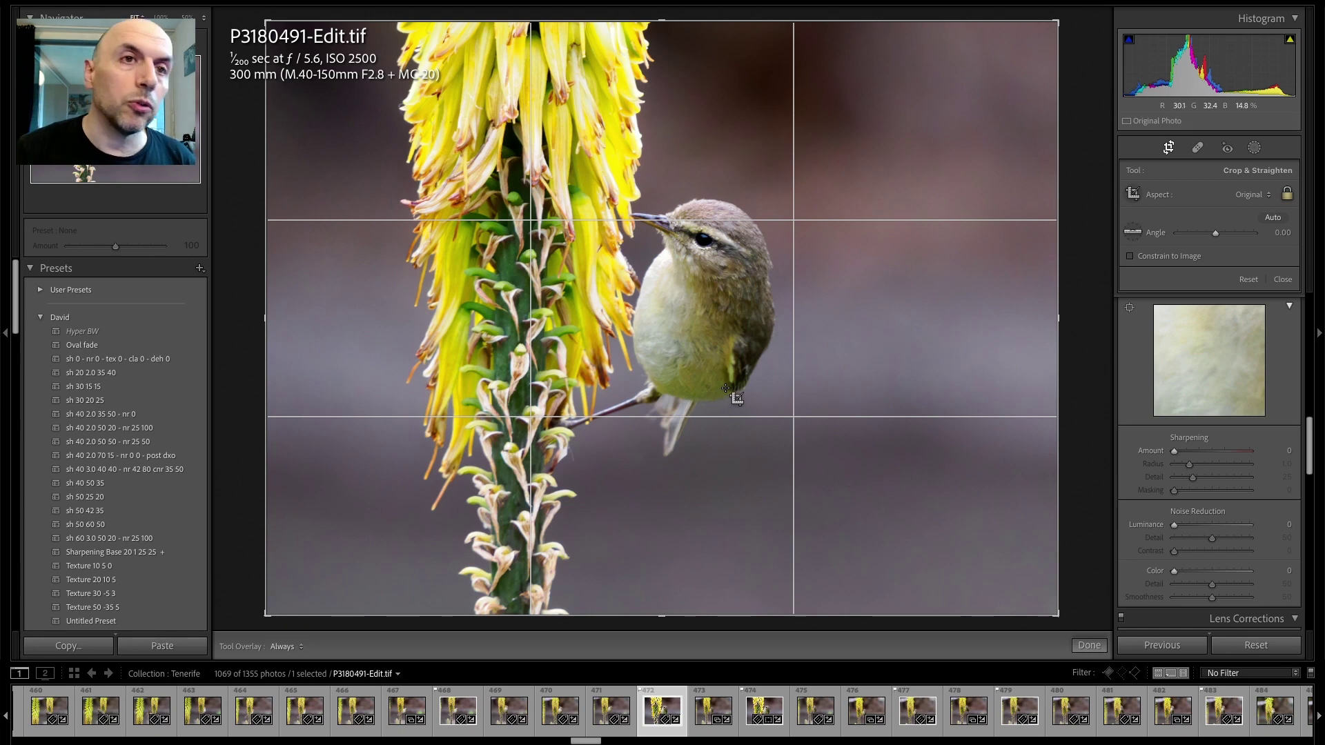
left_click(766, 708)
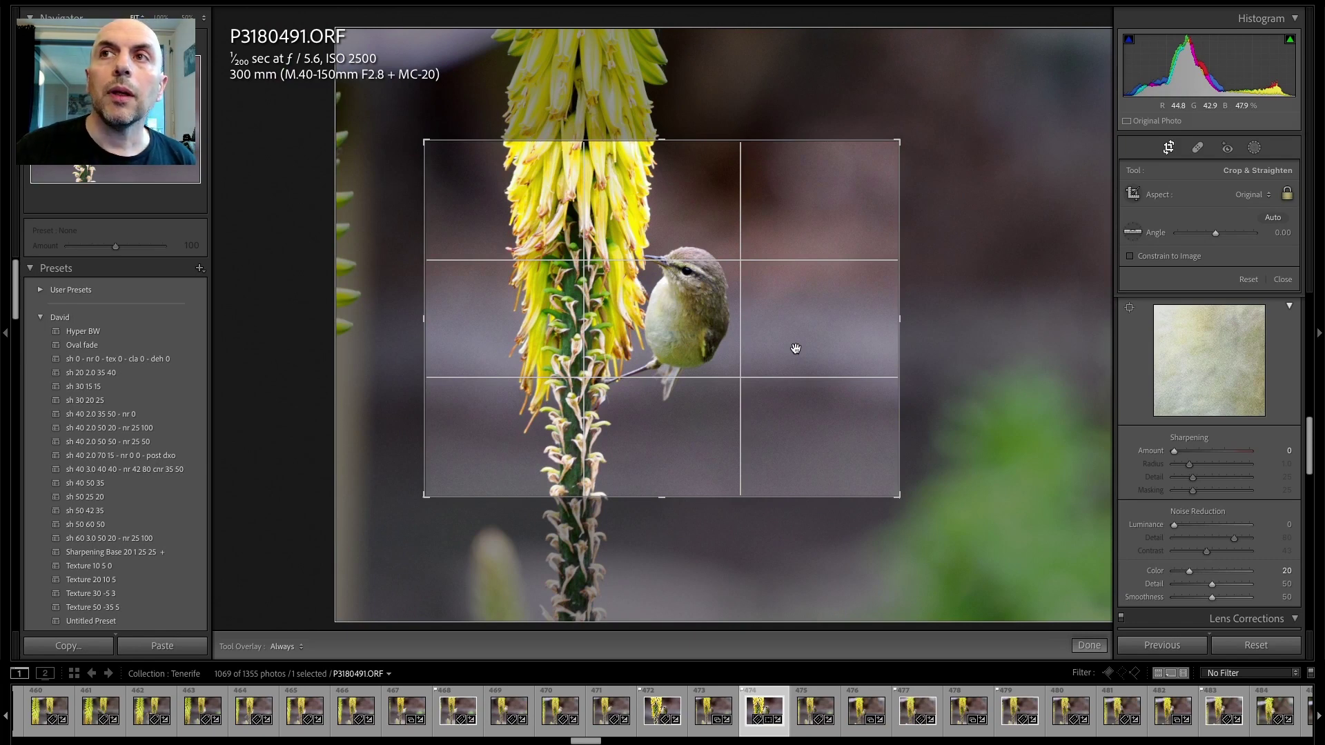
- Reset the ORF's crop and send an adjusted copy to Topaz DeNoise AI as a 16-bit uncompressed ProPhoto RGB TIFF at 300 resolution
left_click(1254, 283)
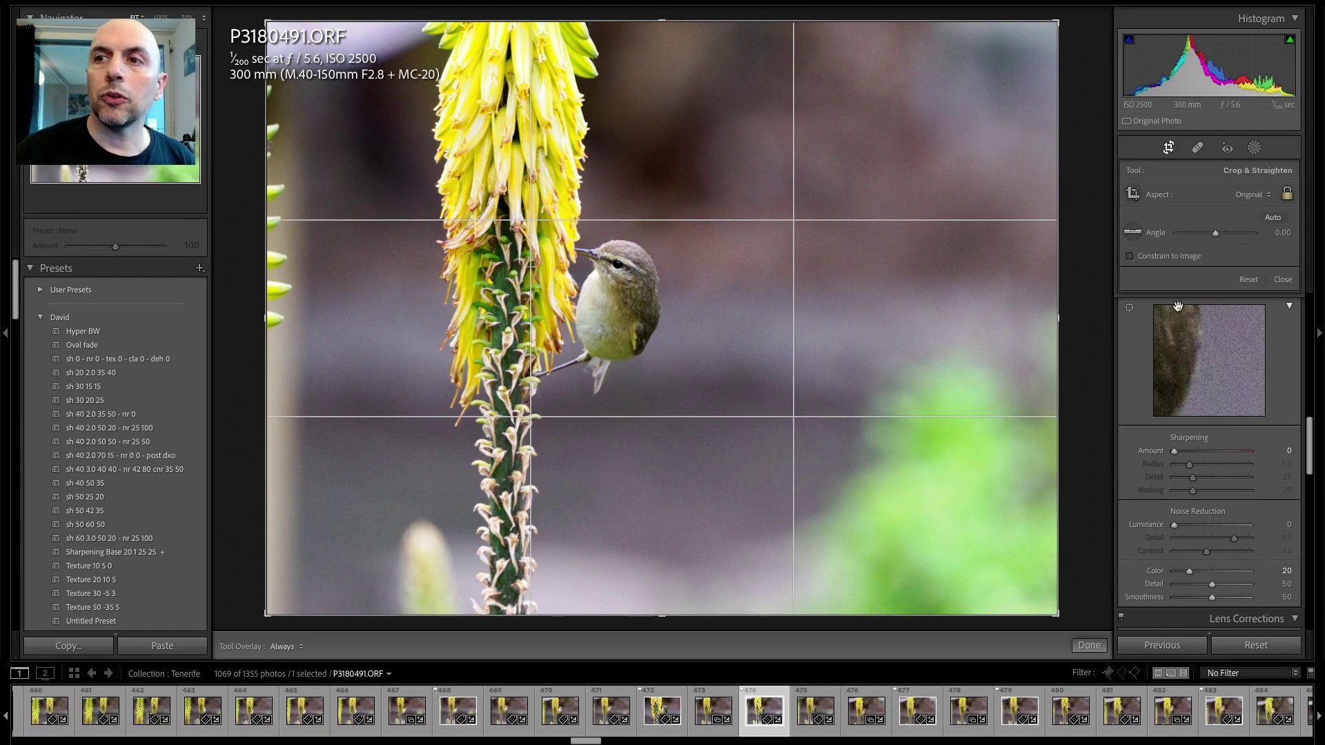
right_click(754, 710)
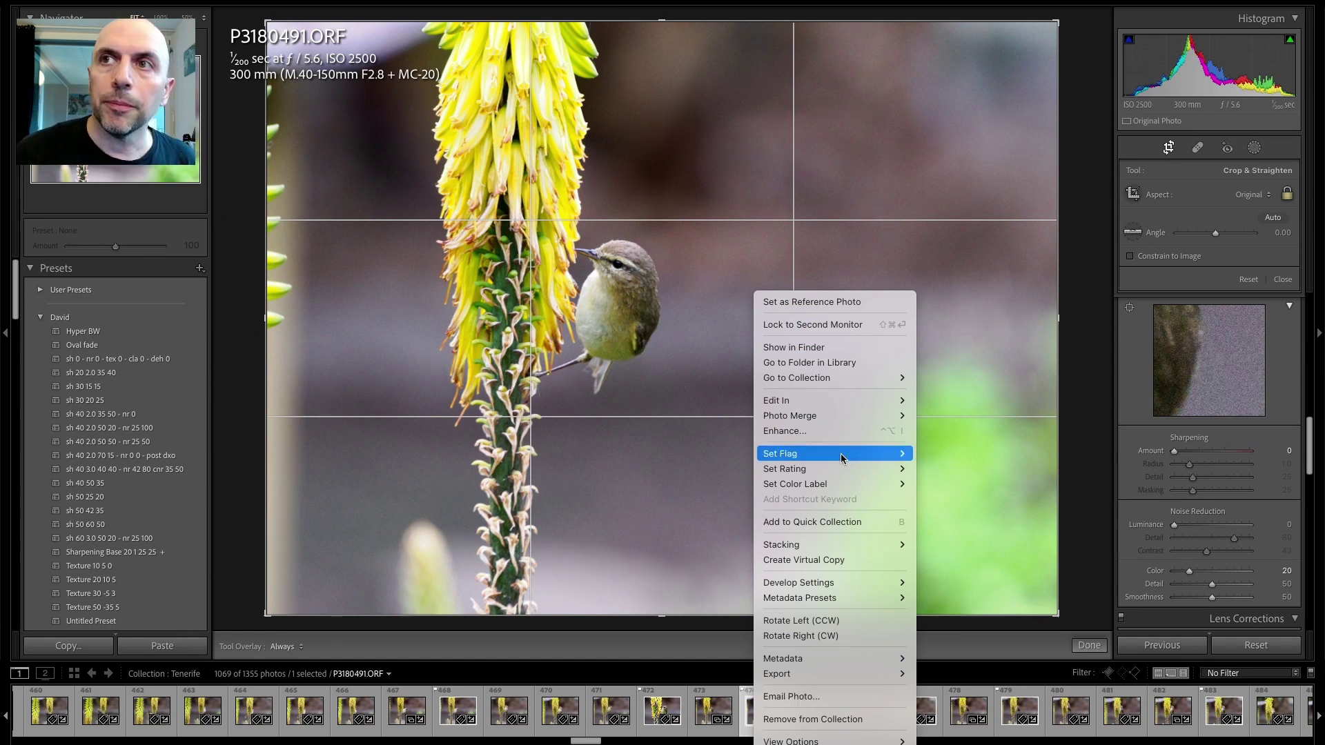
mouse_move(836, 400)
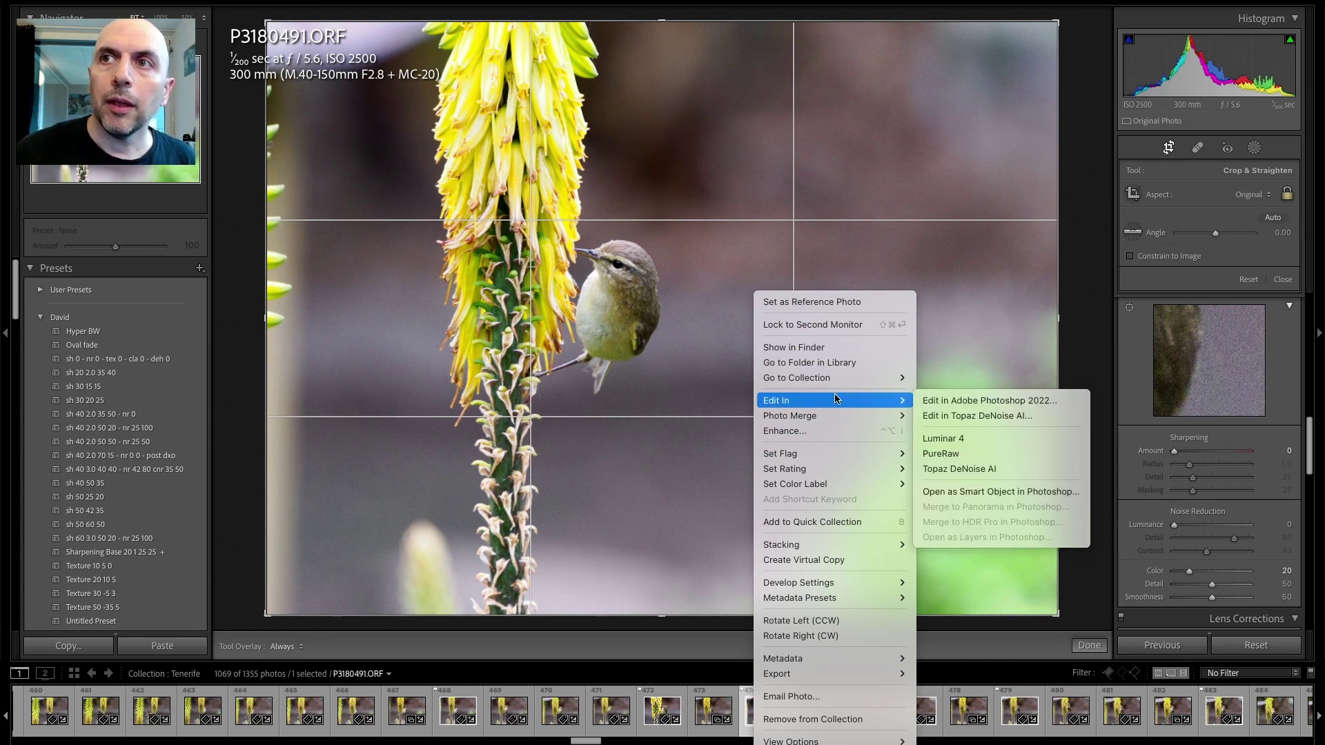
left_click(959, 468)
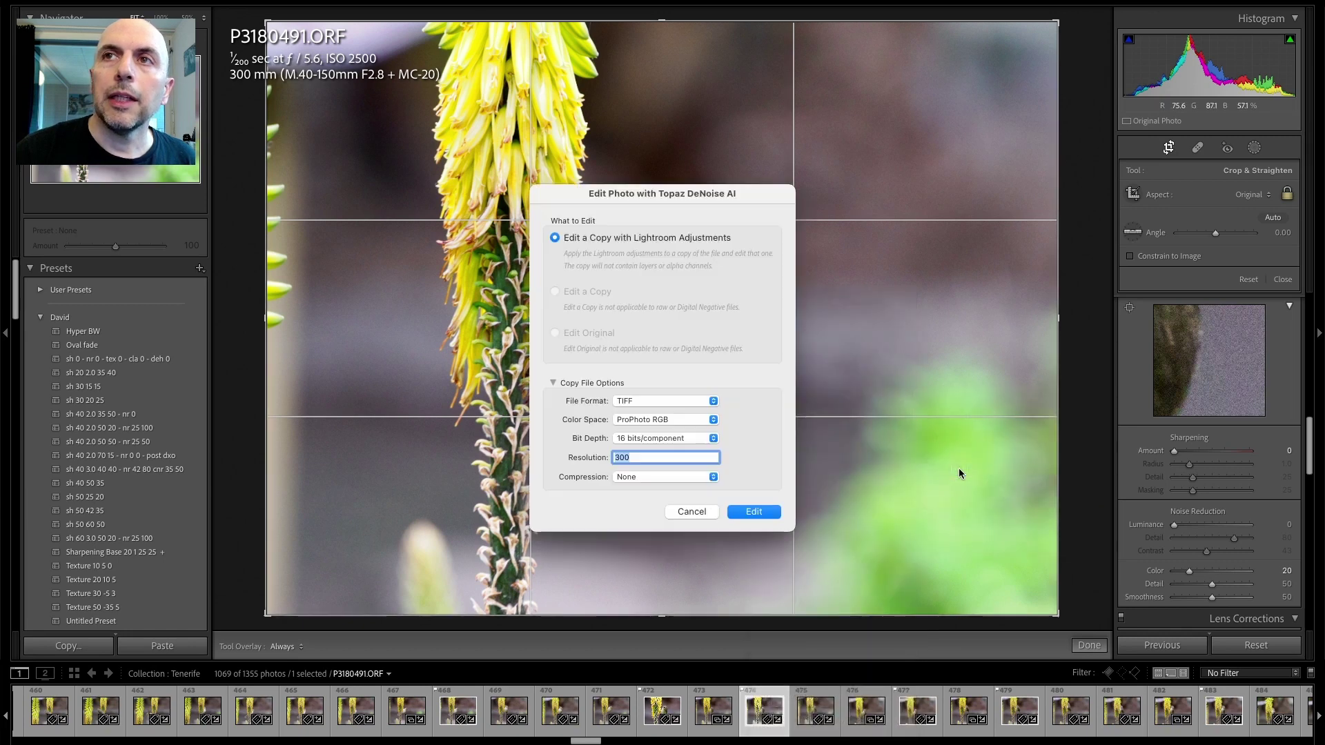
left_click(772, 518)
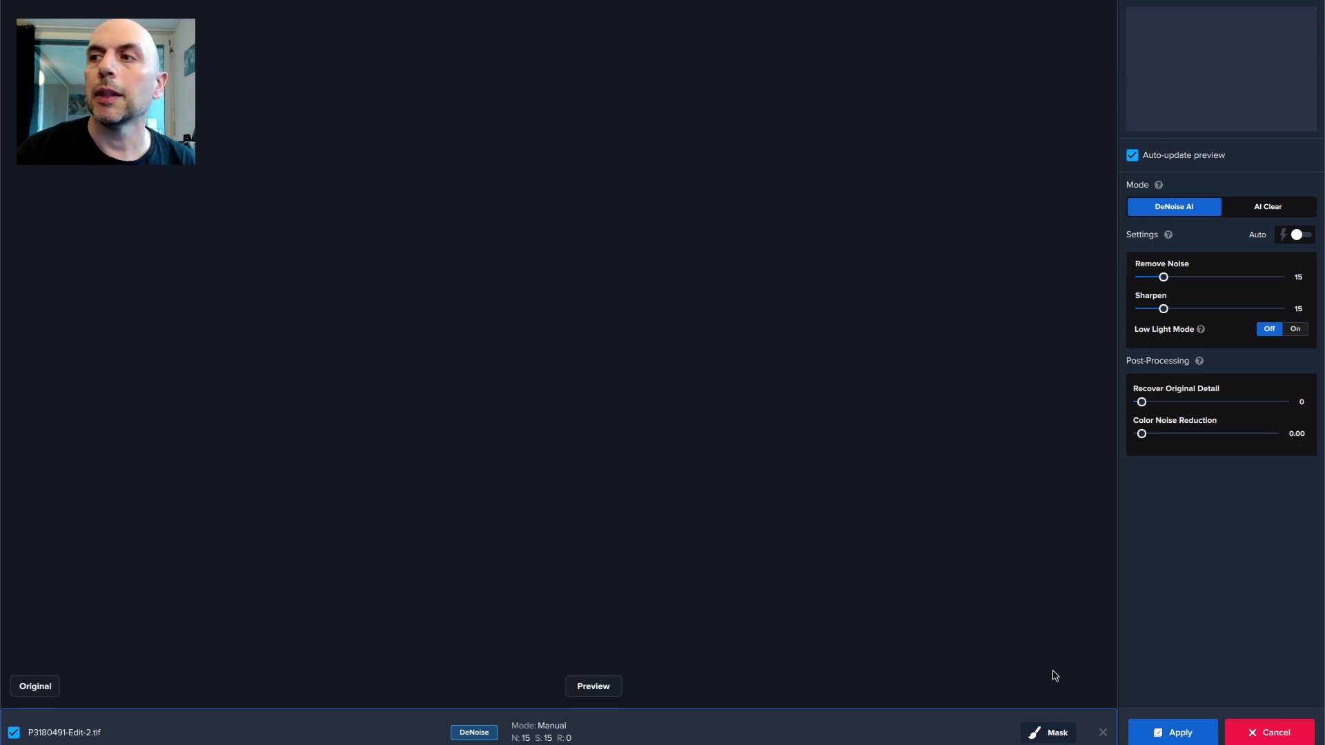
- Leave Topaz DeNoise AI and save P3180491-Edit-2.tif with Remove Noise and Sharpen at 15
left_click(1261, 733)
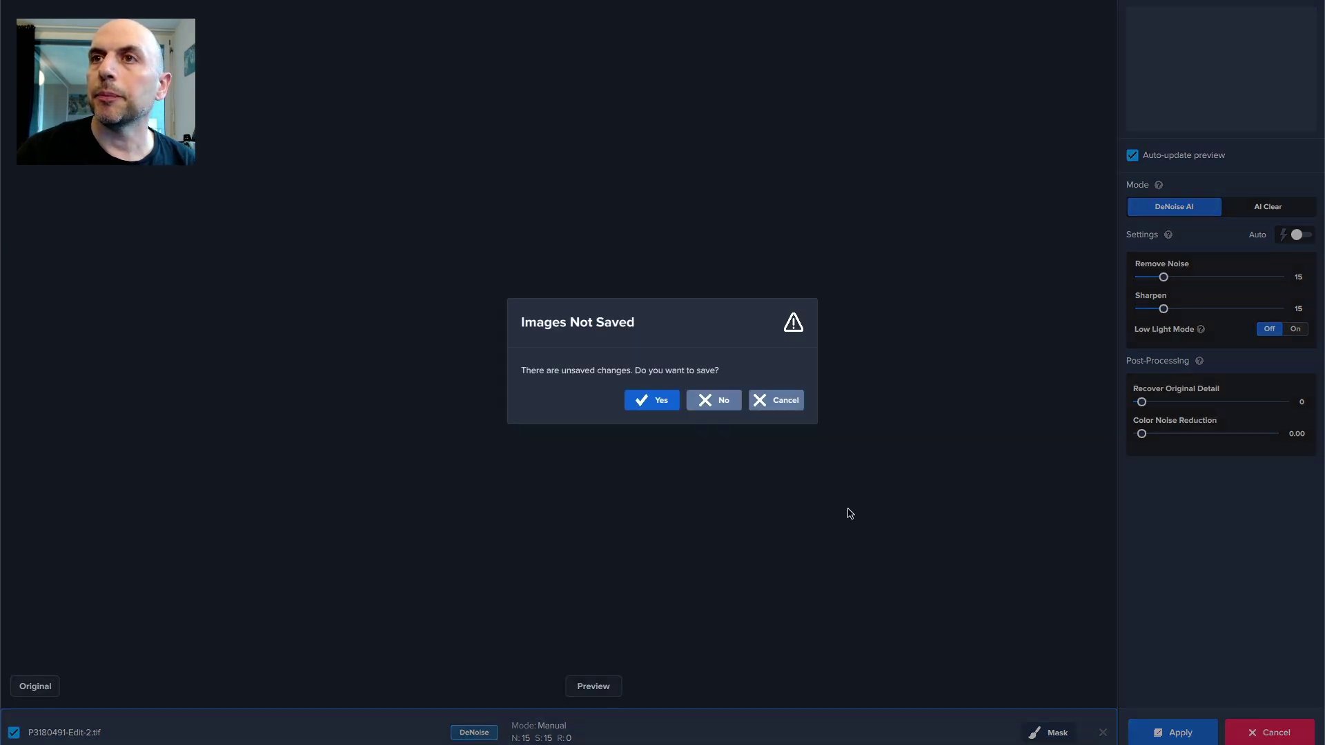
left_click(660, 404)
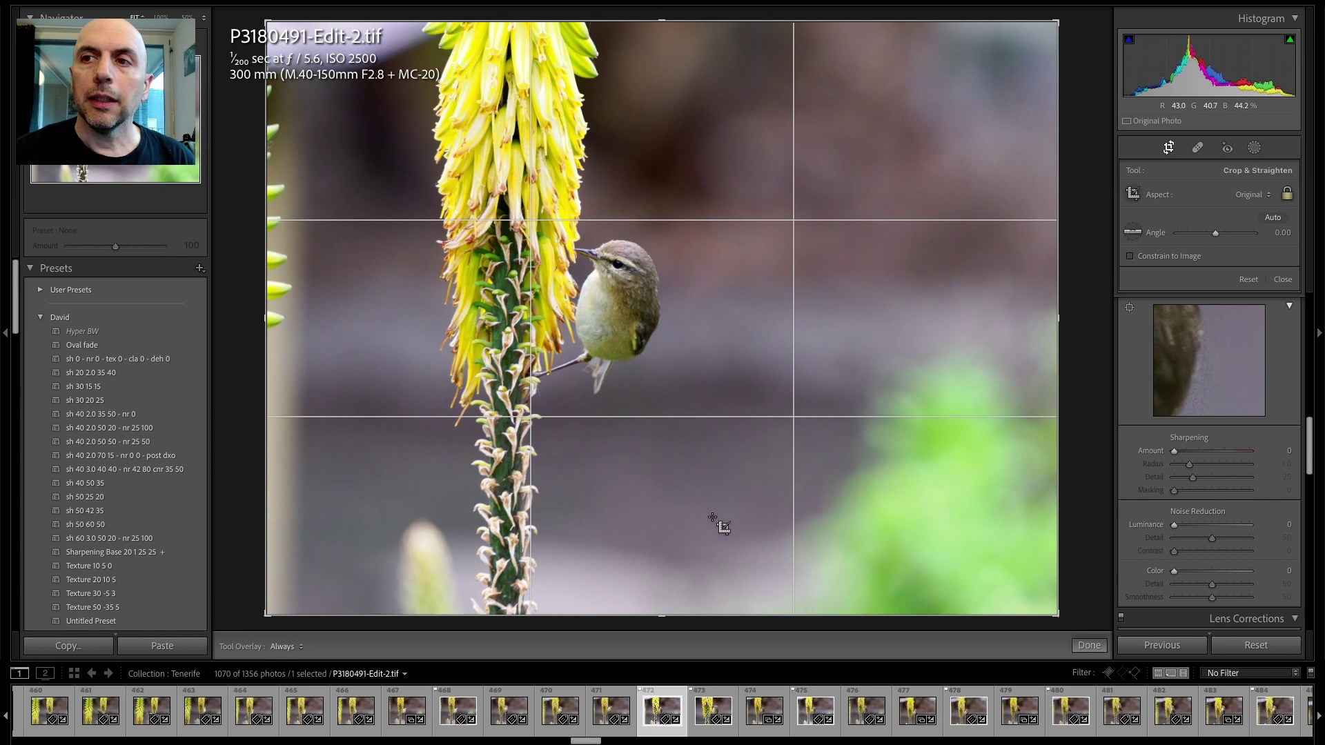
- Restore the crop of P3180491.ORF by returning its history to the Color Noise Reduction 20 state, and close the crop tool
left_click(808, 707)
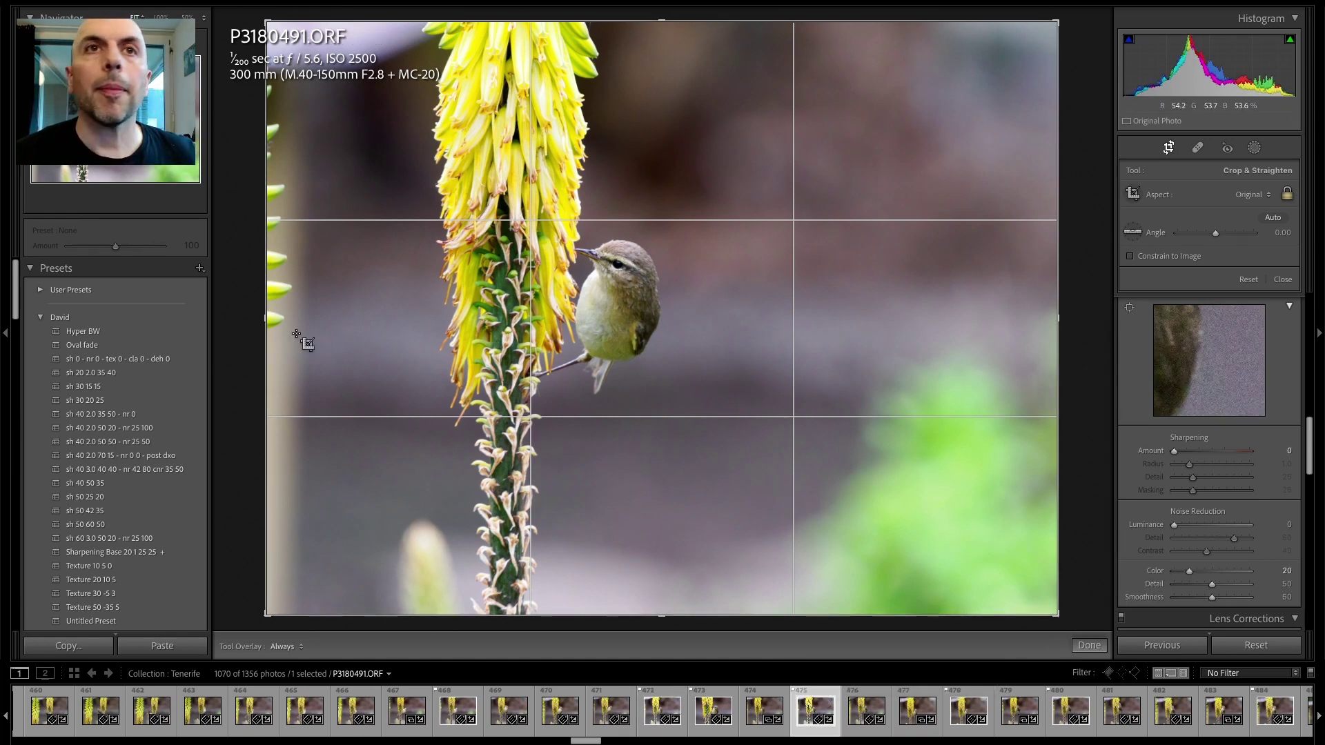
scroll(113, 491, "down", 10)
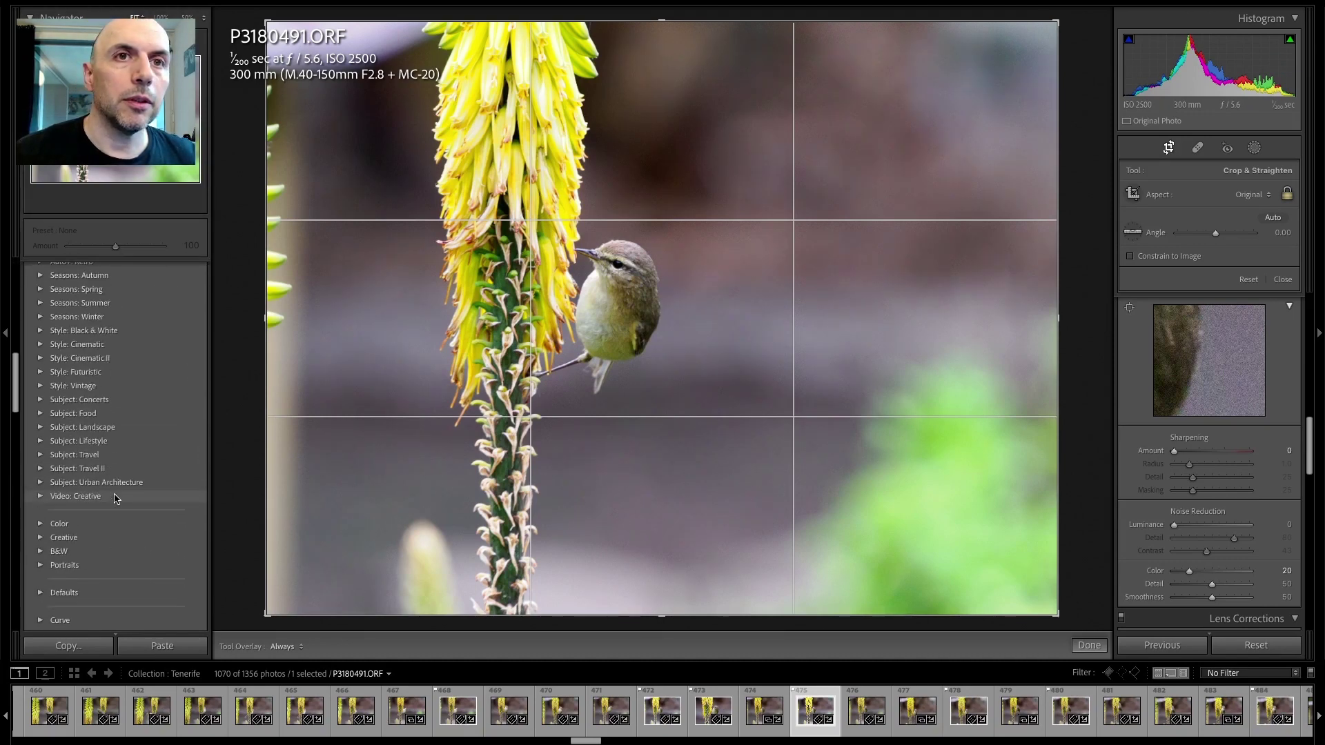
scroll(116, 498, "down", 15)
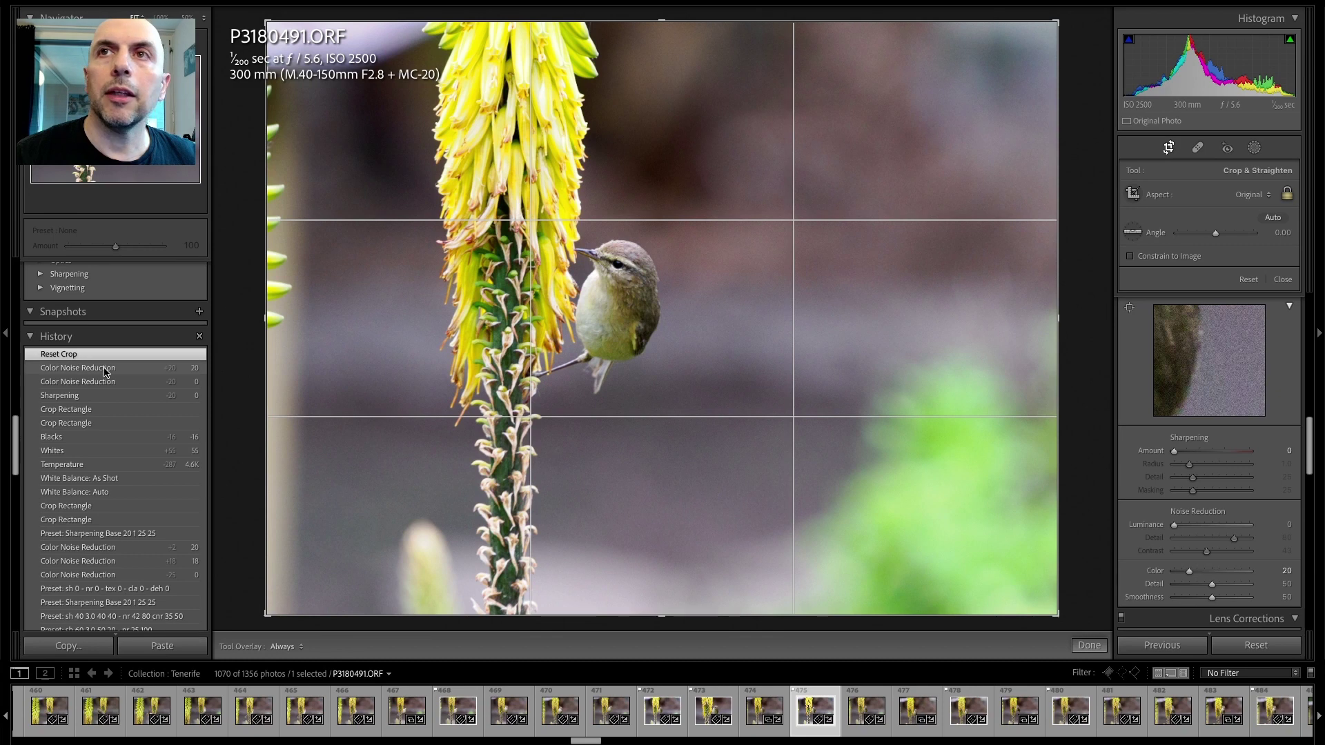
left_click(106, 372)
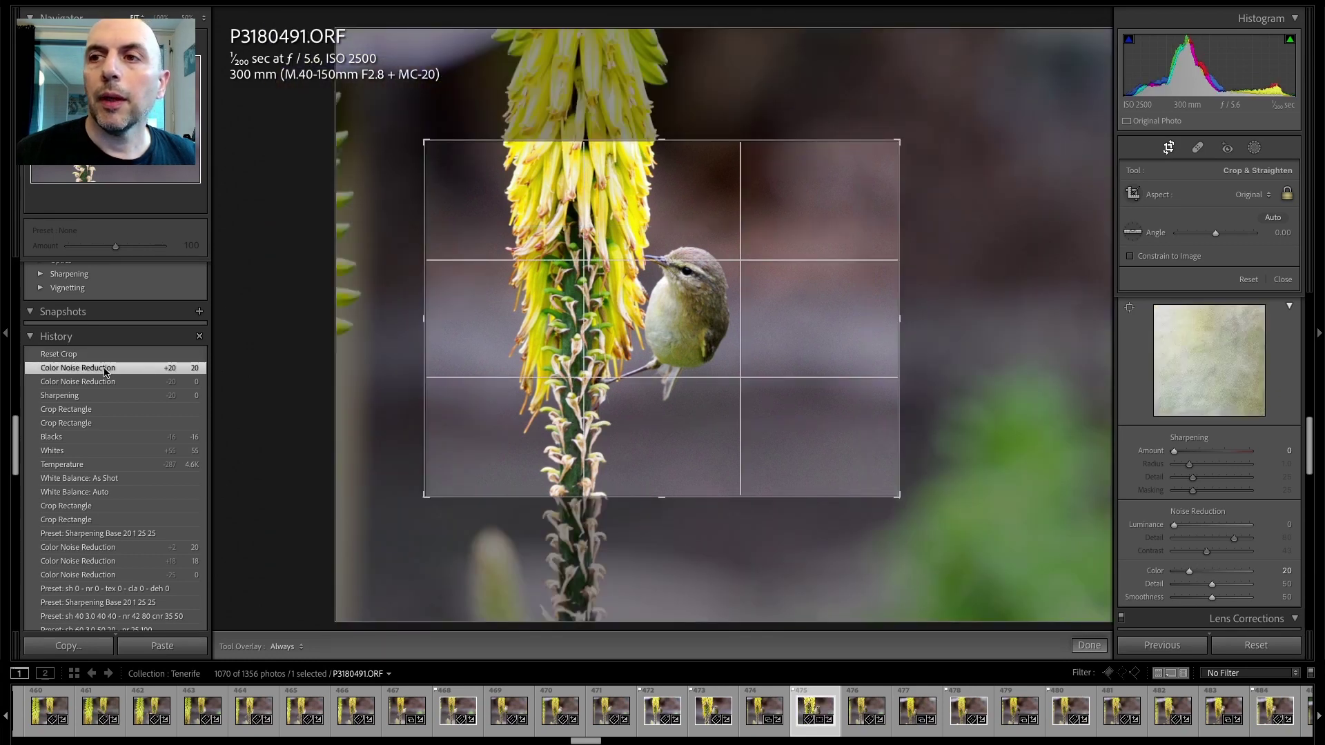
key("r")
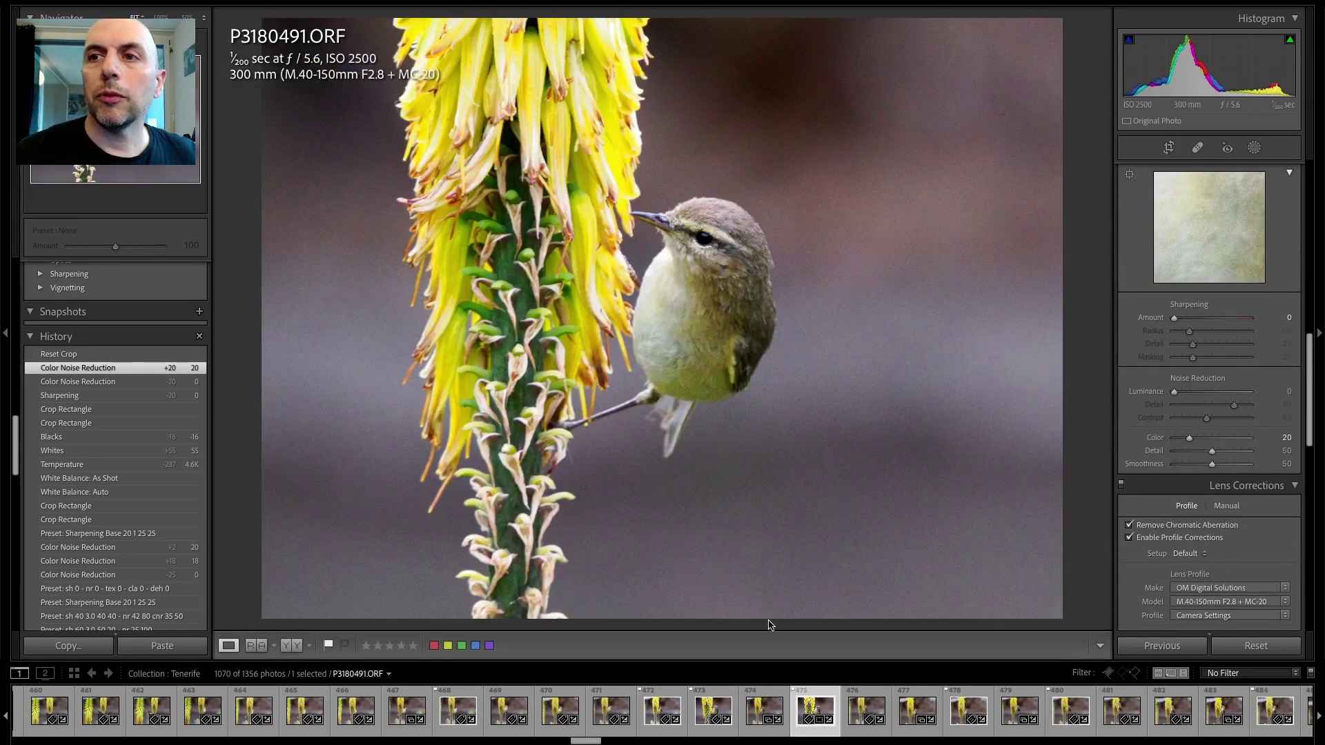
- Compare the available crop area of P3180491-Edit-2.tif, P3180491-Edit.tif and the original ORF
left_click(655, 709)
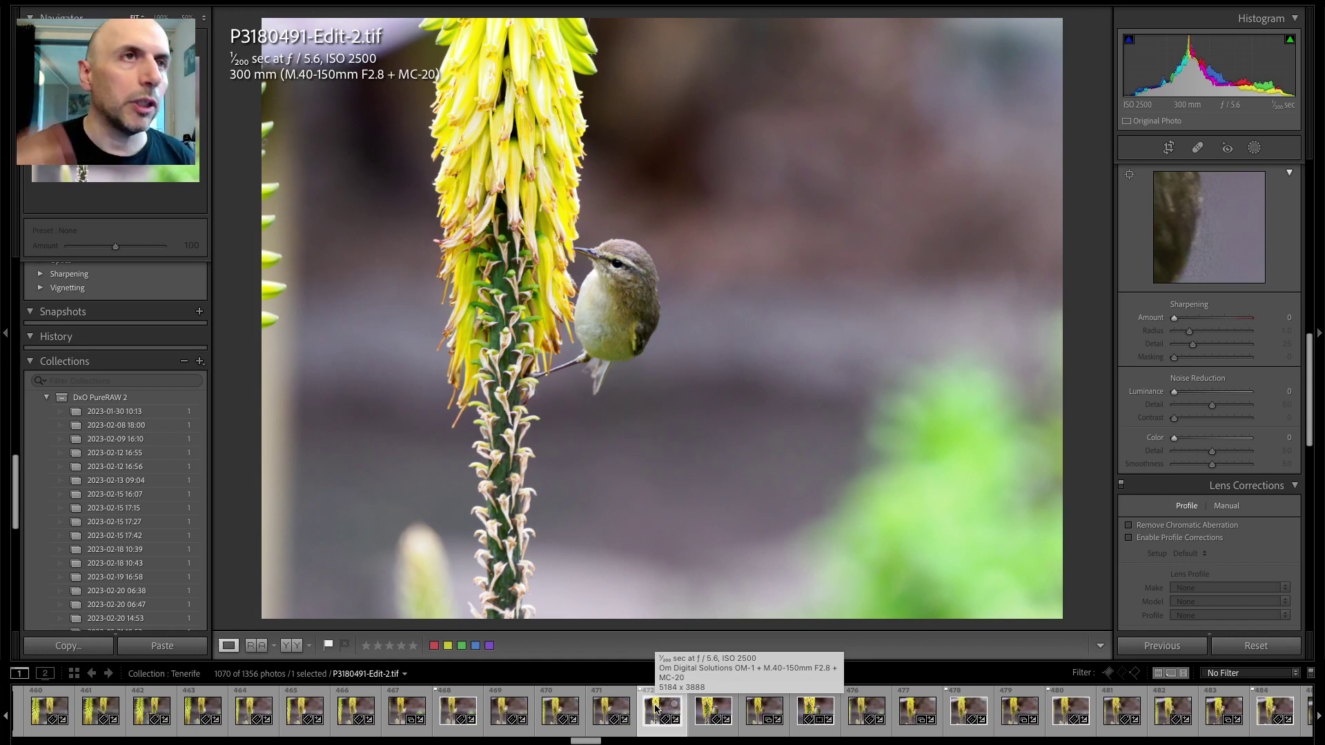
left_click(702, 709)
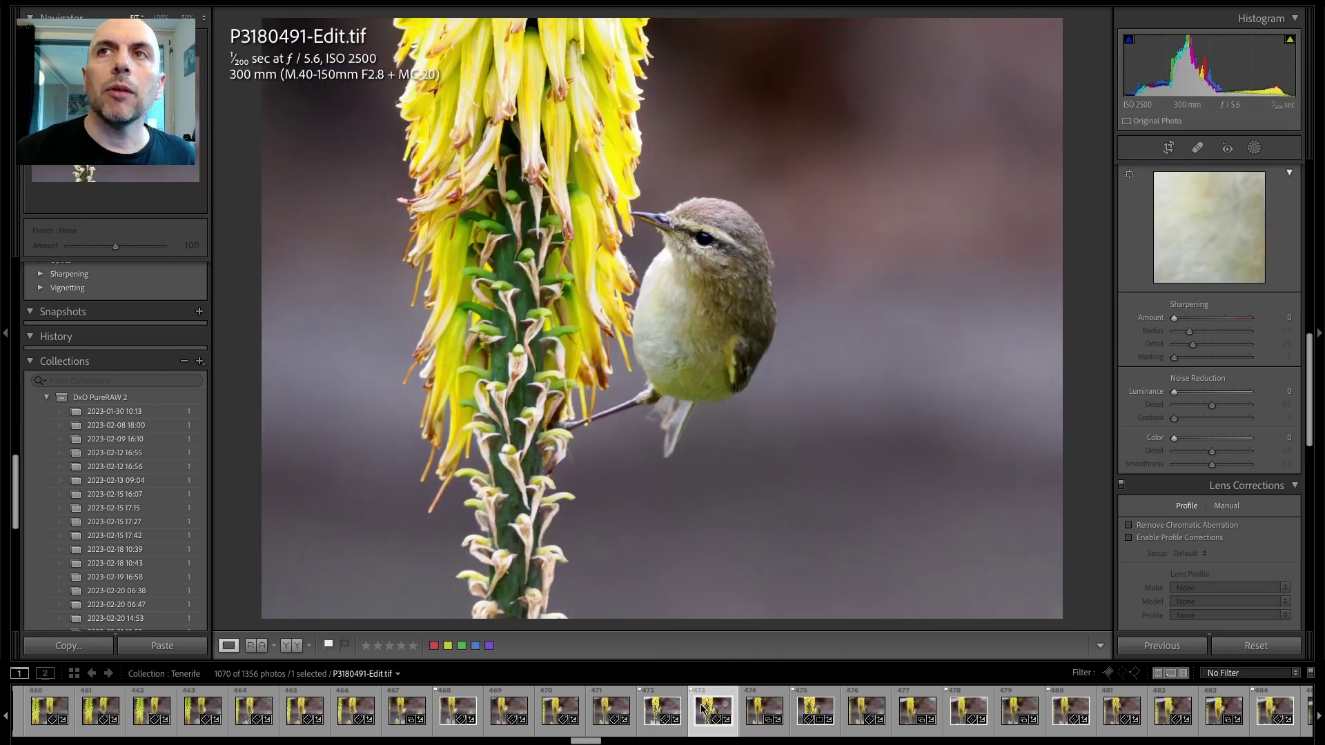
left_click(1168, 148)
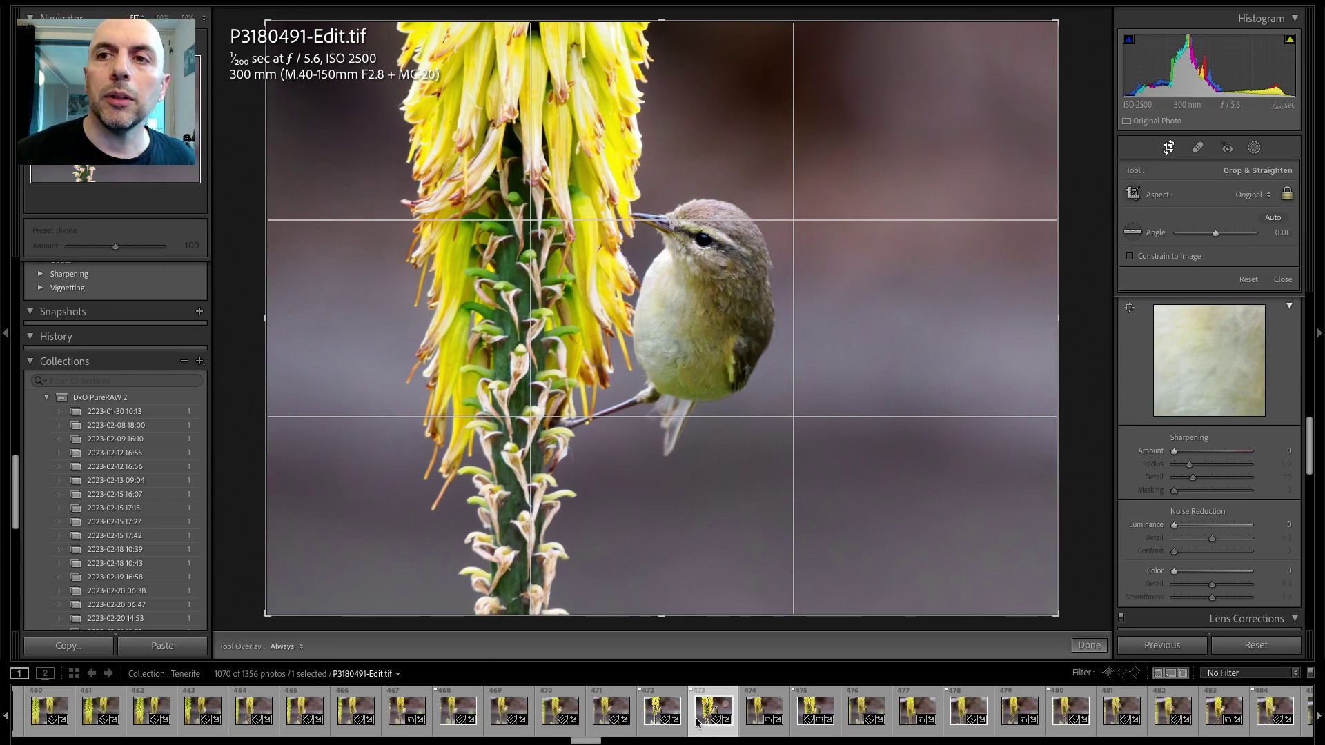
key("Left")
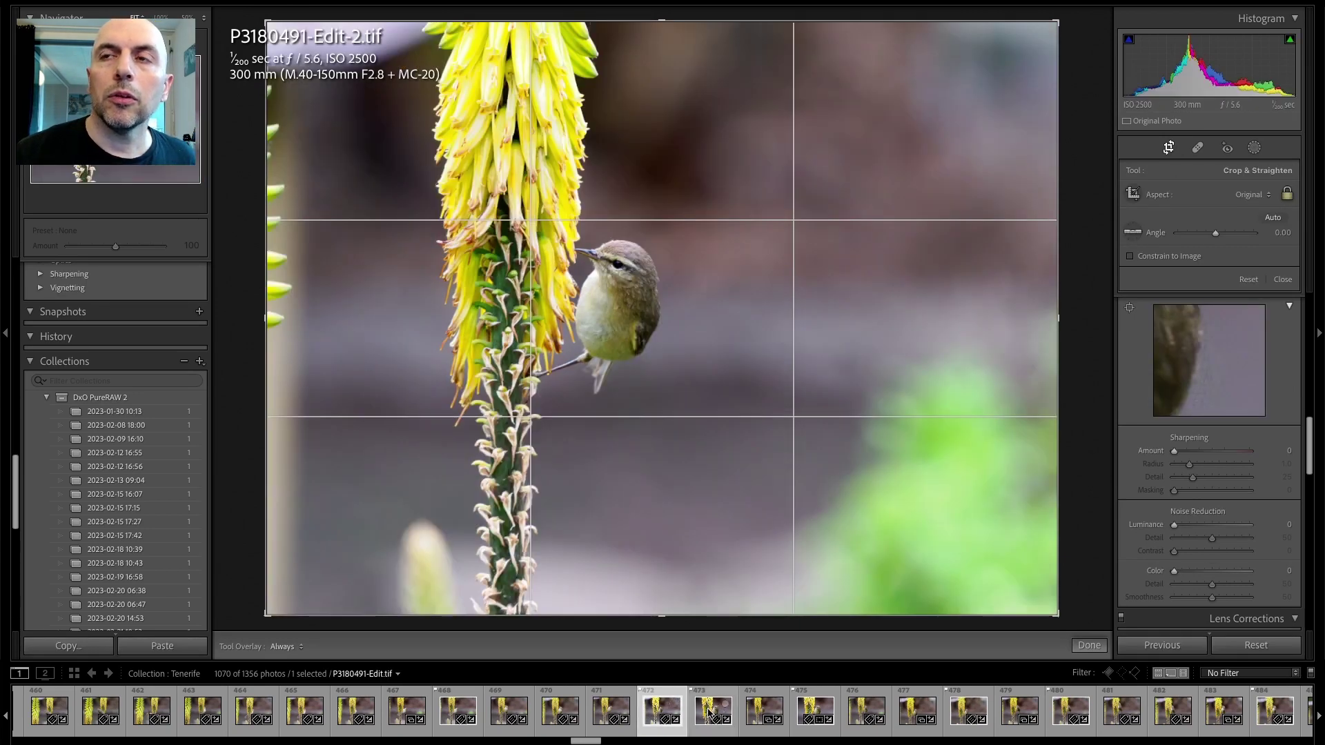
left_click(709, 711)
left_click(652, 713)
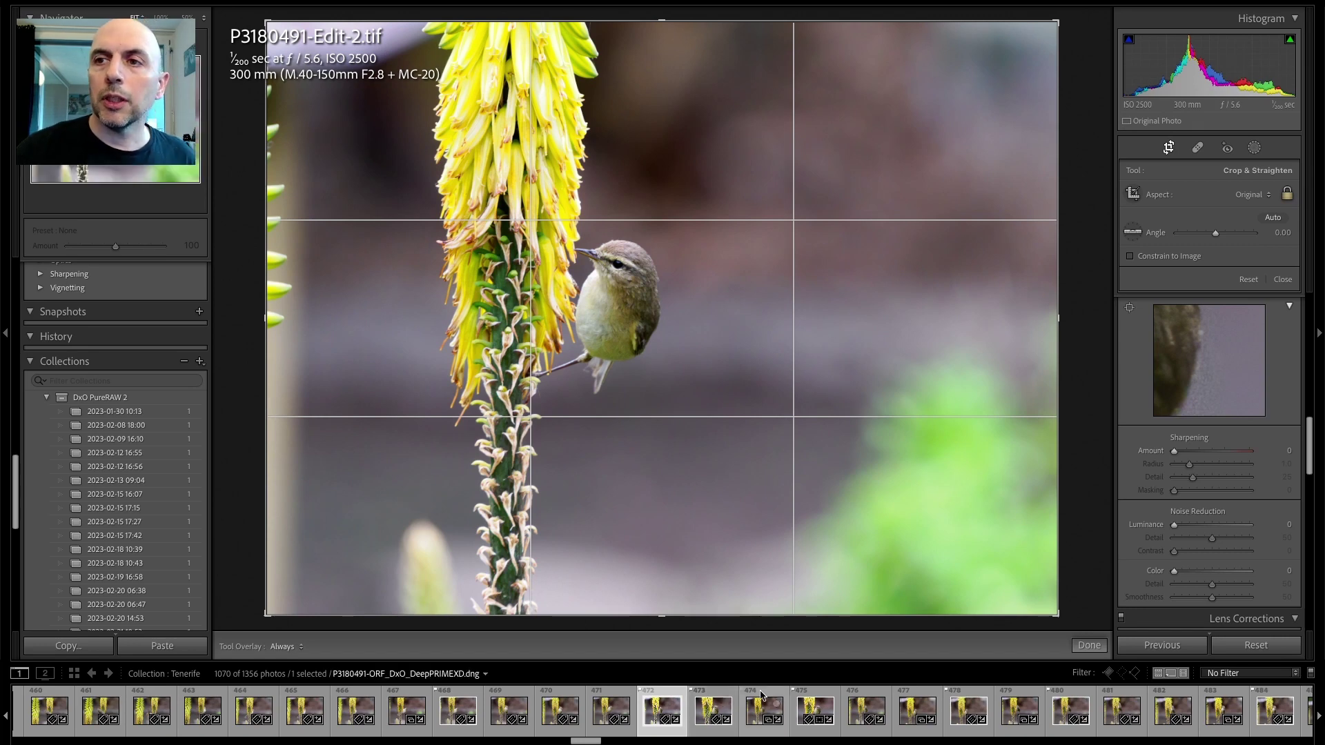
left_click(814, 711)
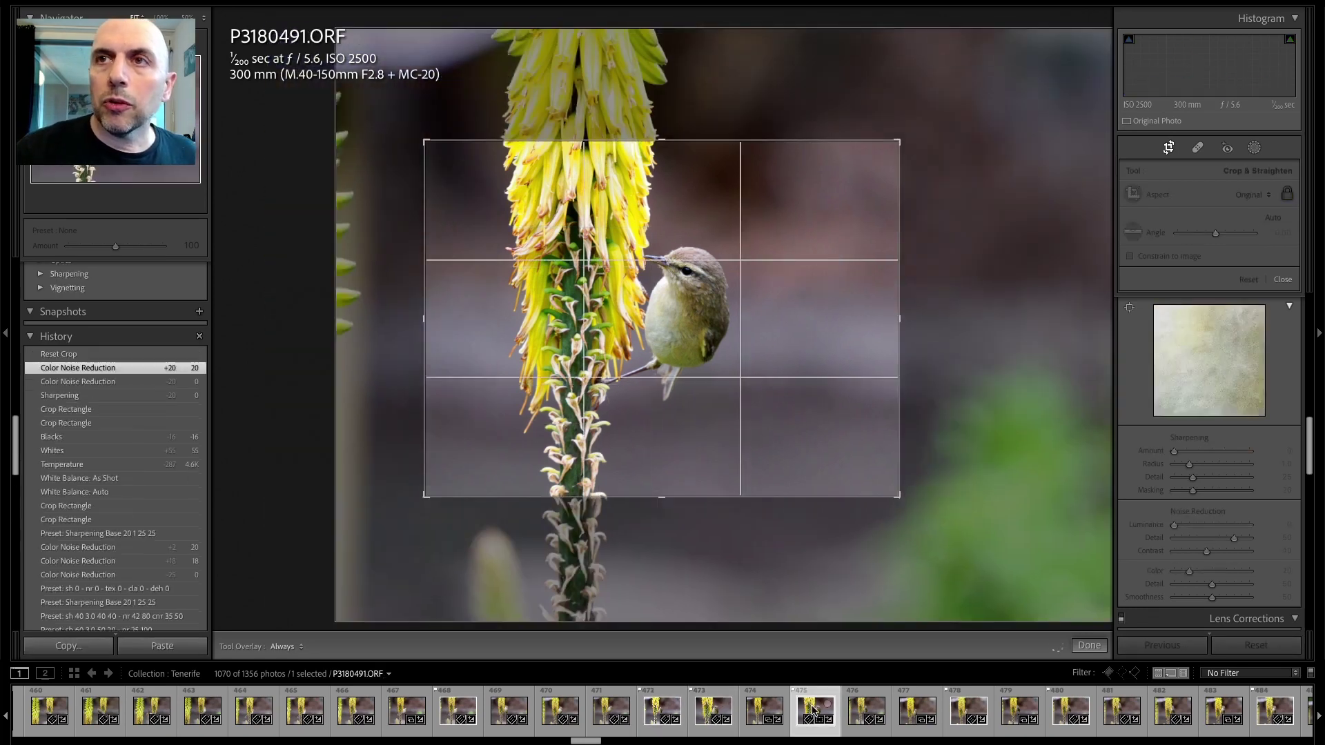
left_click(1092, 649)
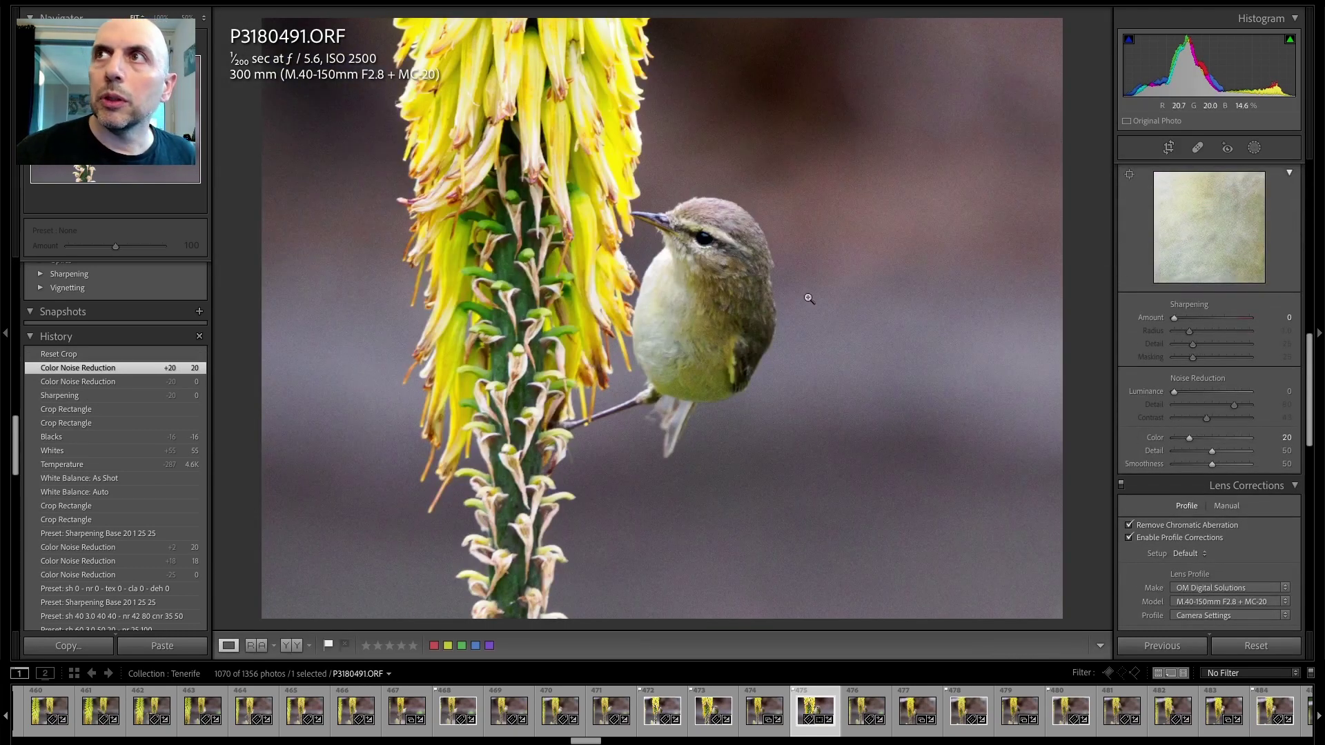
left_click(1170, 147)
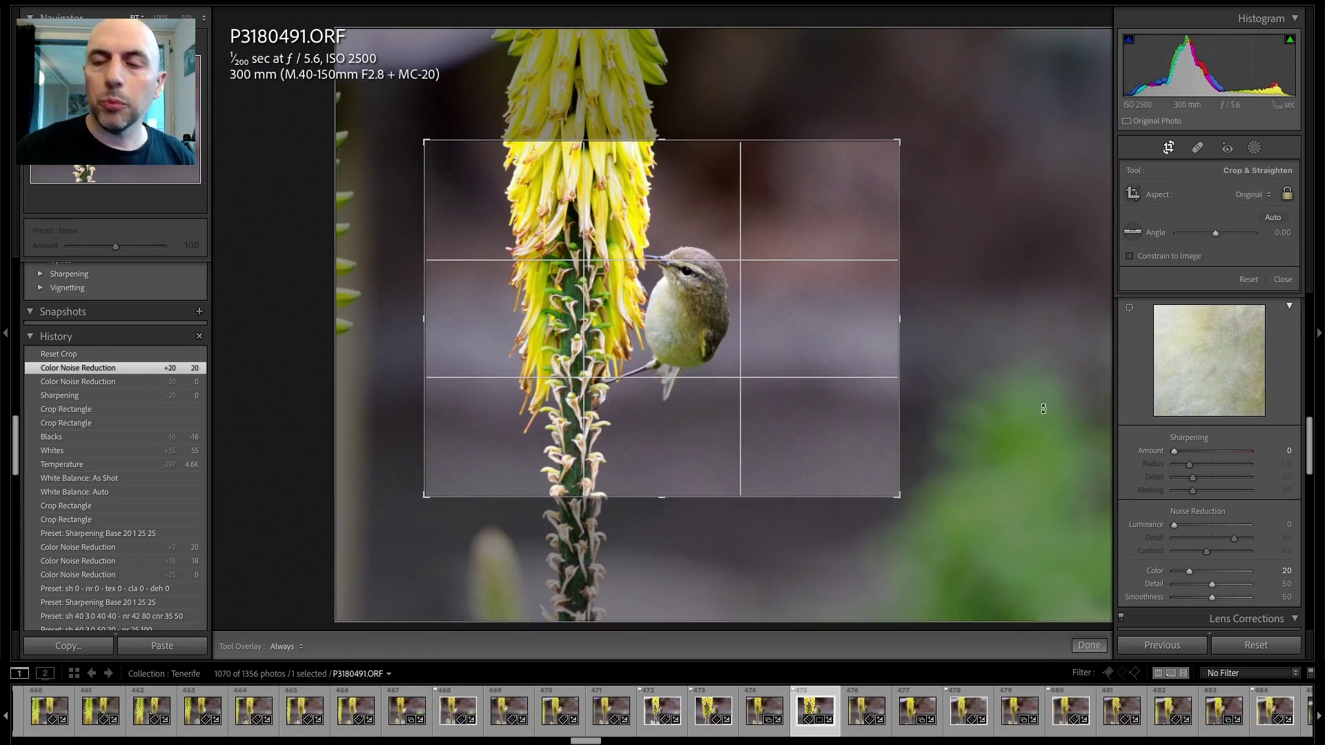
- Synchronize only the crop, including straighten angle and aspect ratio, from P3180491.ORF to P3180491-Edit-2.tif
left_click(656, 712, "ctrl")
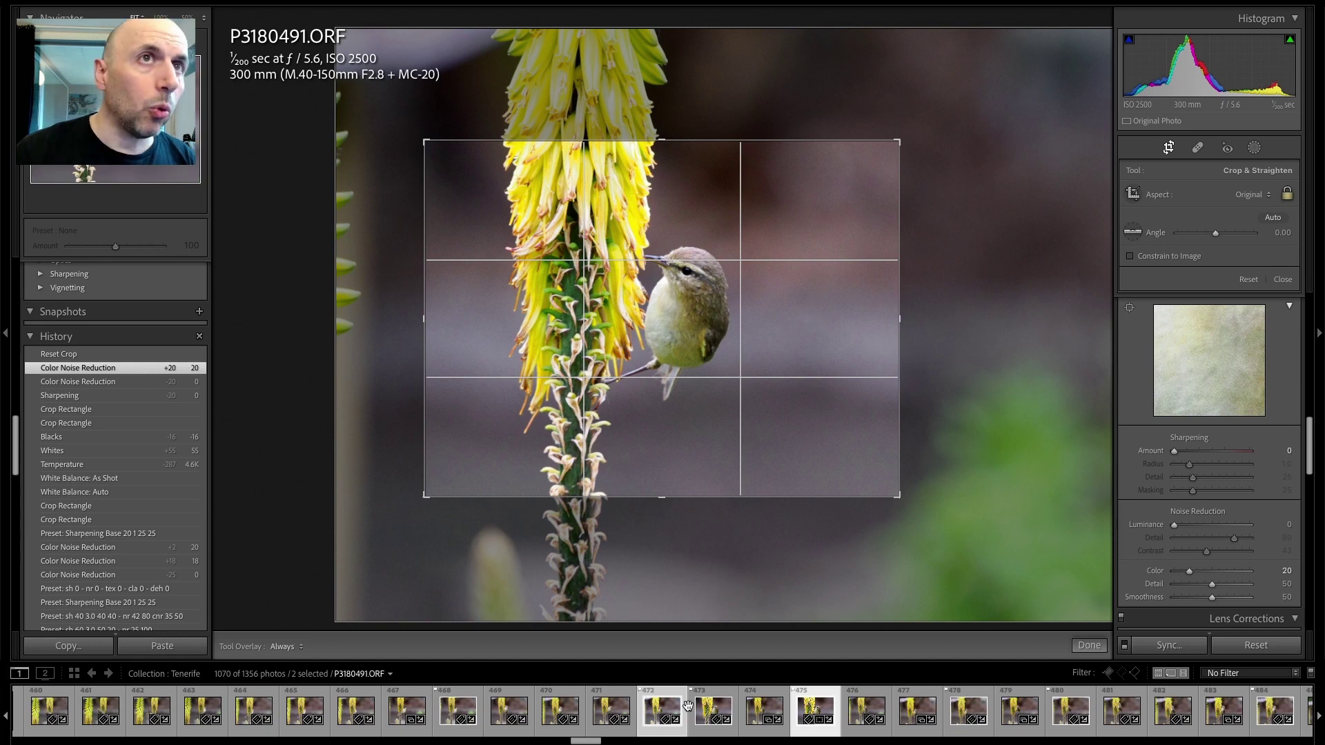
left_click(1168, 645)
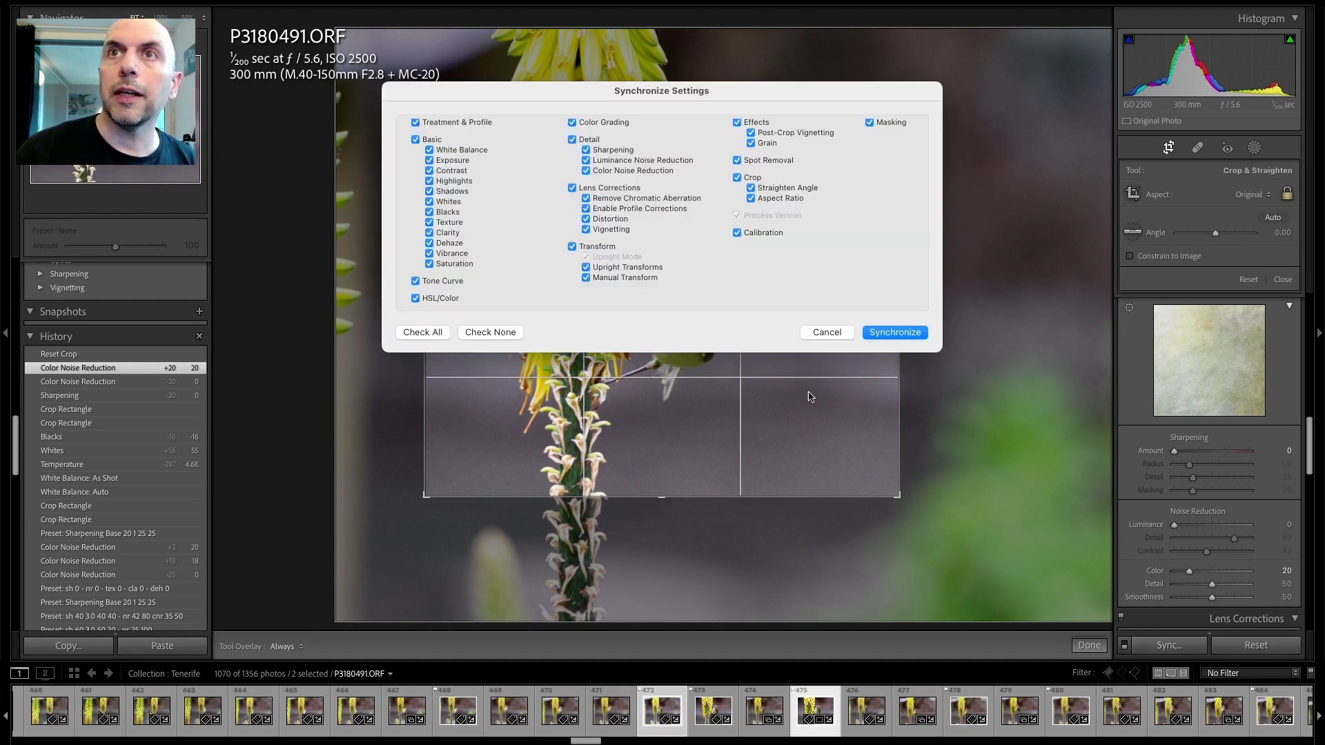
left_click(490, 332)
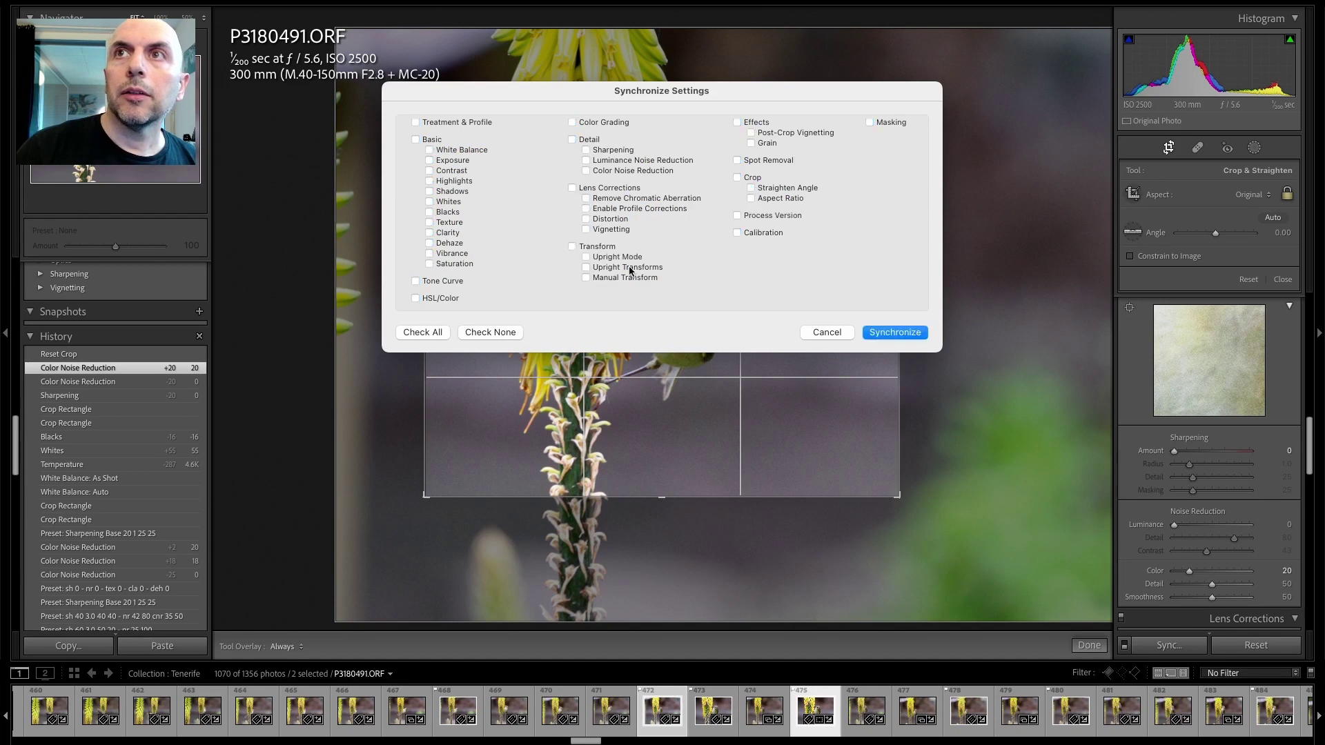
left_click(753, 178)
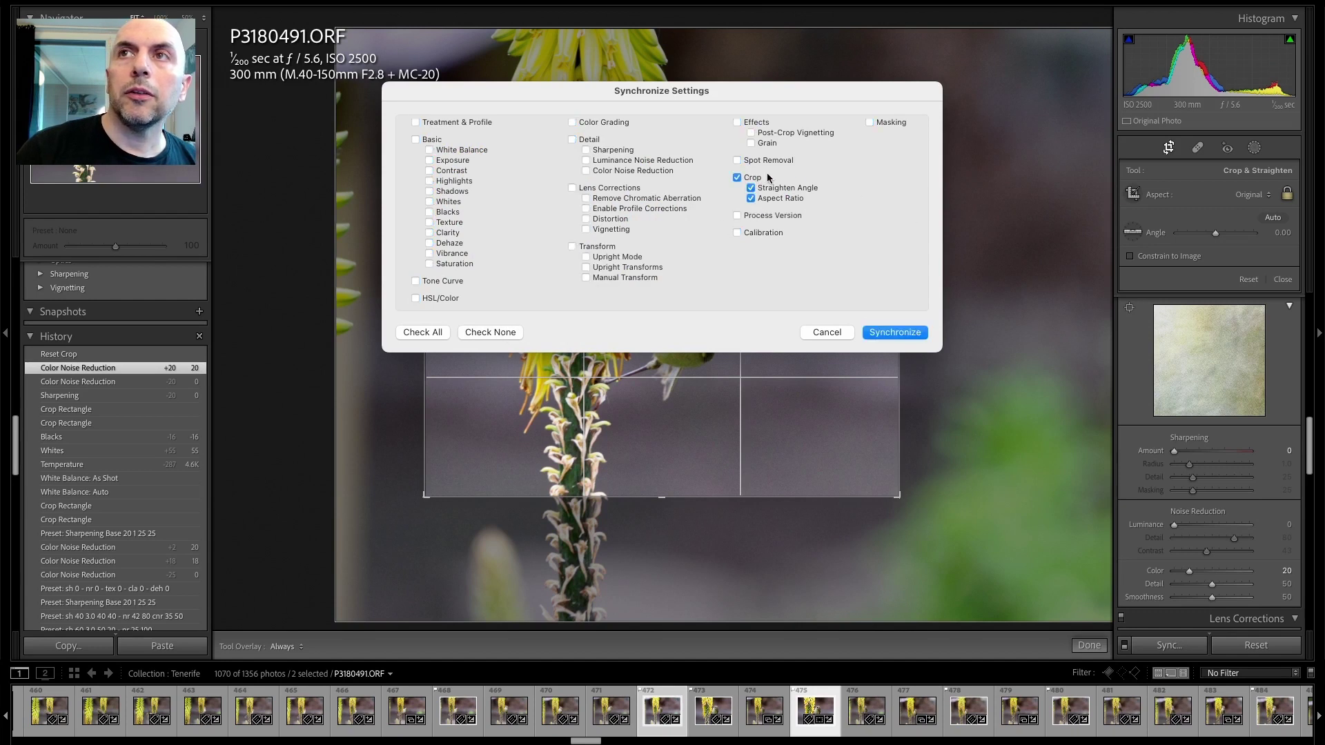
left_click(892, 332)
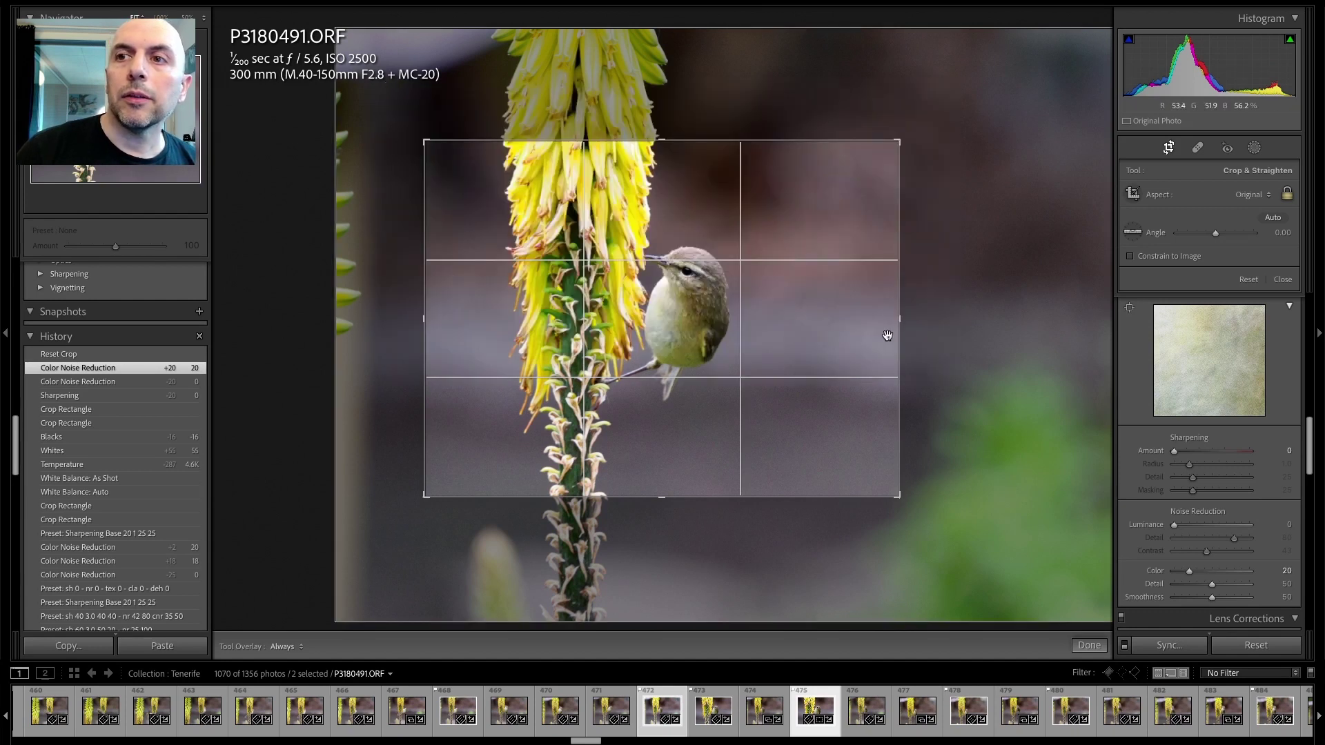
- Check the synced crop on P3180491-Edit-2.tif, close the crop tool and compare it with P3180491.ORF
left_click(656, 708)
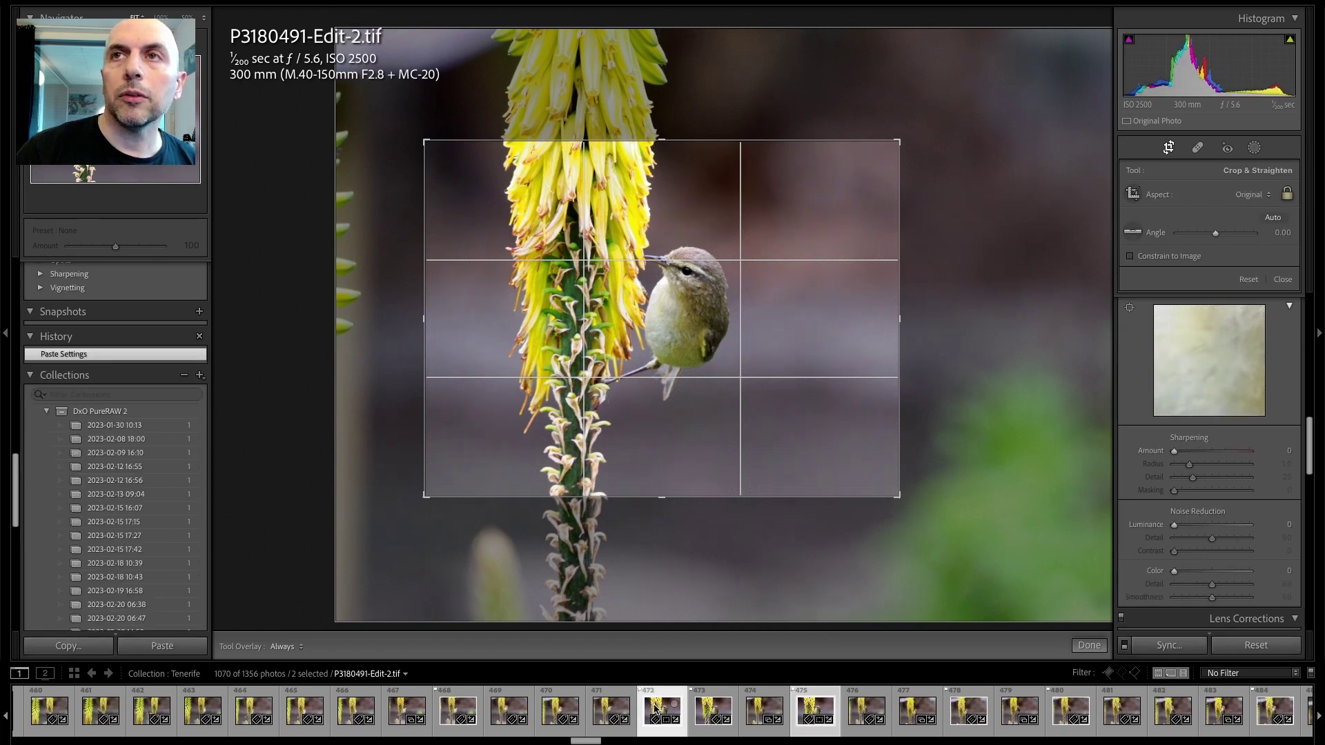
left_click(1093, 645)
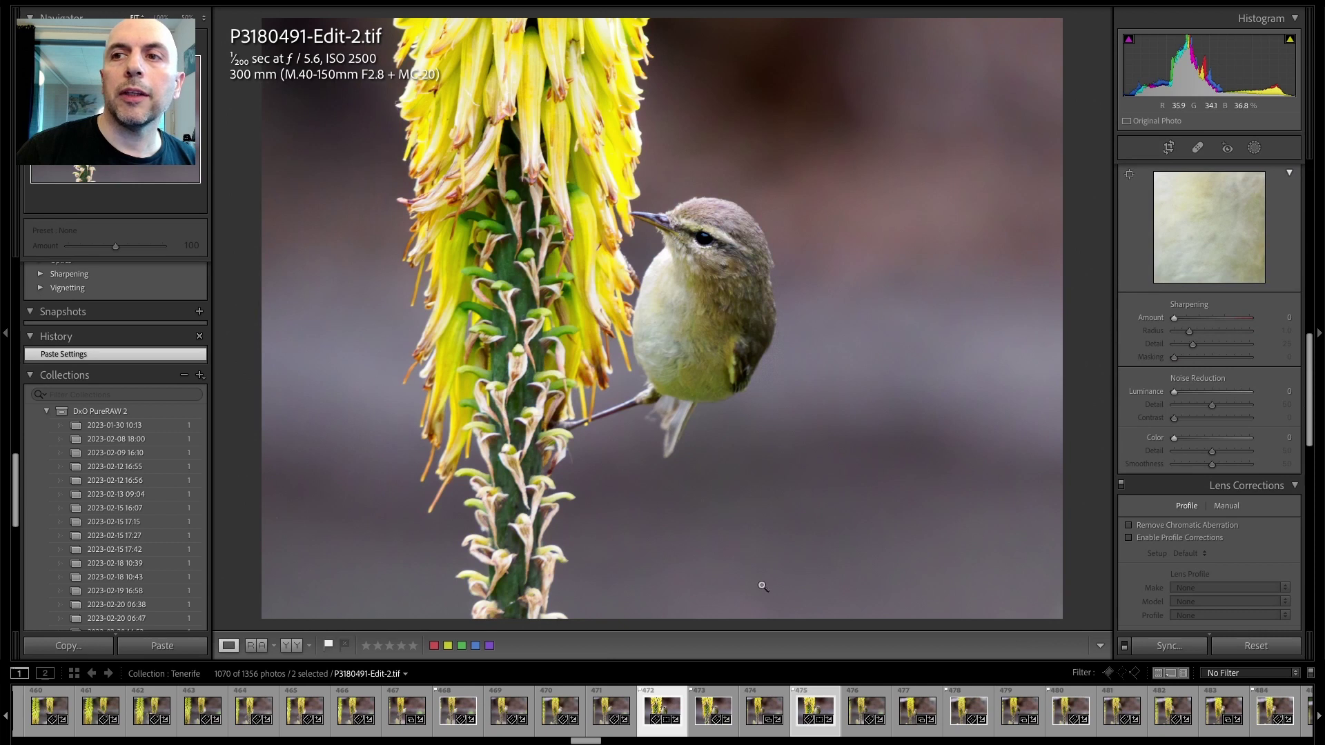
left_click(811, 707)
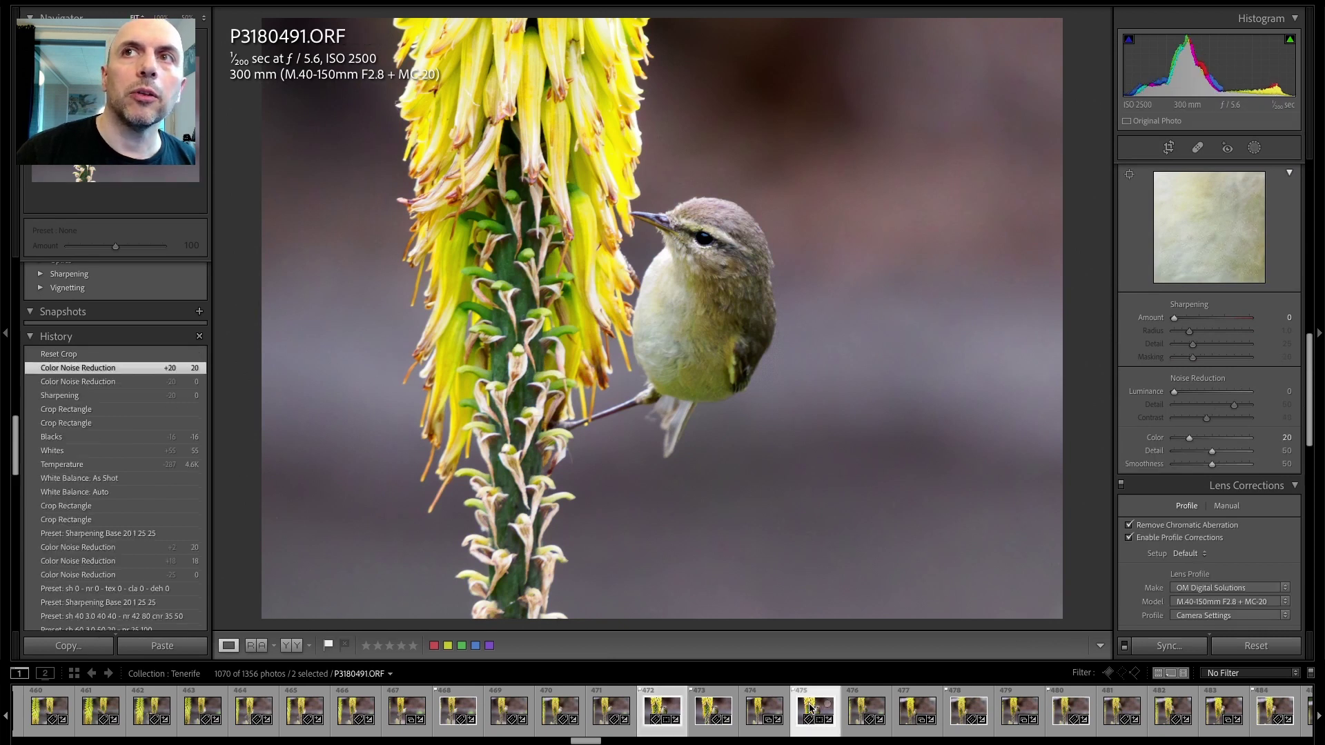
left_click(657, 707)
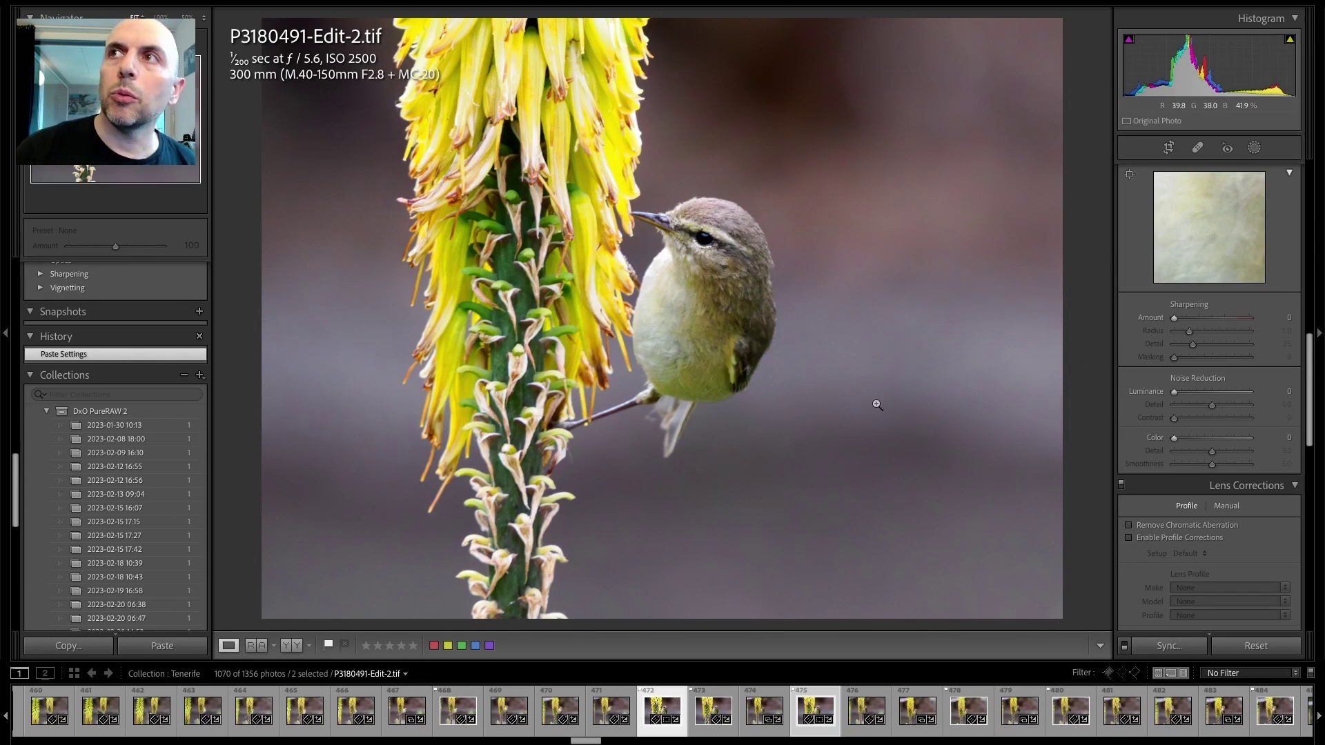
- Recrop P3180491-Edit-2.tif to a portrait frame of about 2094 x 2791 pixels around the flower and bird
left_click(1168, 147)
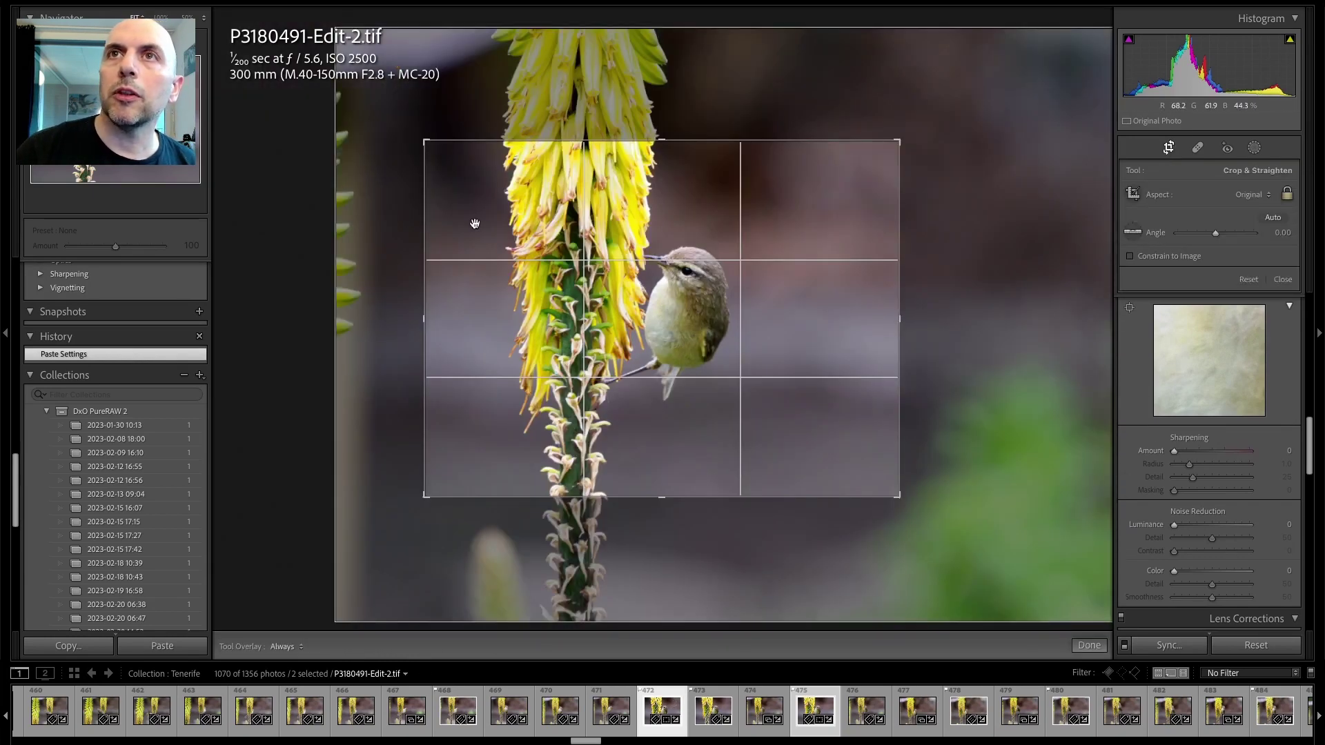
left_click_drag(424, 140, 468, 105)
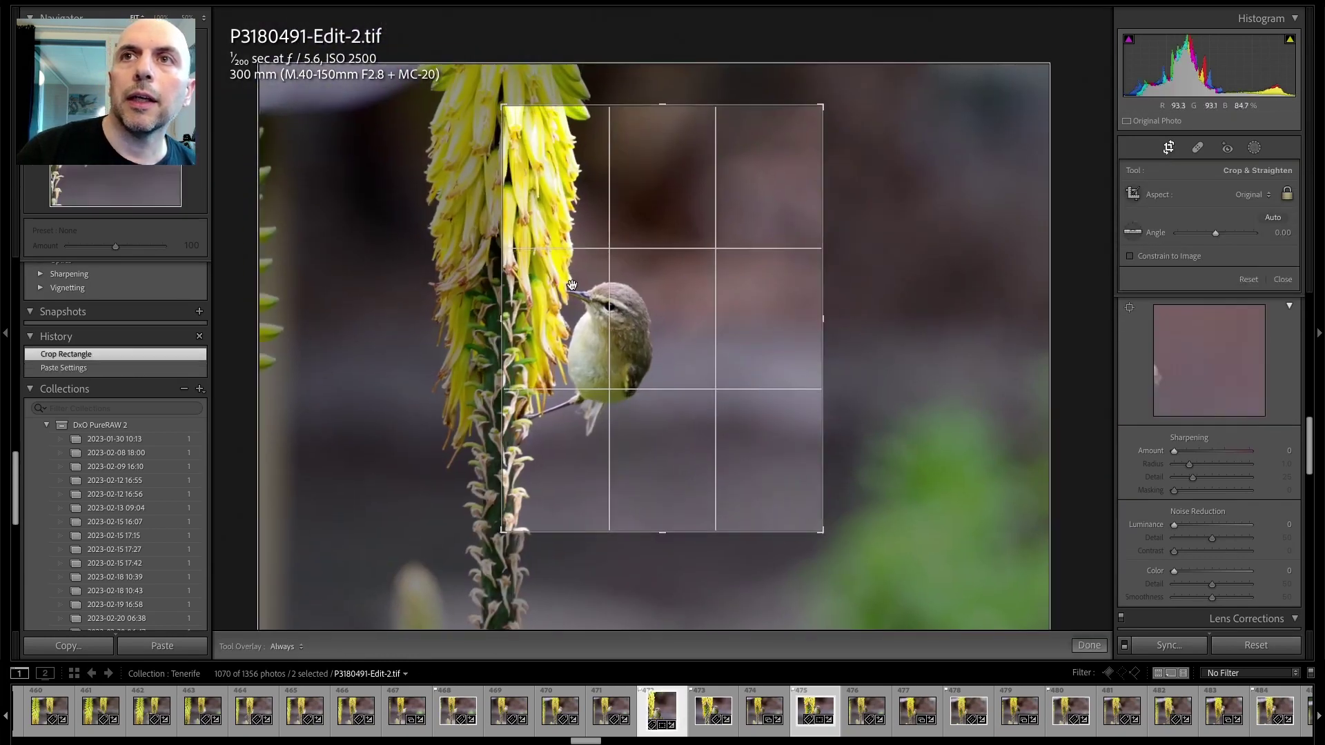
left_click_drag(568, 289, 678, 326)
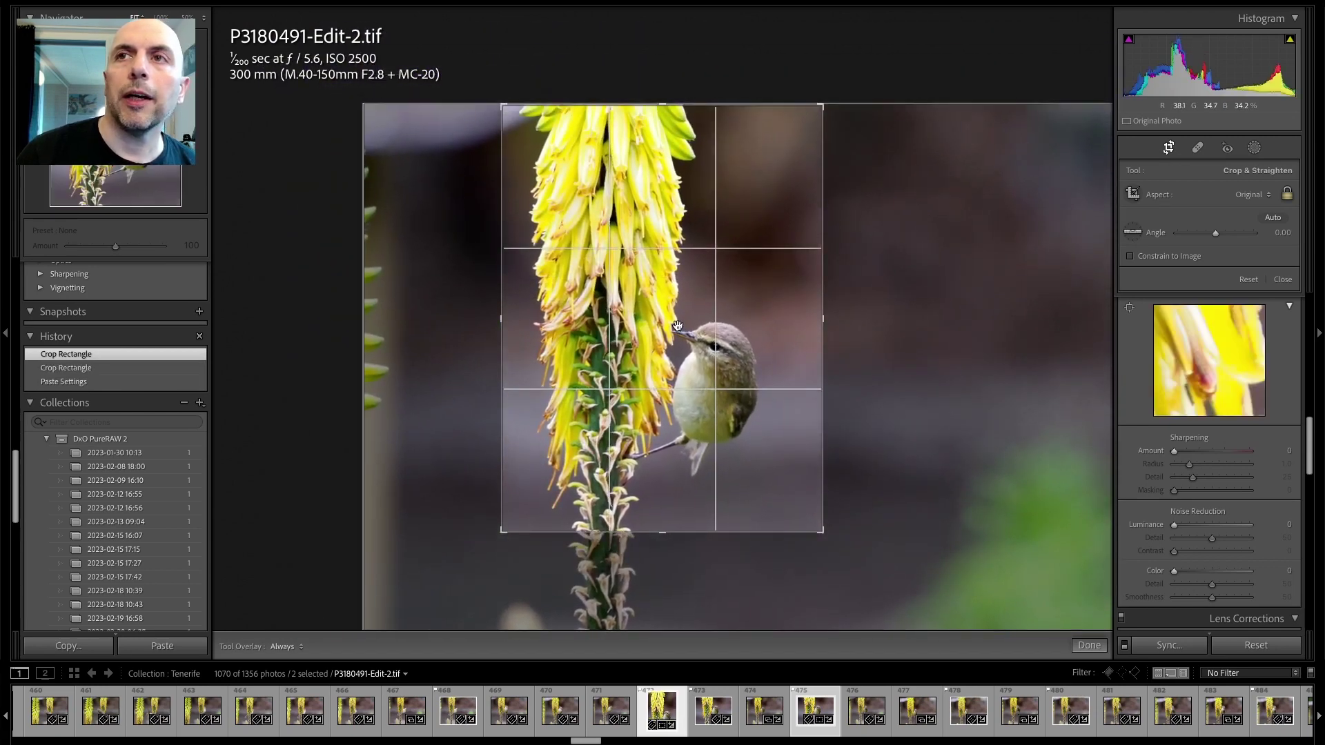
key("Return")
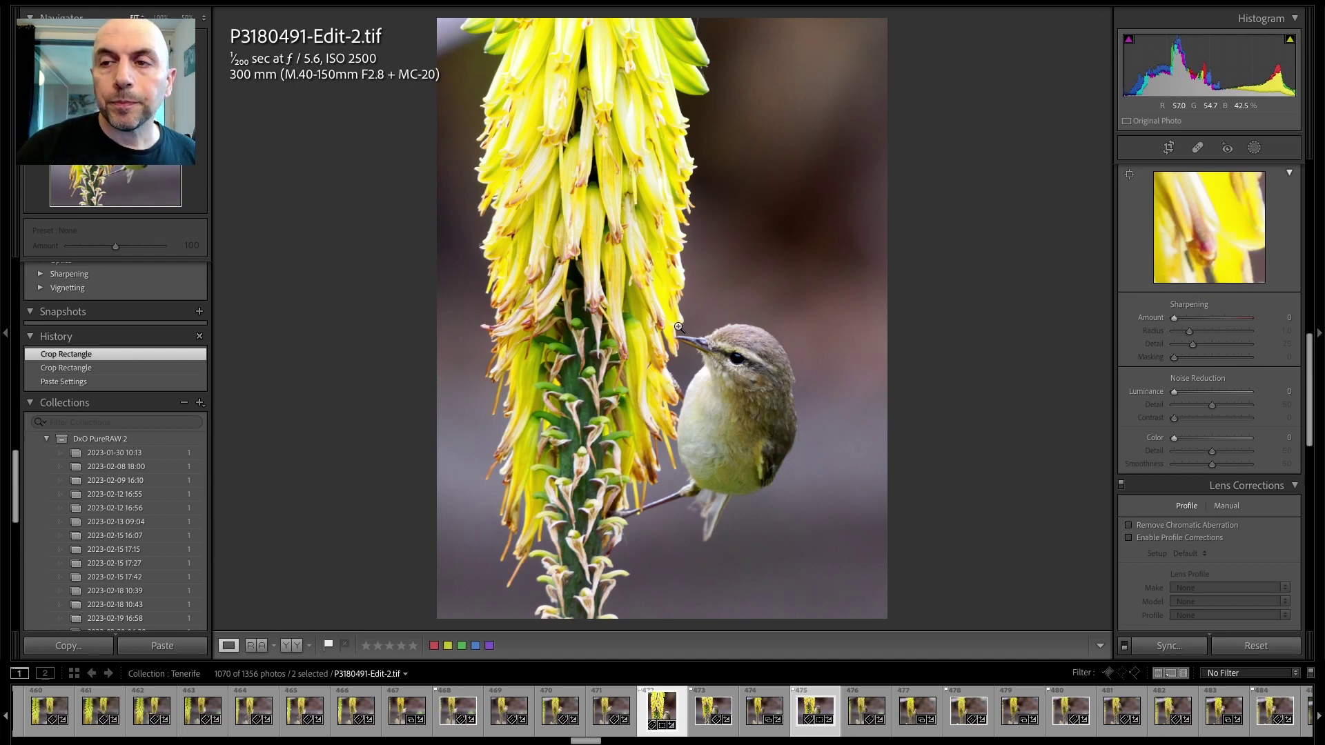
- Try Sharpening 25 and Luminance noise reduction 20 with Detail 45 on P3180491.ORF, and return both amounts to 0
left_click(817, 704)
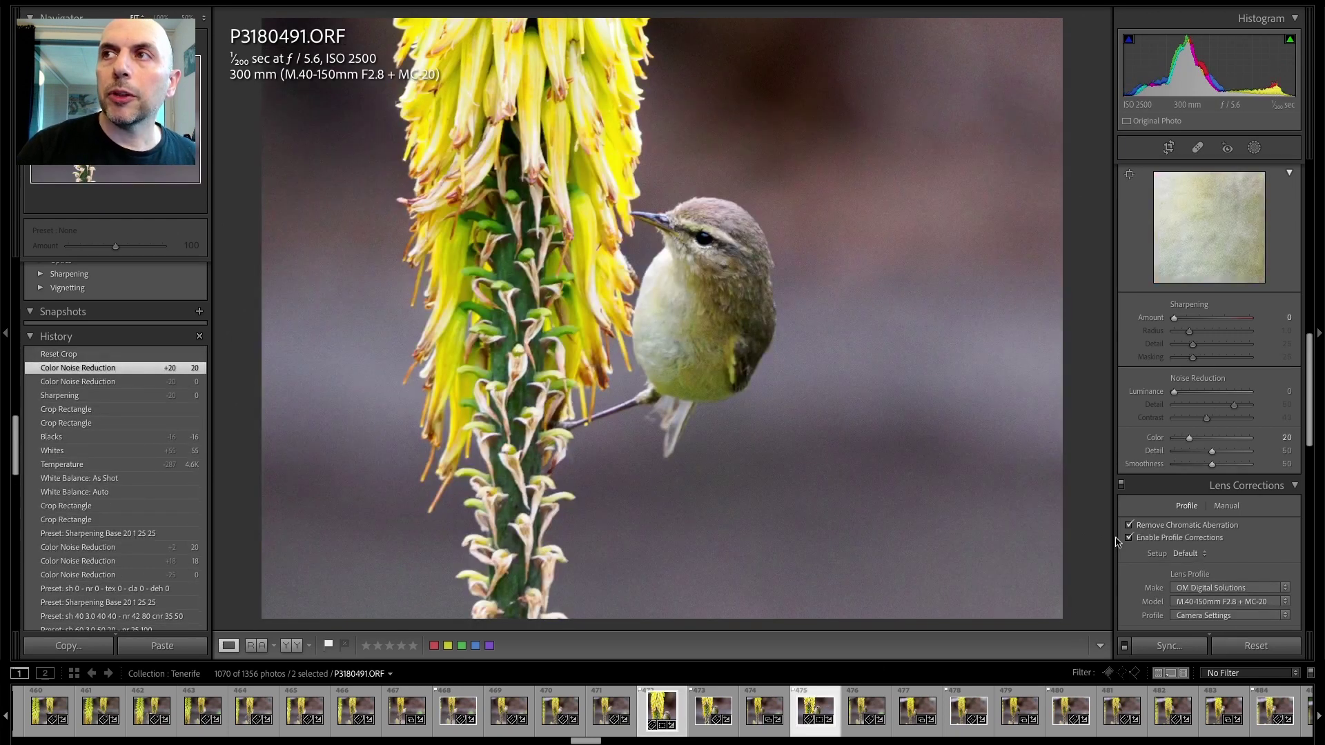
scroll(1148, 523, "down", 1)
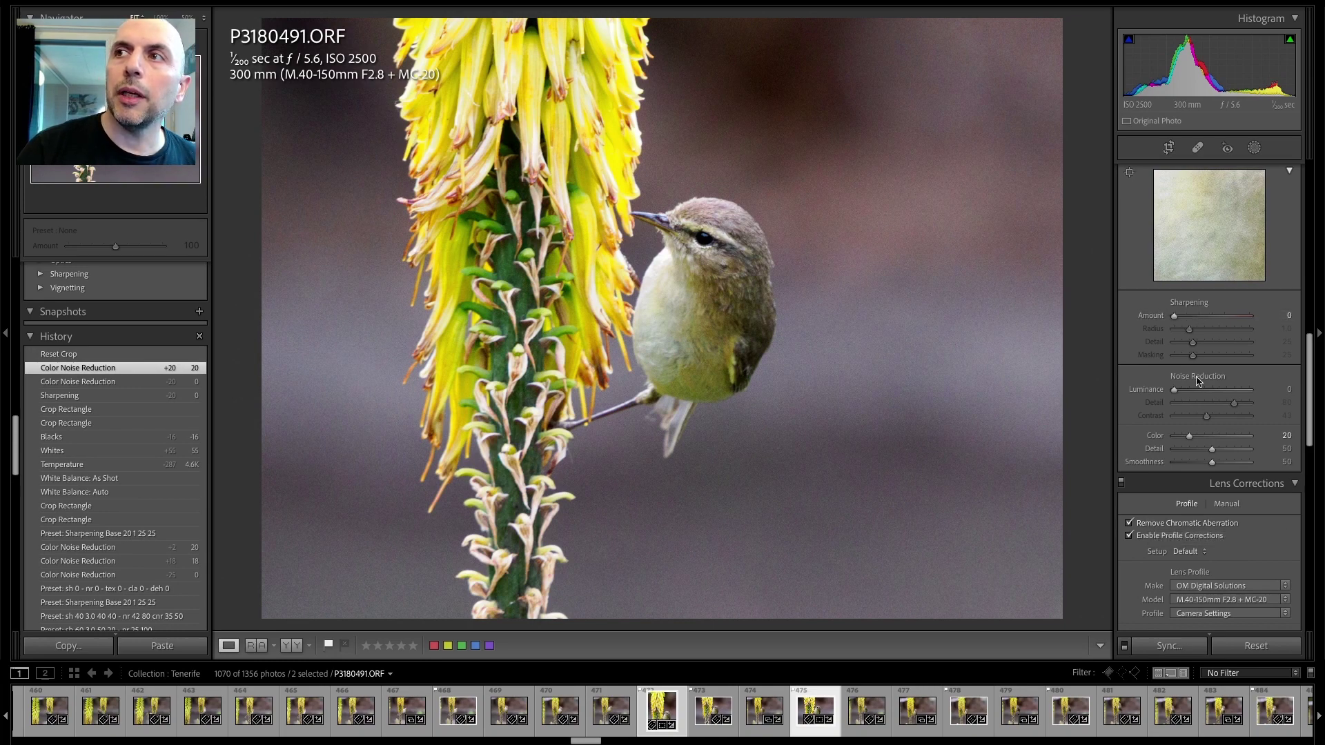
left_click_drag(1173, 390, 1186, 390)
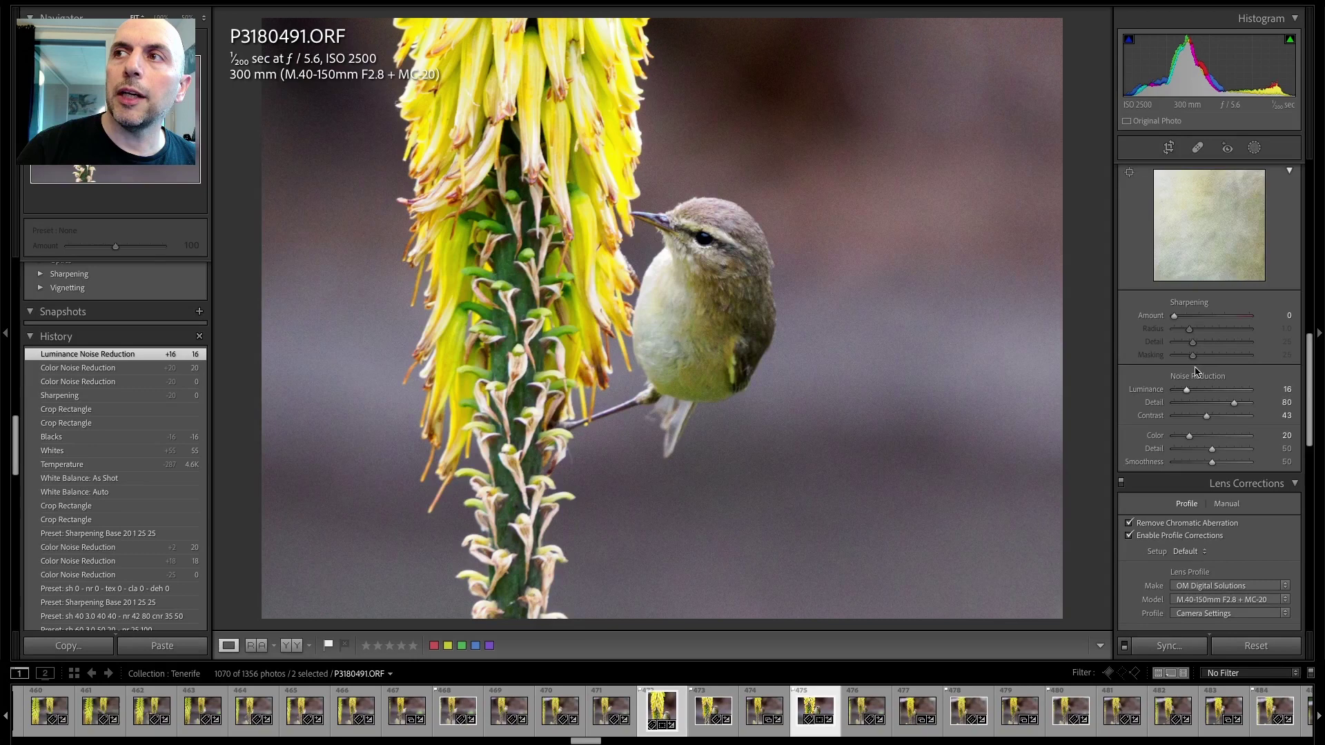
left_click(1187, 316)
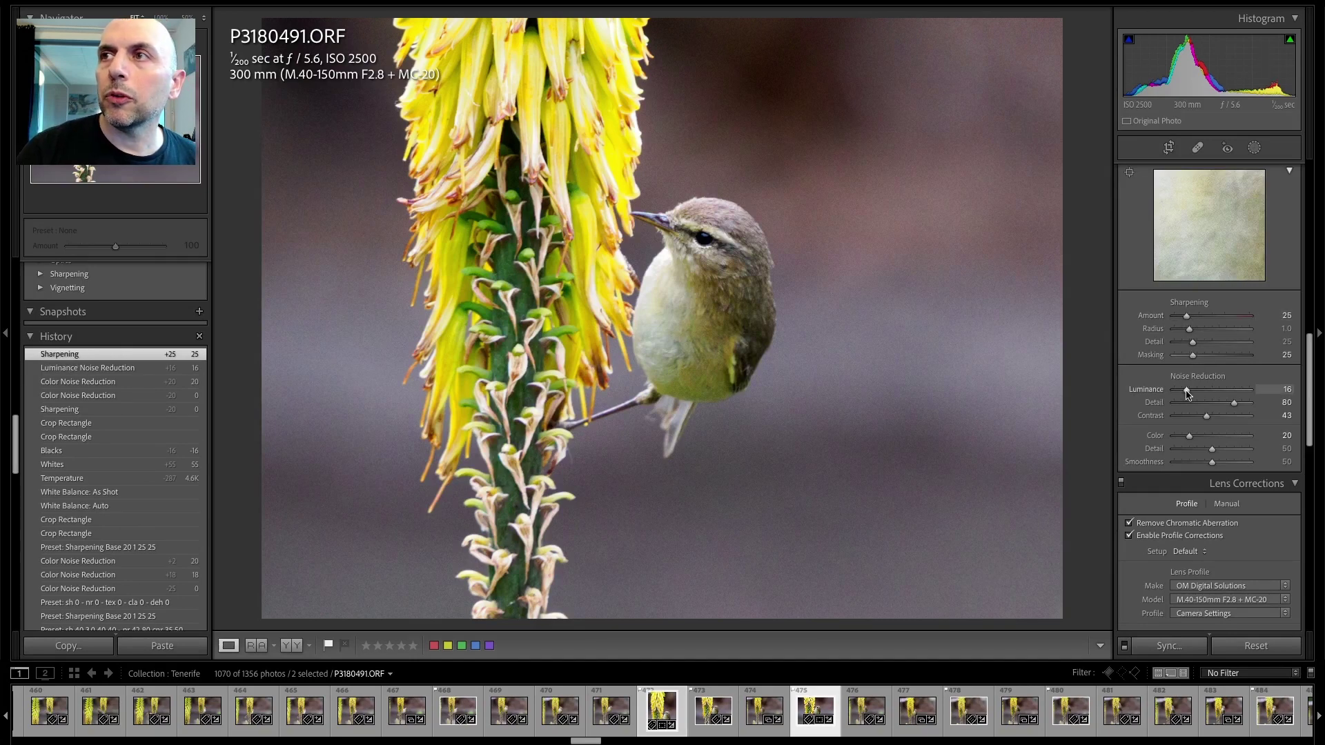
left_click_drag(1215, 408, 1191, 394)
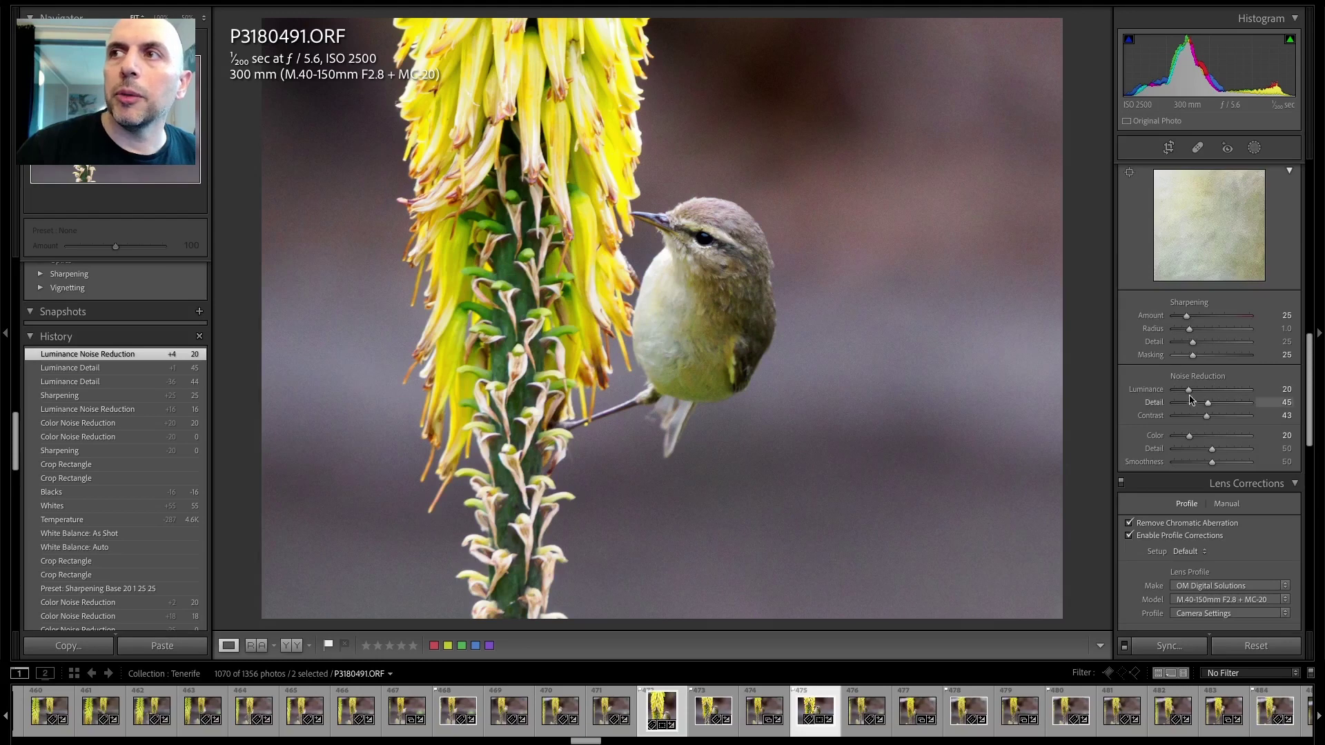
left_click_drag(1190, 392, 1160, 396)
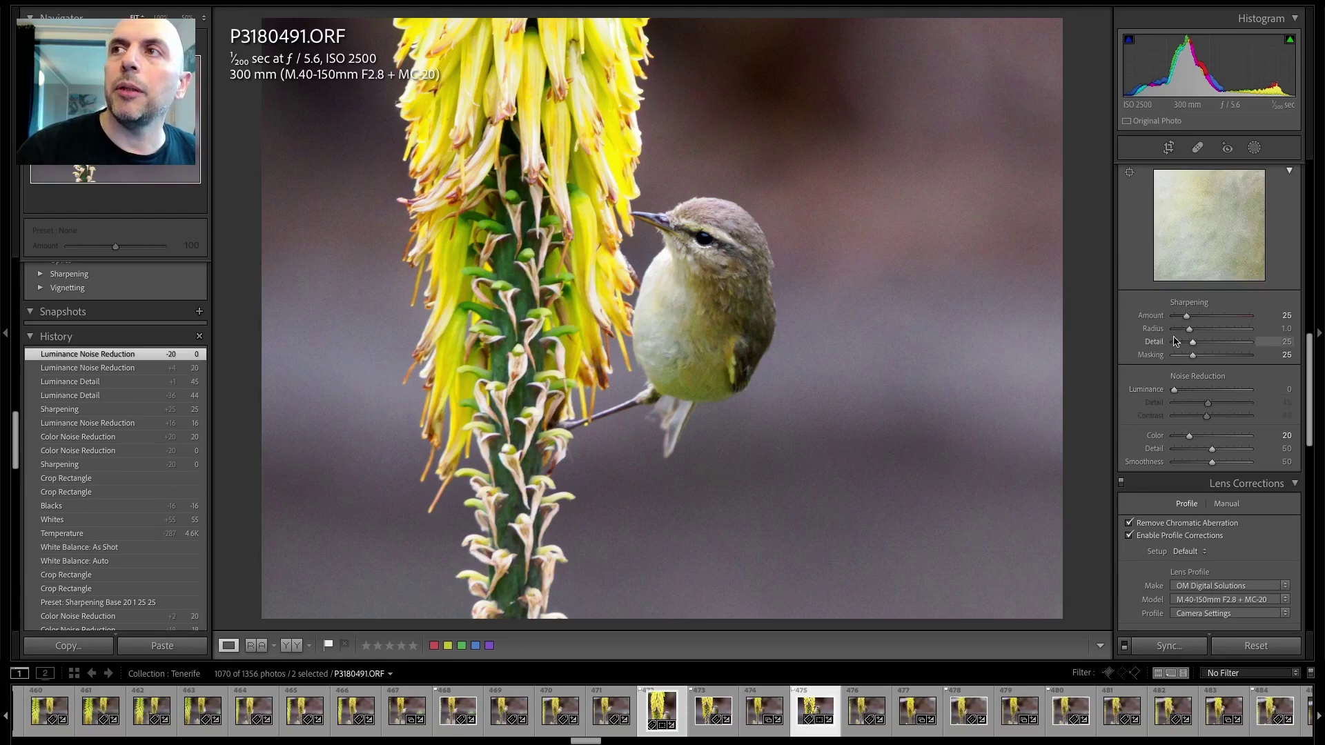
left_click_drag(1186, 316, 1161, 320)
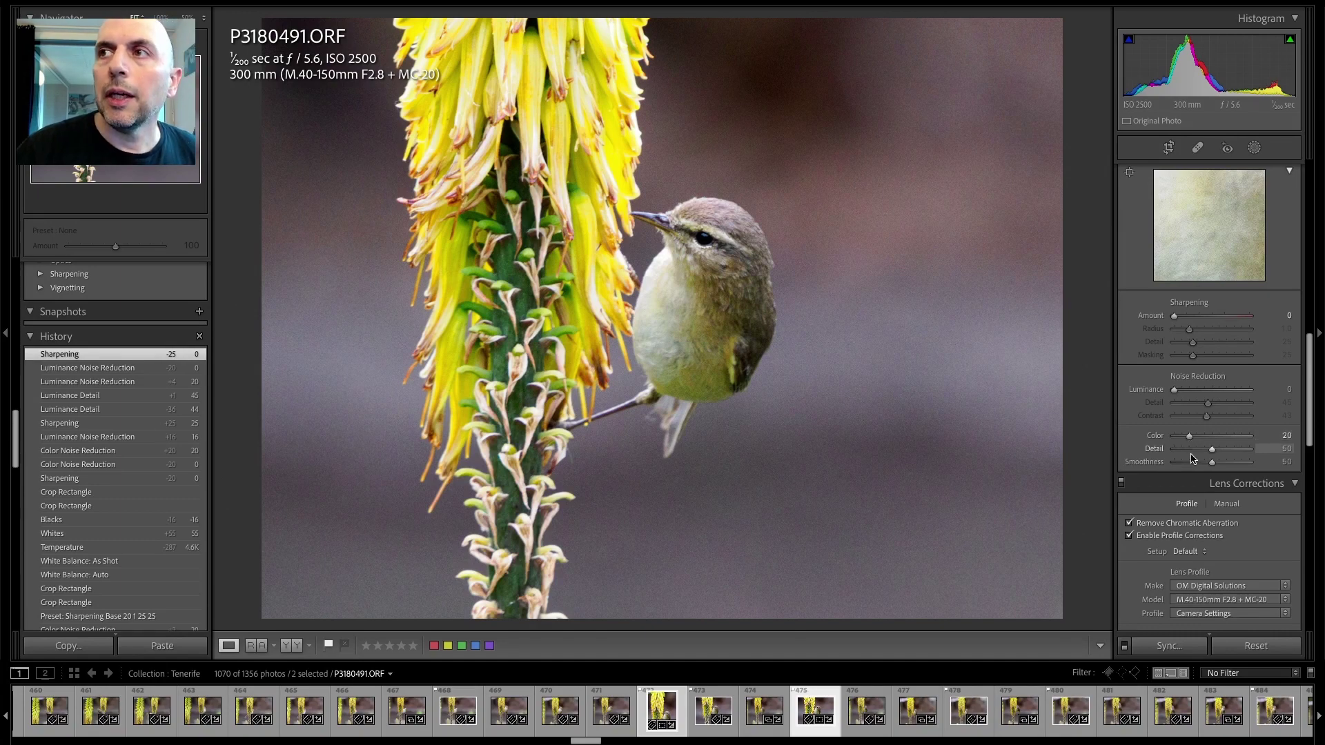
- Adjust P3180491.ORF with Shadows +16, Exposure +0.30, Blacks -36, Temp 4749 and Tint +16
scroll(1191, 452, "up", 10)
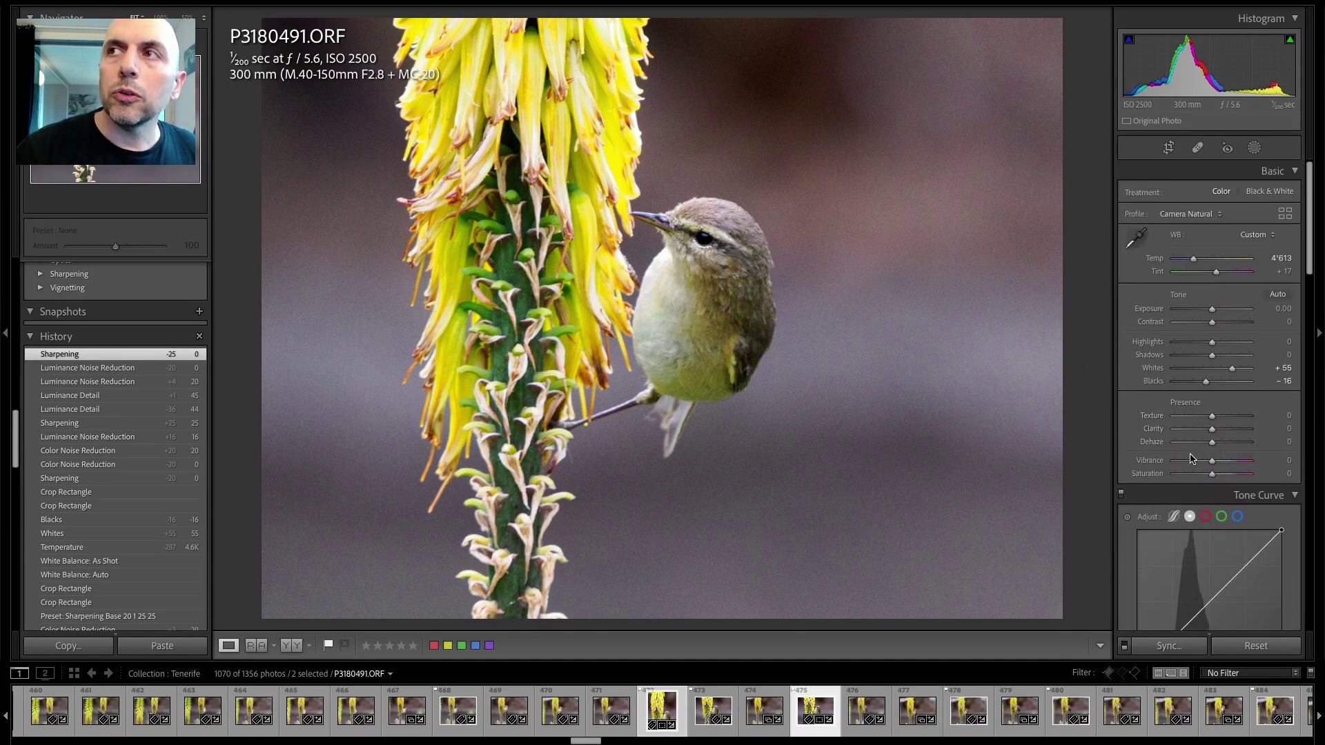
left_click(1170, 148)
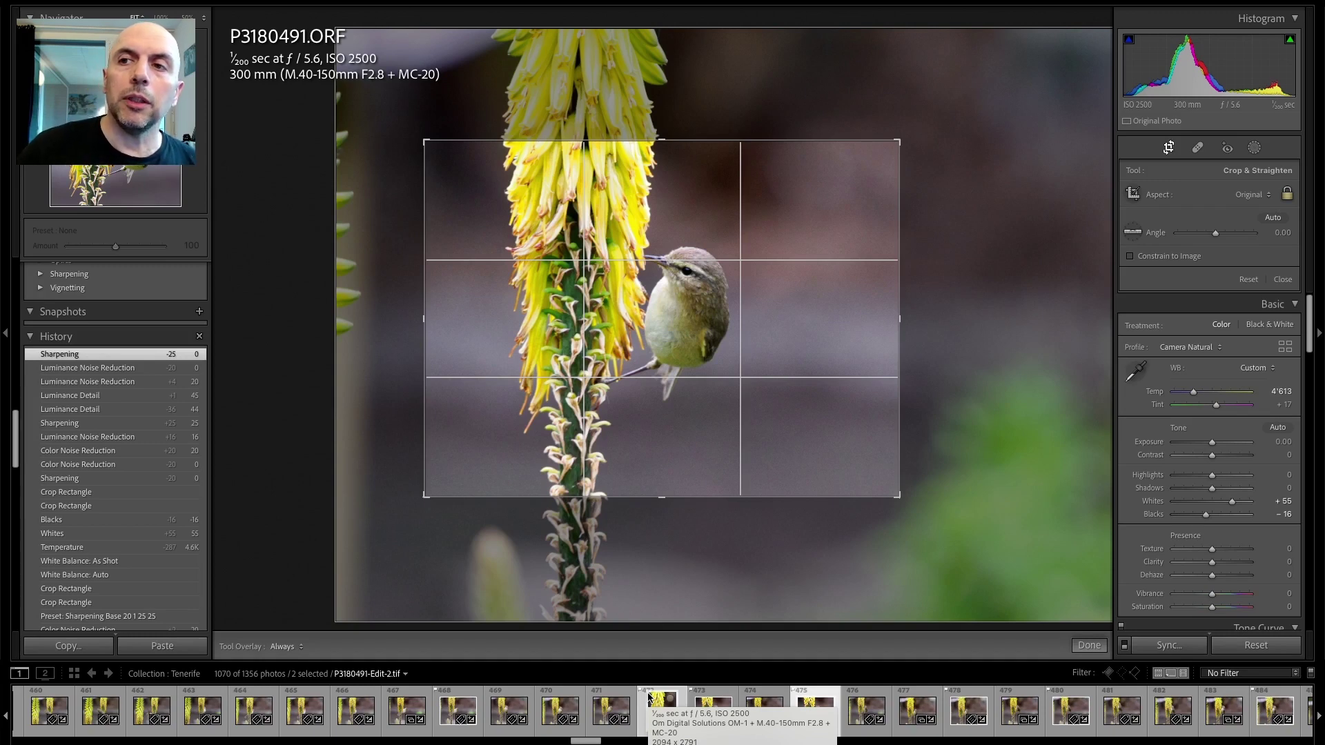
left_click(649, 698)
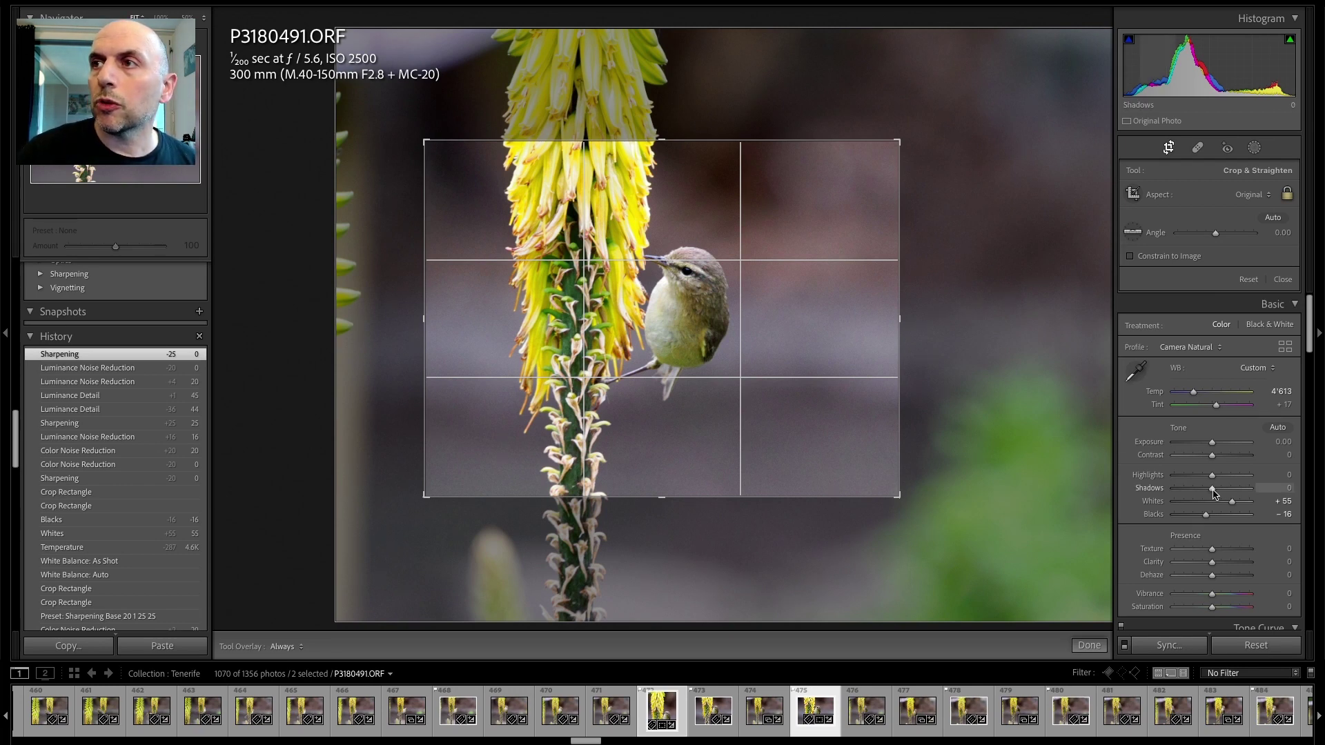
left_click_drag(1213, 490, 1218, 490)
left_click_drag(1212, 443, 1218, 447)
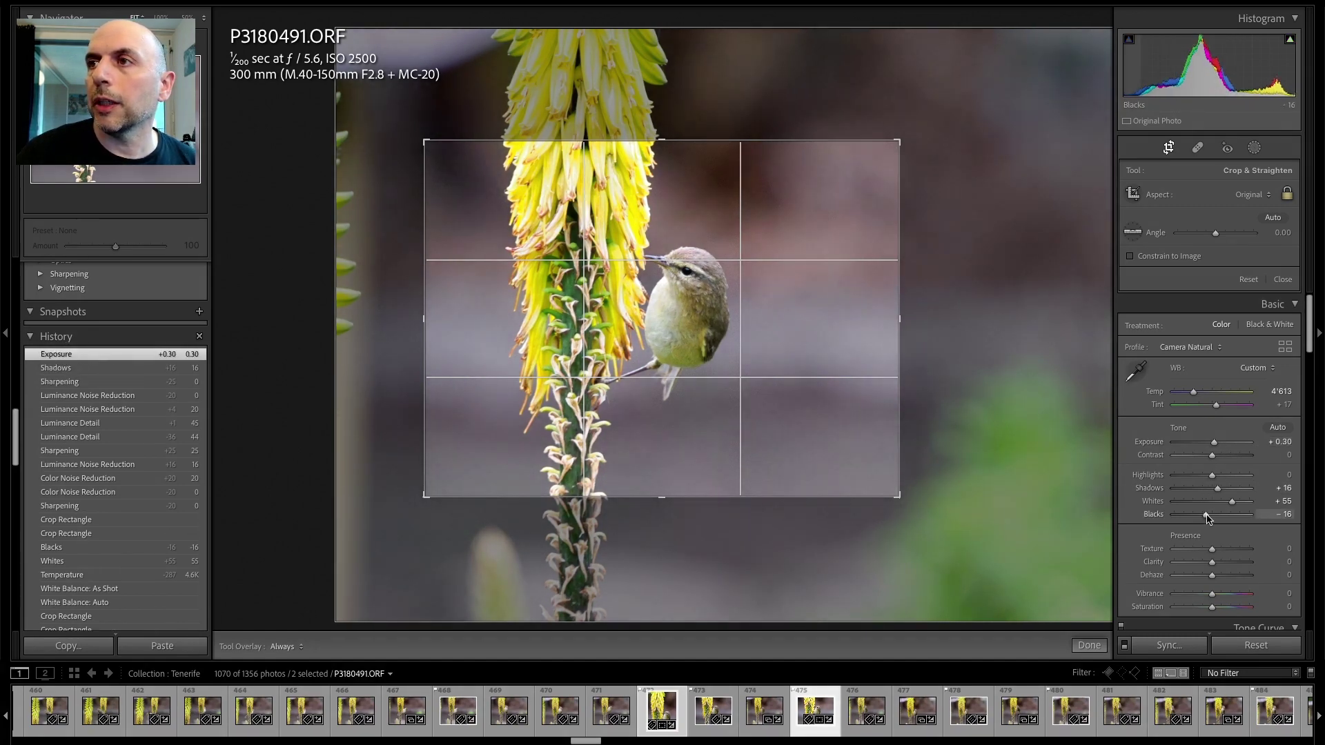
left_click_drag(1208, 519, 1199, 519)
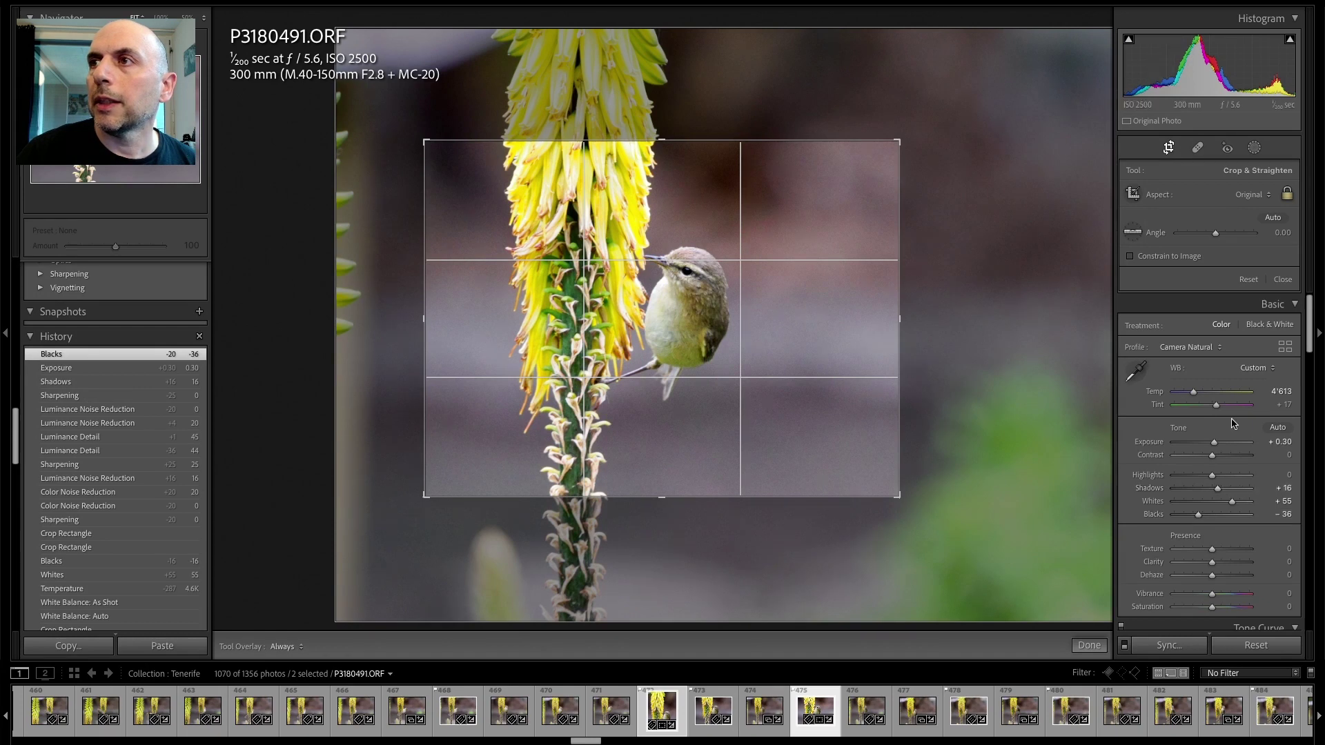
left_click_drag(1193, 392, 1219, 410)
- Recrop P3180491.ORF to a portrait frame around the flower and bird, and set Highlights to -42
left_click(1088, 646)
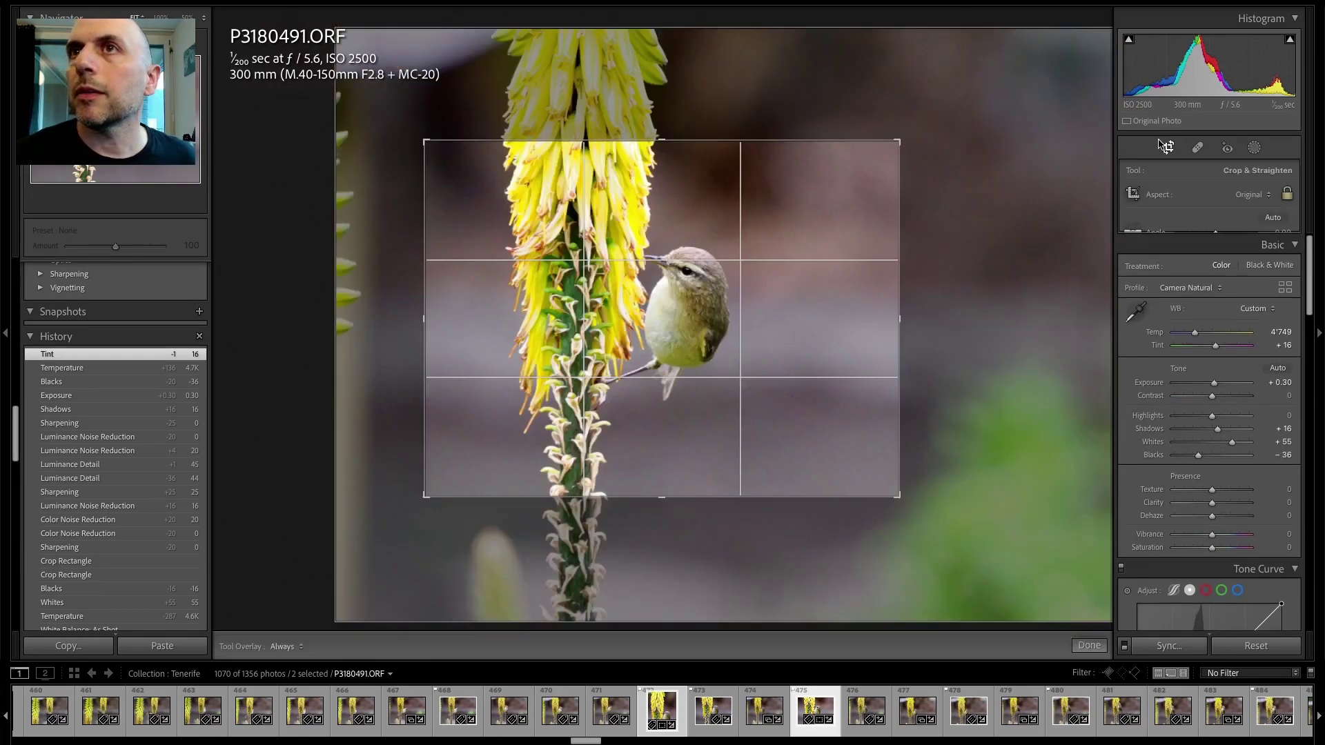
left_click(1168, 147)
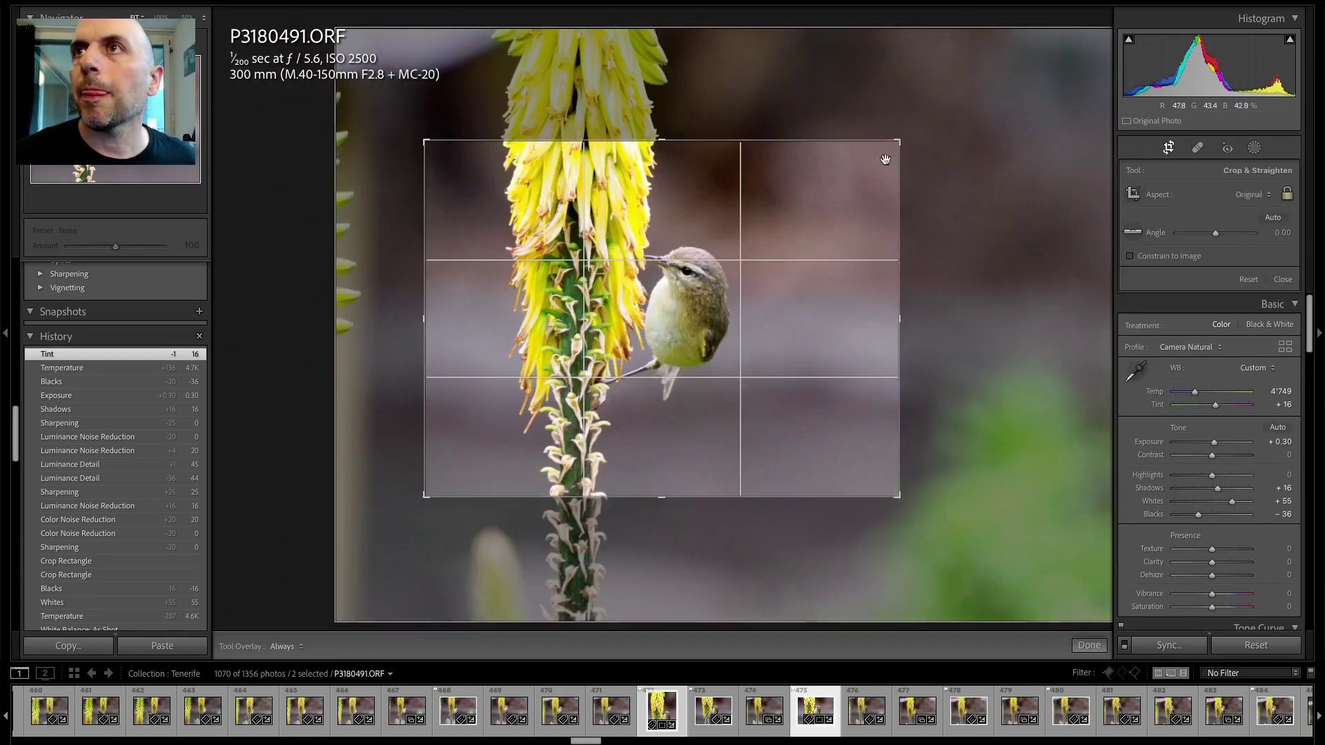
left_click_drag(898, 141, 847, 104)
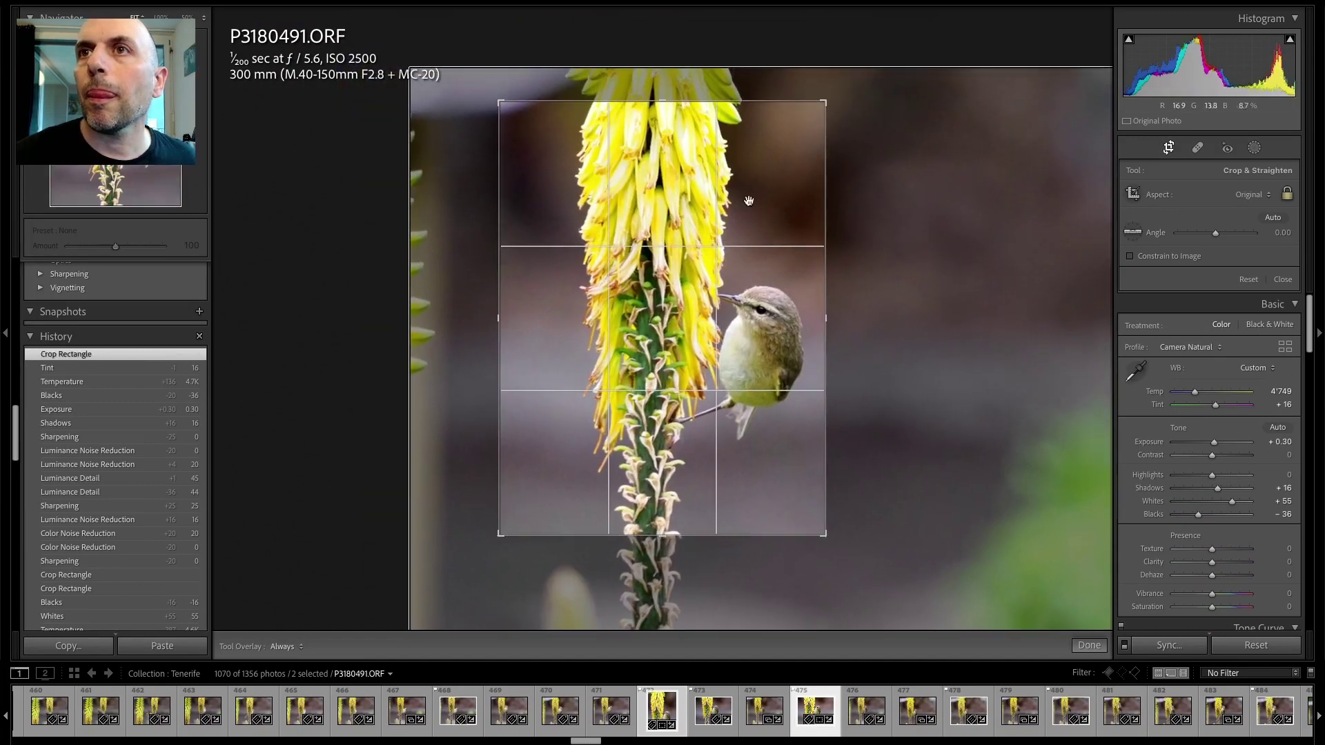
left_click_drag(748, 200, 683, 227)
key("Return")
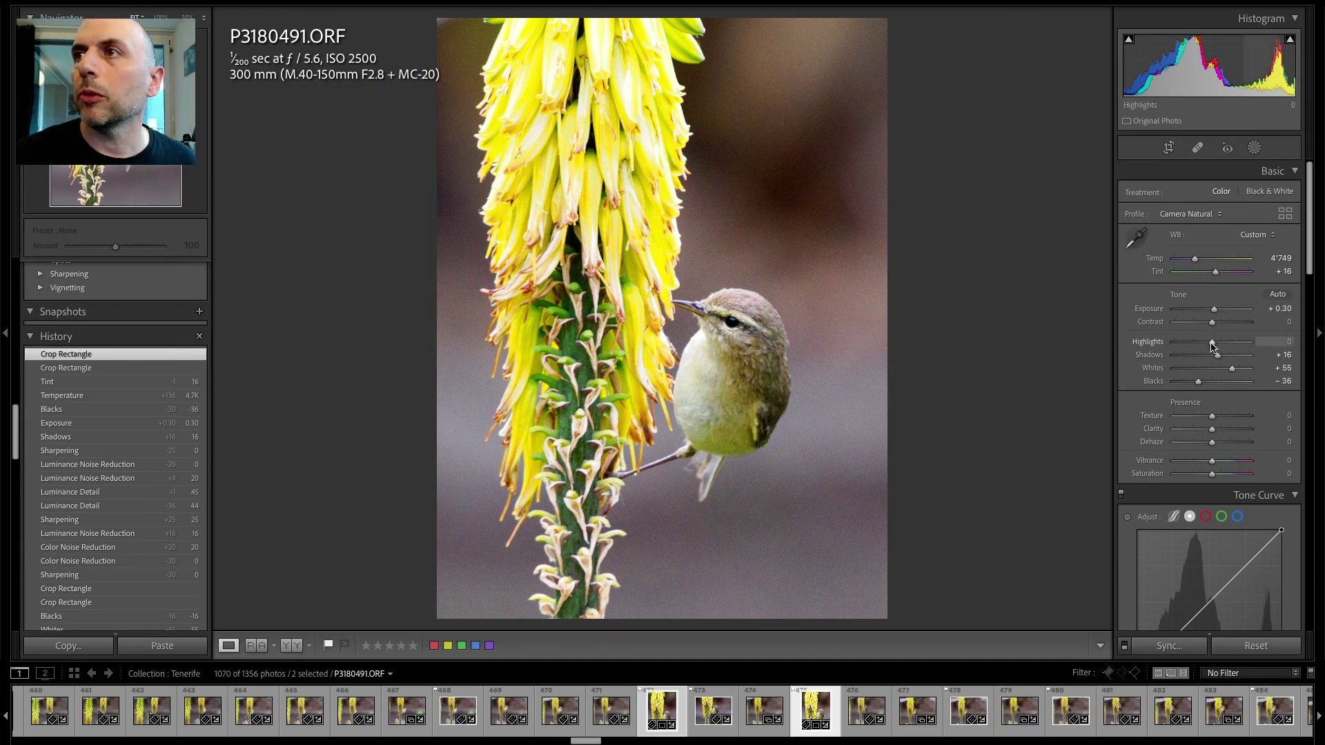
left_click_drag(1211, 343, 1197, 347)
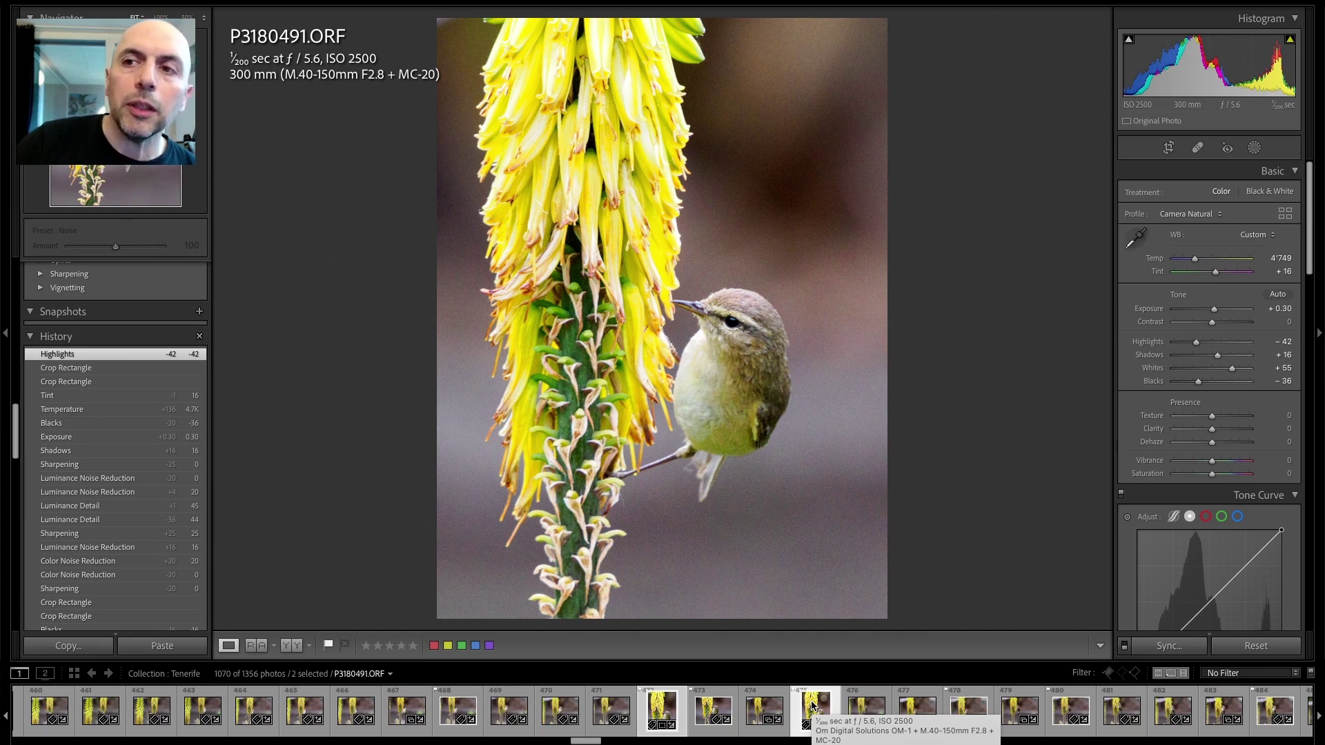
- Create a virtual copy of P3180491.ORF and reset all of the copy's develop settings
right_click(812, 705)
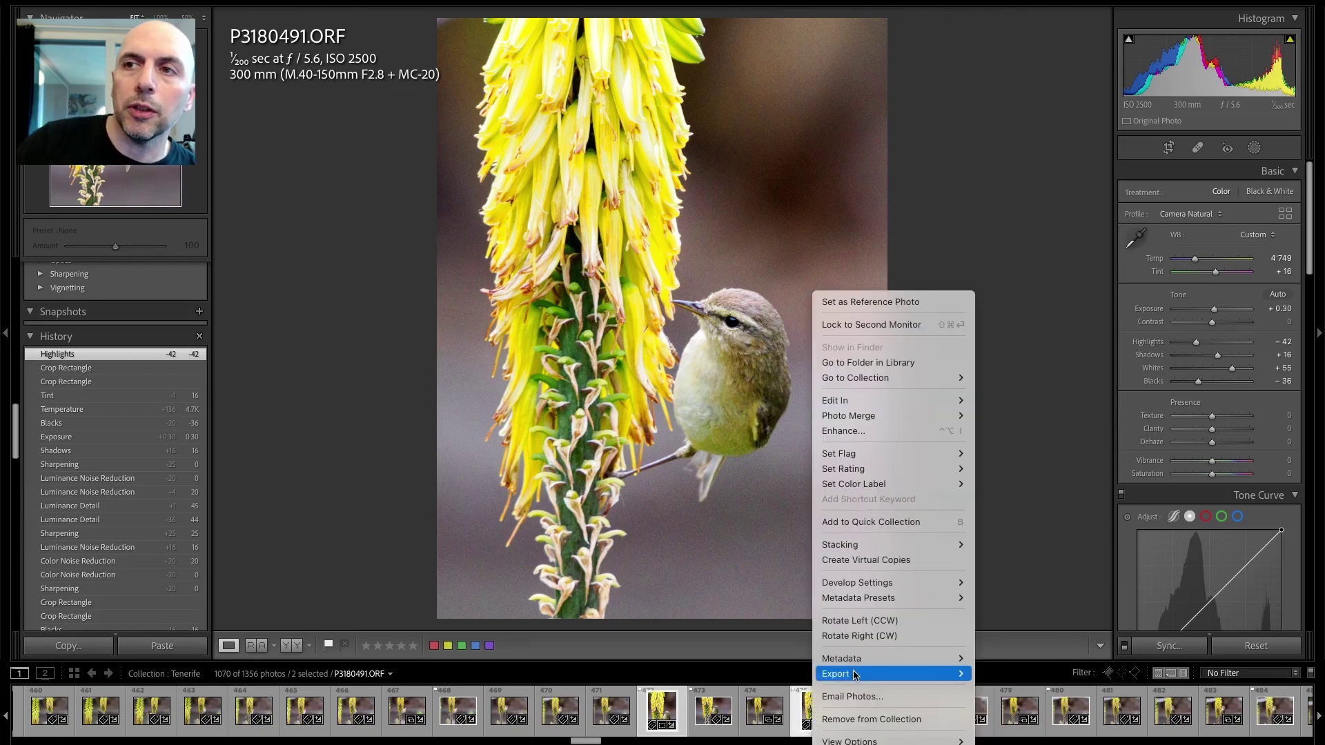
left_click(872, 561)
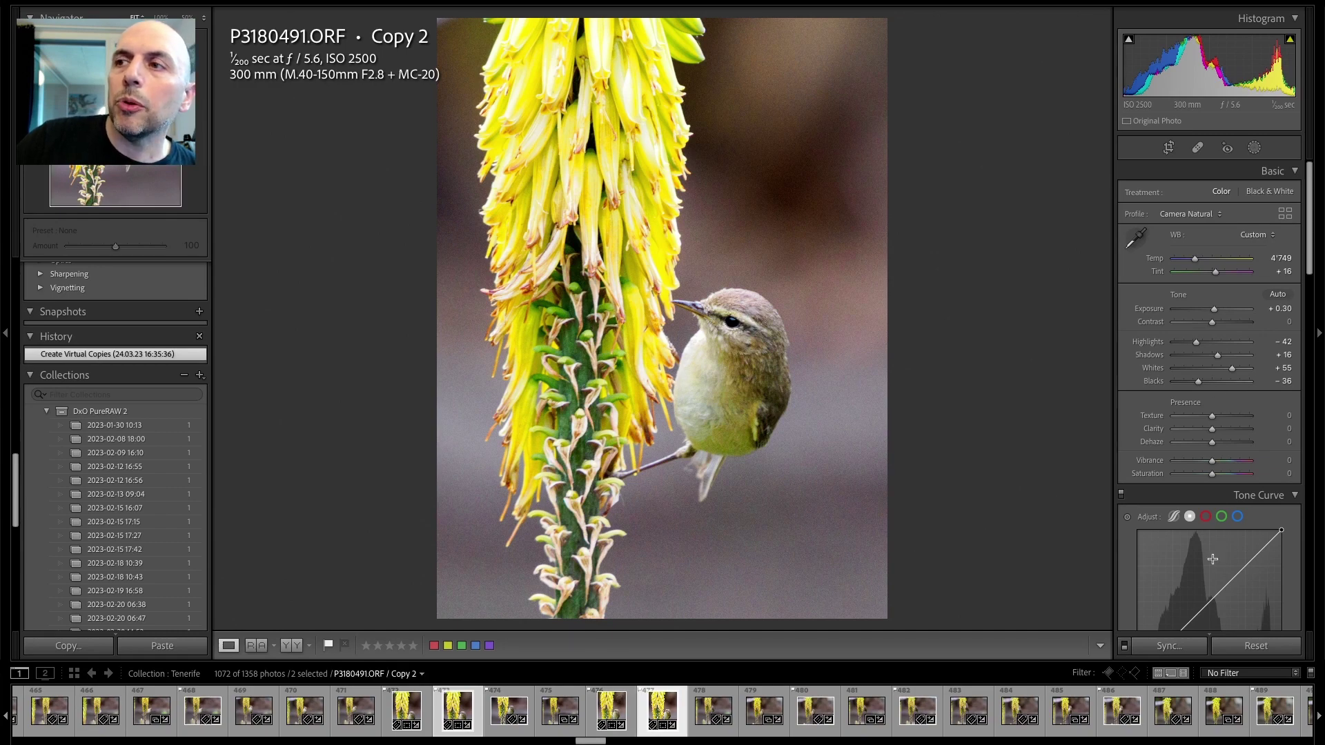
left_click(1247, 648)
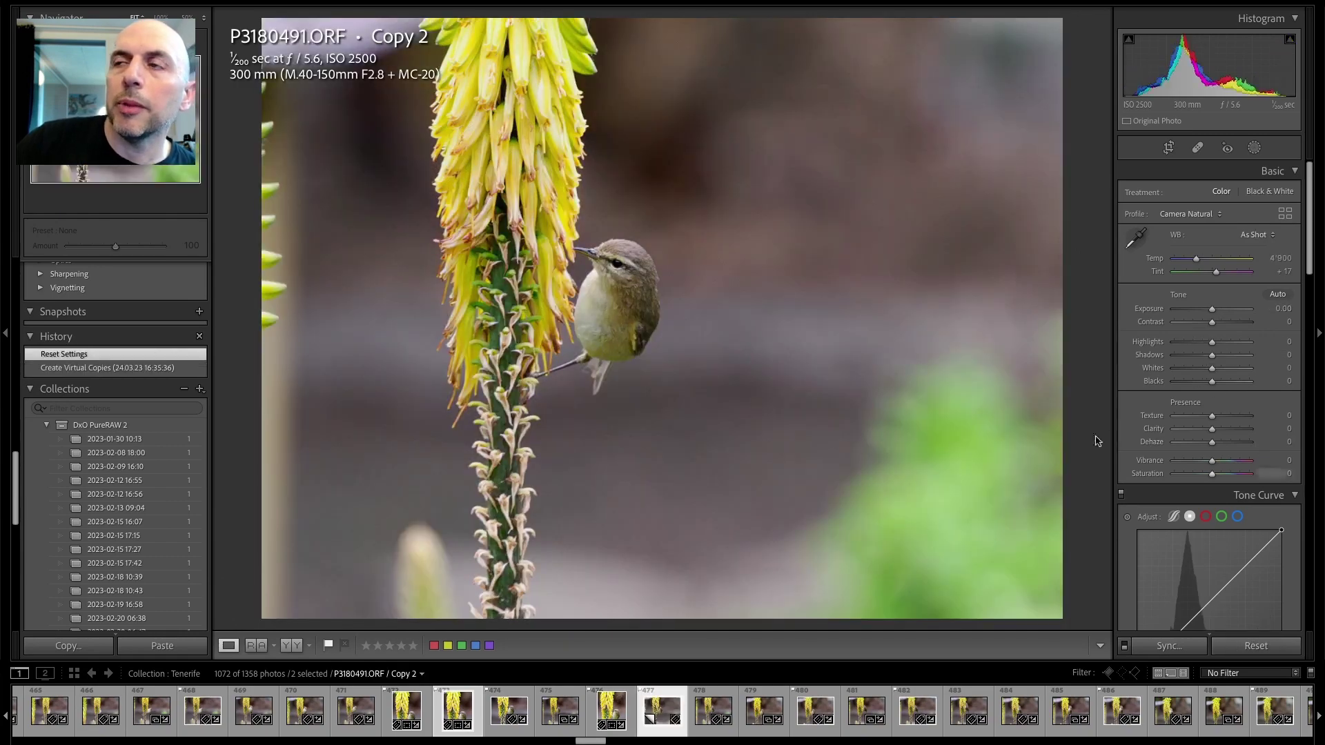
- Set the virtual copy's Sharpening amount to 0
scroll(1186, 353, "down", 10)
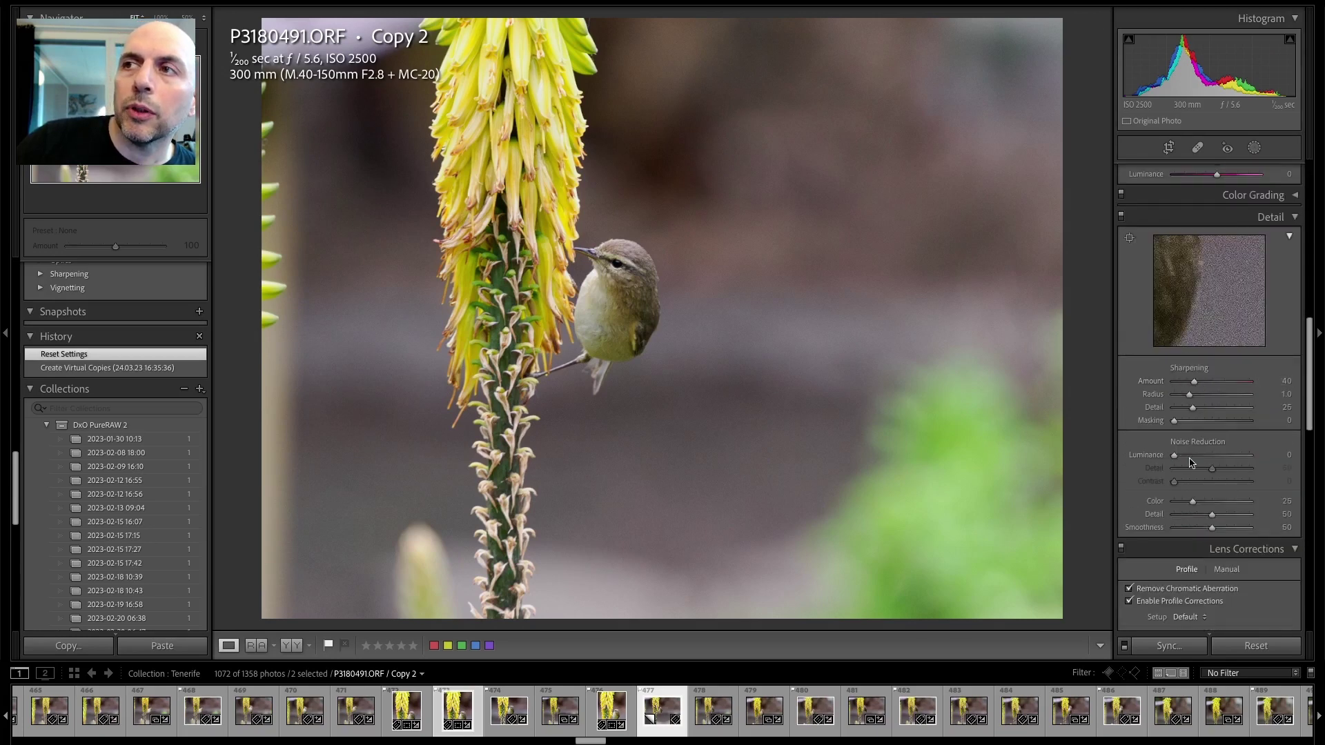
left_click_drag(1193, 382, 1169, 385)
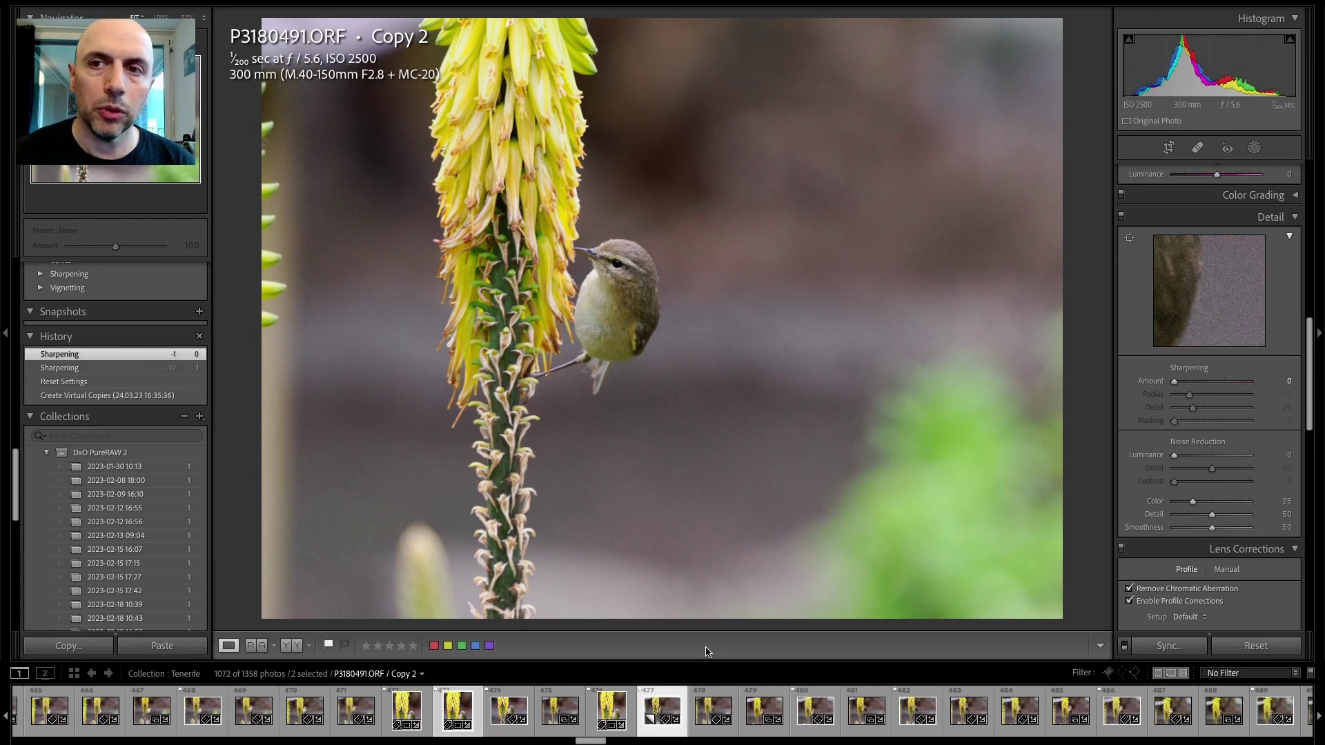
- Compare the edited P3180491.ORF with its reset Copy 2 and the earlier P3180491-Edit.tif
left_click(602, 711)
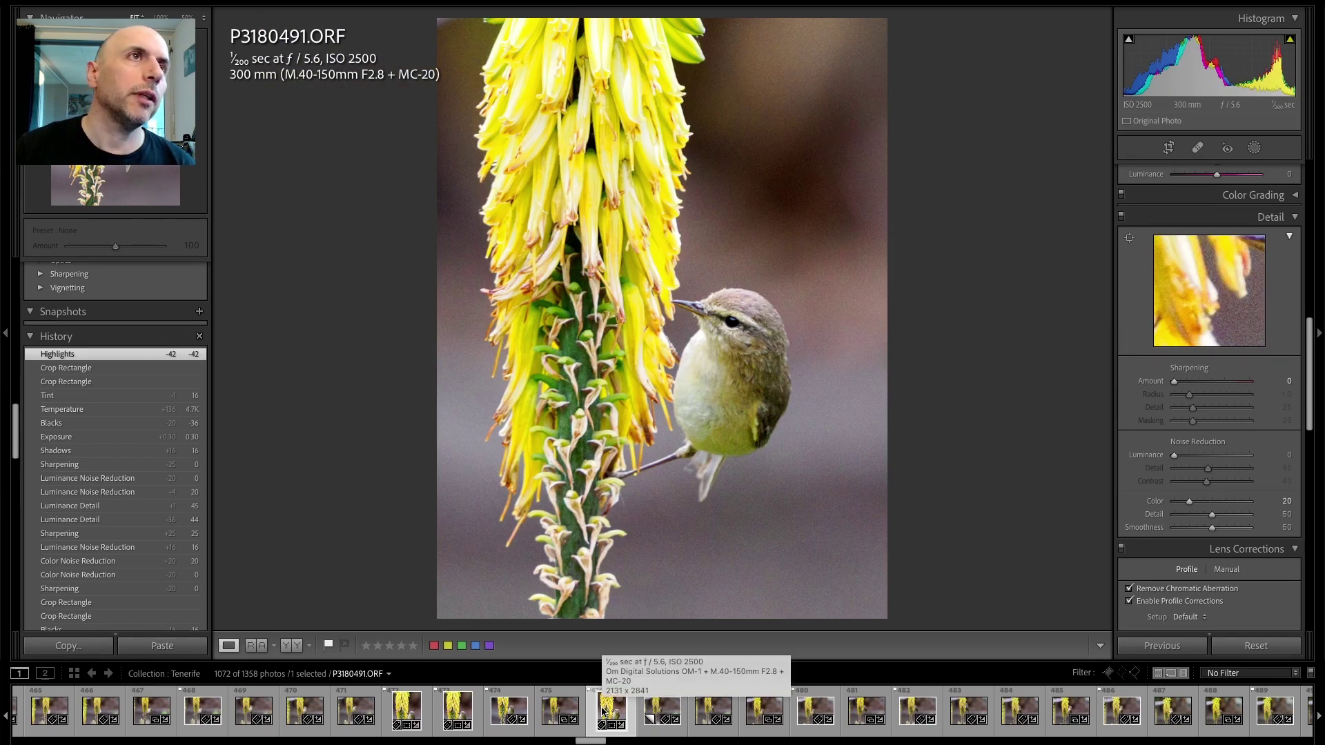
left_click(652, 710)
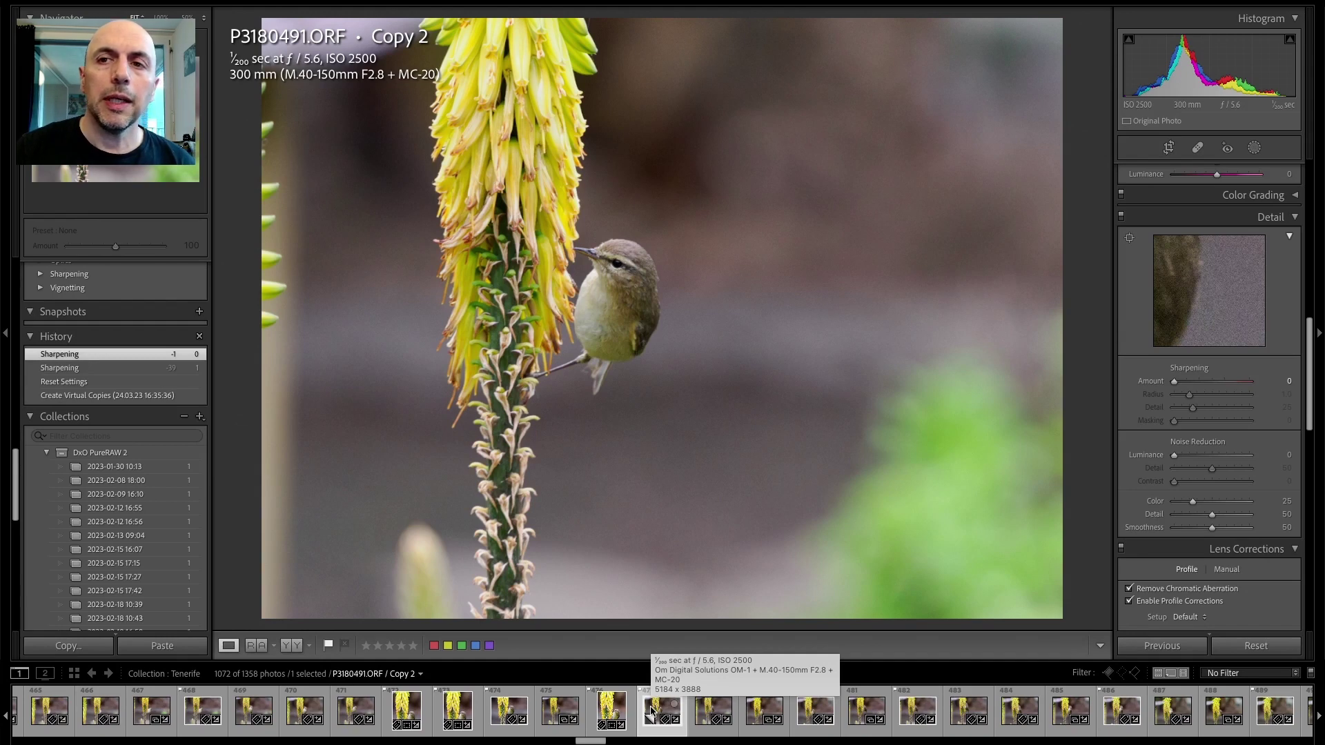
left_click(552, 711)
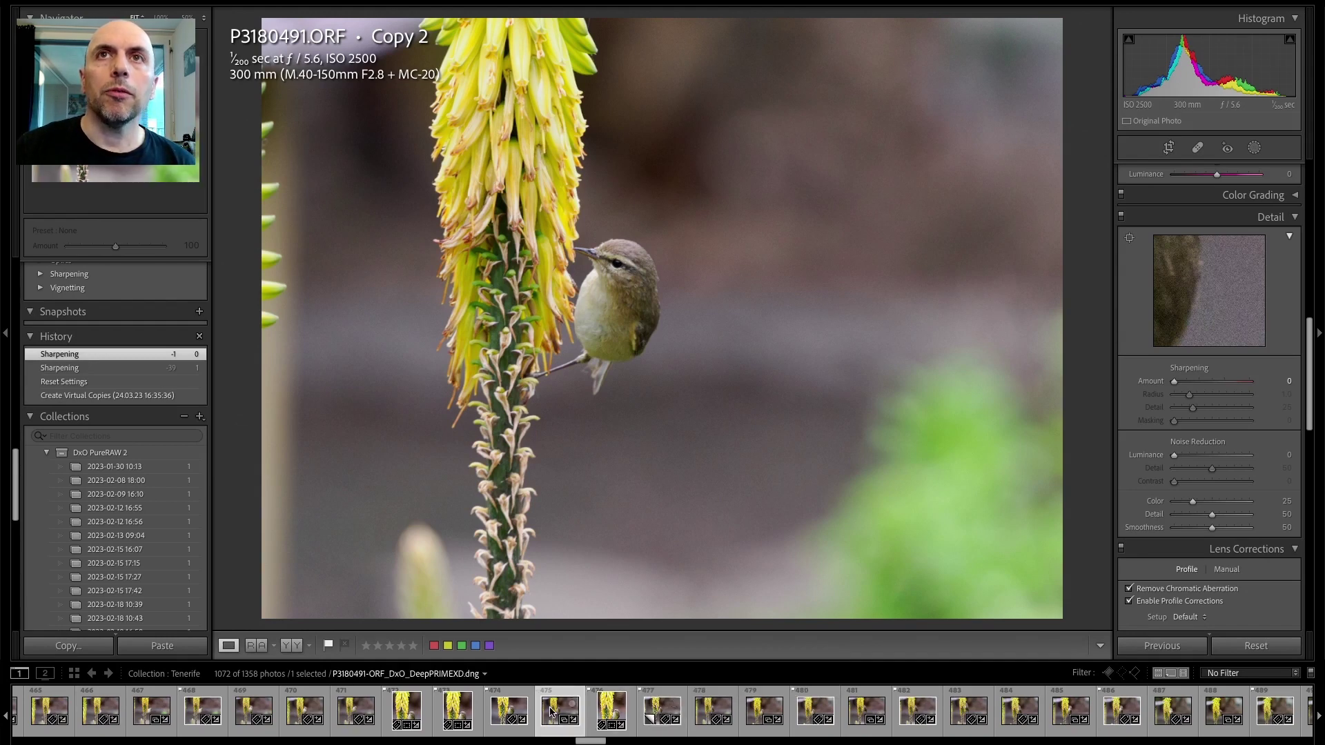
left_click(508, 712)
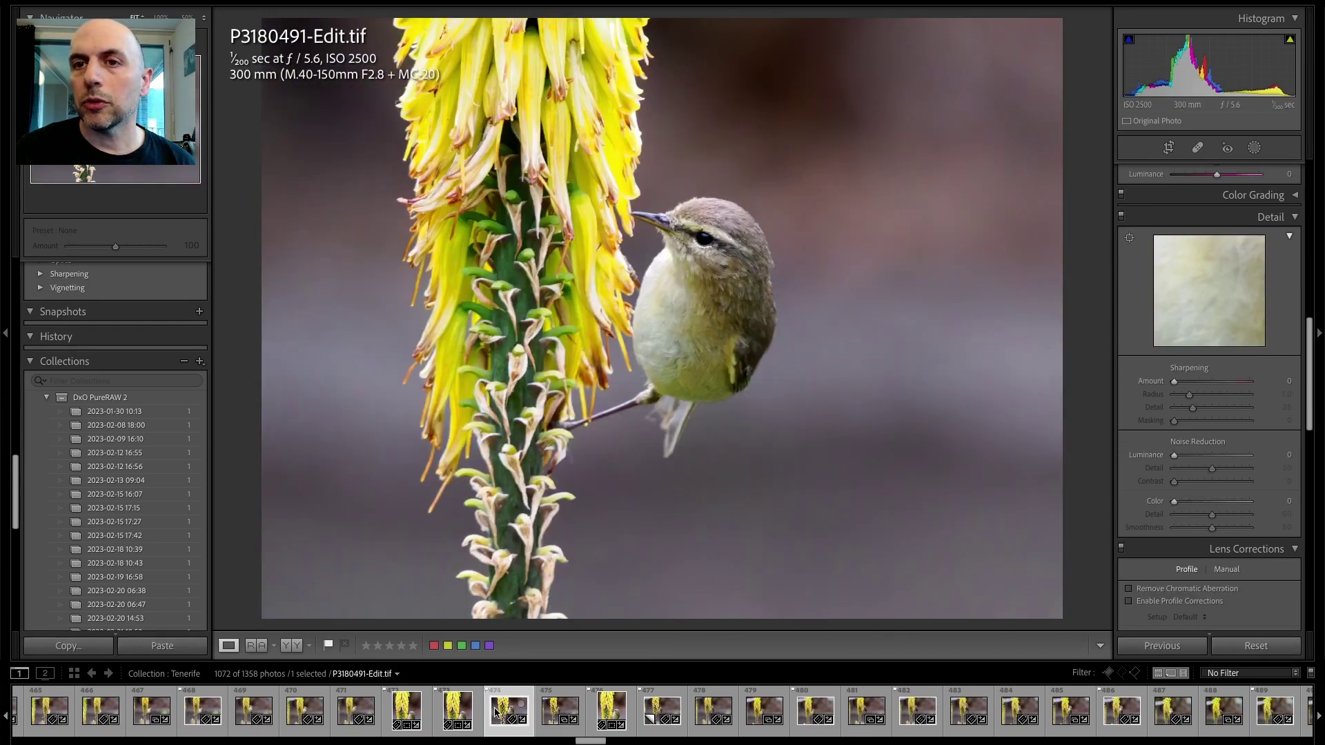
- Reset all develop settings, including the crop, on the virtual copy P3180491-Edit-2.tif Copy 1
left_click(456, 710)
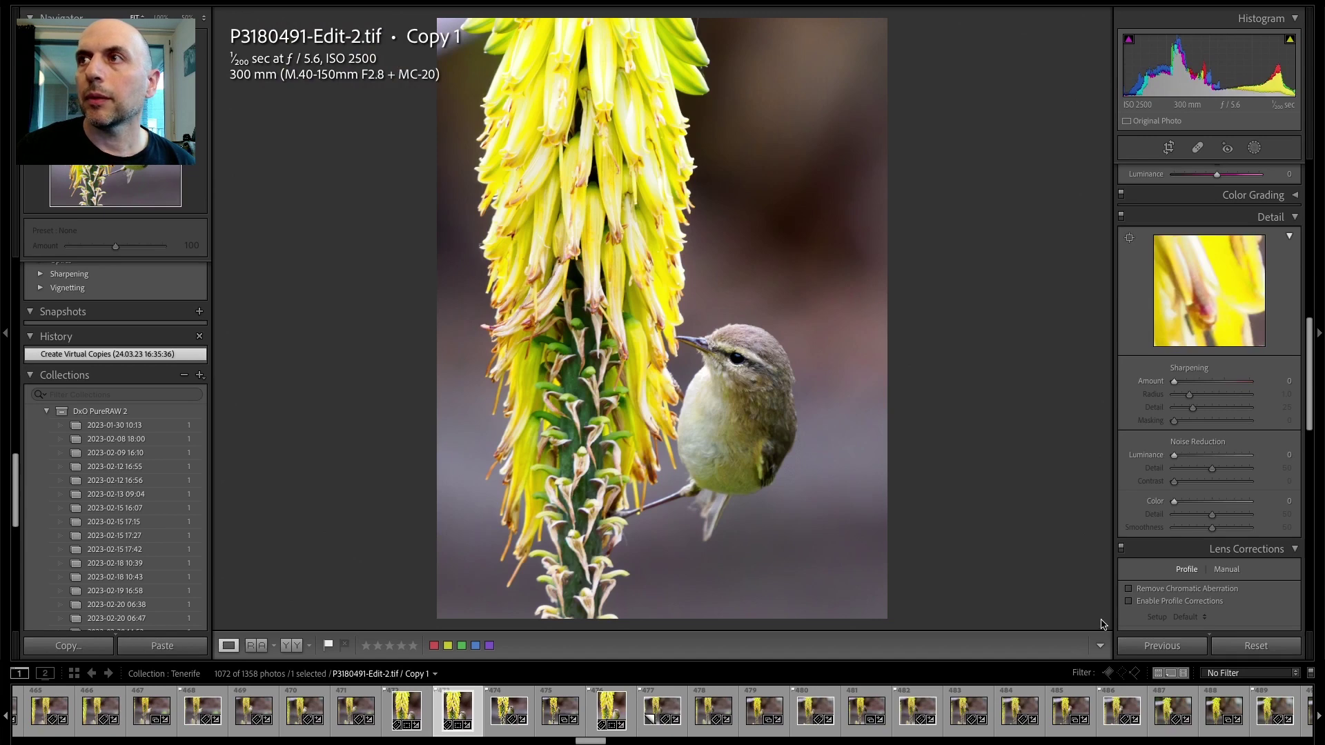
left_click(1169, 147)
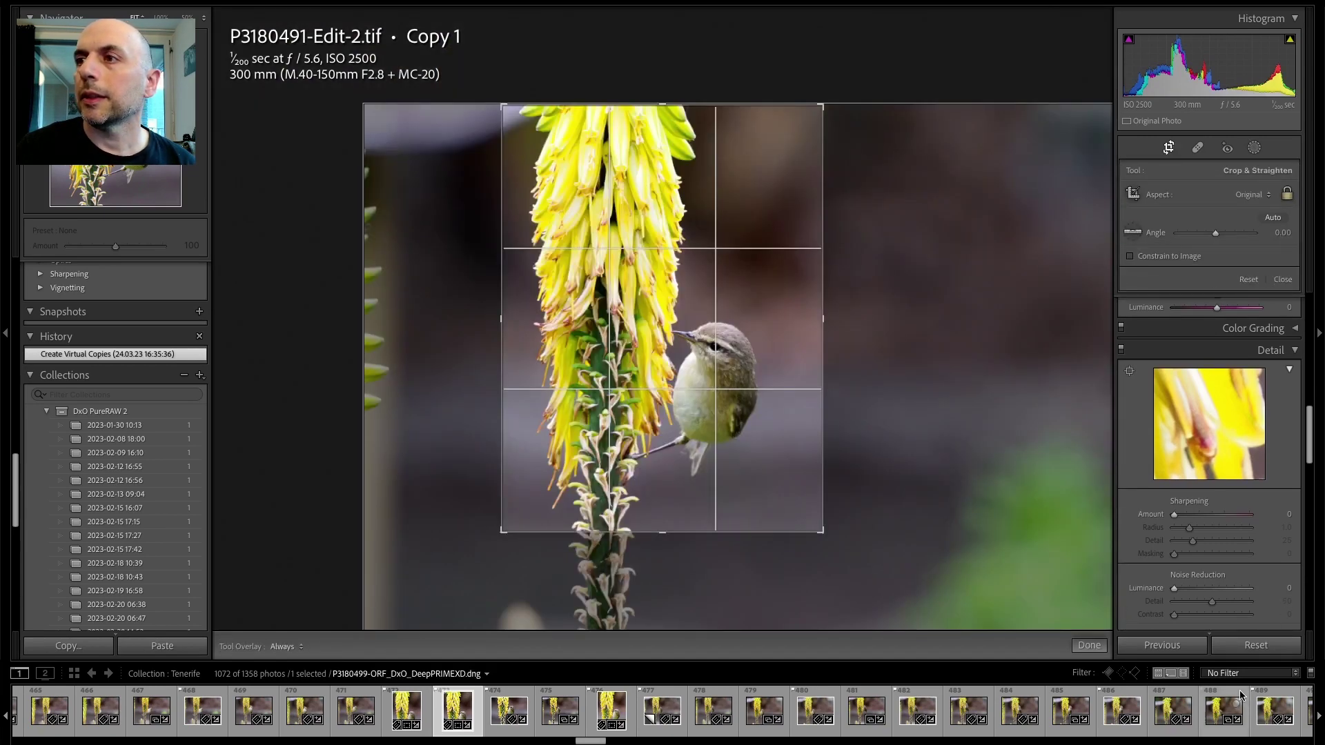
left_click(1244, 652)
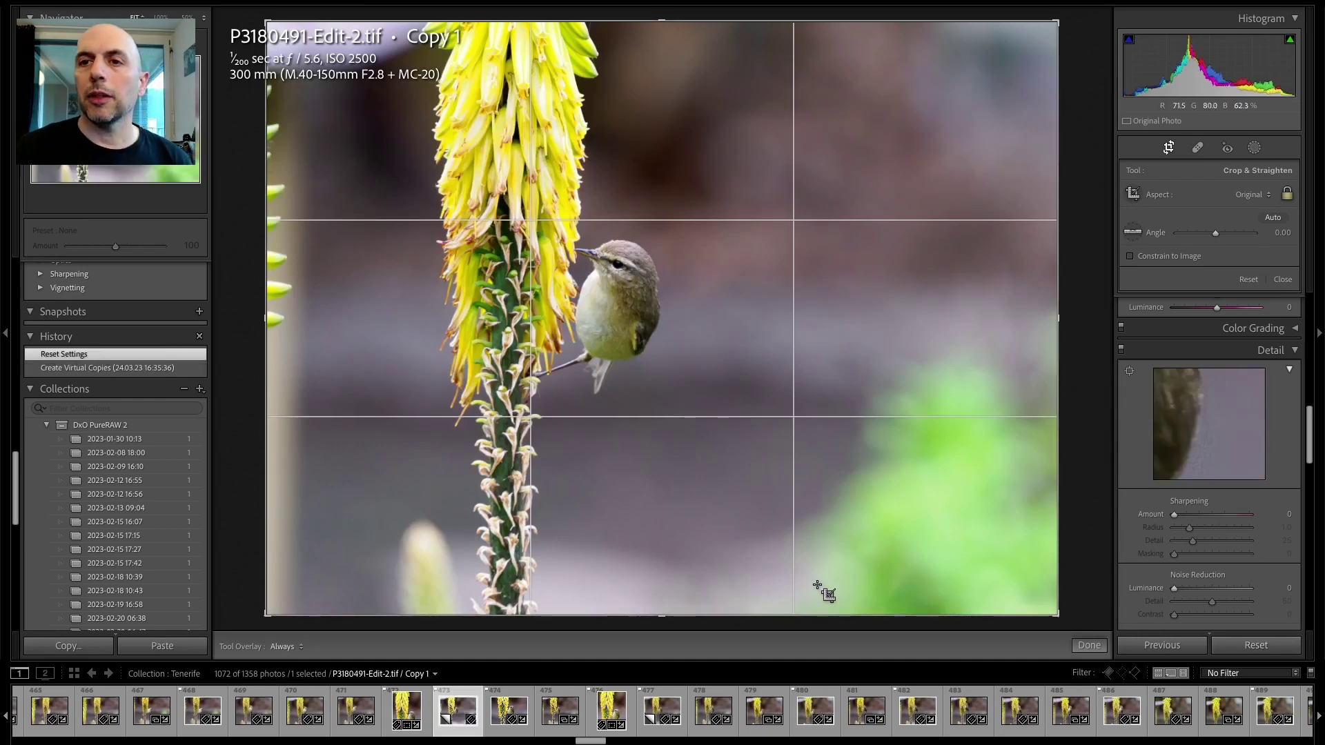
- Compare the unedited P3180491.ORF Copy 2 with the reset P3180491-Edit-2.tif Copy 1
left_click(653, 717)
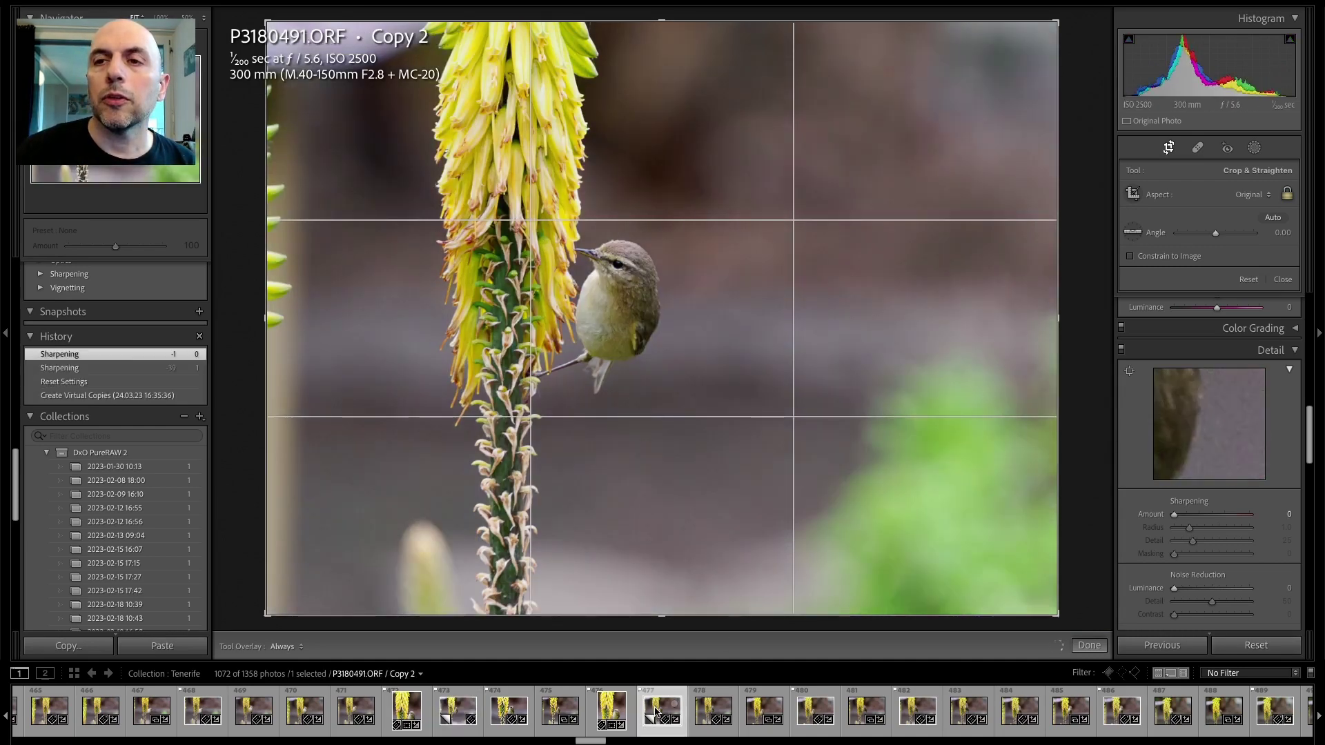
left_click(456, 716)
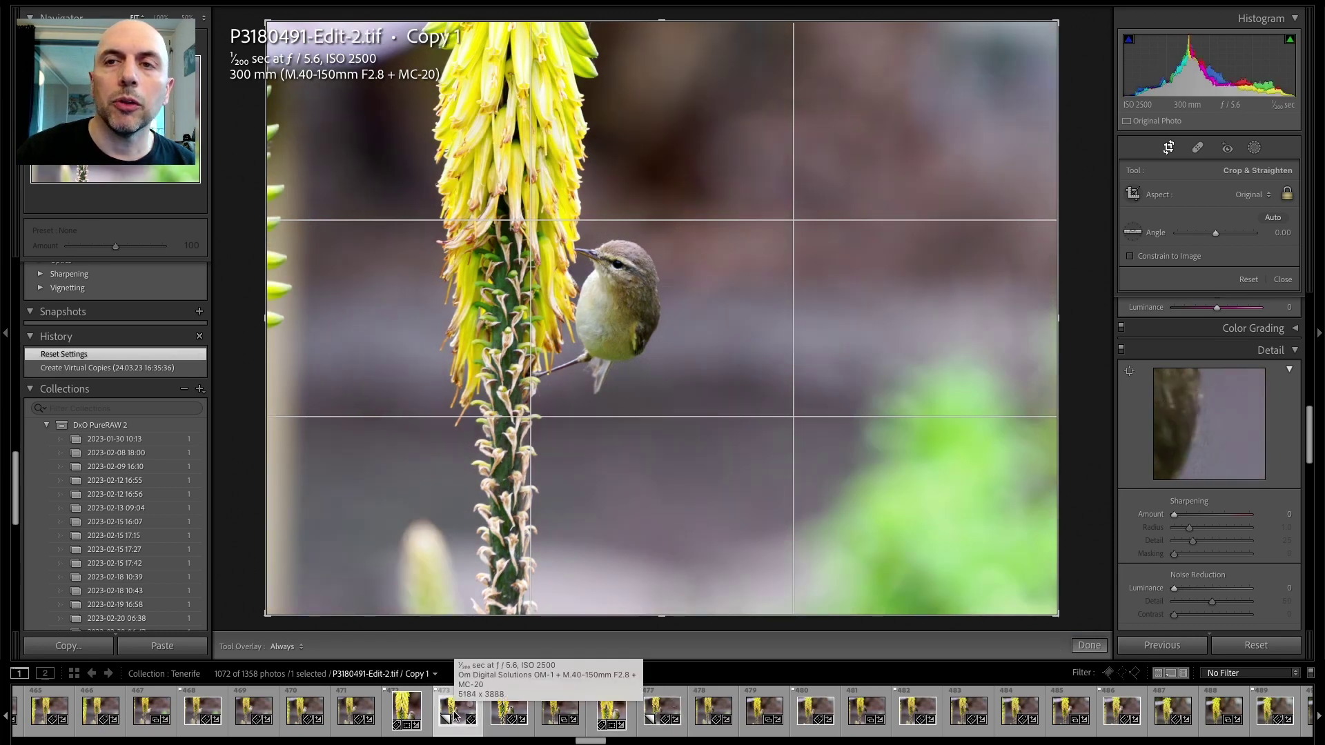
left_click(655, 711)
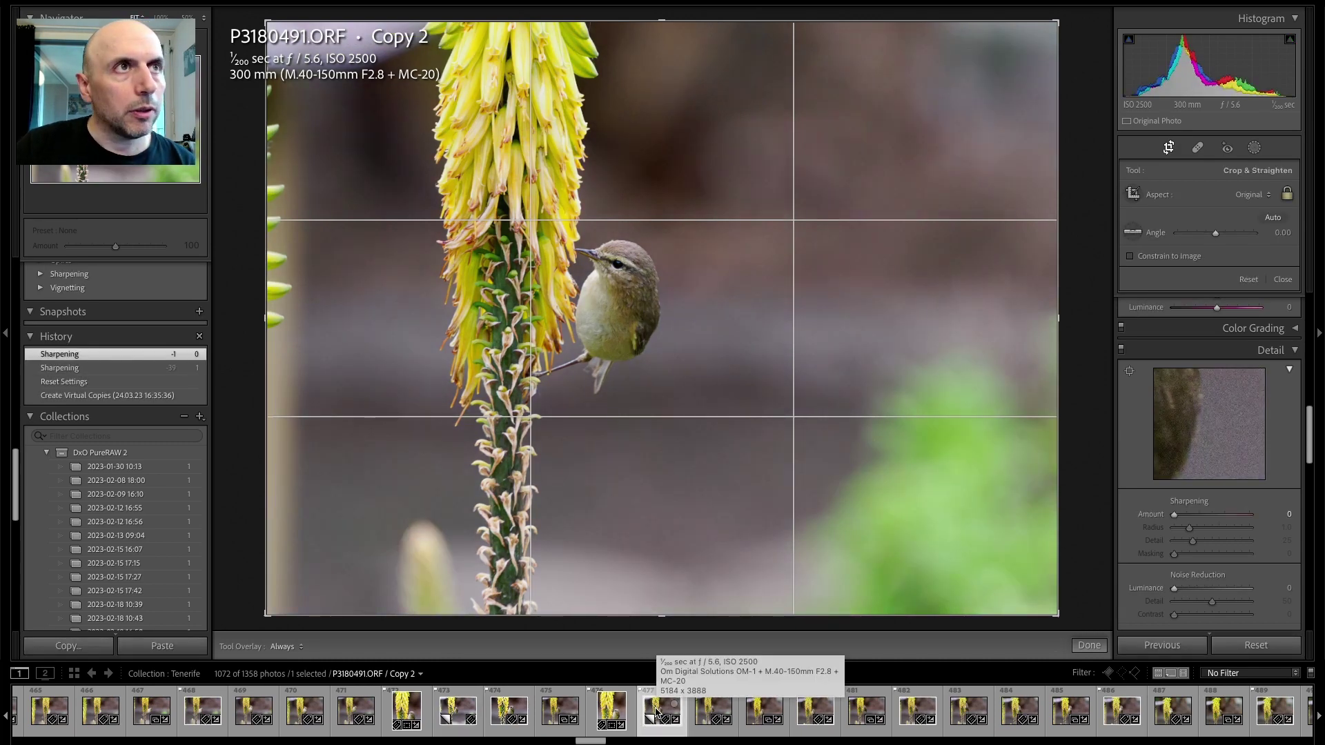
left_click(452, 714)
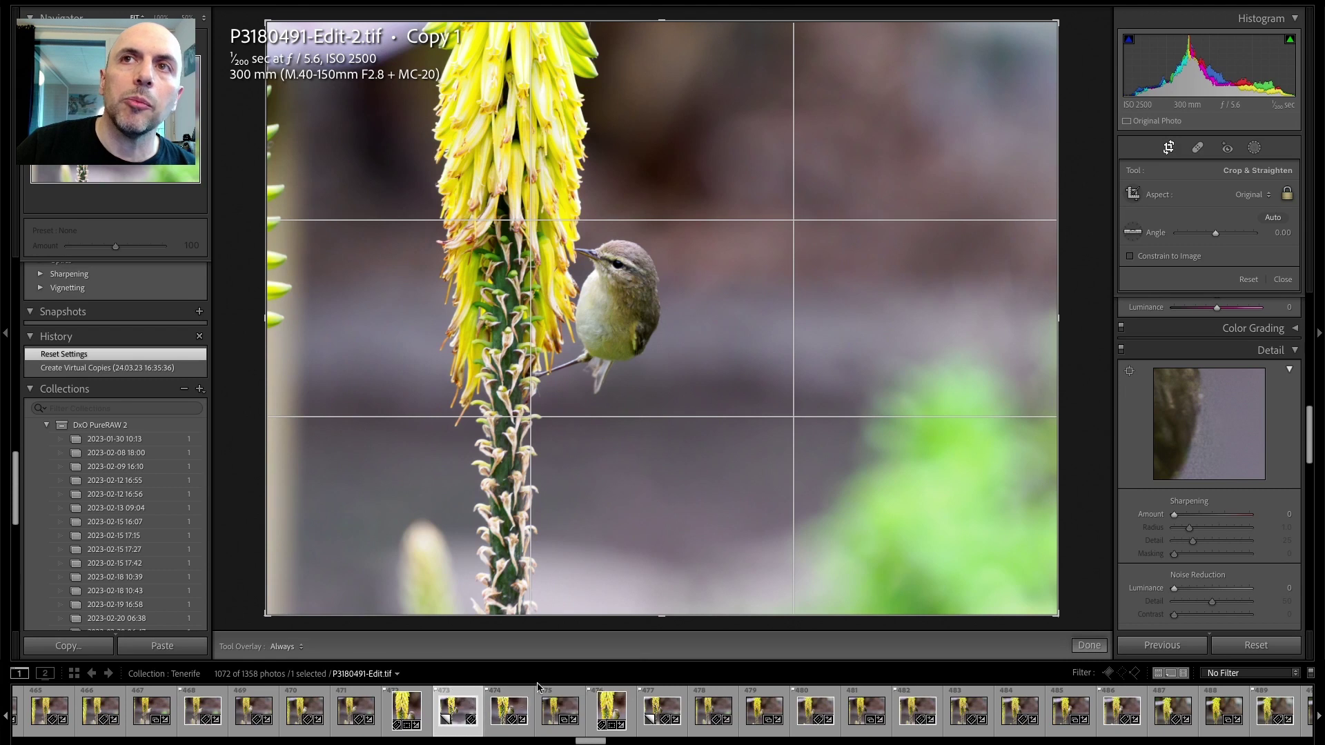
- Send P3180491.ORF Copy 2 to Topaz DeNoise AI as a 16-bit ProPhoto RGB TIFF with Lightroom adjustments and apply the denoising
left_click(657, 712)
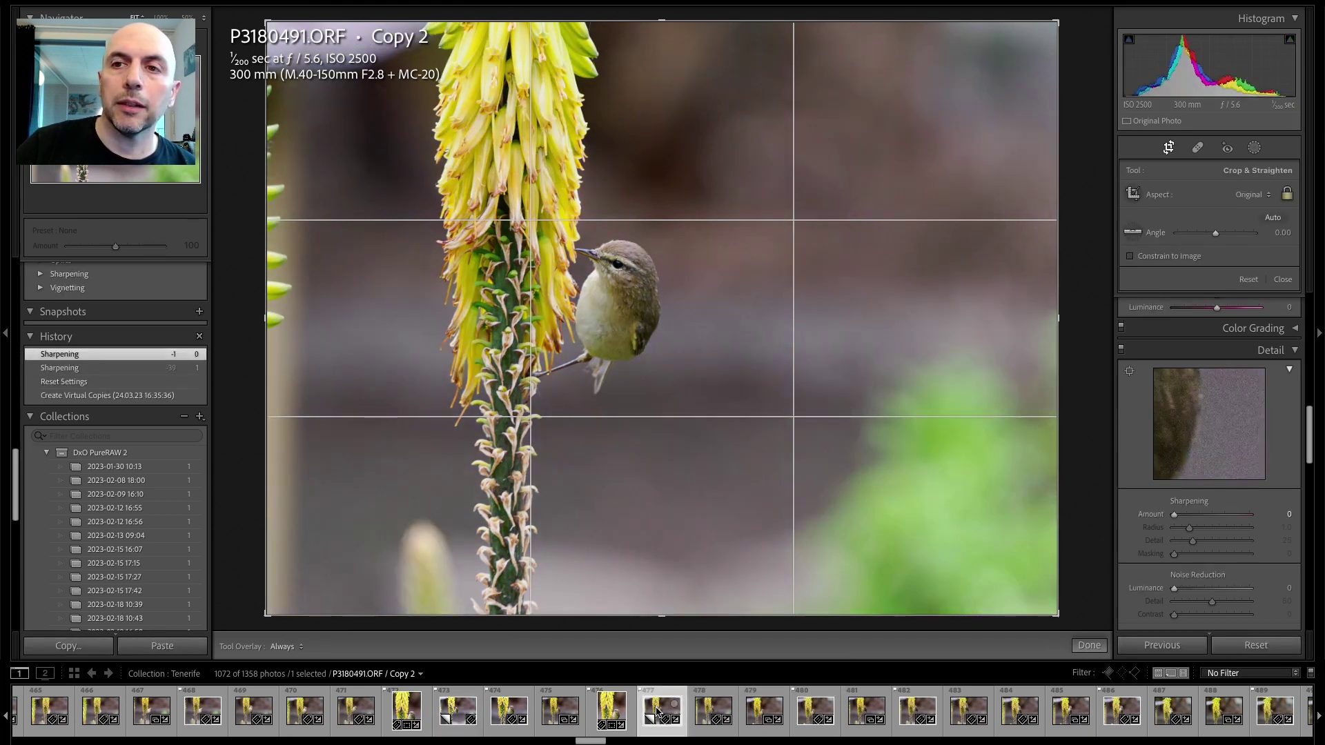
right_click(656, 709)
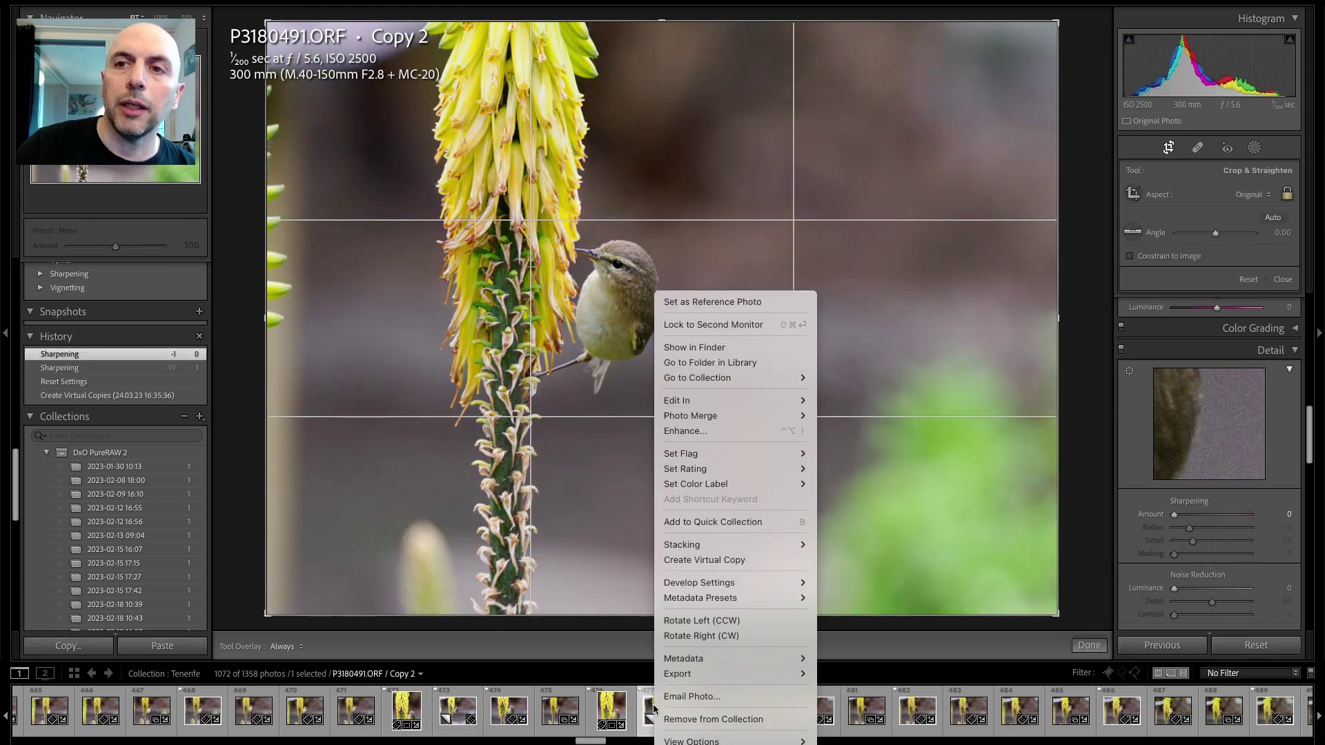
mouse_move(759, 400)
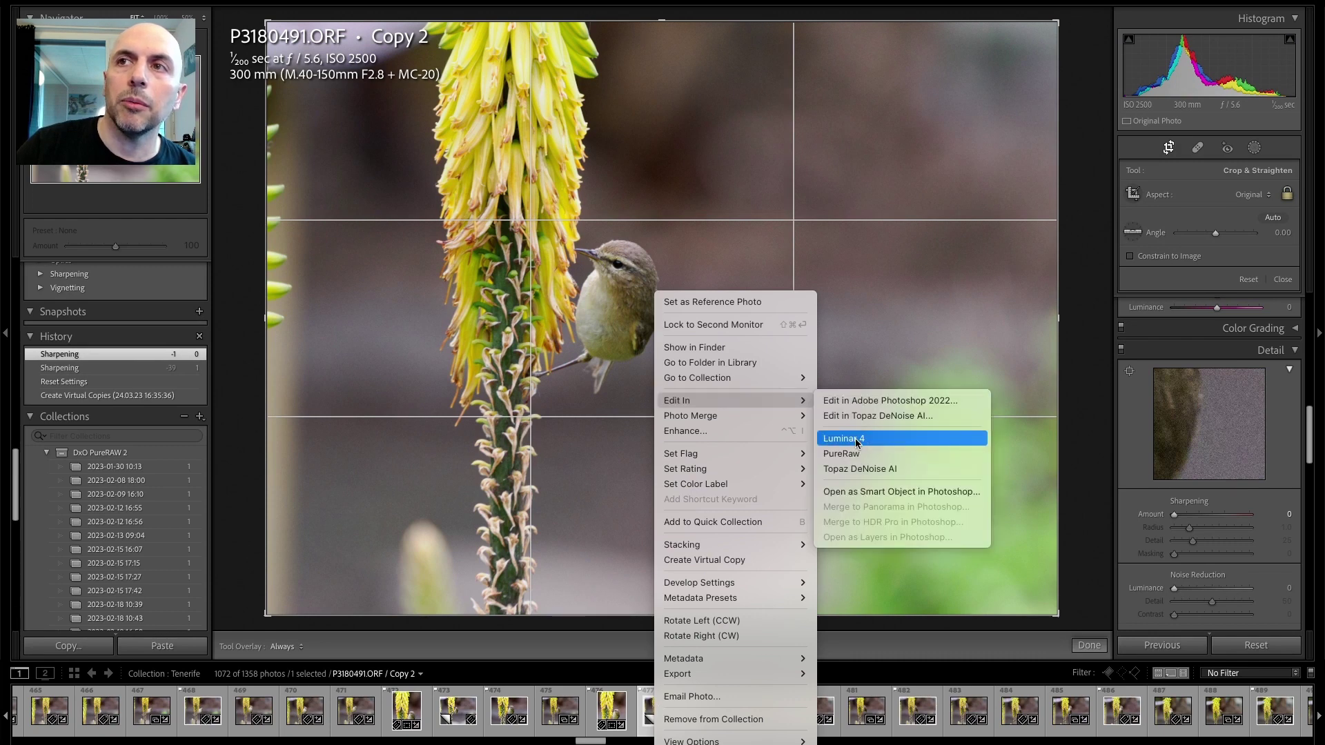
left_click(855, 470)
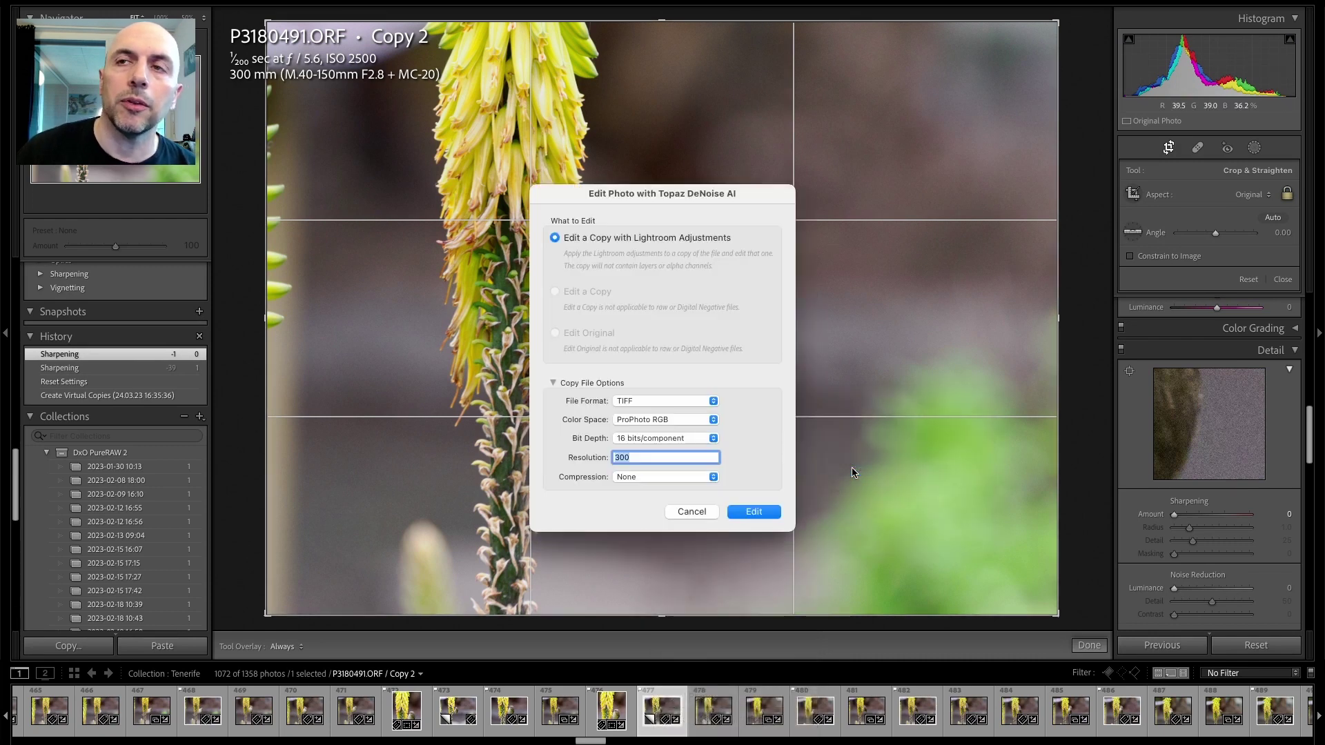
left_click(759, 513)
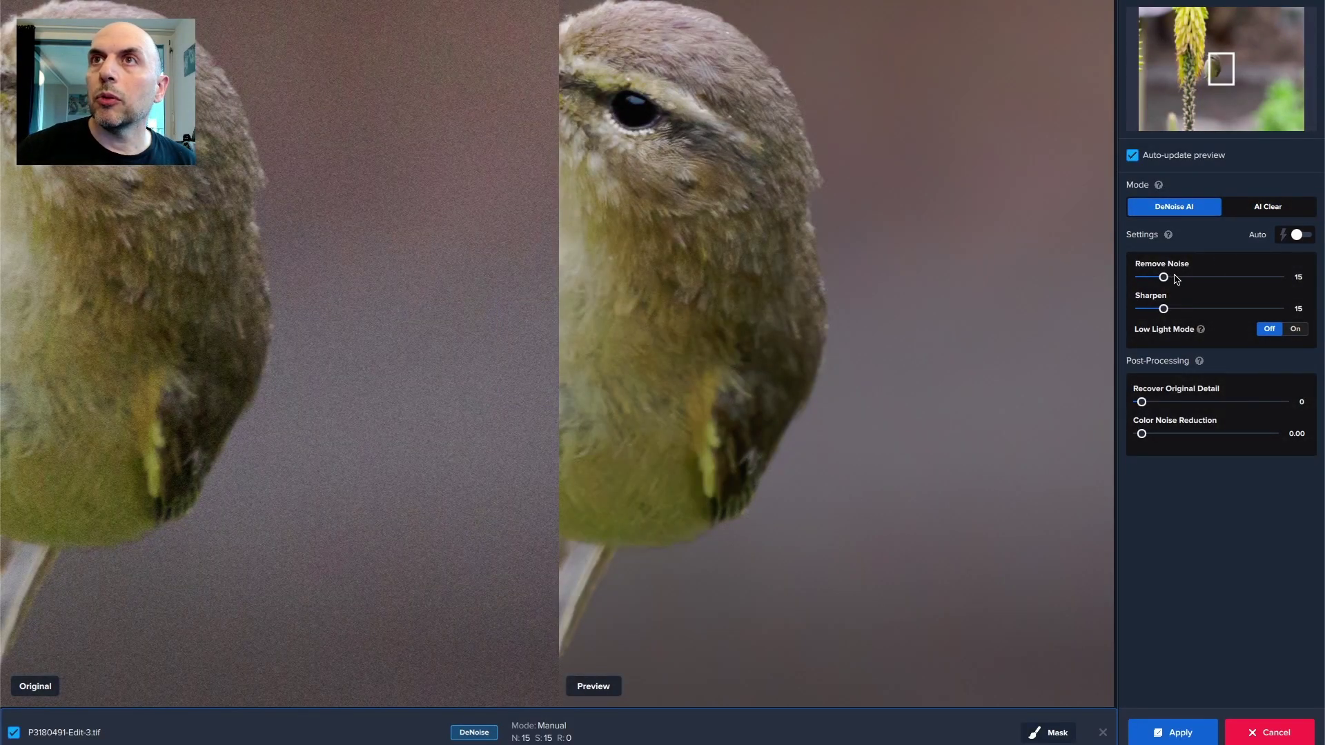
left_click(1199, 732)
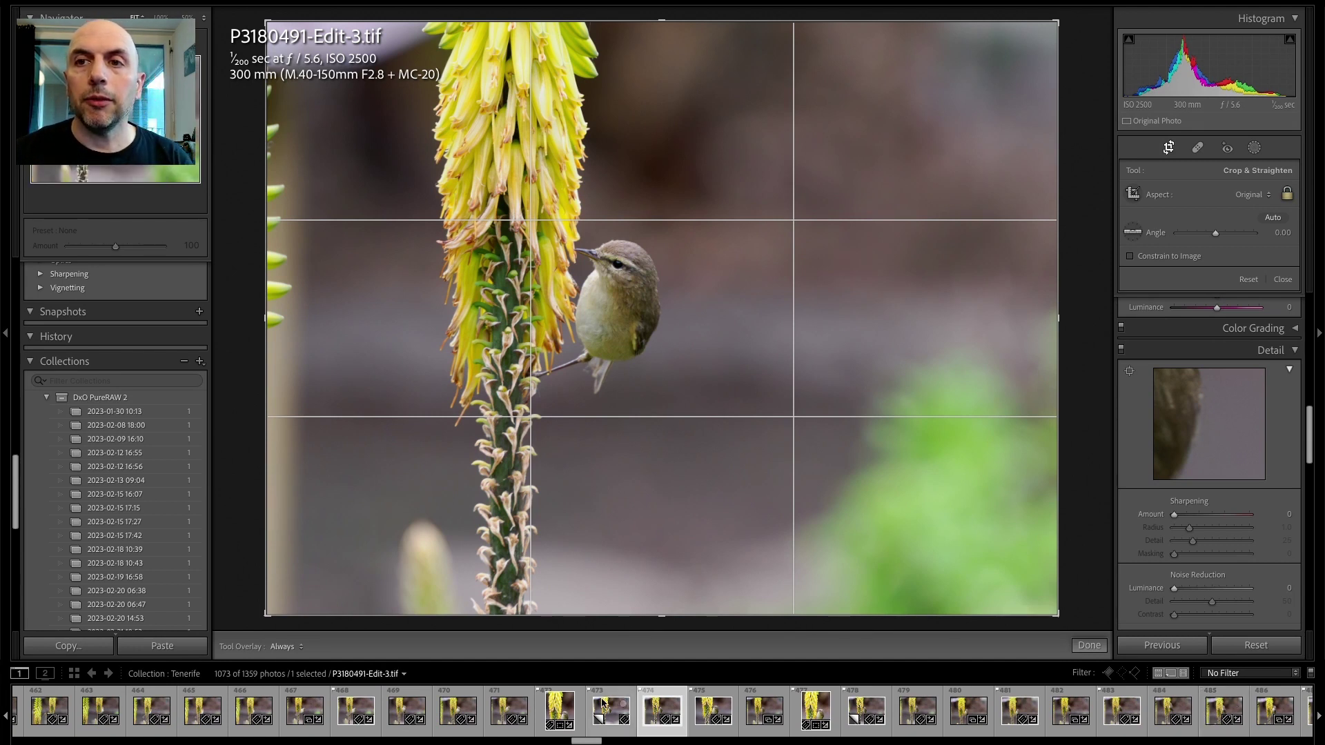
- Leave the crop view and compare the edited P3180491-Edit-2.tif with the newly denoised P3180491-Edit-3.tif
left_click(559, 711)
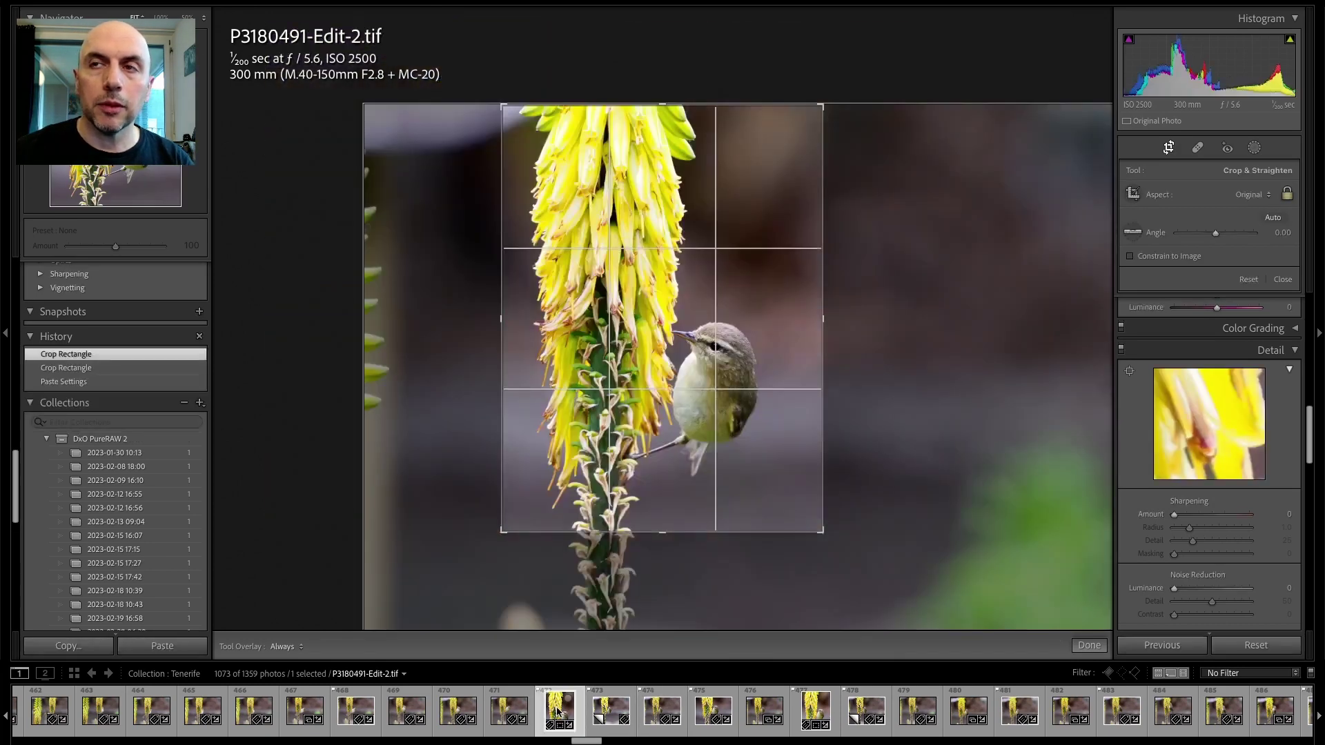
key("r")
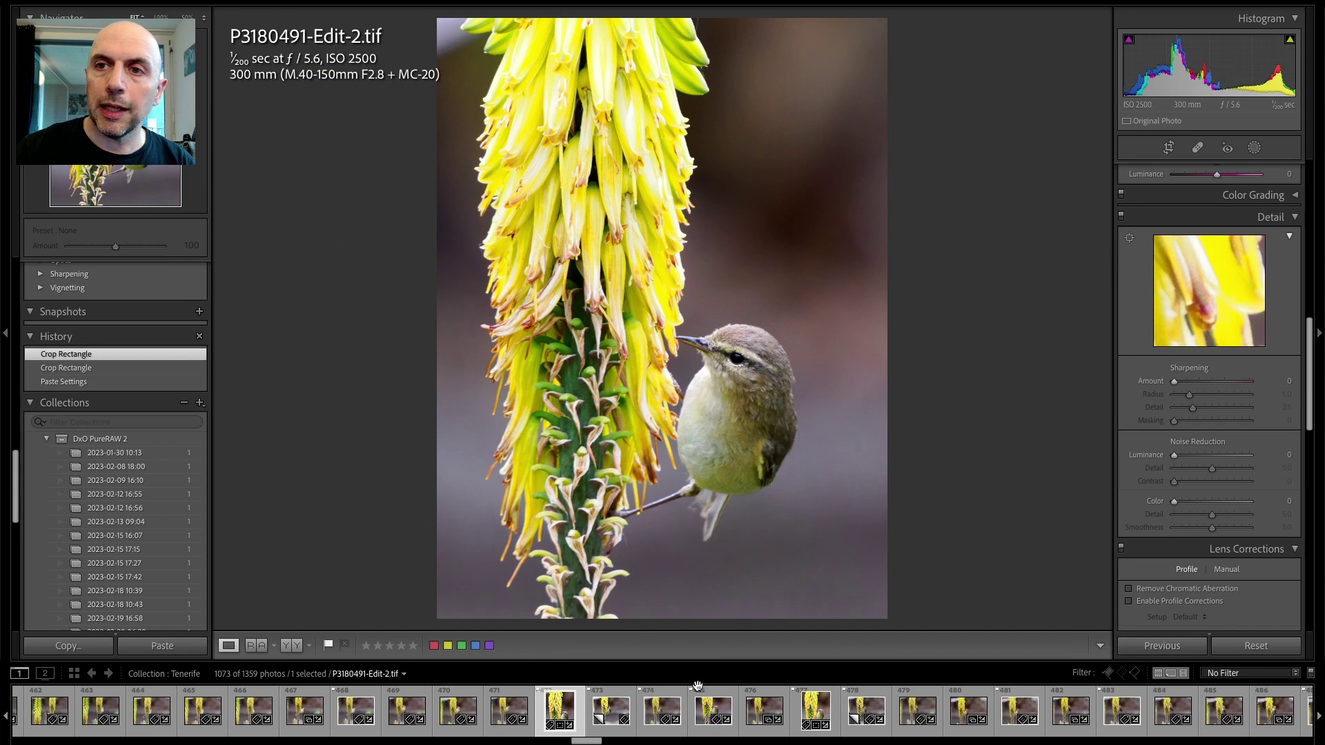
left_click(656, 710)
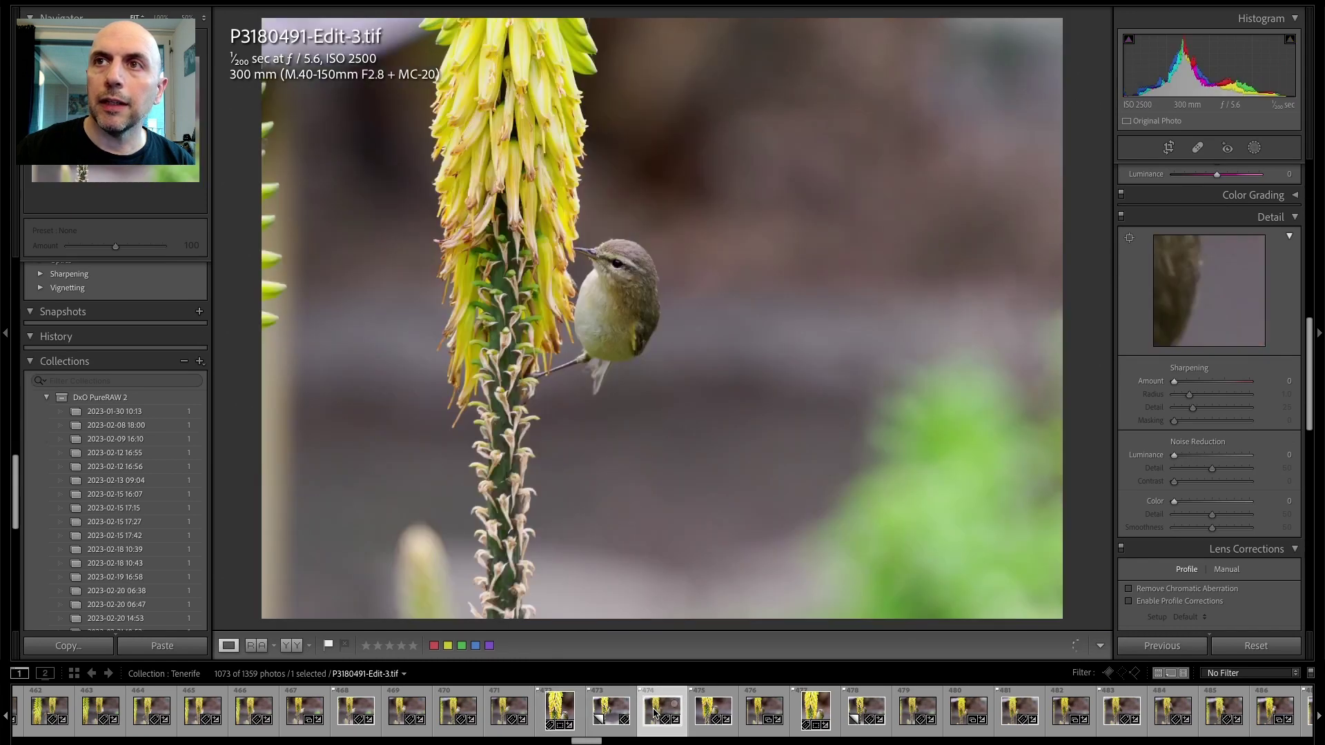
- Synchronize all develop settings except Detail from P3180491-Edit-2.tif to P3180491-Edit-3.tif and display the synced photo
left_click(562, 707)
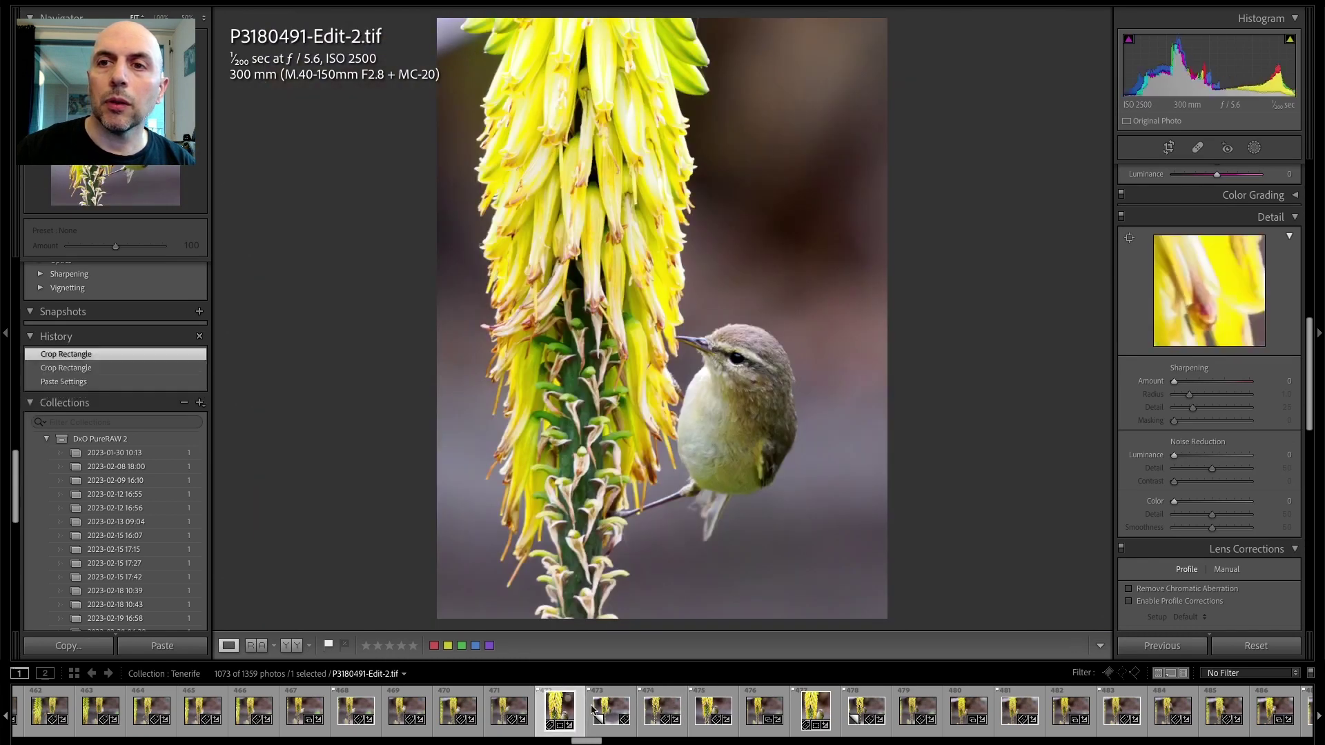
left_click(658, 712, "ctrl")
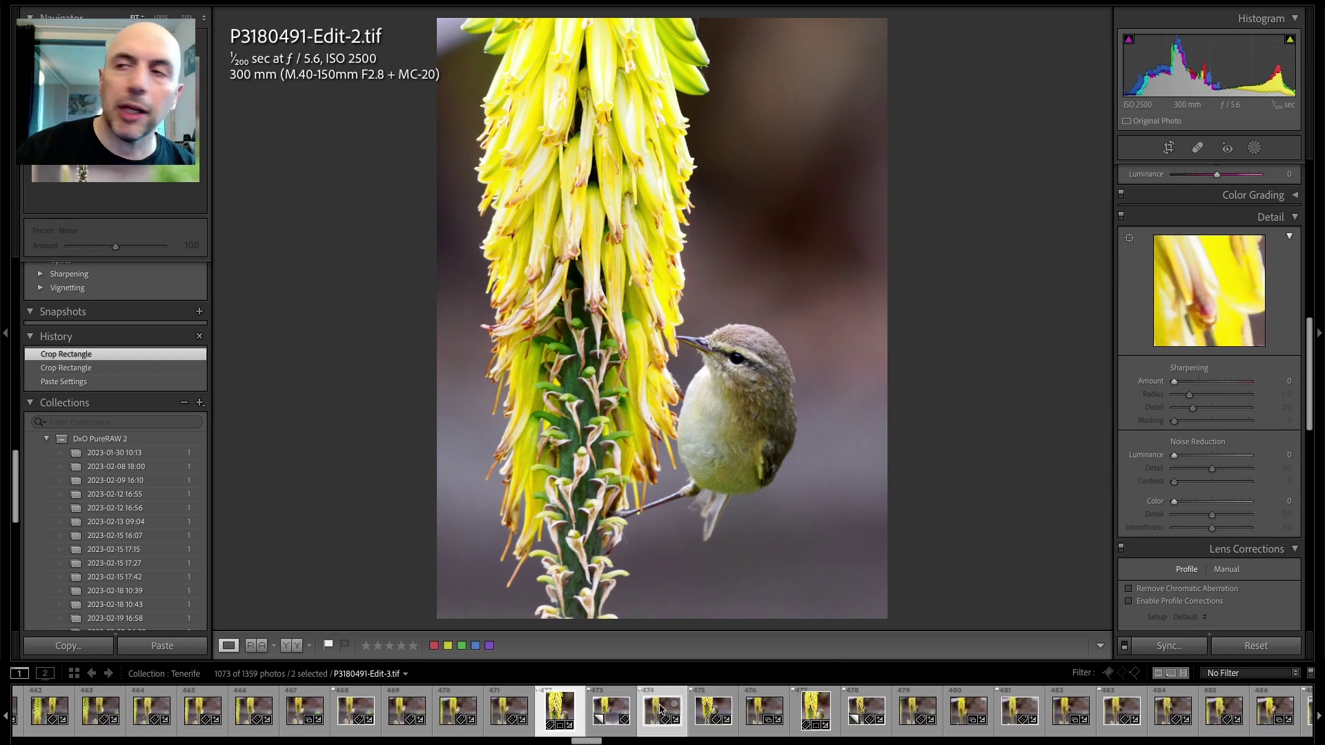
left_click(1167, 649)
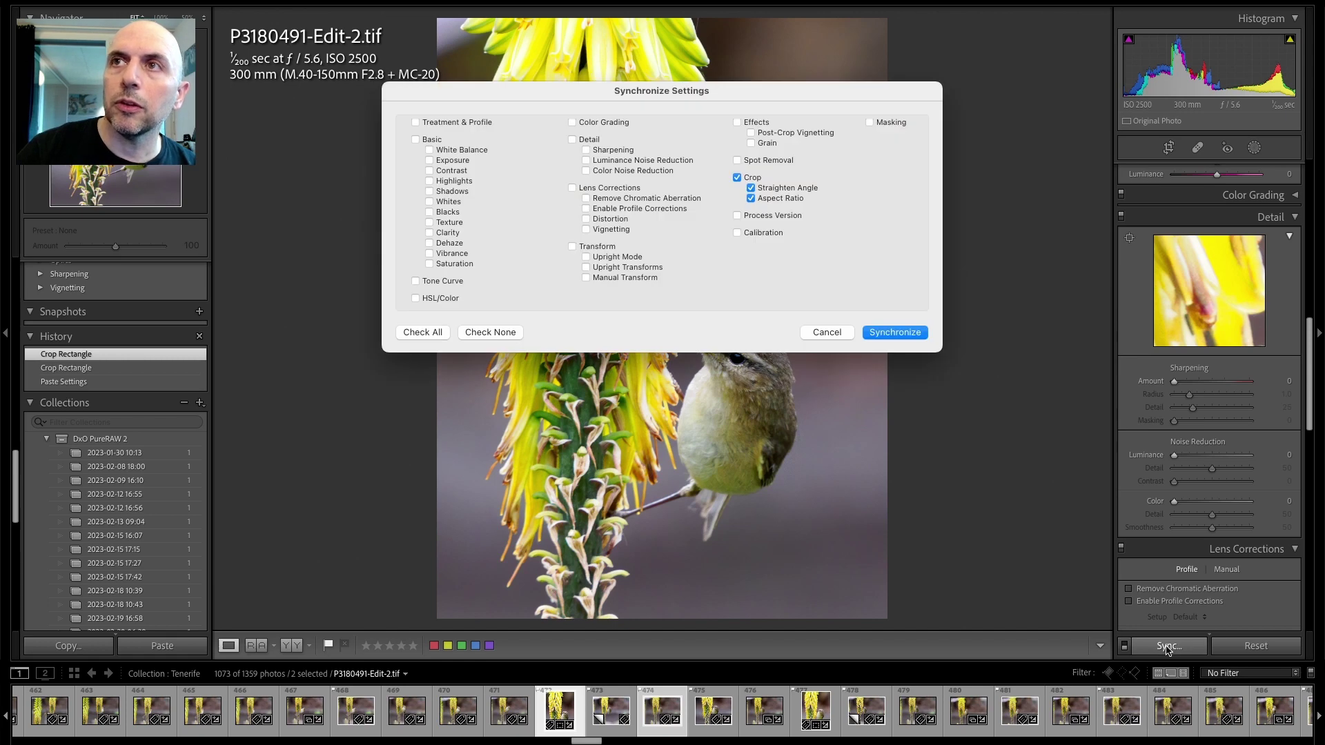
left_click(433, 333)
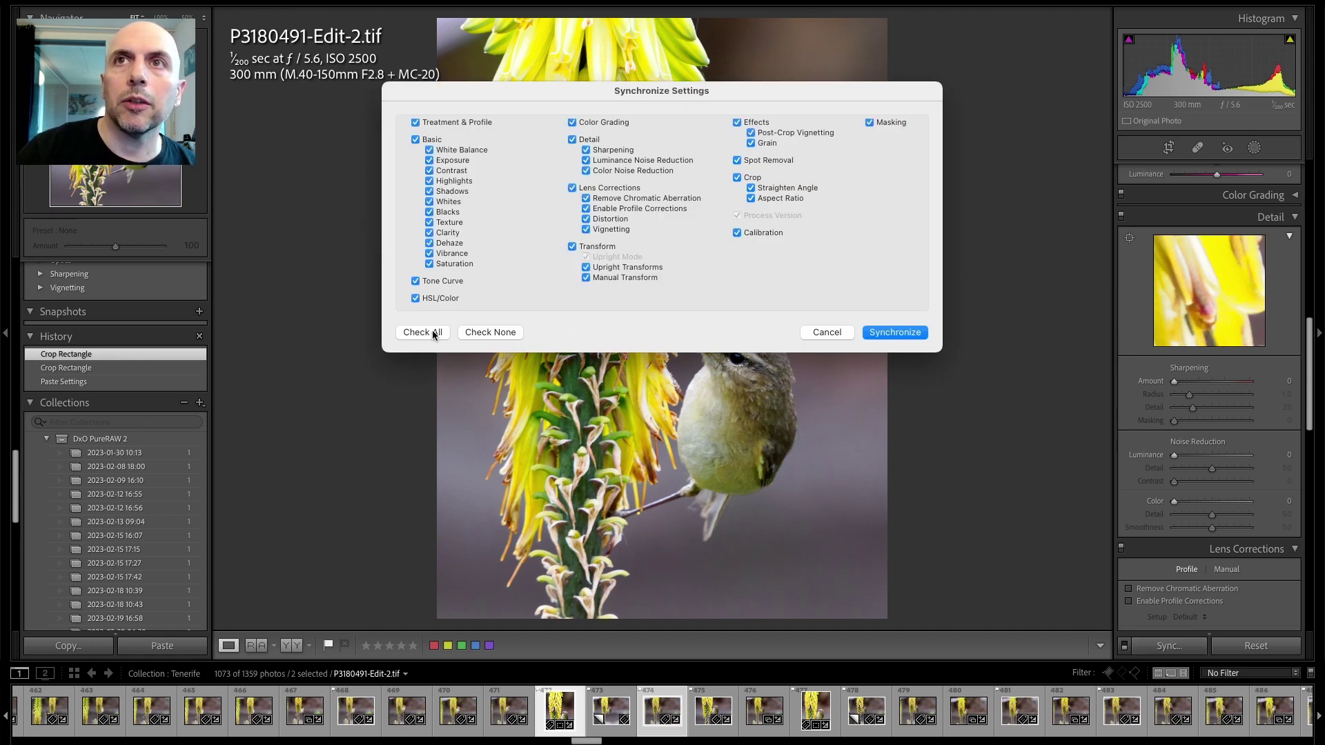
left_click(594, 142)
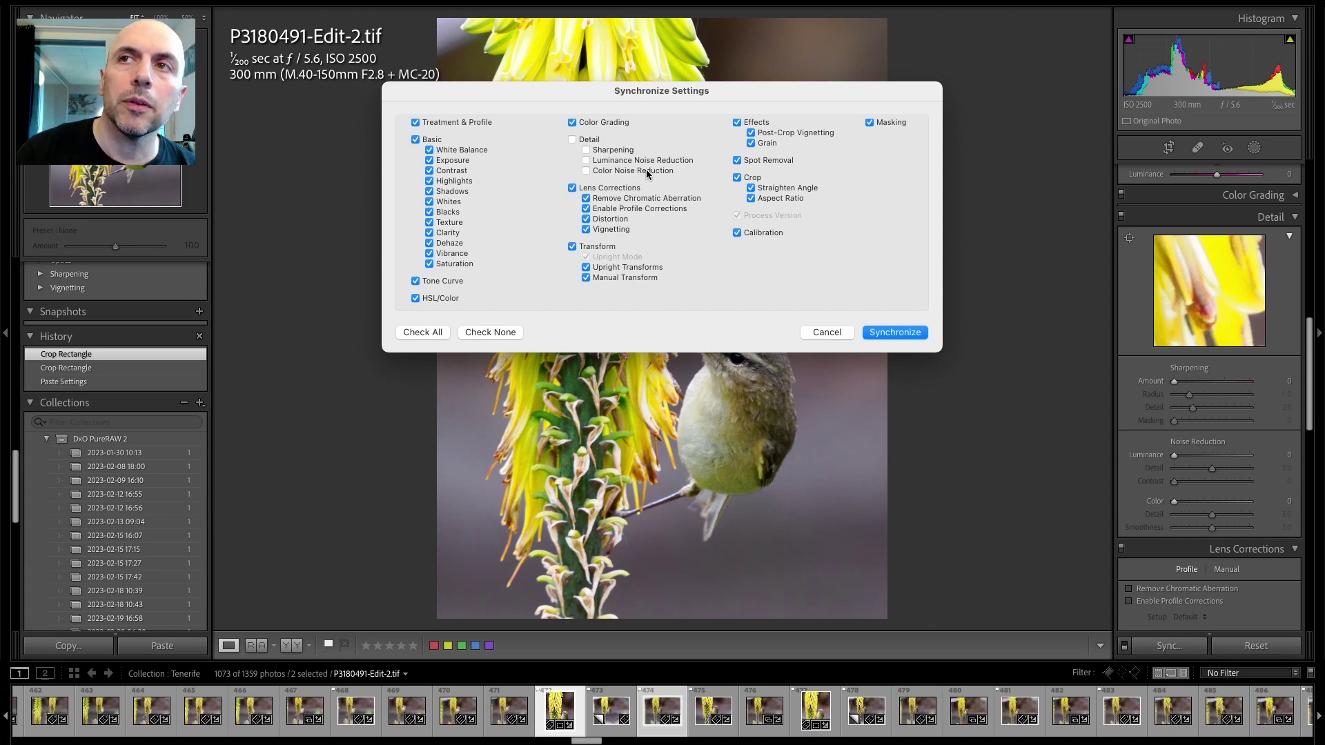
left_click(903, 333)
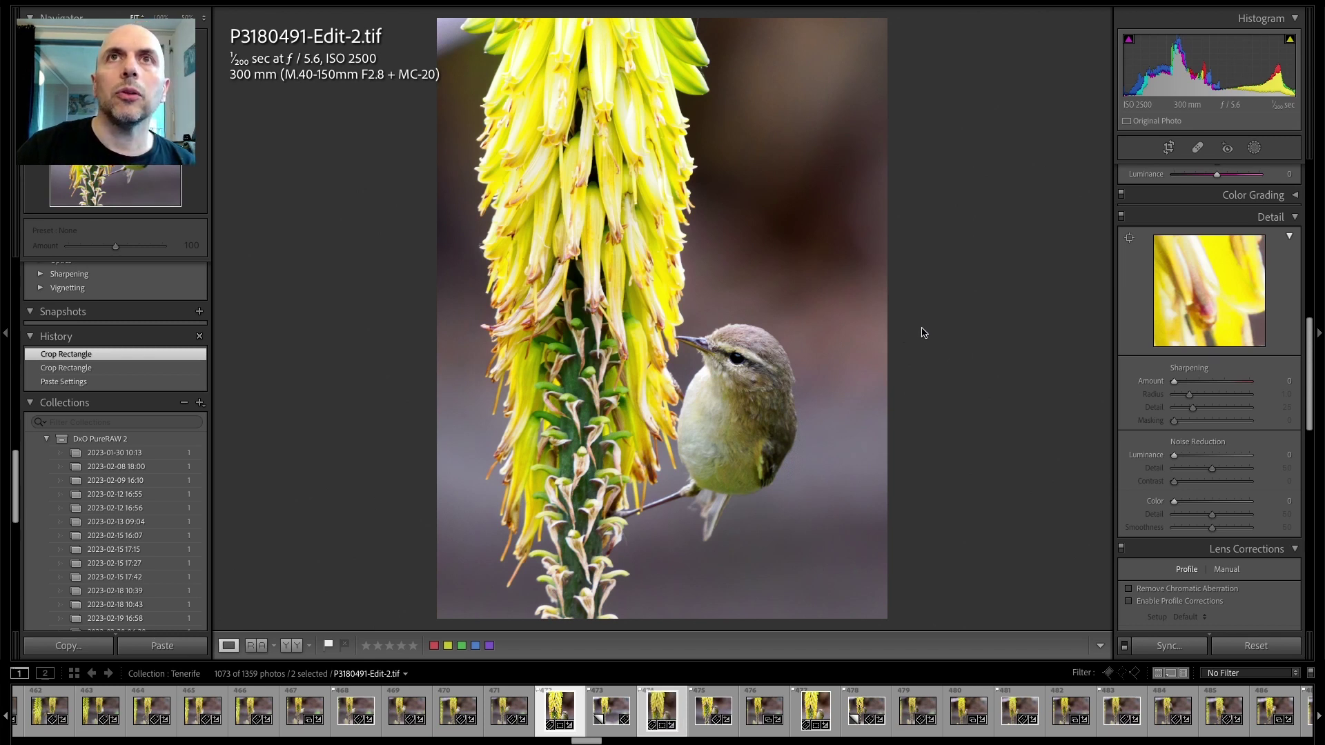
left_click(659, 713)
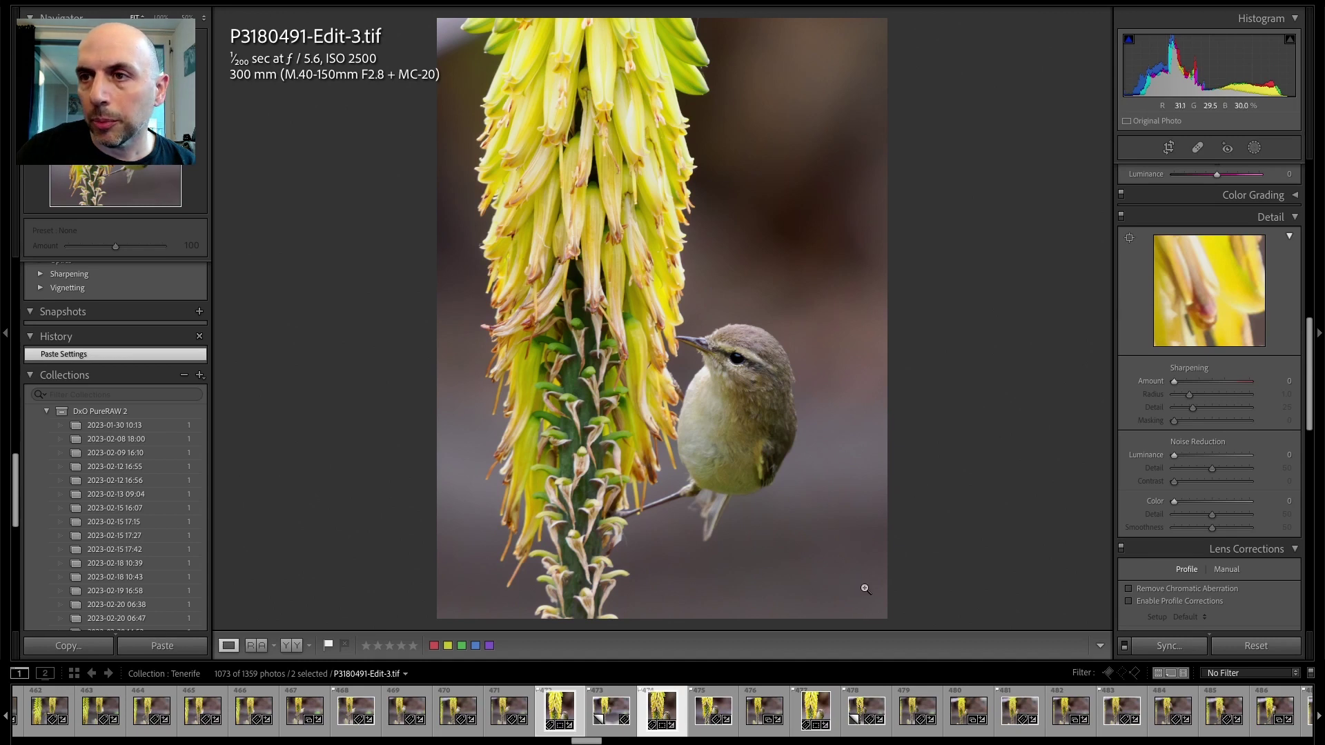
- Synchronize the develop settings of P3180491.ORF, without Detail, to P3180491-Edit-3.tif and display that photo
left_click(813, 710)
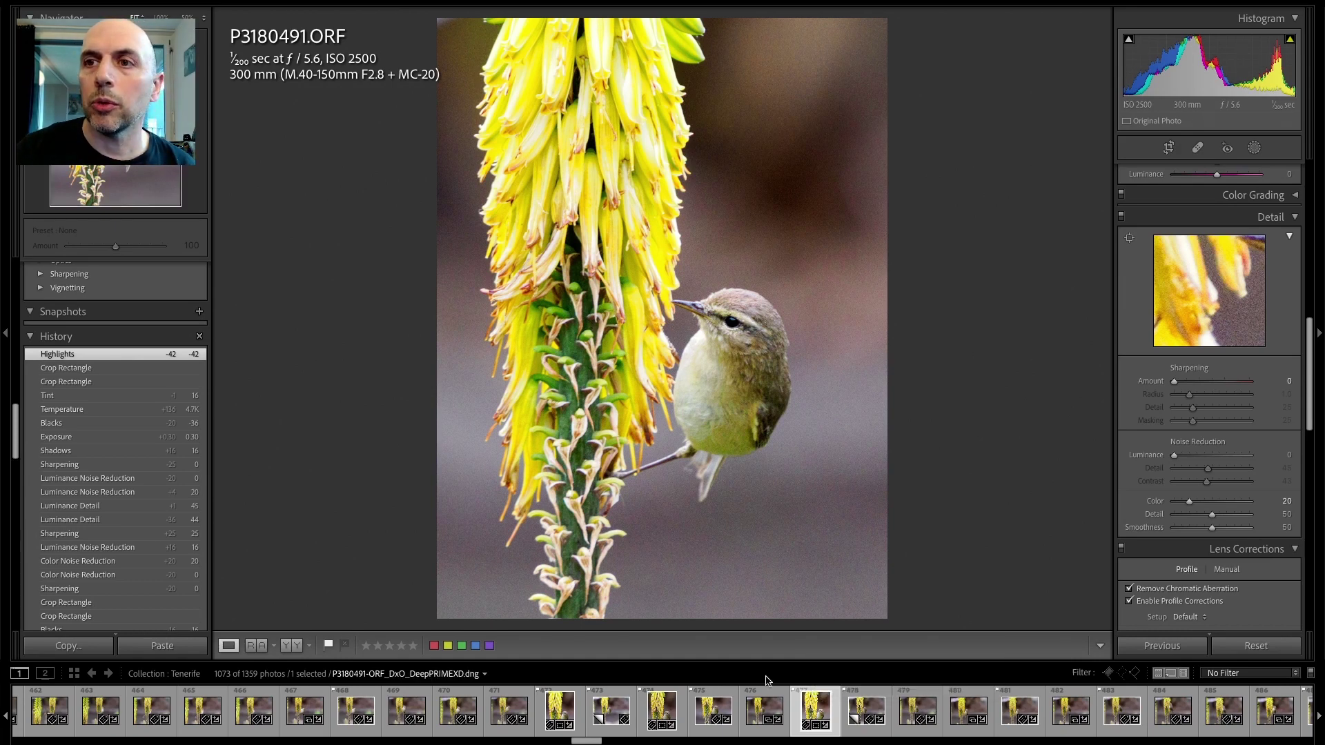
left_click(658, 711, "super")
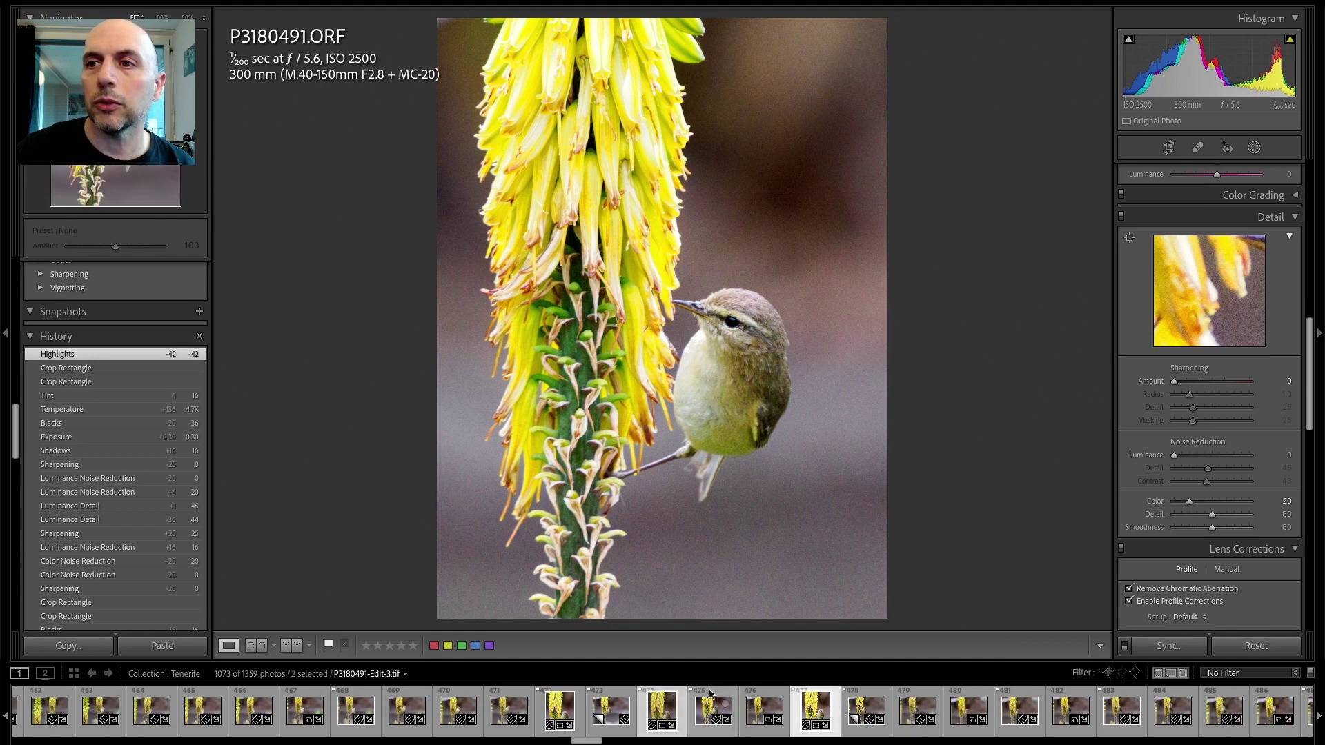
left_click(1150, 643)
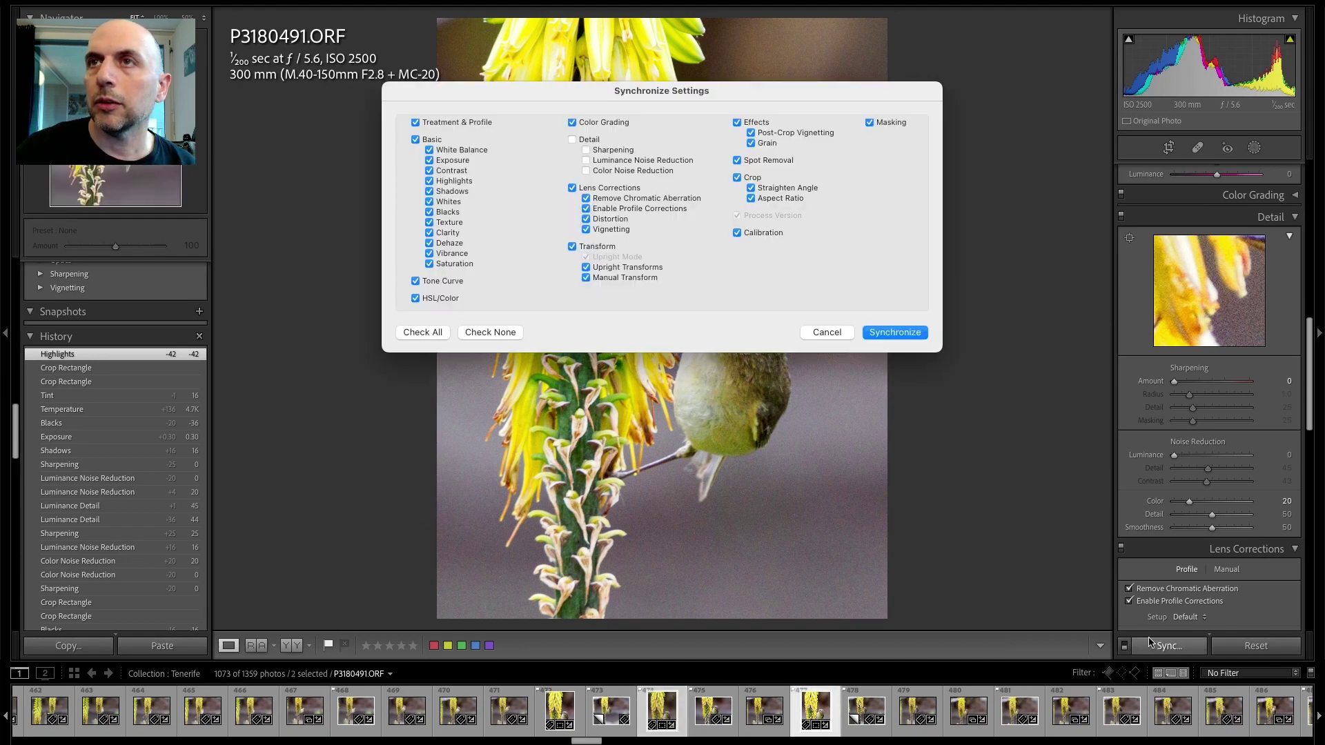
left_click(877, 333)
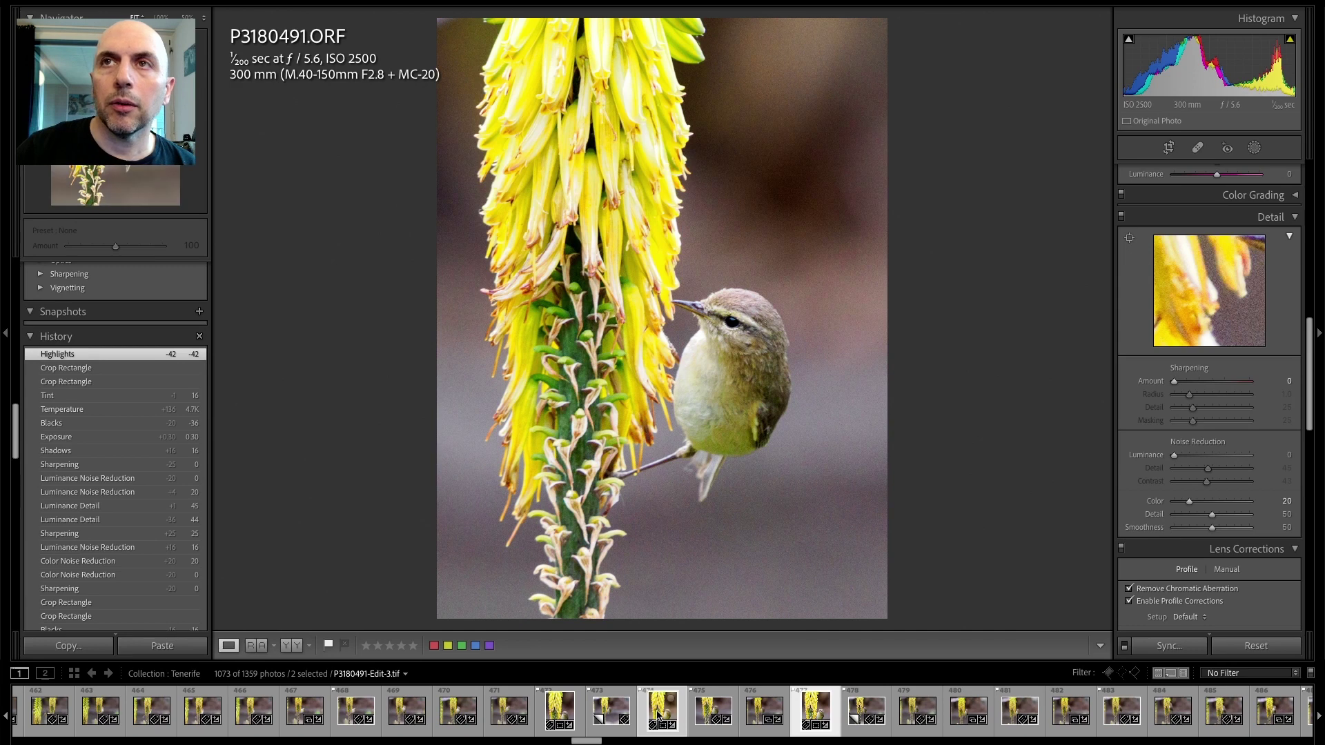
key("Right")
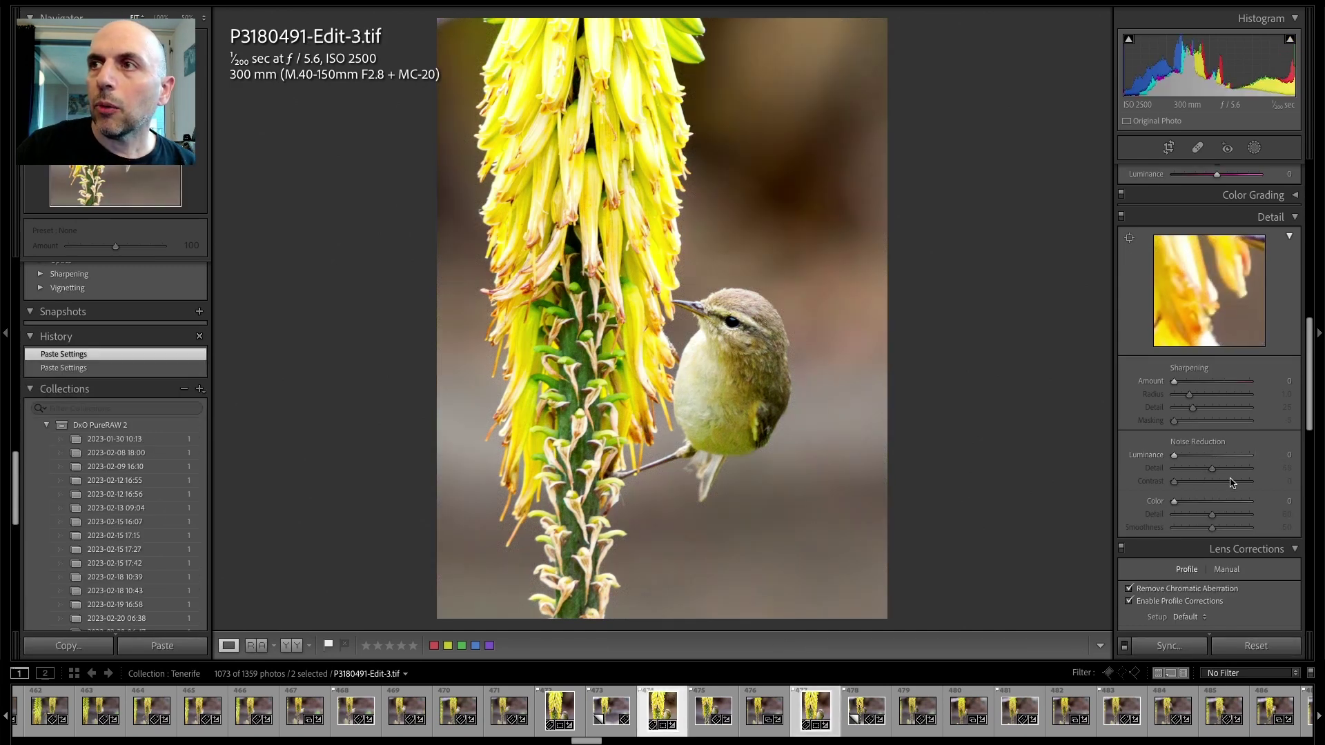
- Compare the Basic adjustments, especially profile and white balance, of P3180491-Edit-3.tif with those of P3180491.ORF
scroll(1234, 481, "up", 5)
scroll(1234, 481, "up", 5)
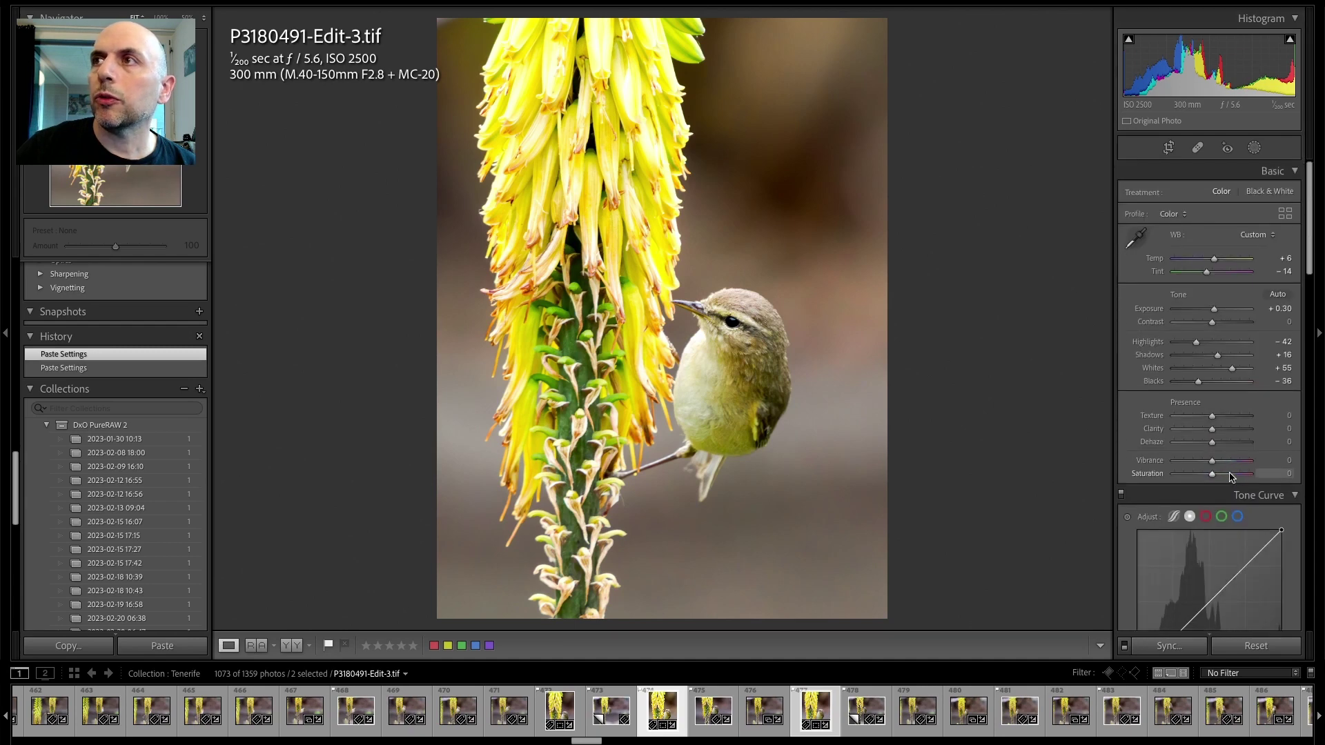
left_click(810, 709)
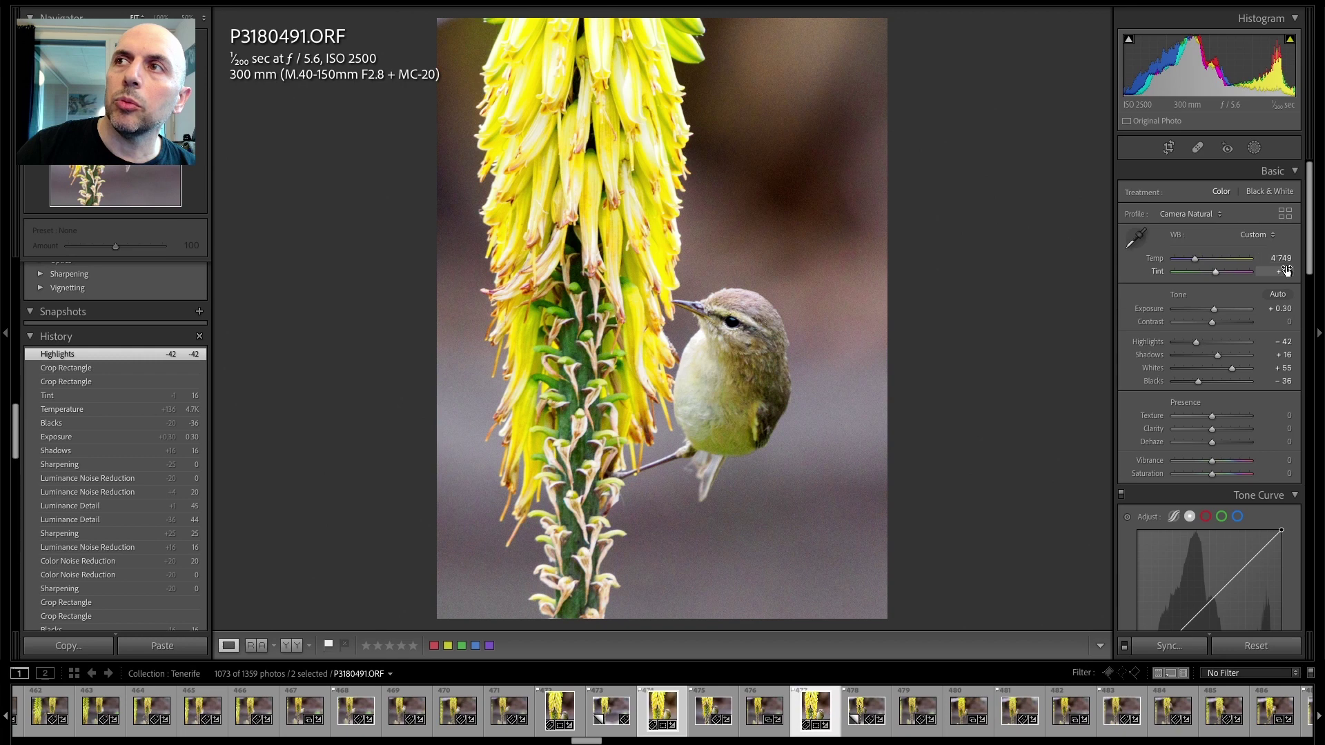
left_click(661, 710)
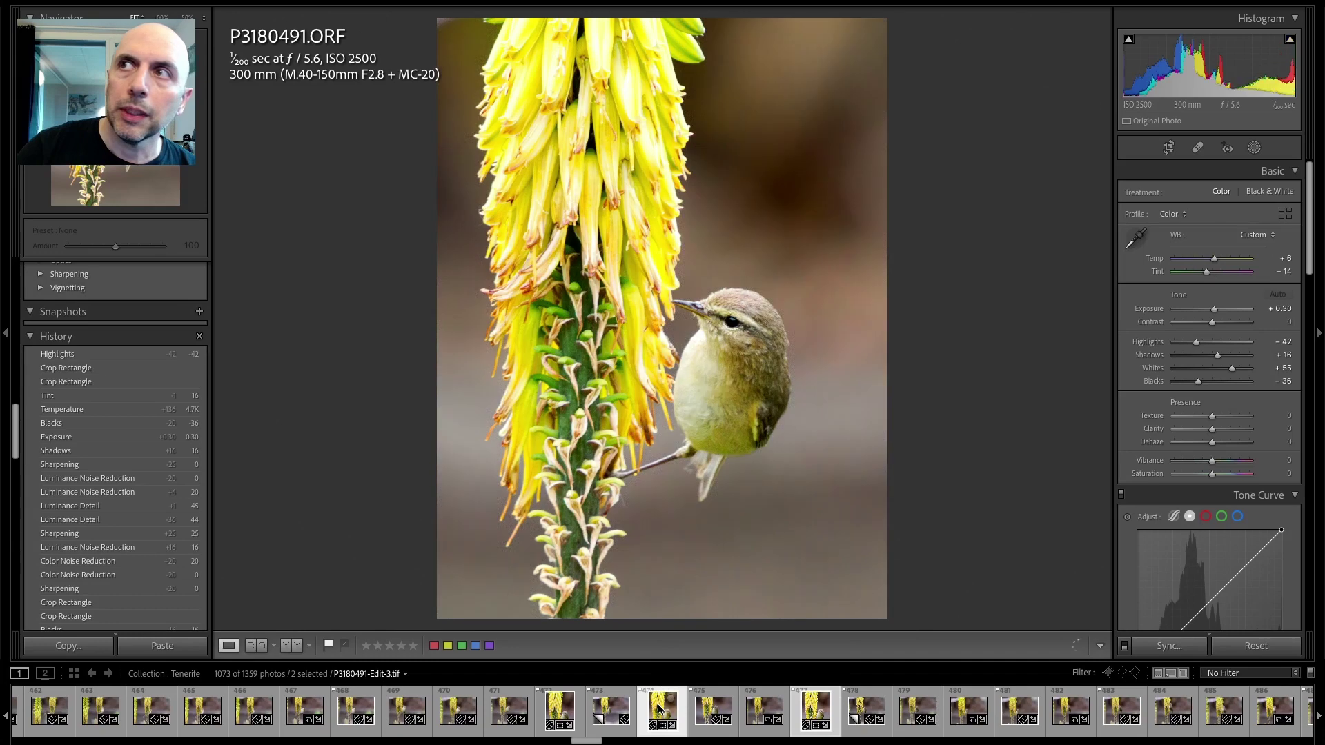
- Reset the white balance of P3180491-Edit-3.tif by setting both Temp and Tint to 0
left_click(1271, 259)
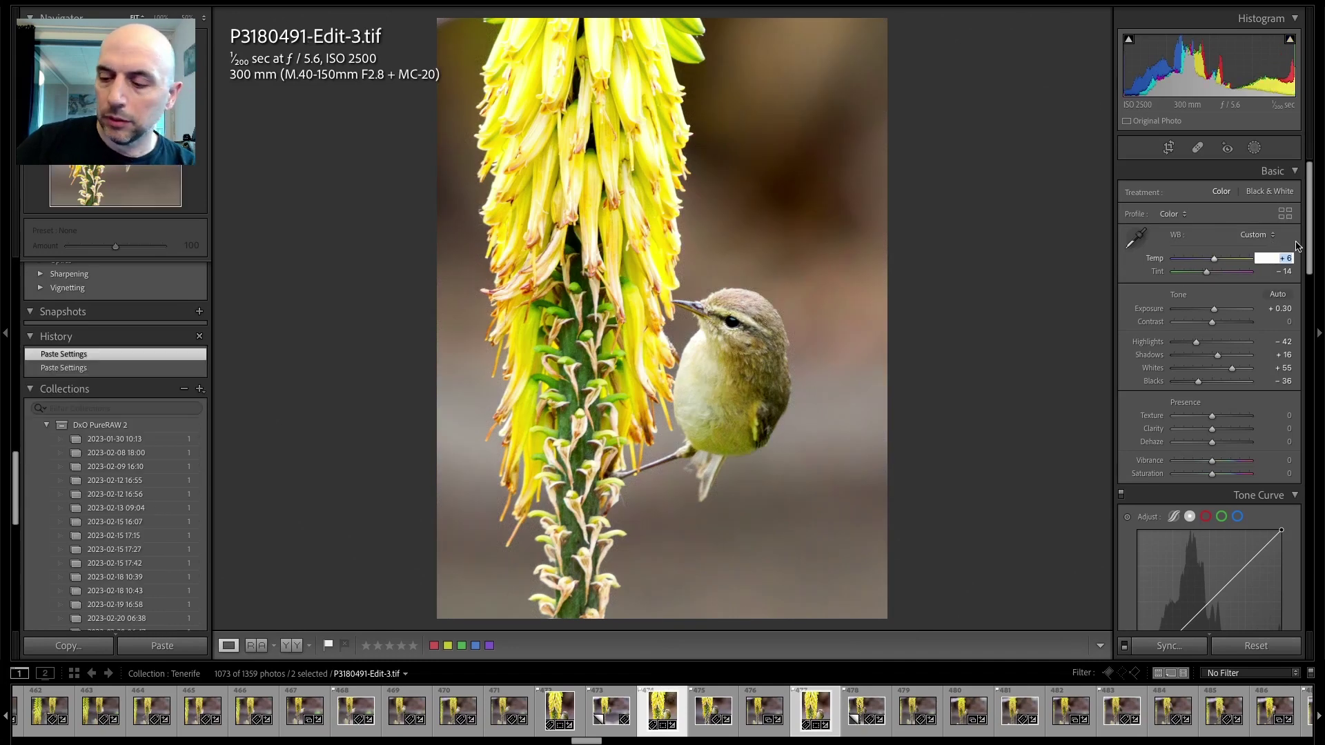
type("0")
key("Tab")
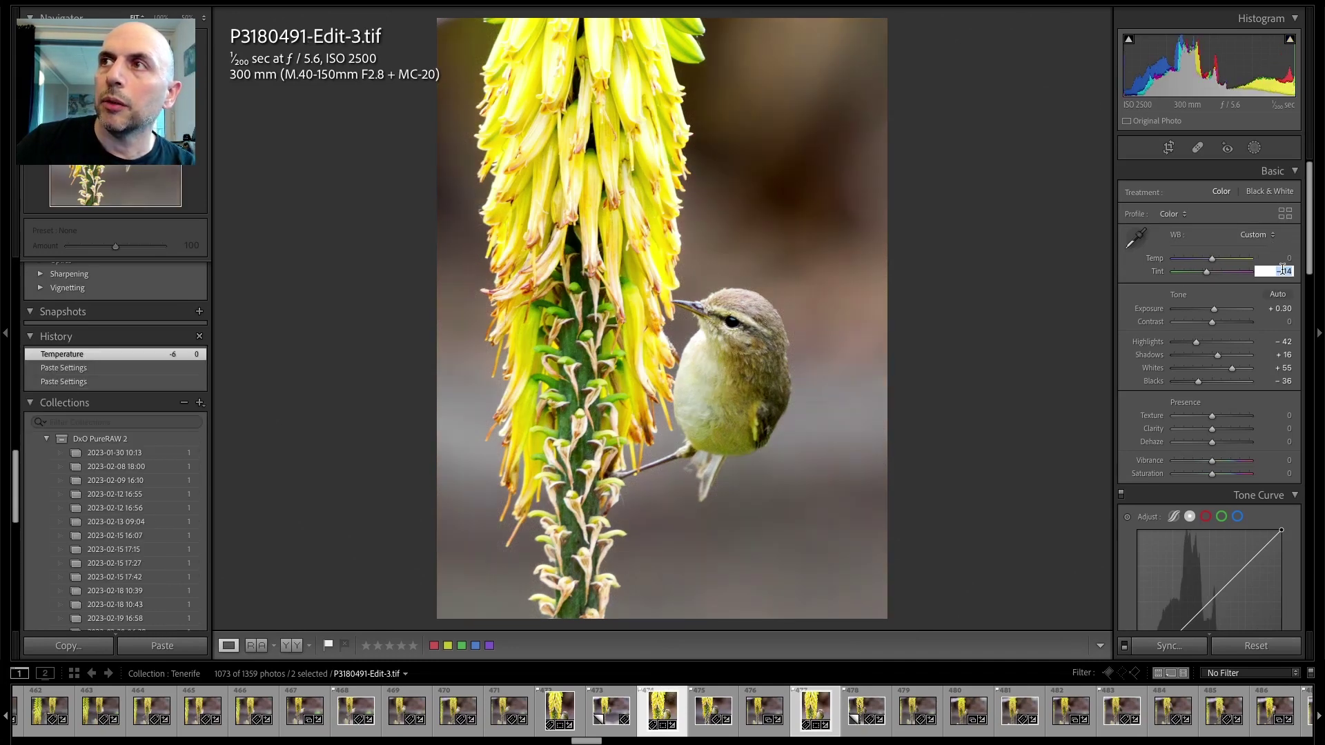
type("0")
key("Return")
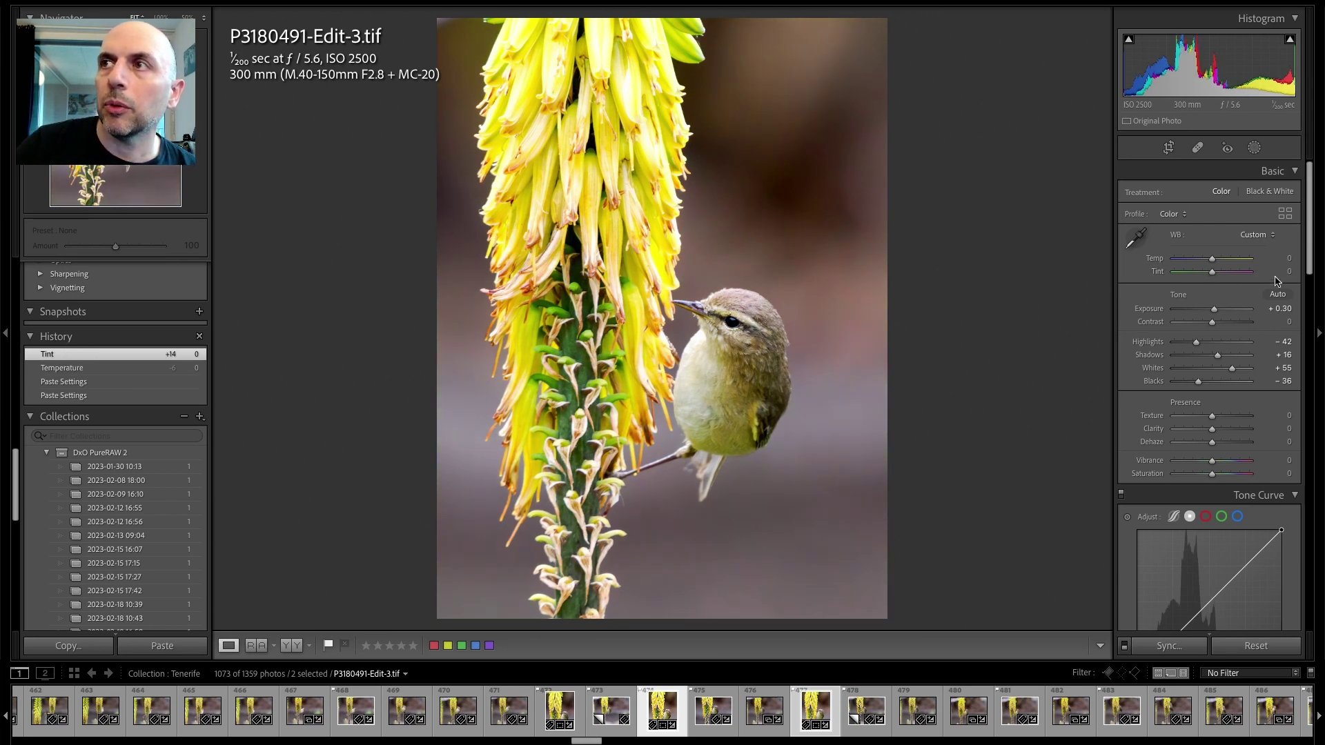
- Compare the overall colors of P3180491.ORF and P3180491-Edit-3.tif by alternating between the two full photos
left_click(812, 711)
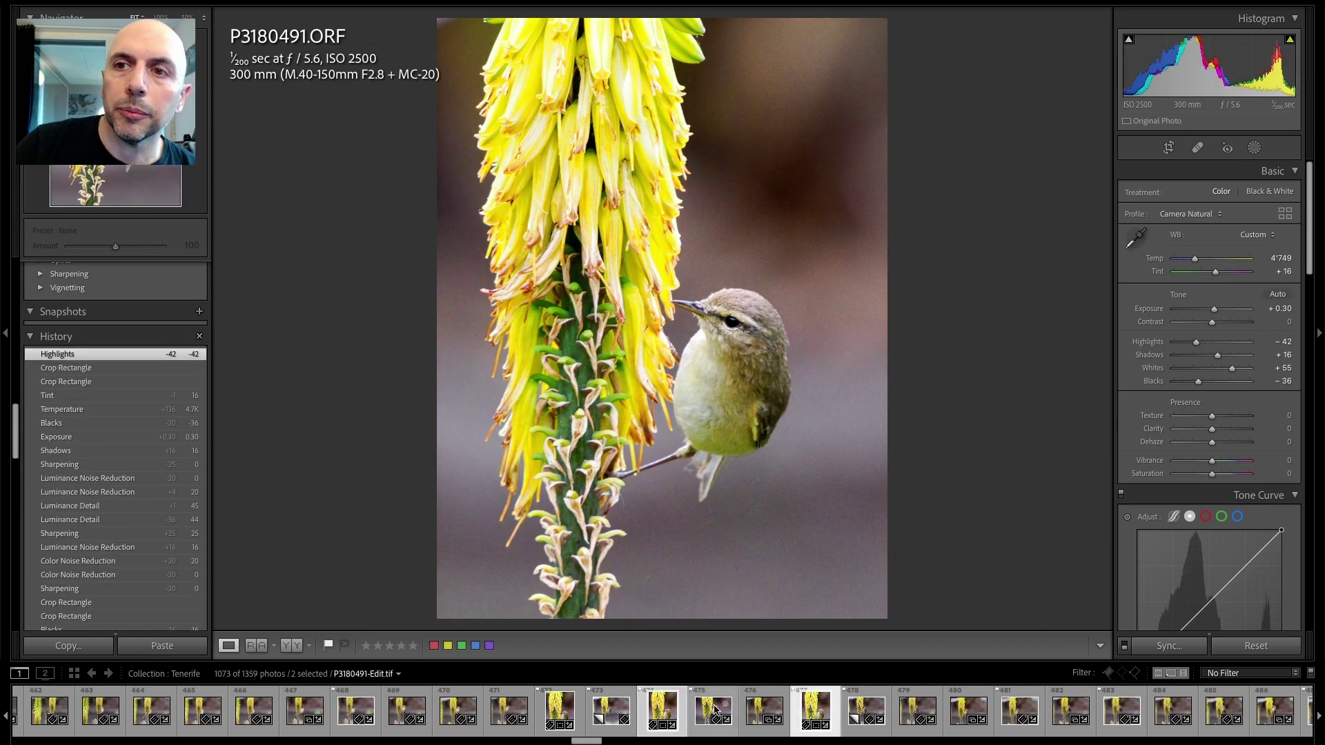
left_click(654, 712)
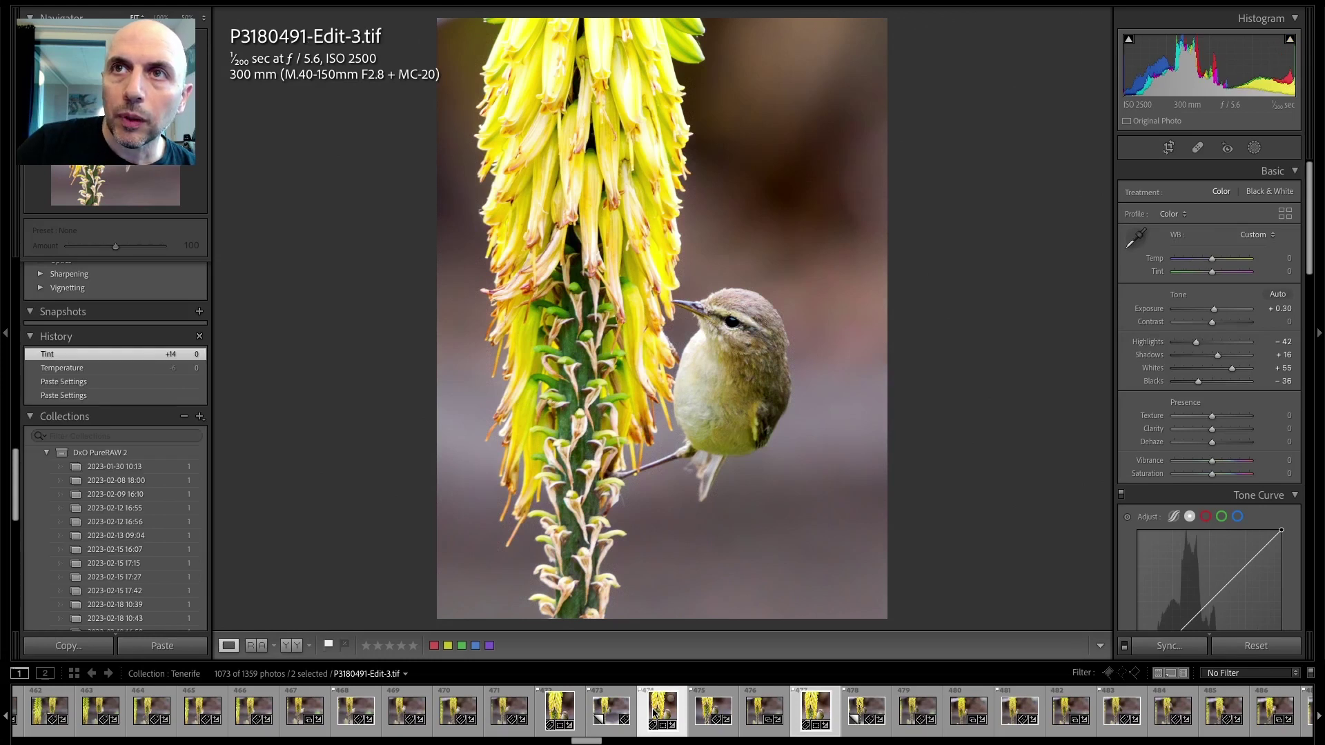
left_click(814, 713)
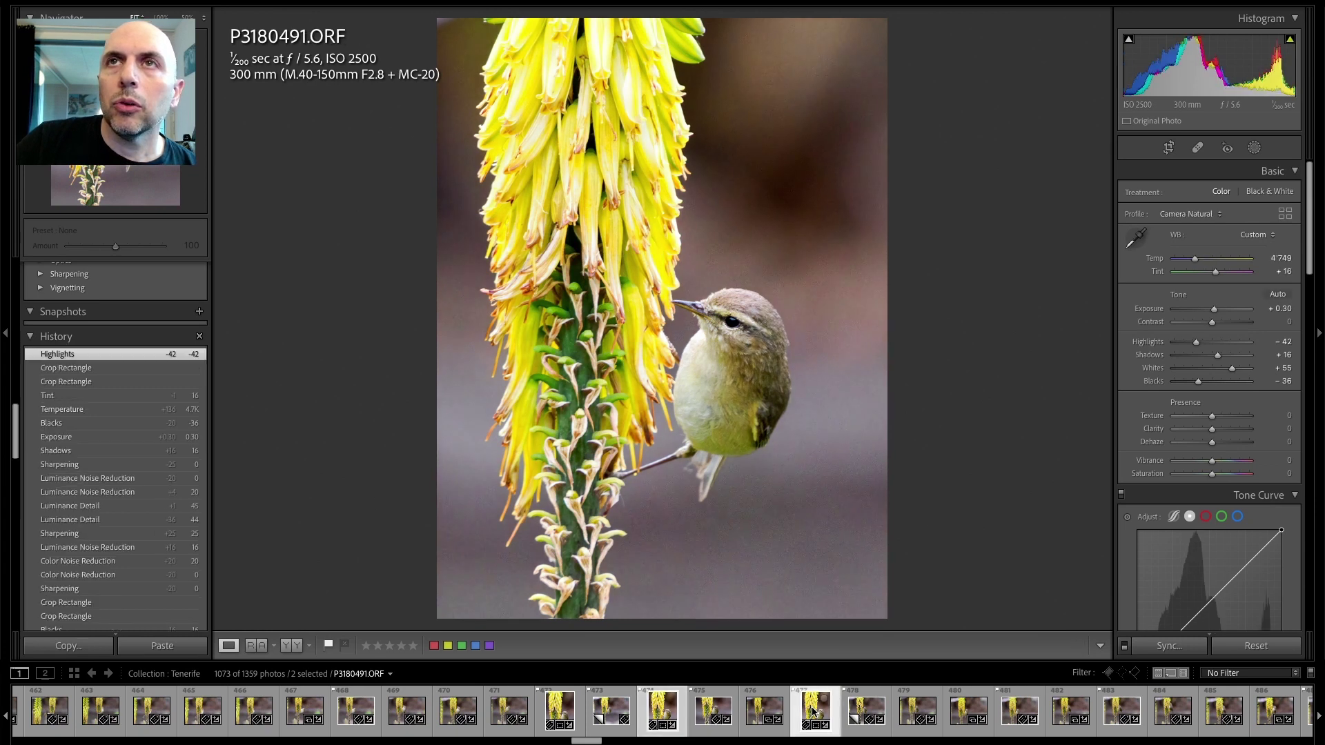
left_click(661, 712)
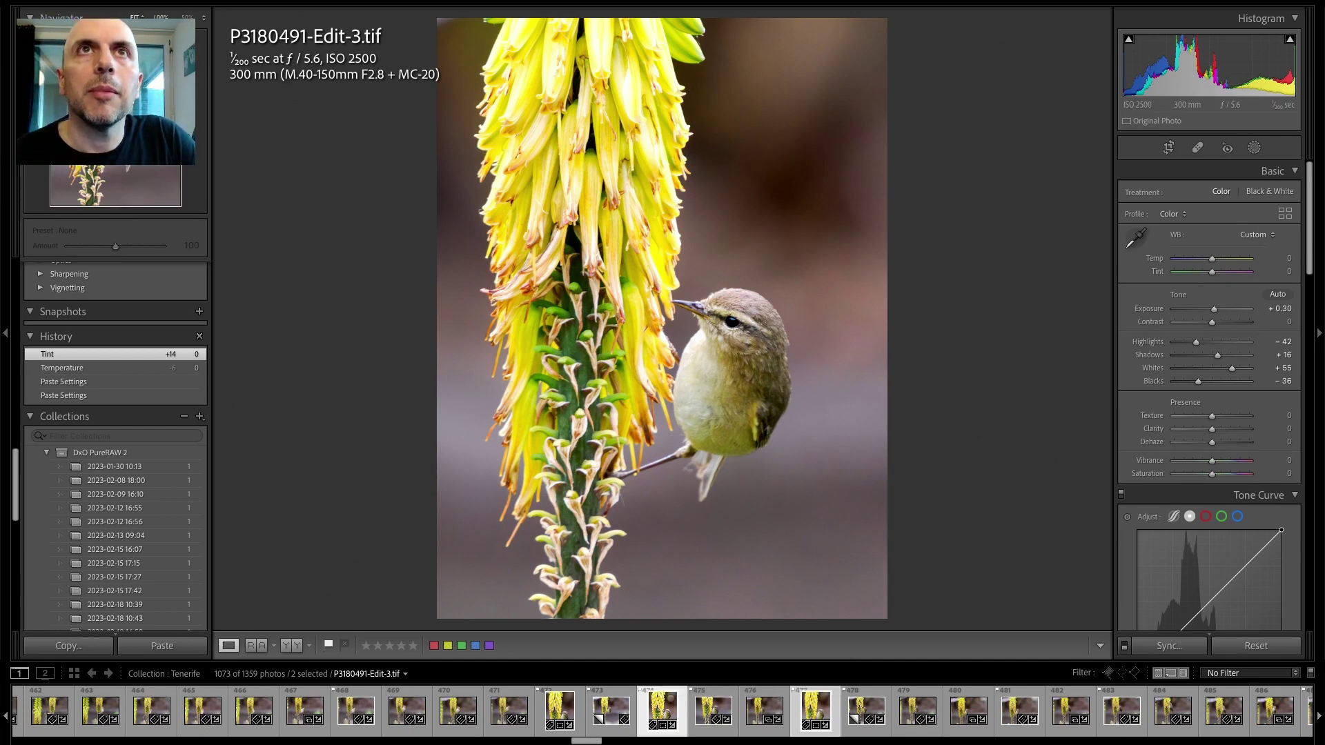
- Examine the bird at 100% in P3180491-Edit-3.tif and compare its noise and feather detail with P3180491.ORF
left_click(161, 18)
left_click_drag(572, 384, 773, 126)
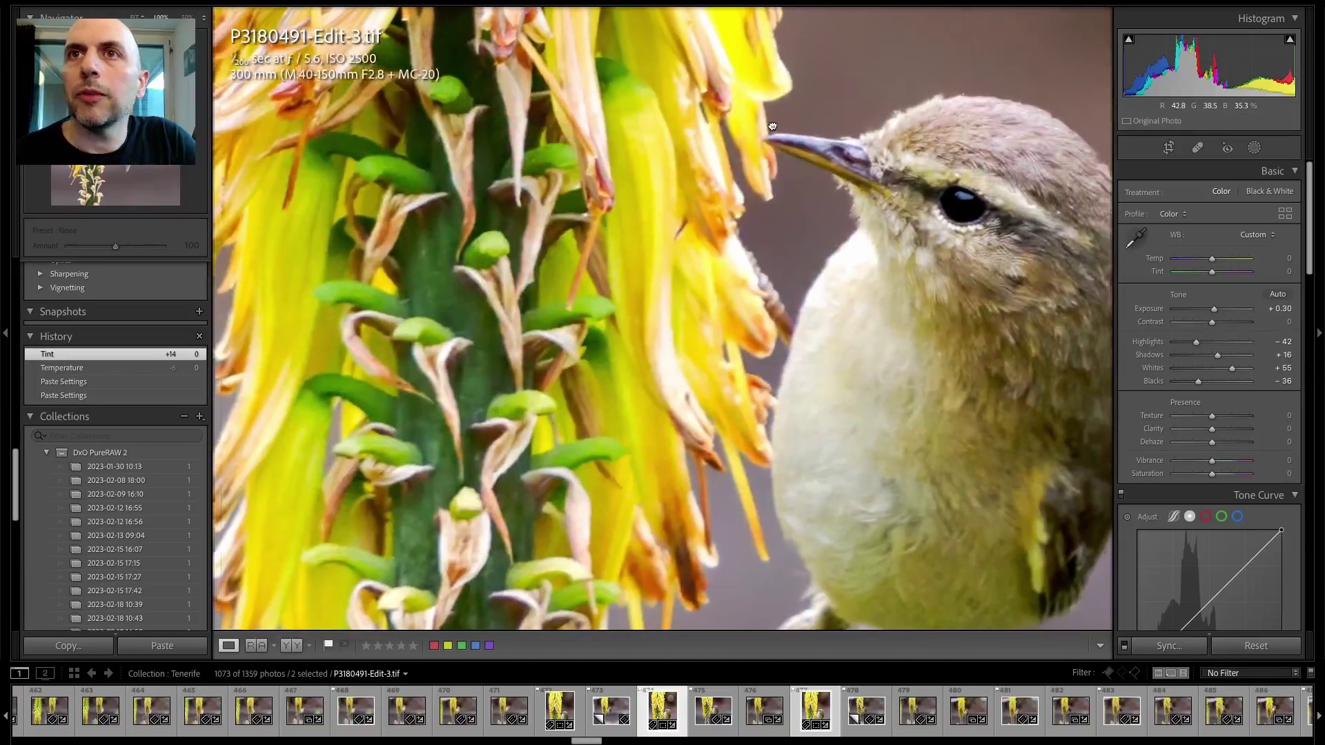
left_click_drag(754, 276, 614, 214)
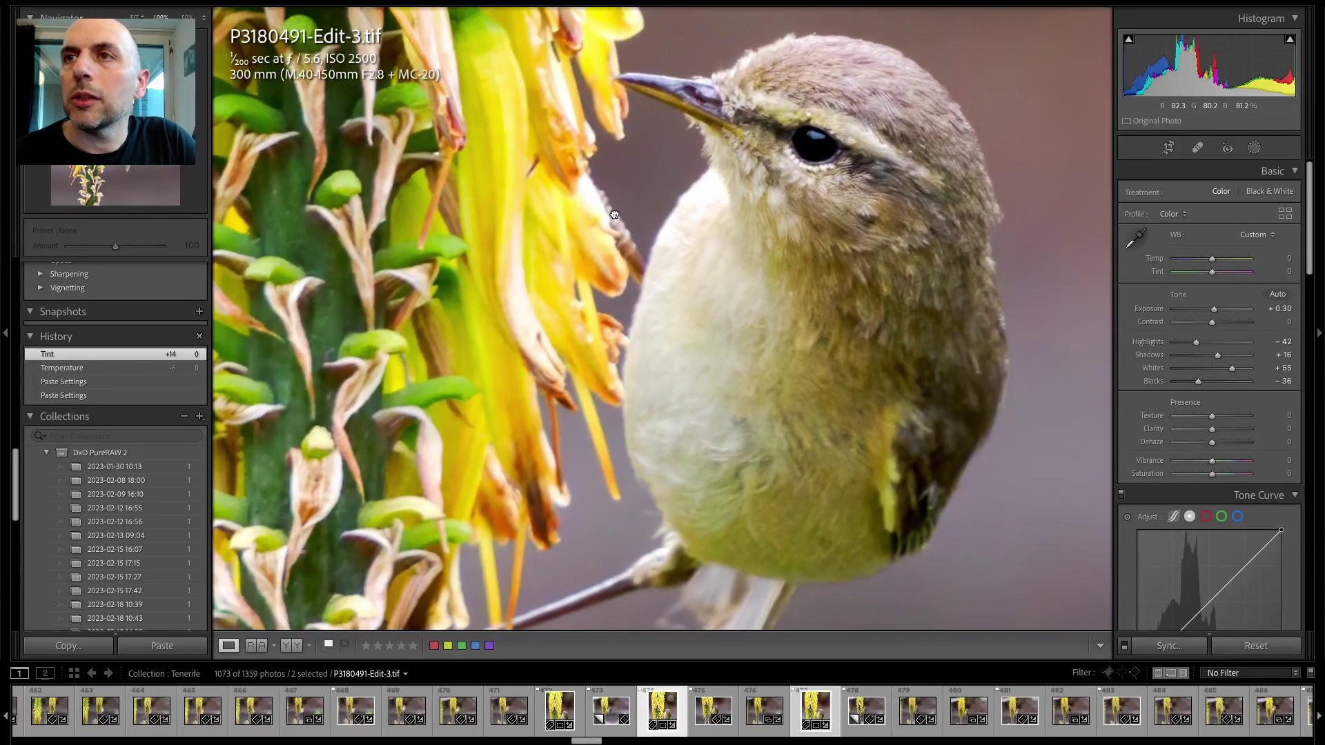
left_click(816, 712)
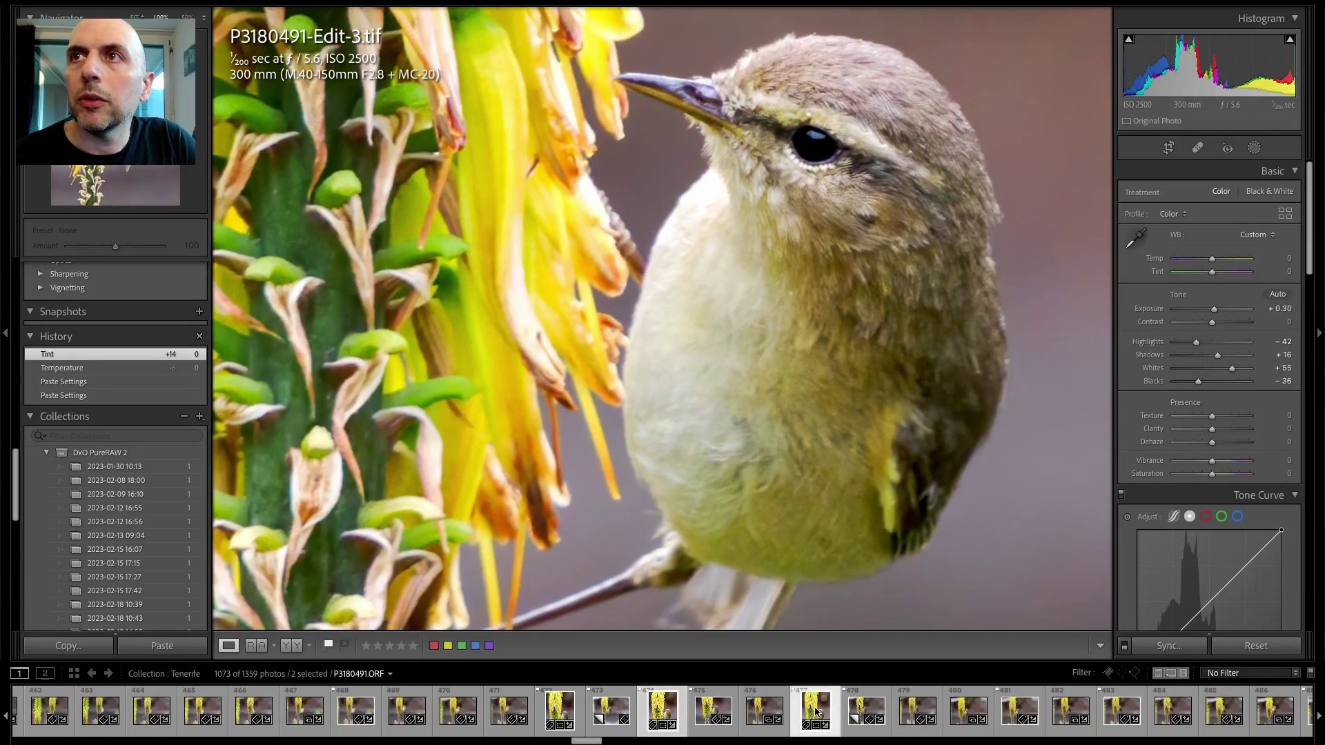
left_click_drag(645, 508, 665, 184)
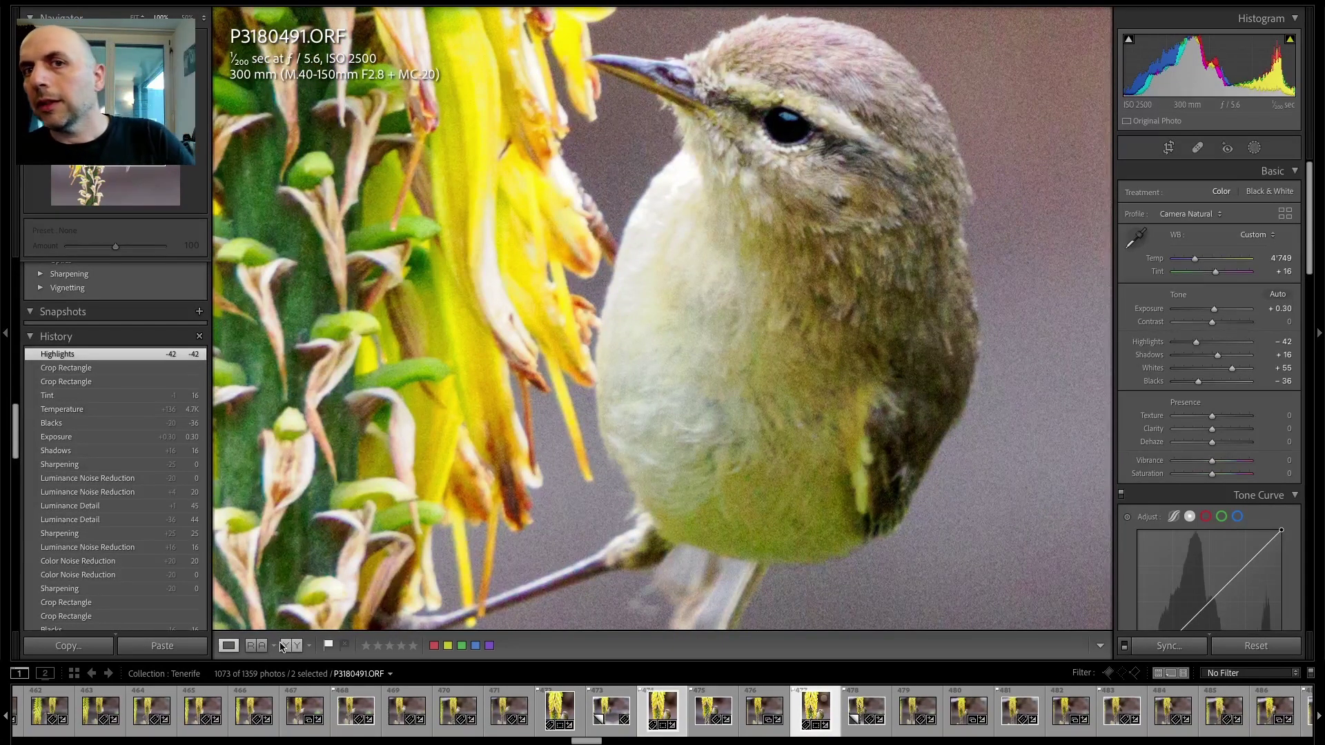
- Set up the Reference View with P3180491.ORF as the reference photo and P3180491-Edit-3.tif as the active photo
left_click(259, 646)
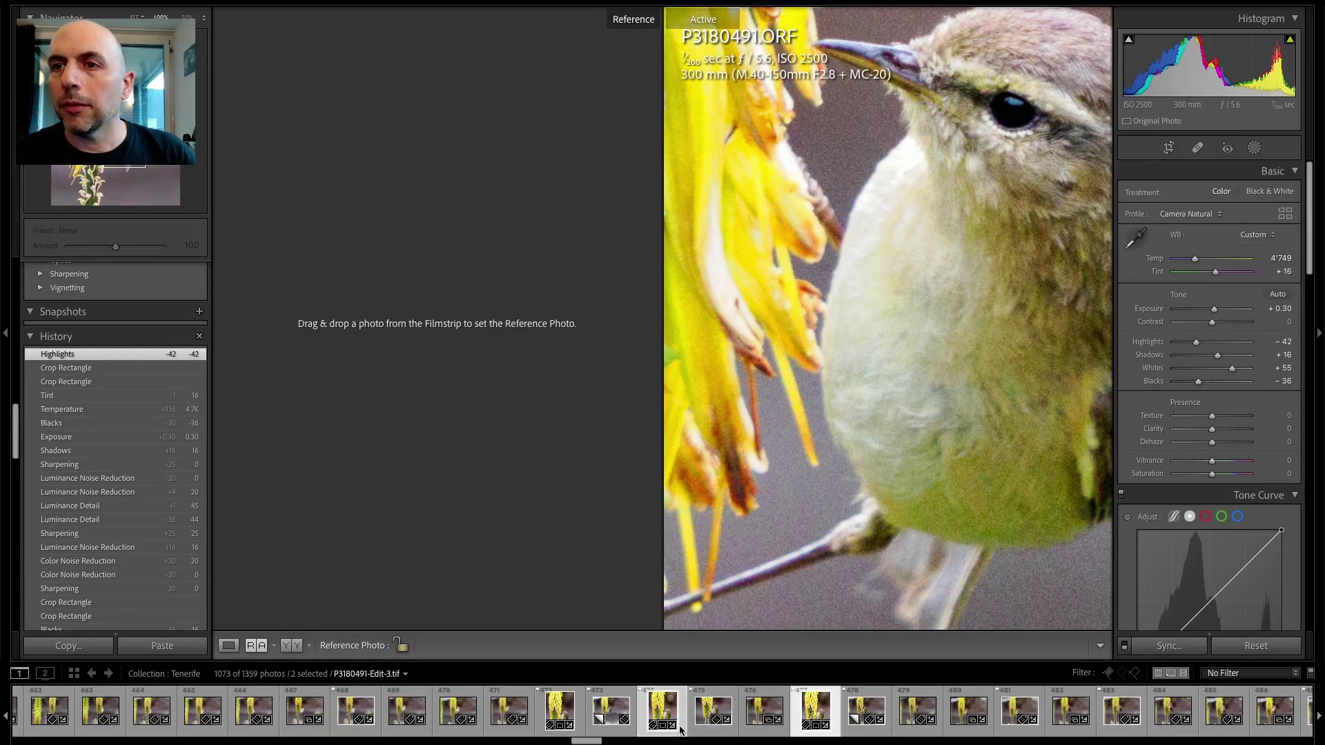
left_click_drag(662, 710, 498, 423)
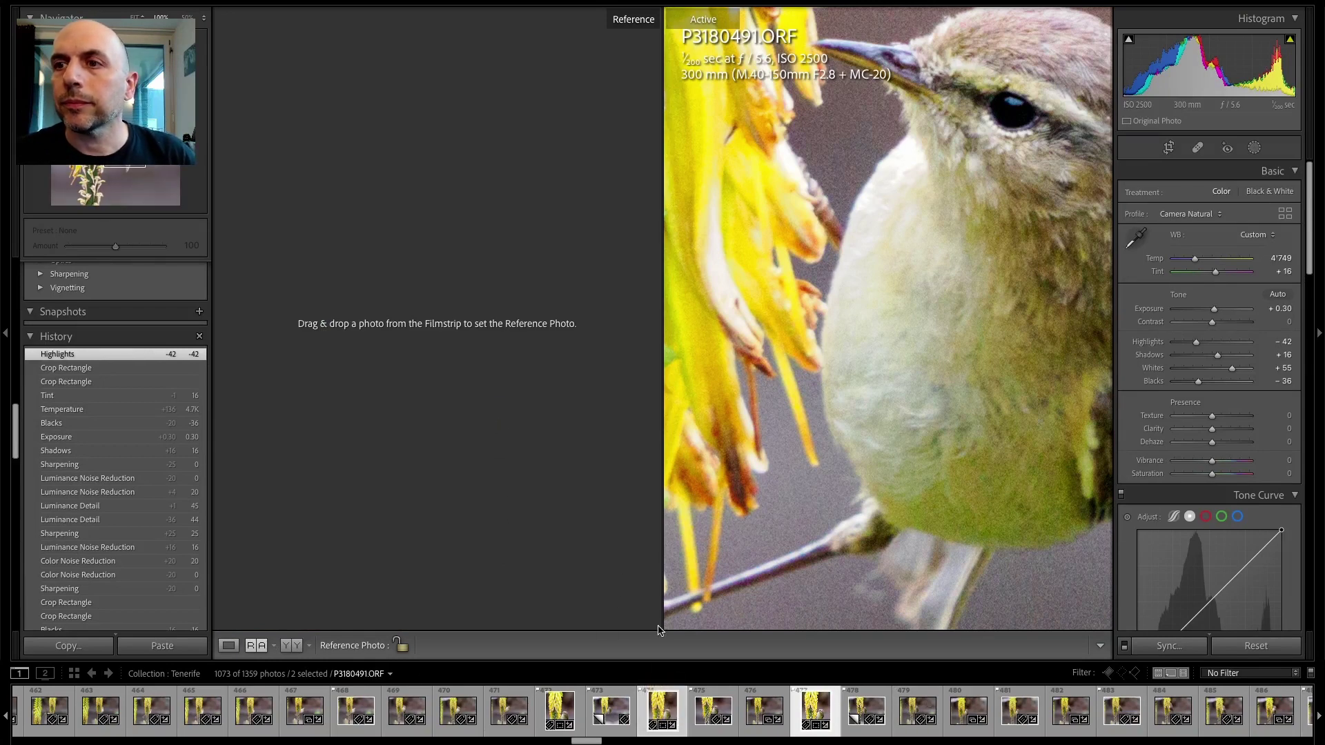
left_click_drag(809, 706, 428, 414)
left_click(652, 705)
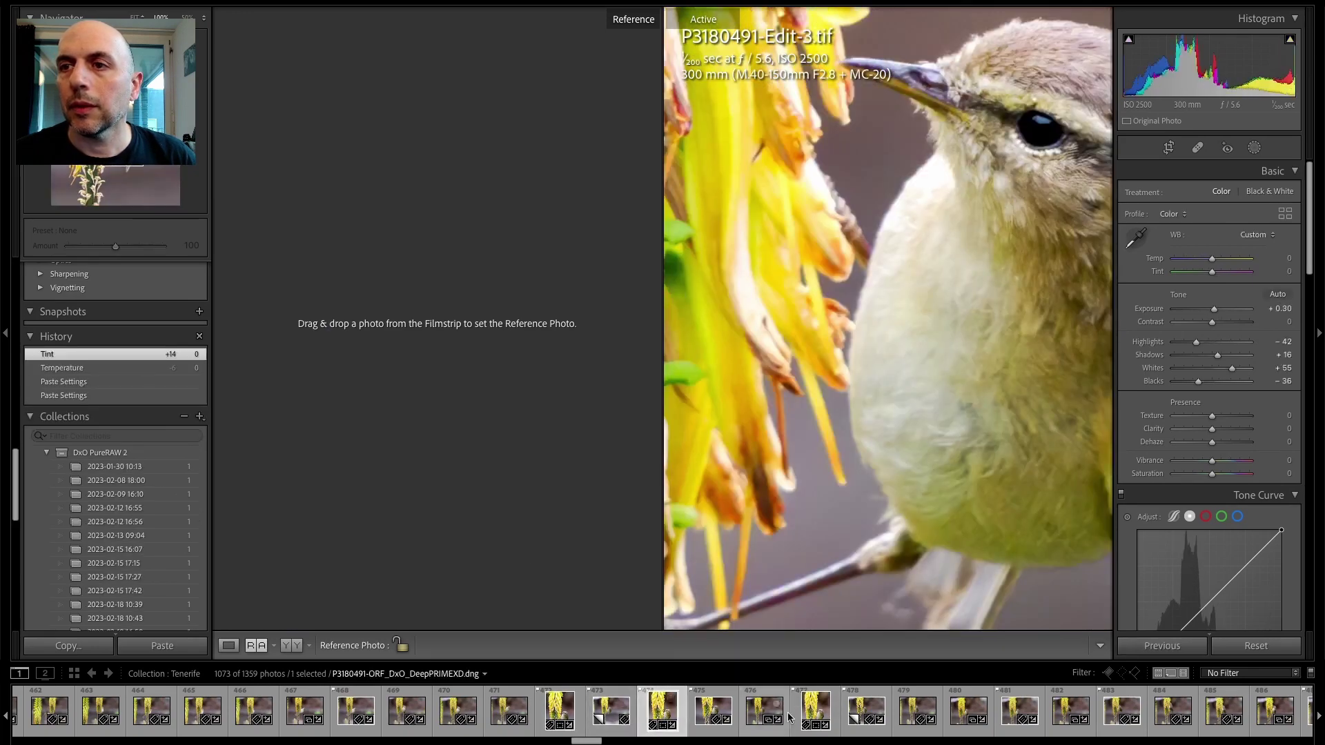
left_click_drag(818, 711, 447, 401)
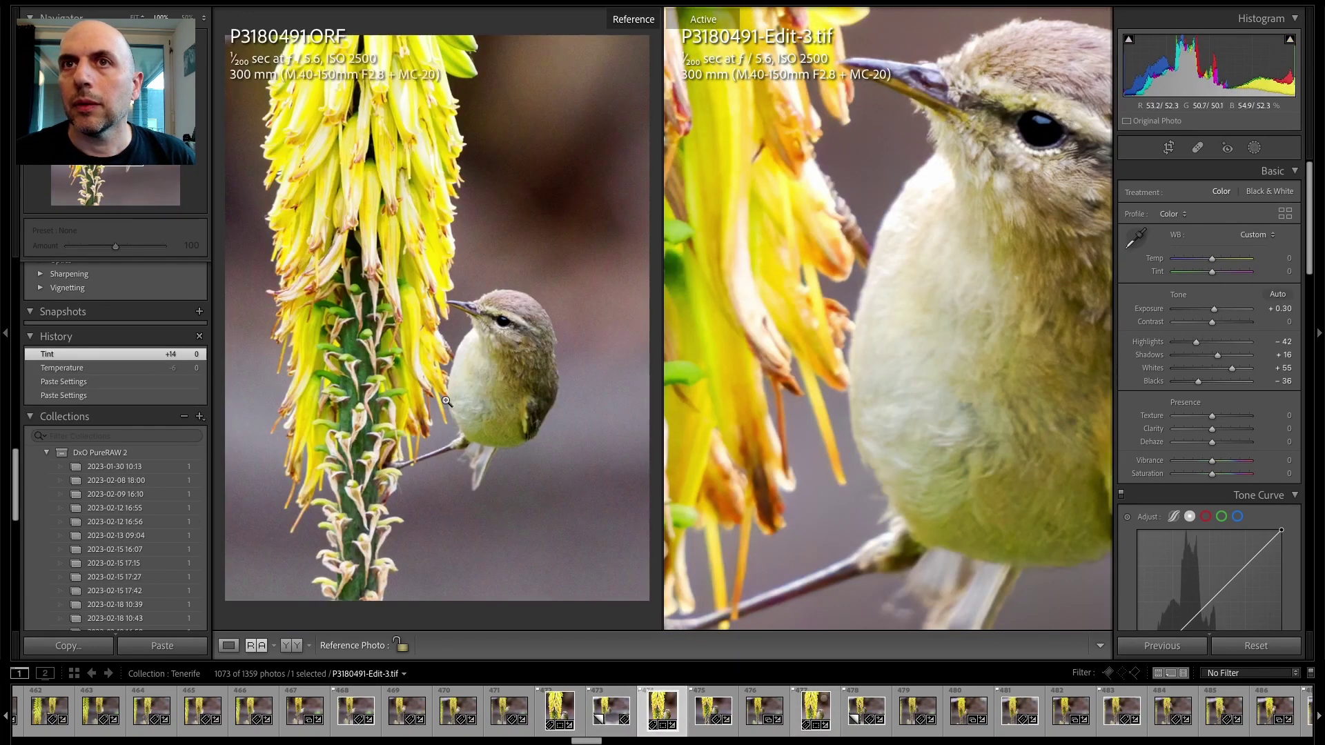
- Compare the bird up close in the reference and active photos, with the side panels hidden and both views aligned on it
left_click(491, 367)
left_click_drag(397, 333, 376, 248)
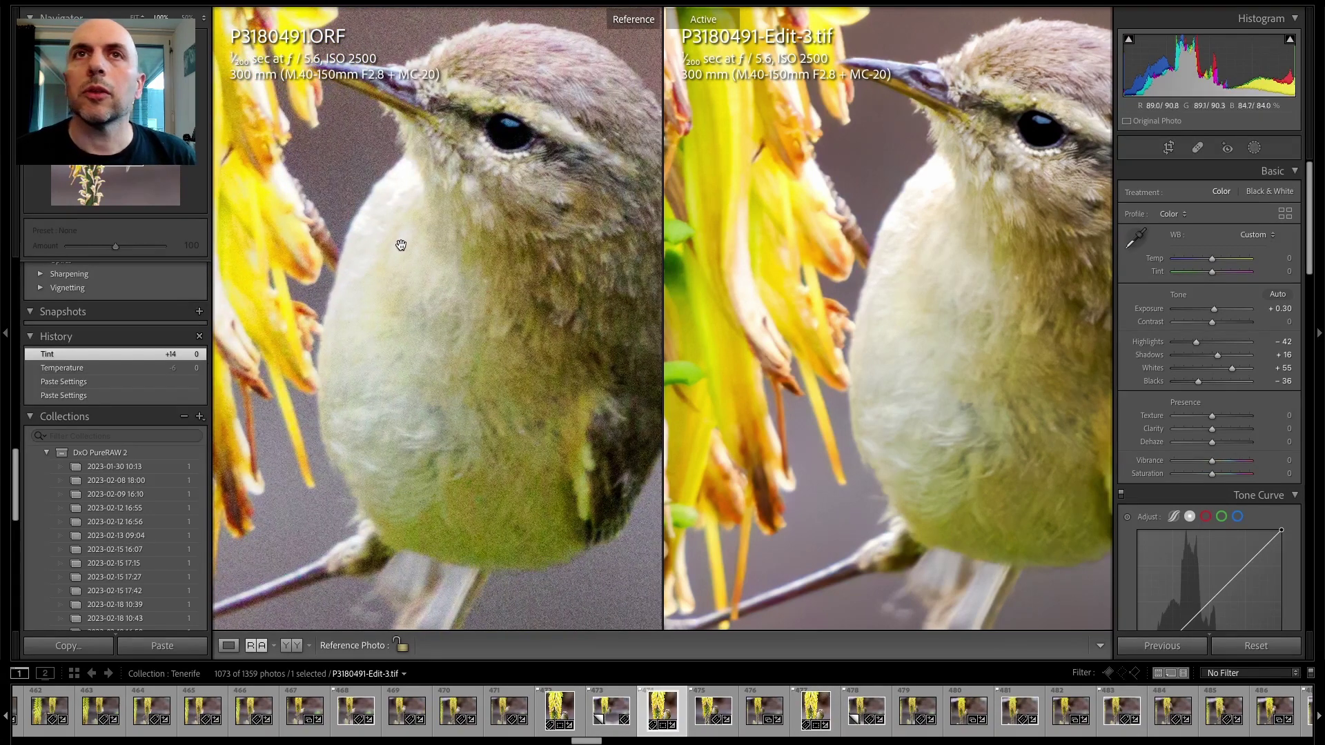
key("Tab")
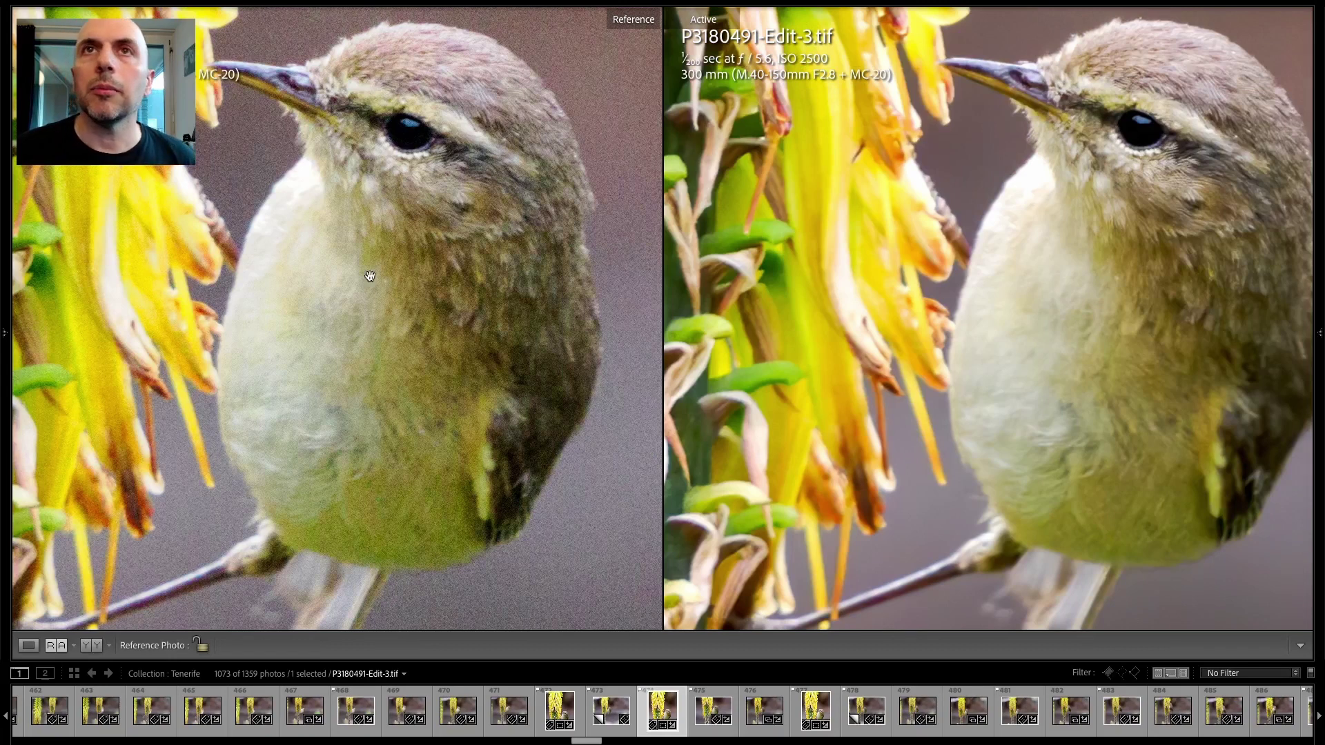
left_click_drag(349, 274, 322, 353)
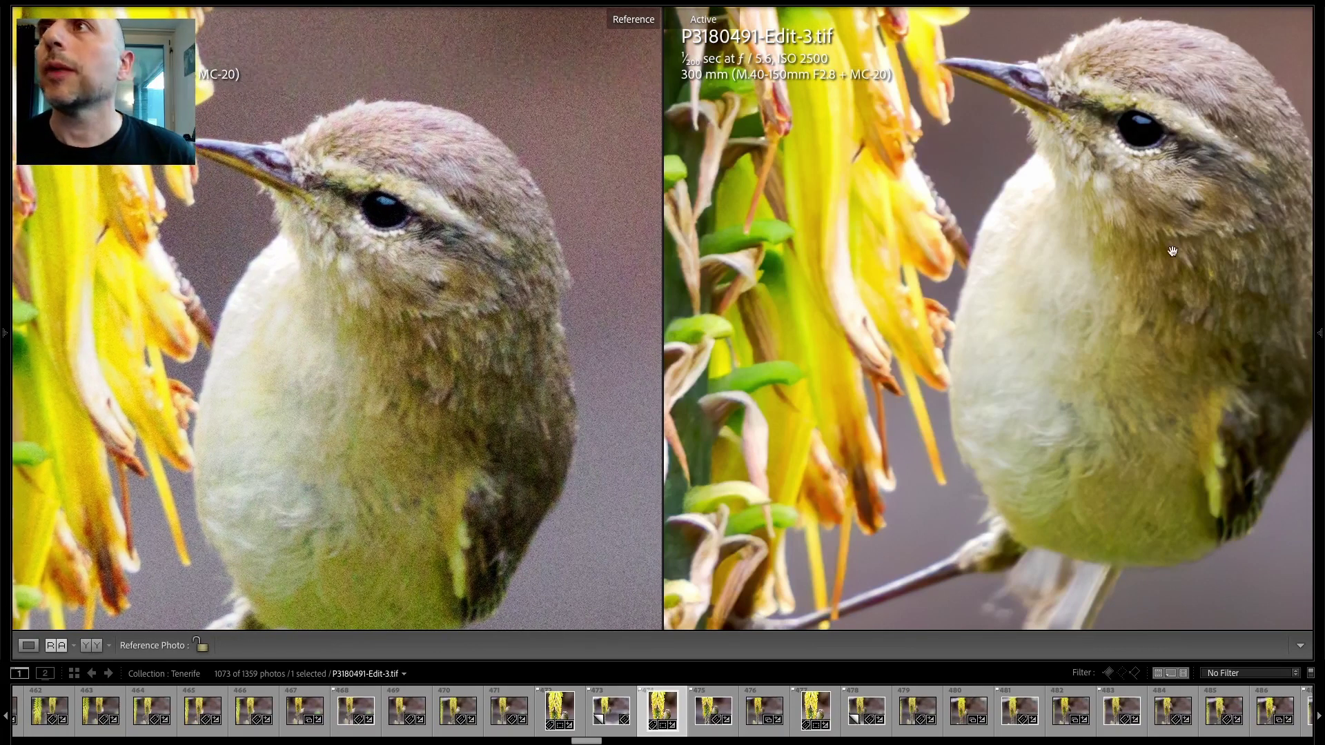
left_click_drag(1178, 236, 1135, 391)
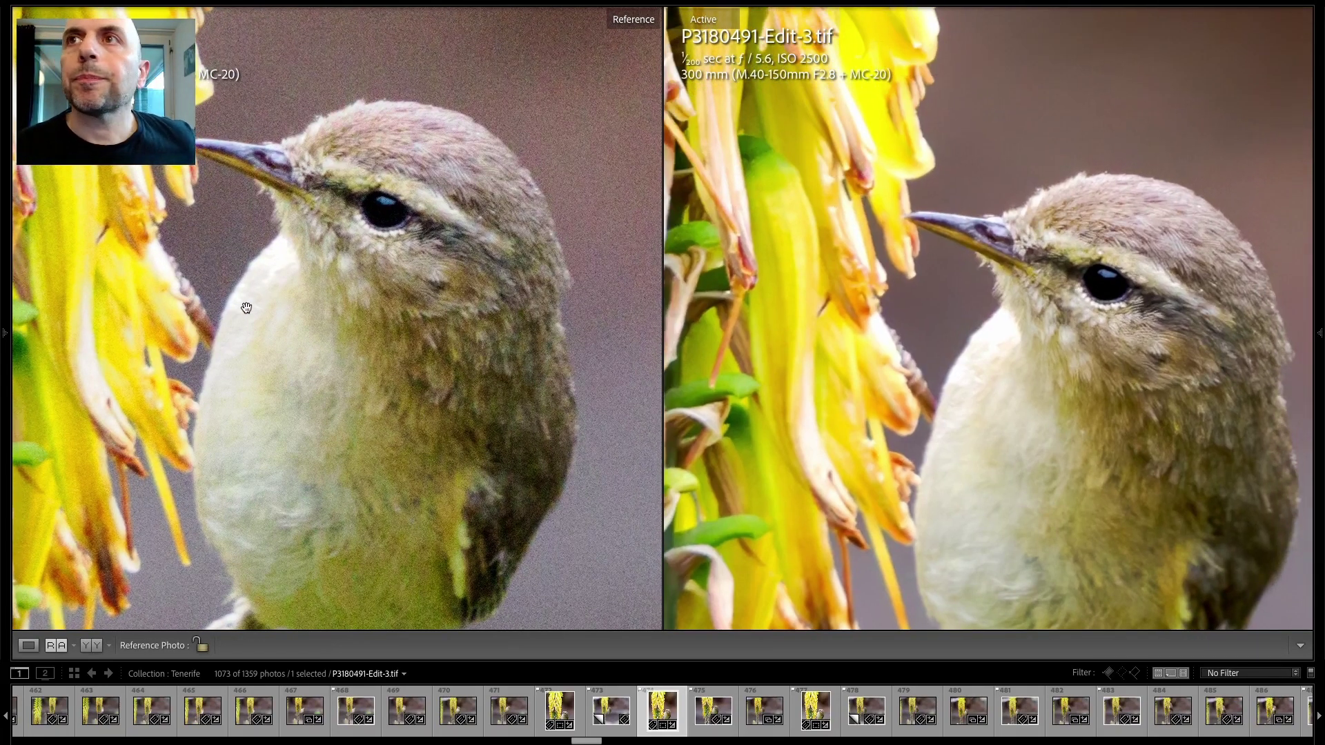
left_click_drag(232, 308, 267, 298)
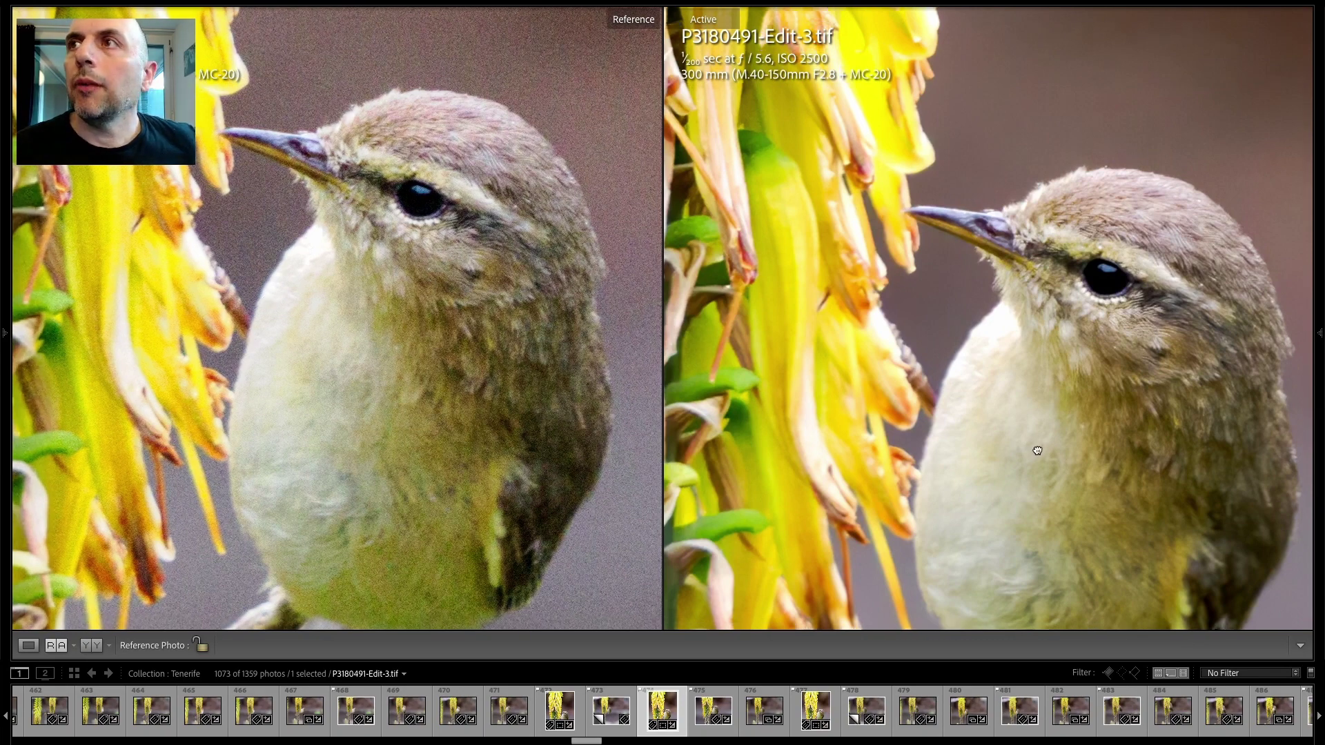
left_click_drag(959, 448, 1039, 361)
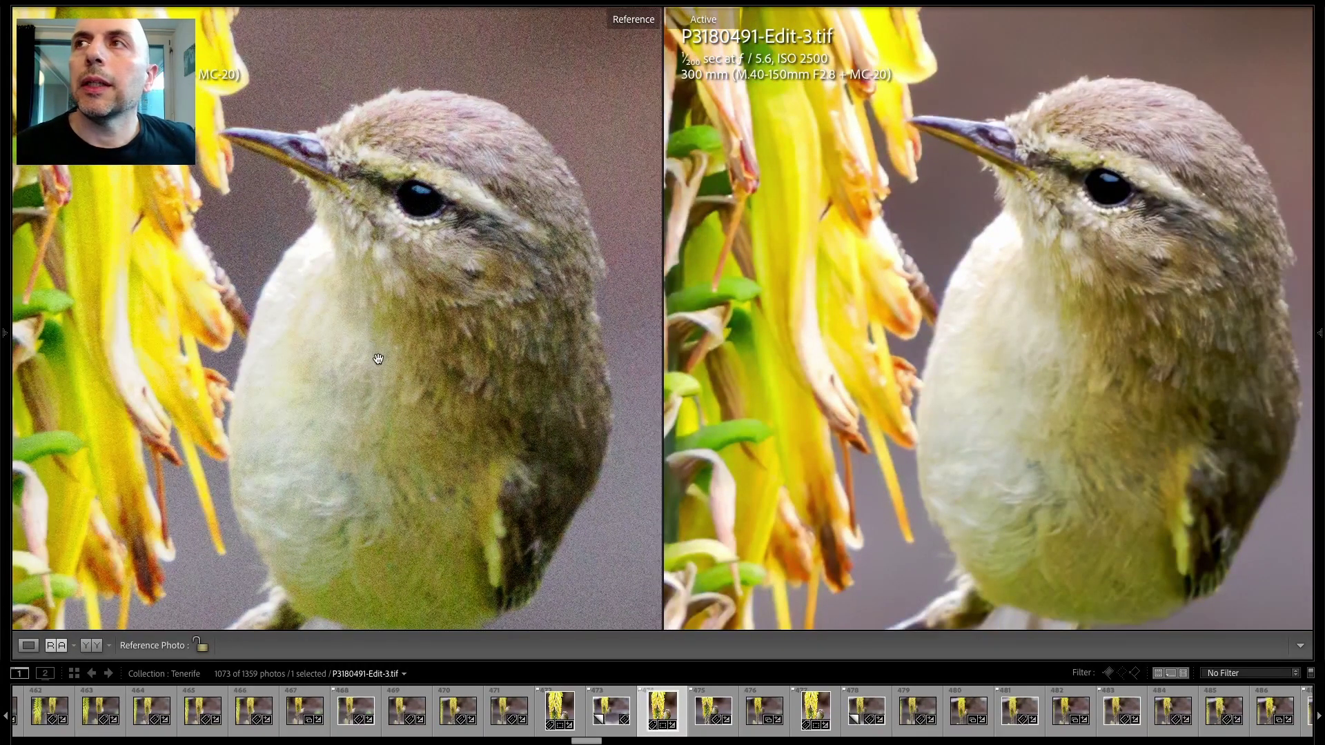
left_click_drag(376, 358, 377, 346)
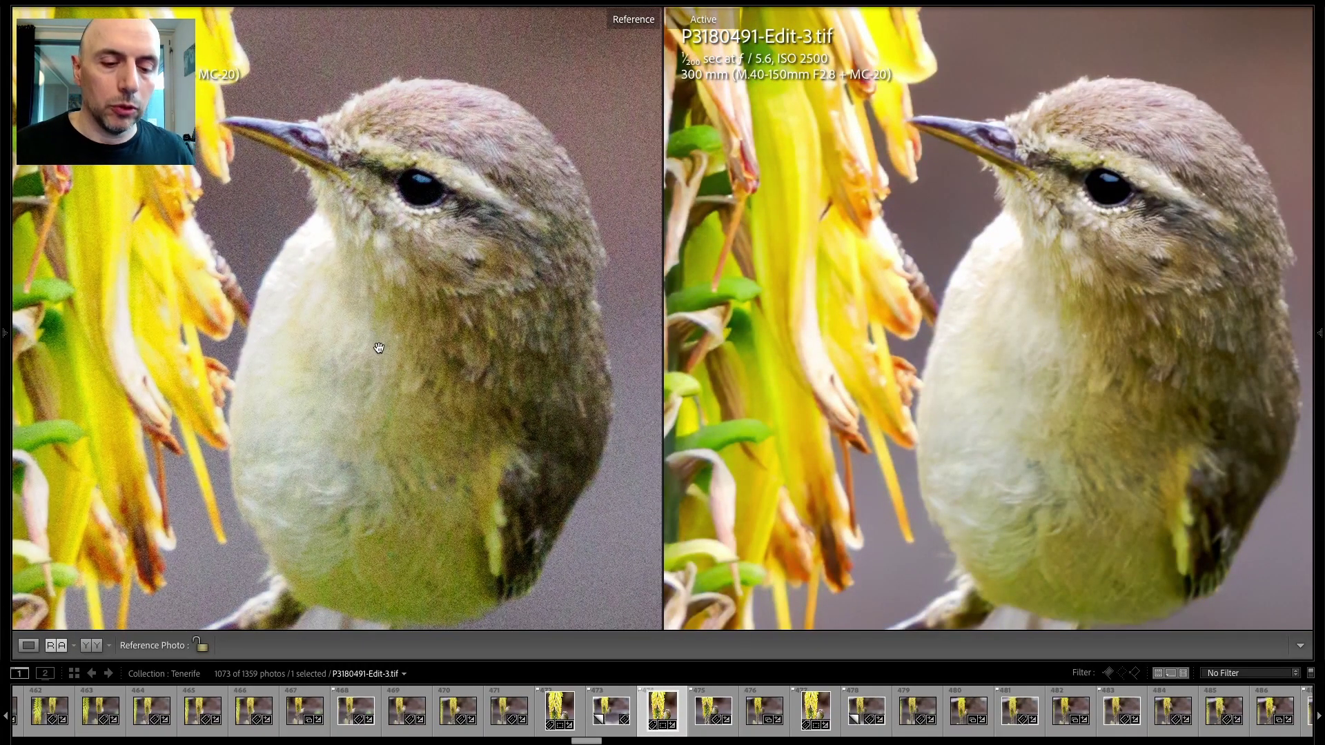
left_click(390, 361)
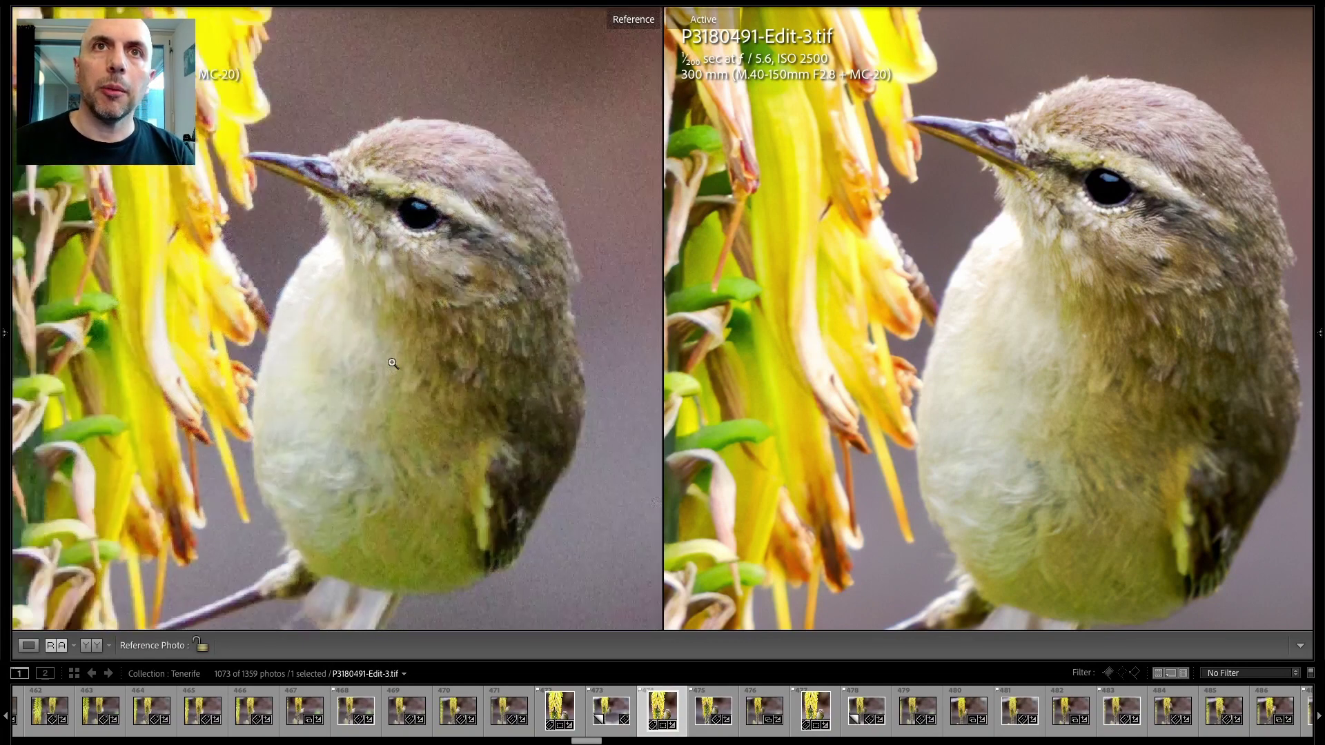
left_click(924, 340)
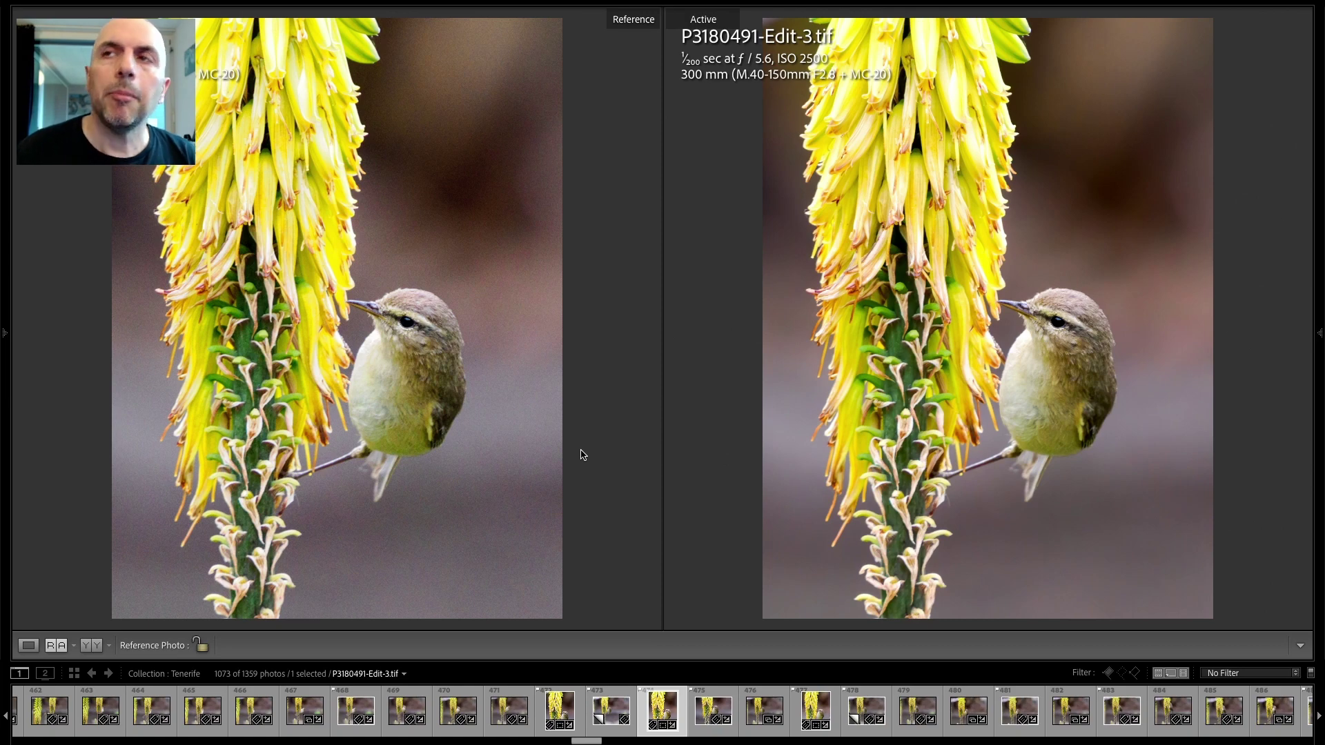
- Restore the side panels and leave the Reference View so that P3180491-Edit-3.tif is shown alone
key("Tab")
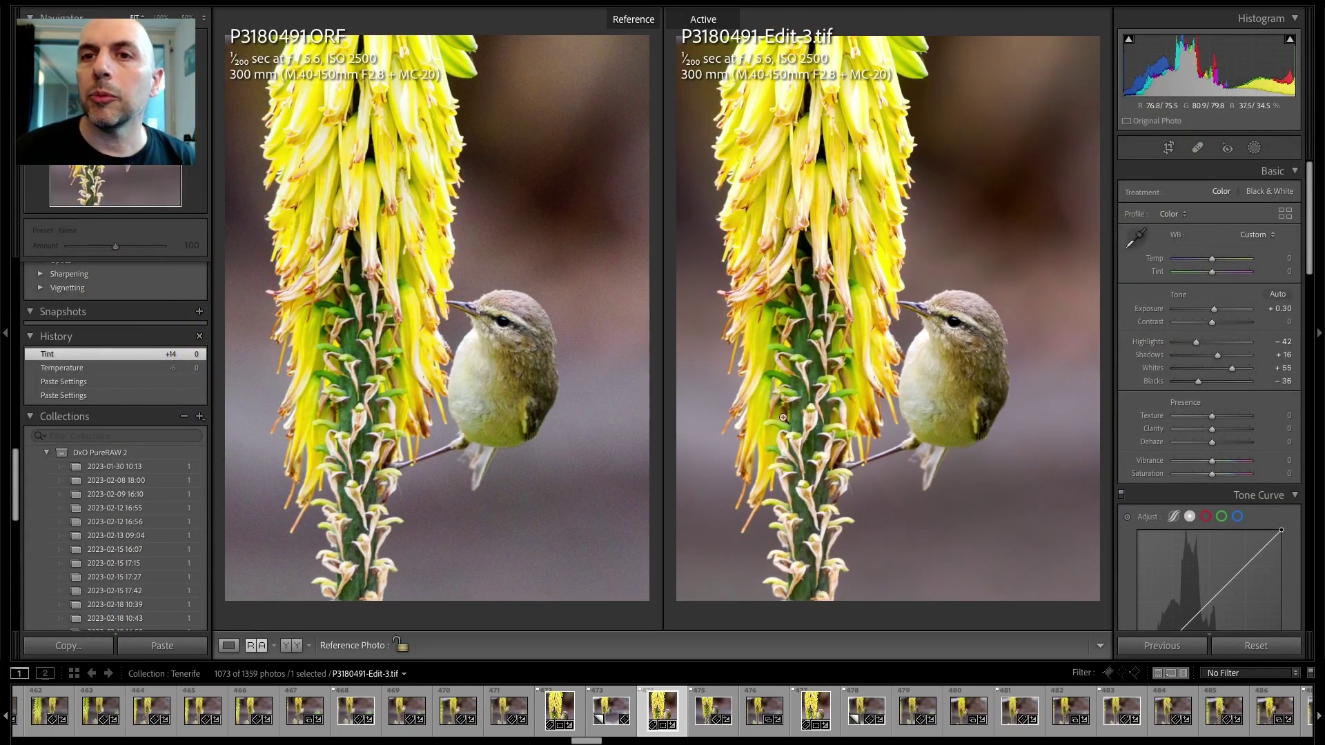
left_click(814, 712)
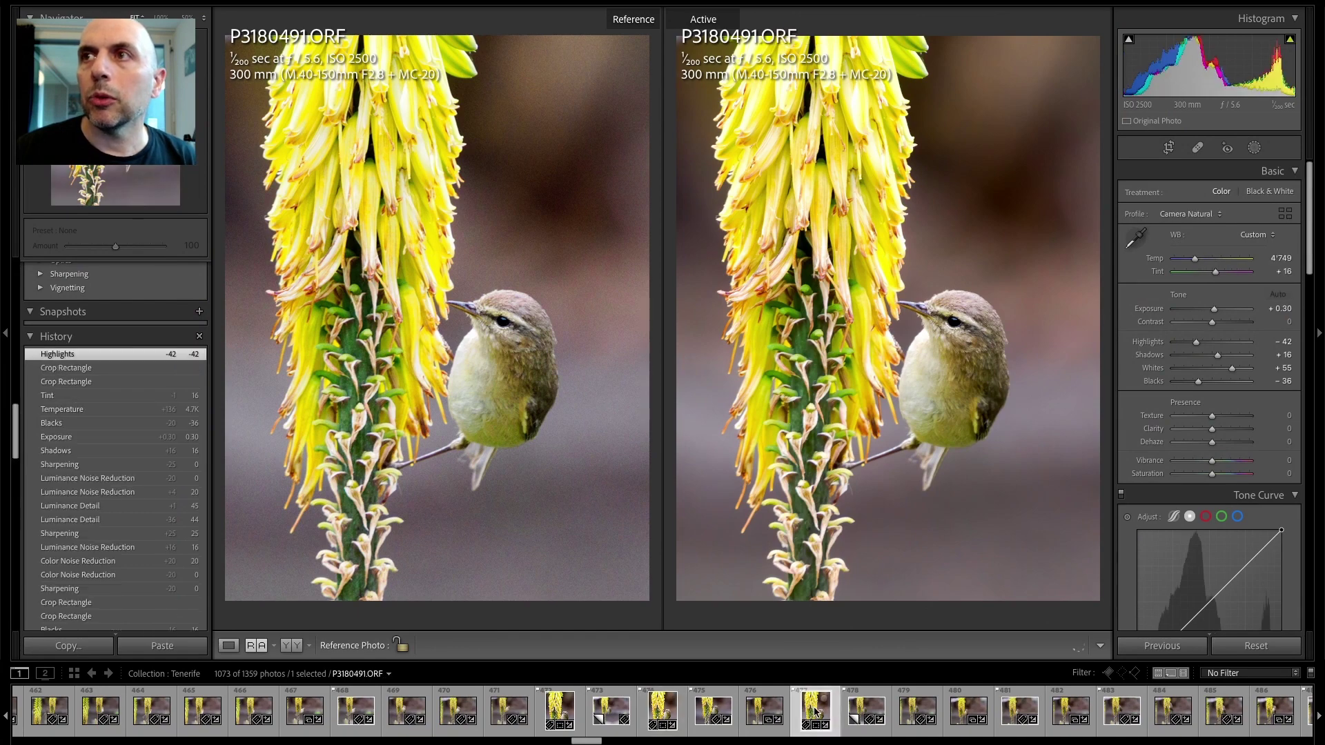
left_click(659, 717)
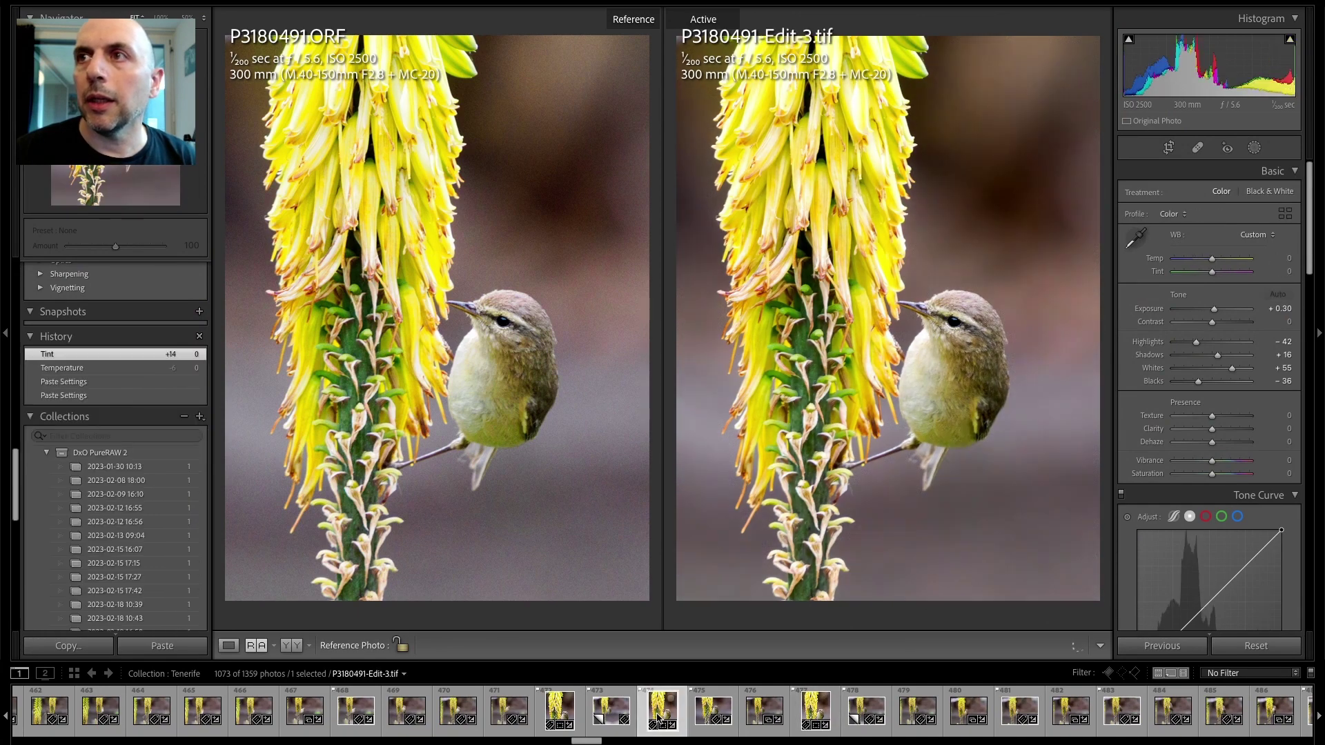
left_click(227, 646)
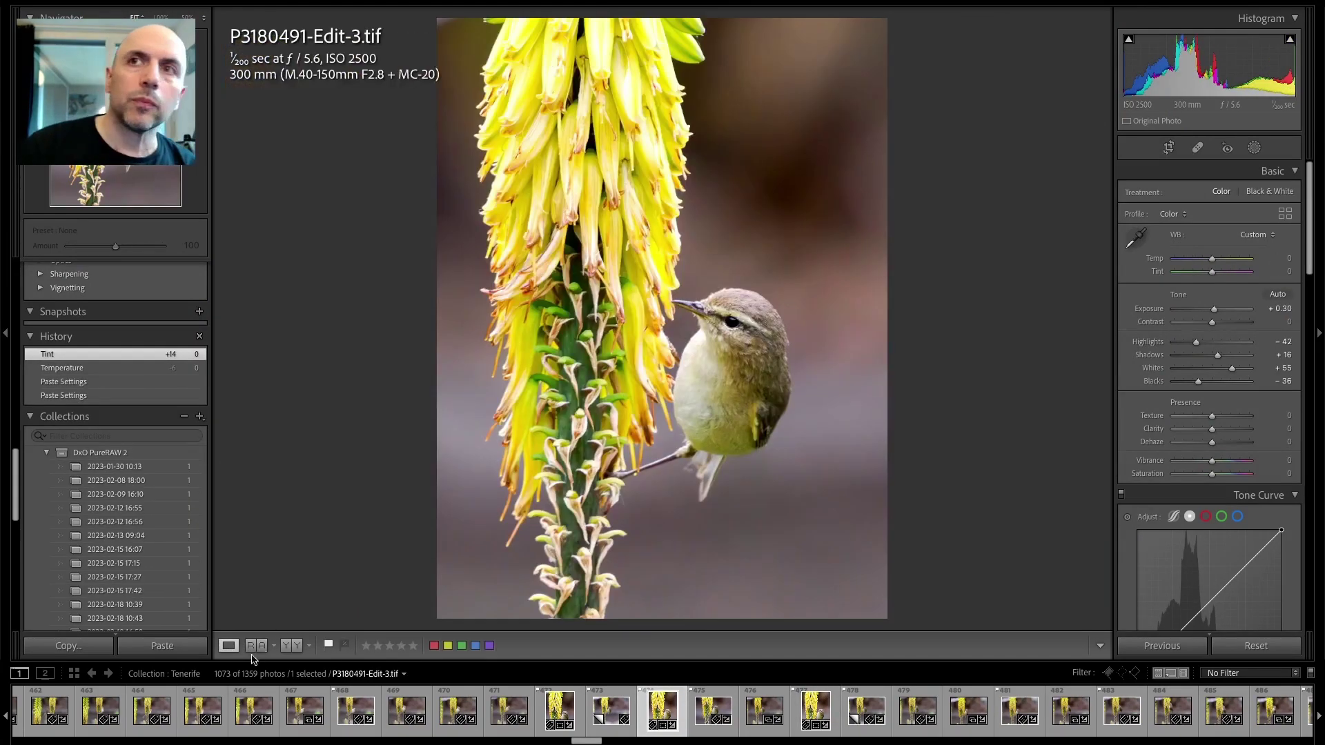
- Fine-tune the Tint of P3180491-Edit-3.tif to +2 while checking the bird up close, and return to the full photo
left_click(713, 354)
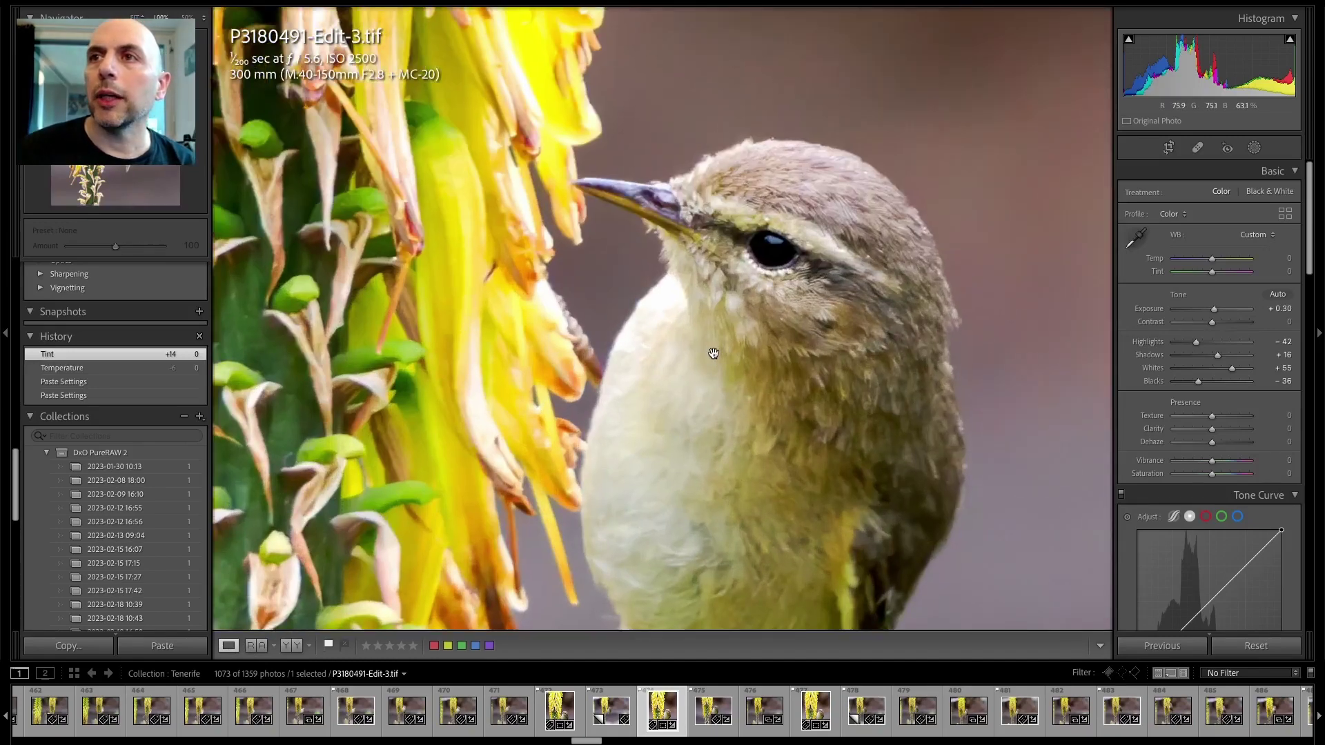
left_click(1213, 273)
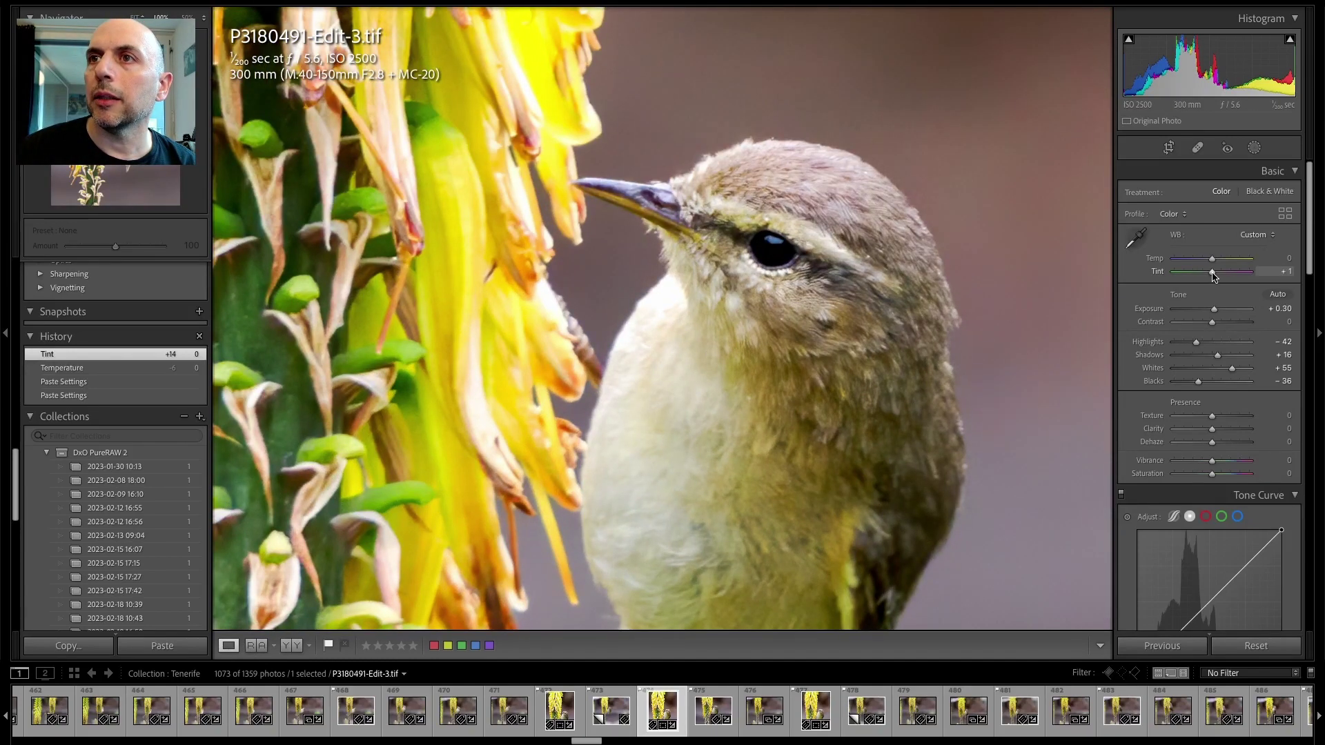
left_click_drag(1213, 275, 1213, 275)
left_click(987, 295)
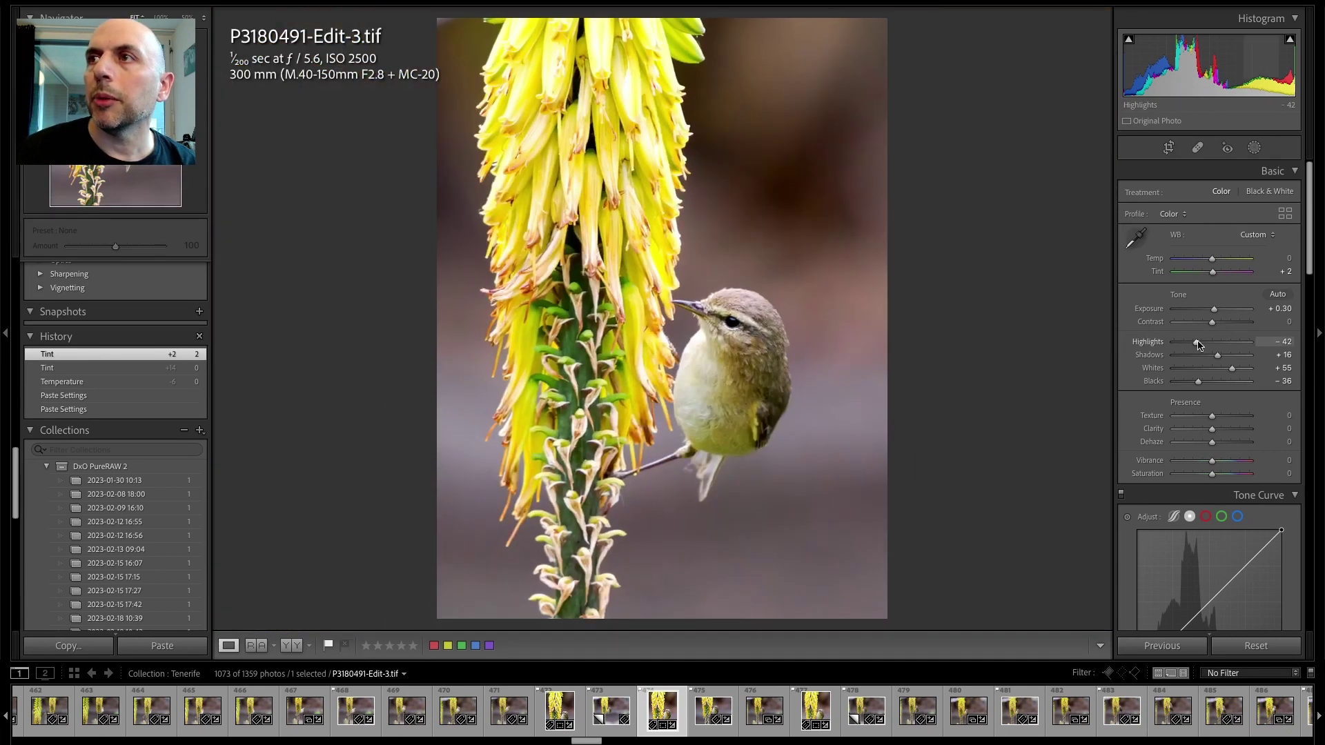
- Adjust the tone of P3180491-Edit-3.tif: Highlights -68, Whites +38, Exposure +0.70 and Blacks -57
left_click_drag(1202, 345, 1186, 346)
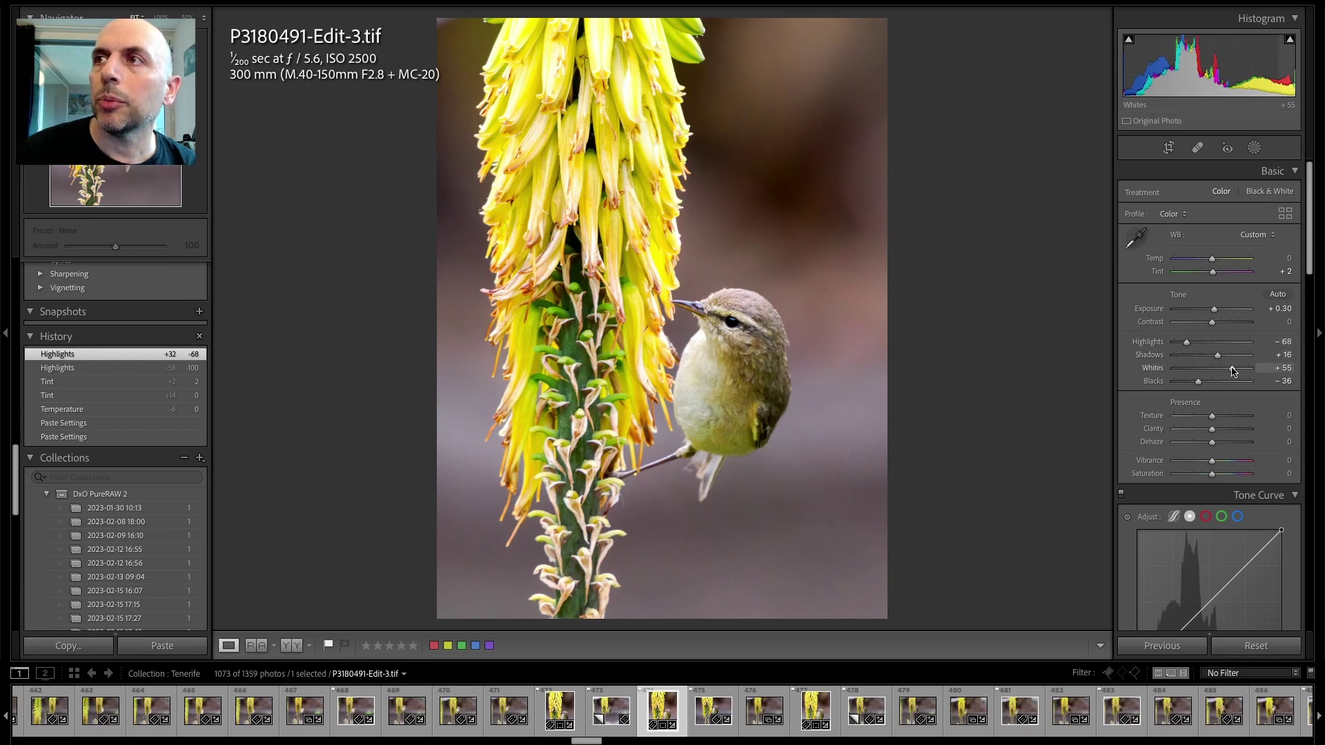
left_click_drag(1234, 373, 1226, 371)
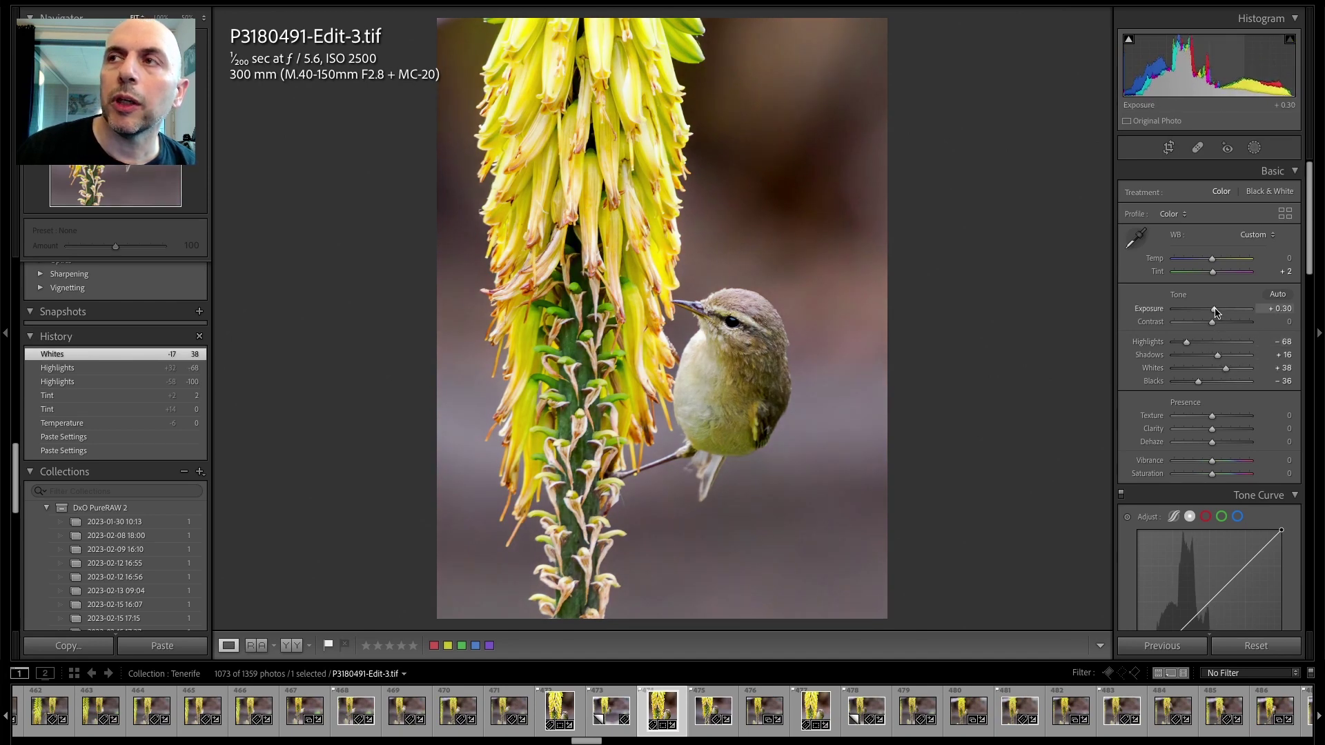
left_click_drag(1216, 311, 1220, 313)
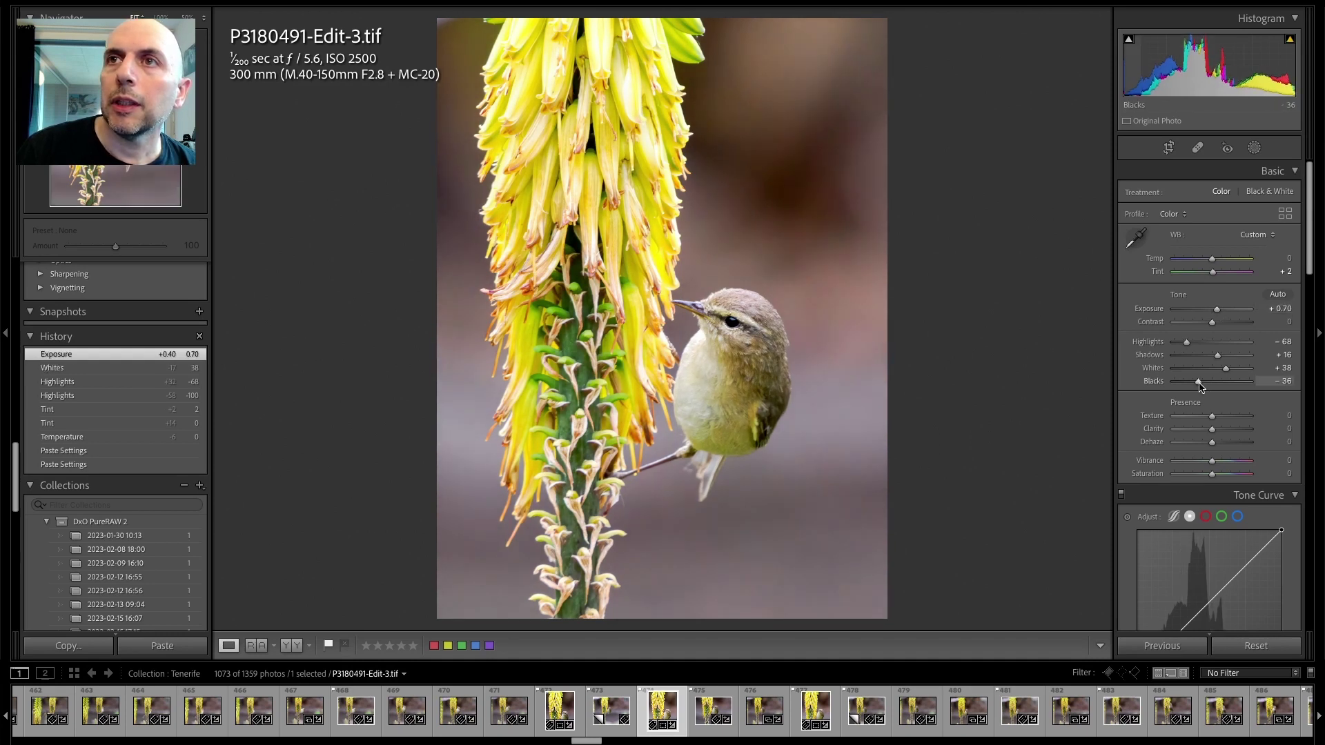
left_click_drag(1200, 383, 1192, 386)
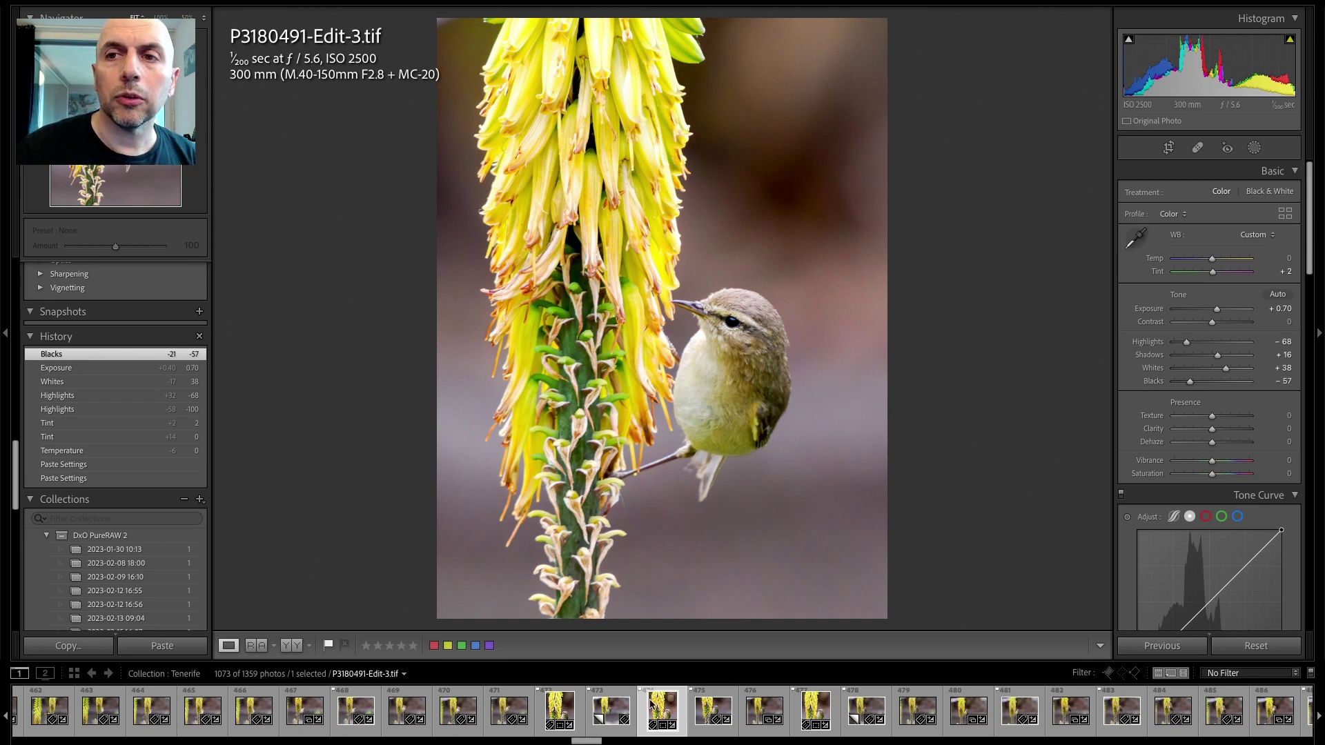
- Process P3180491.ORF with DxO PureRAW 2 using DeepPRIME, DNG output and the 'DxO' folder in the original image folder
left_click(816, 713)
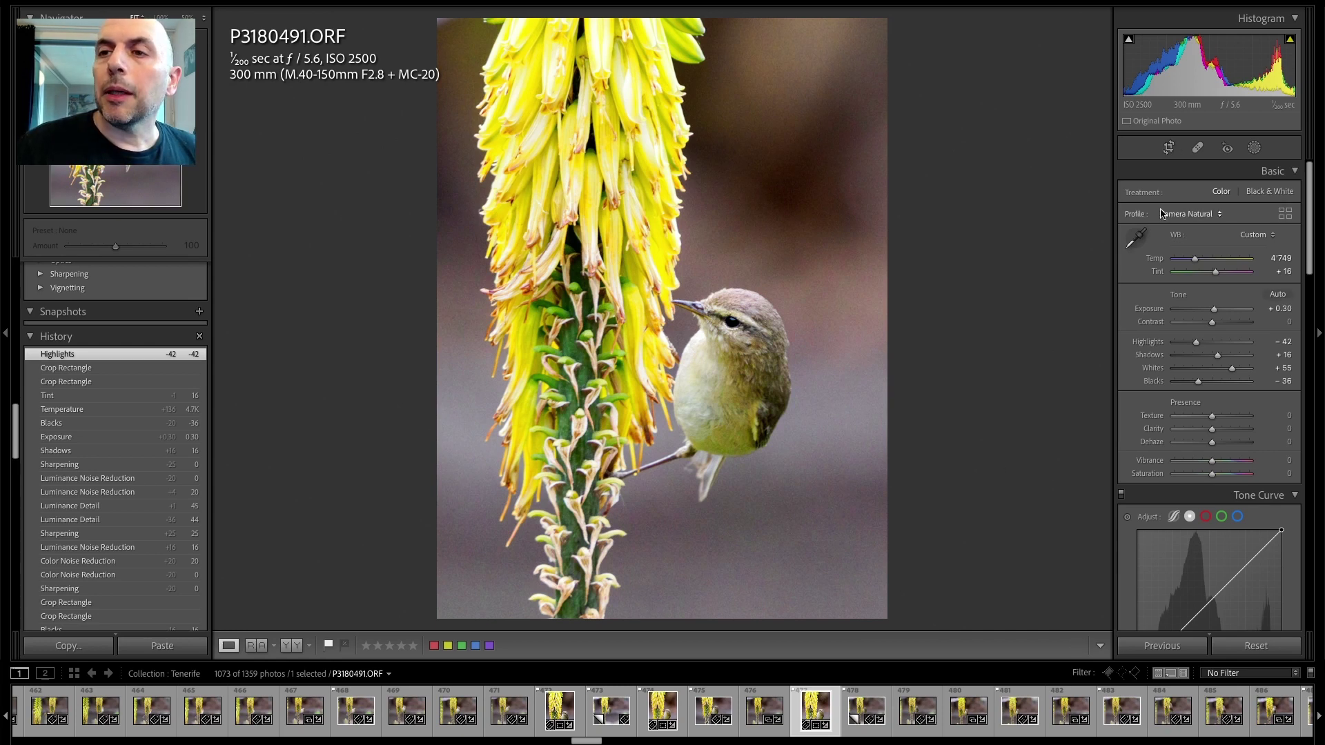
right_click(813, 711)
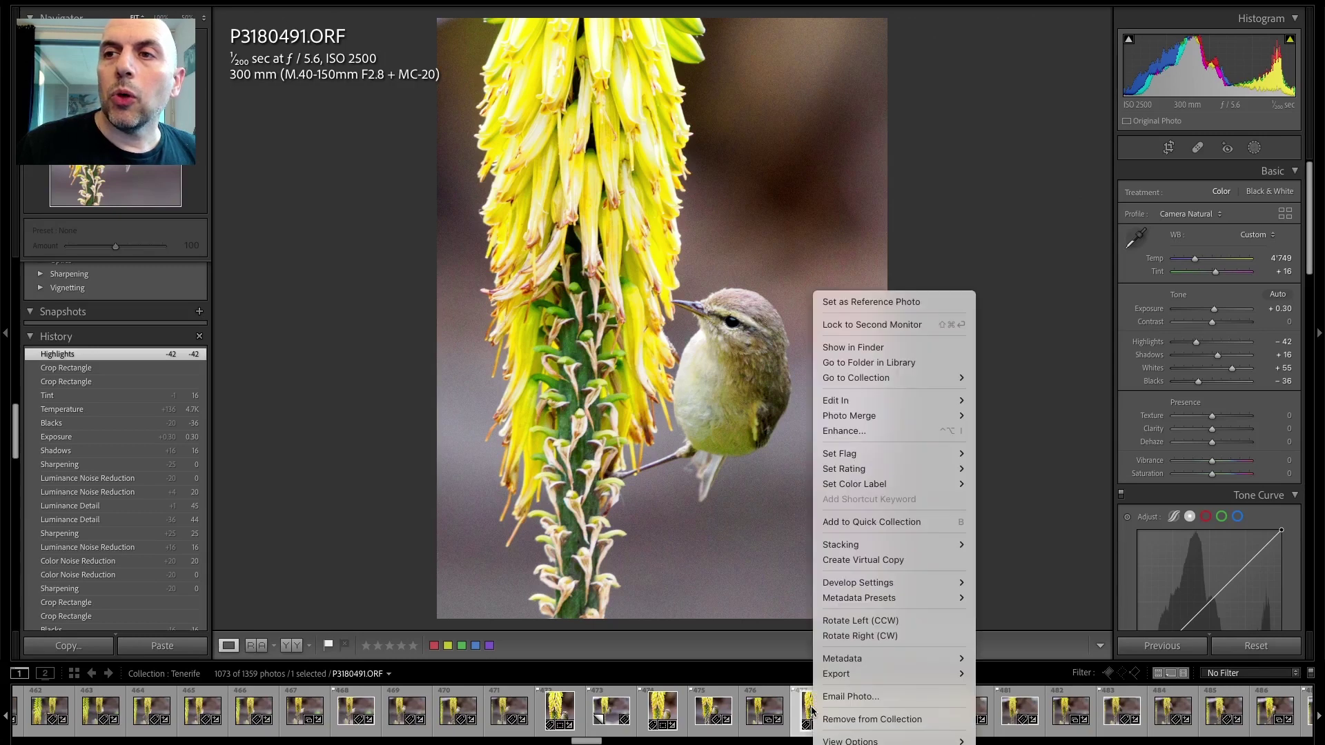
mouse_move(848, 677)
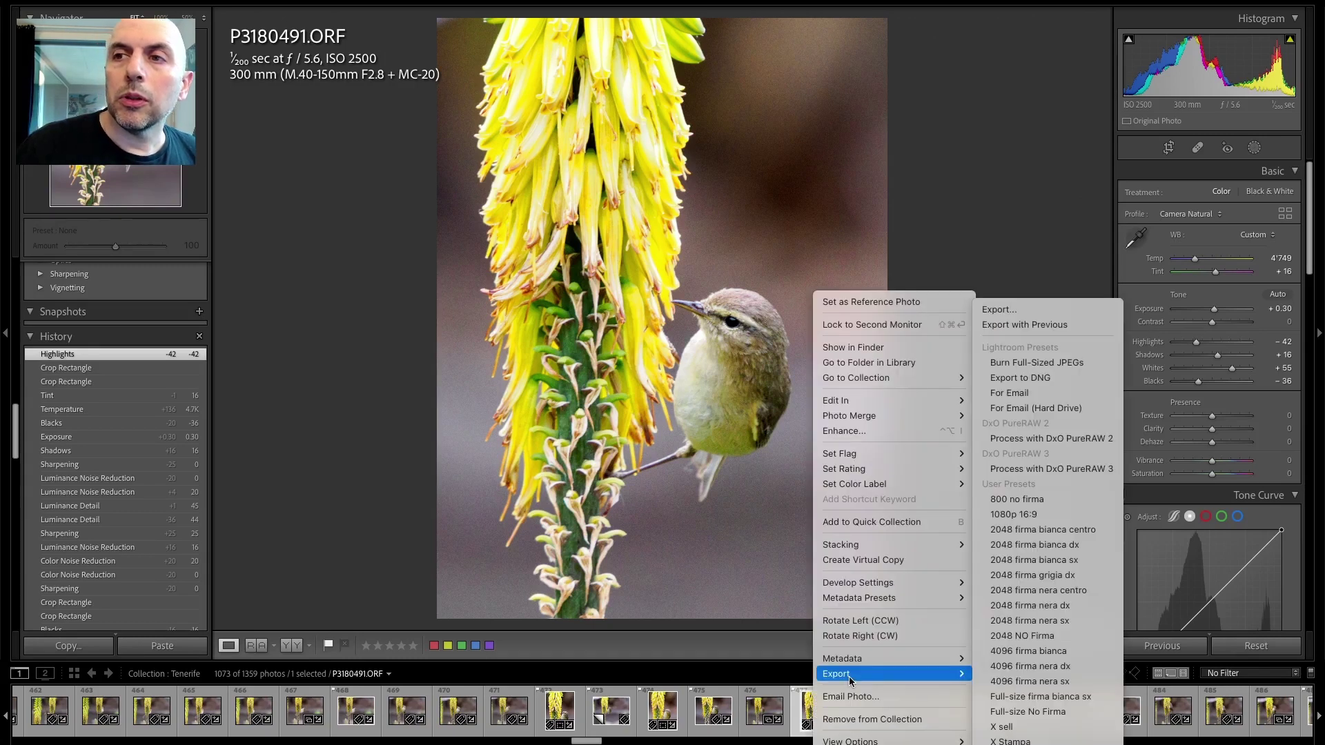
left_click(1060, 438)
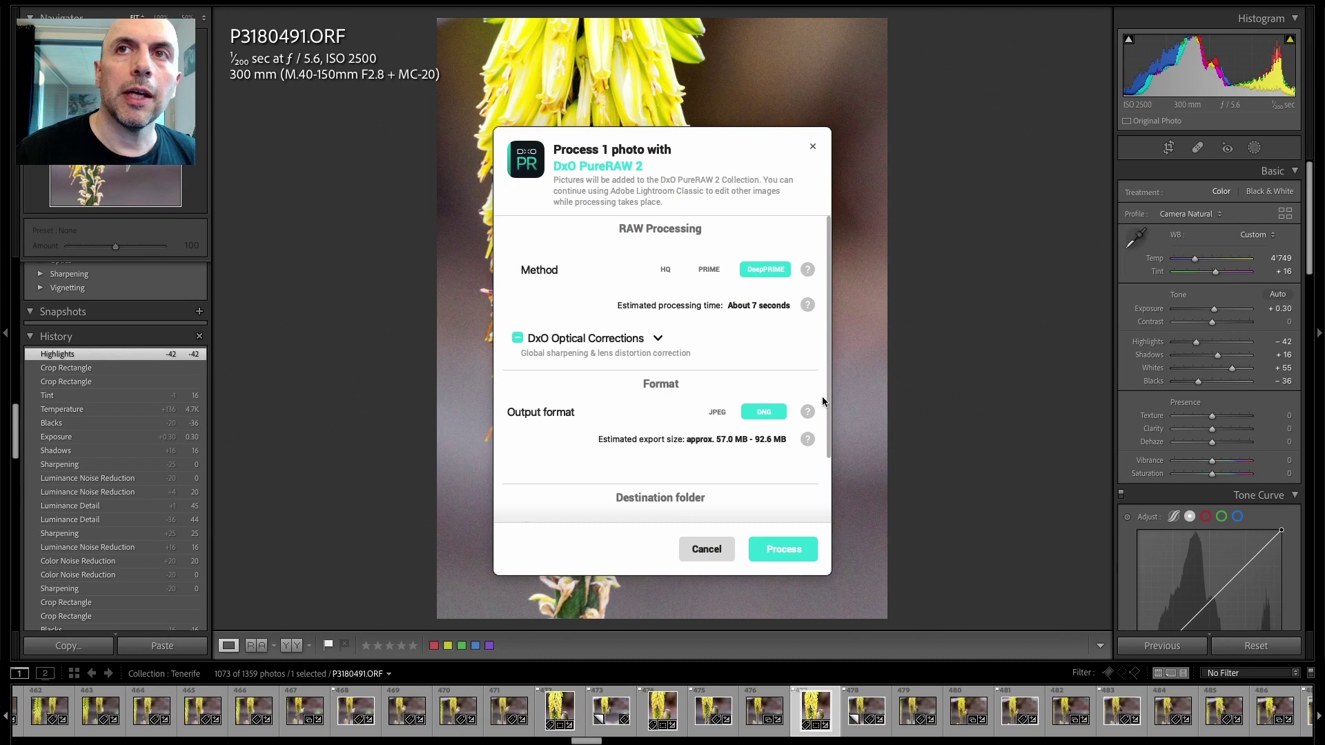
left_click(657, 339)
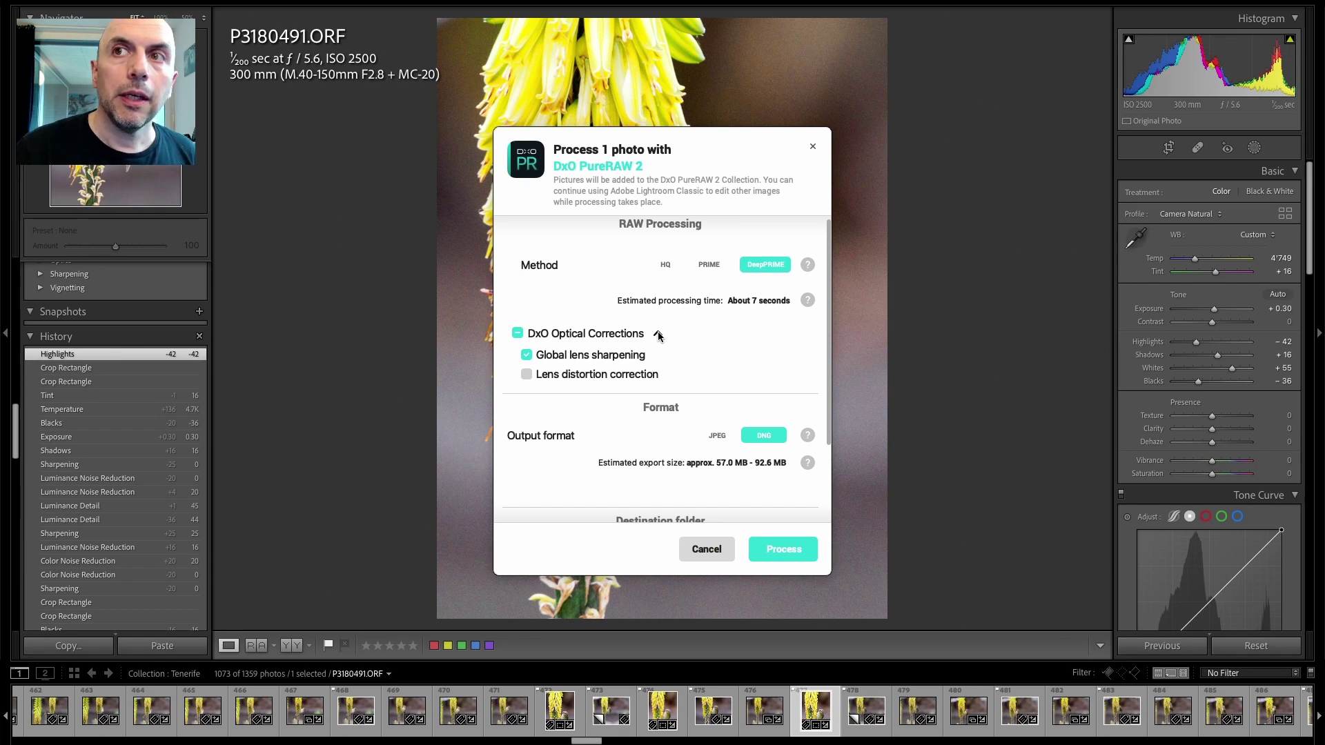
left_click(658, 334)
scroll(685, 454, "down", 2)
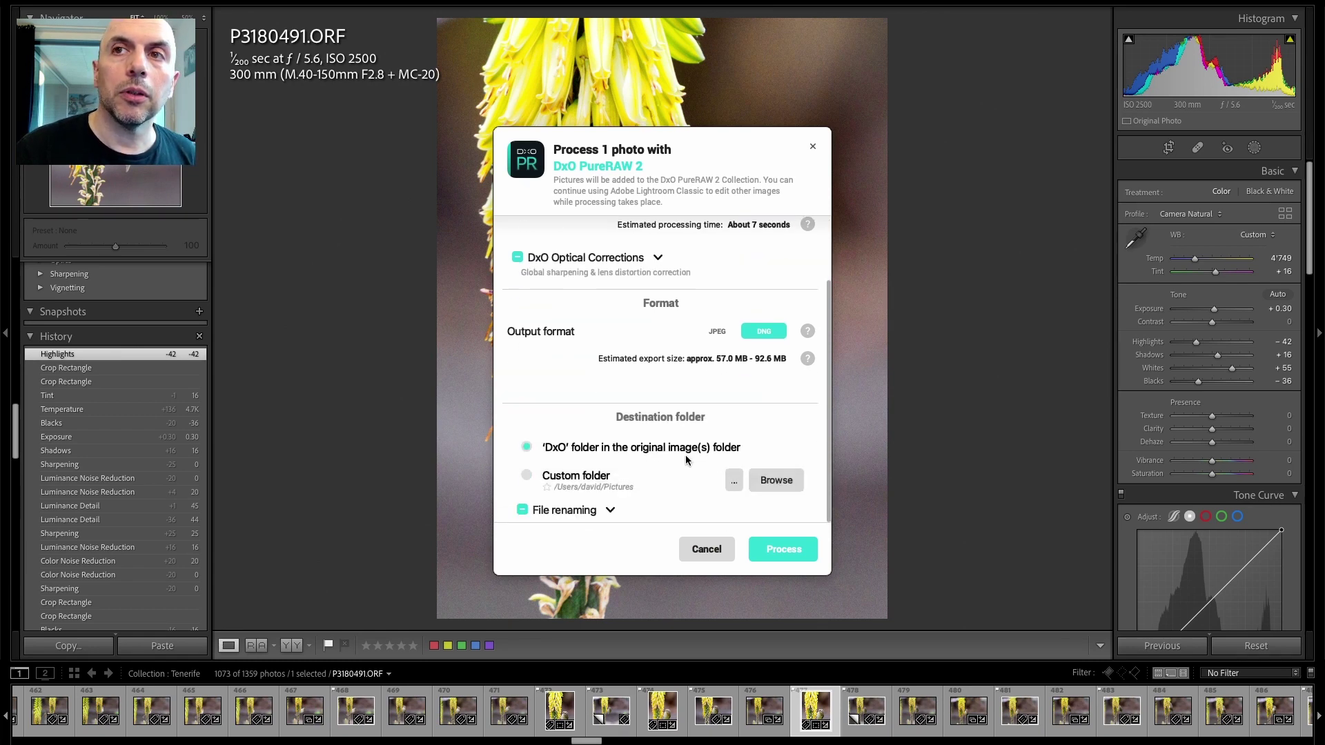
left_click(790, 550)
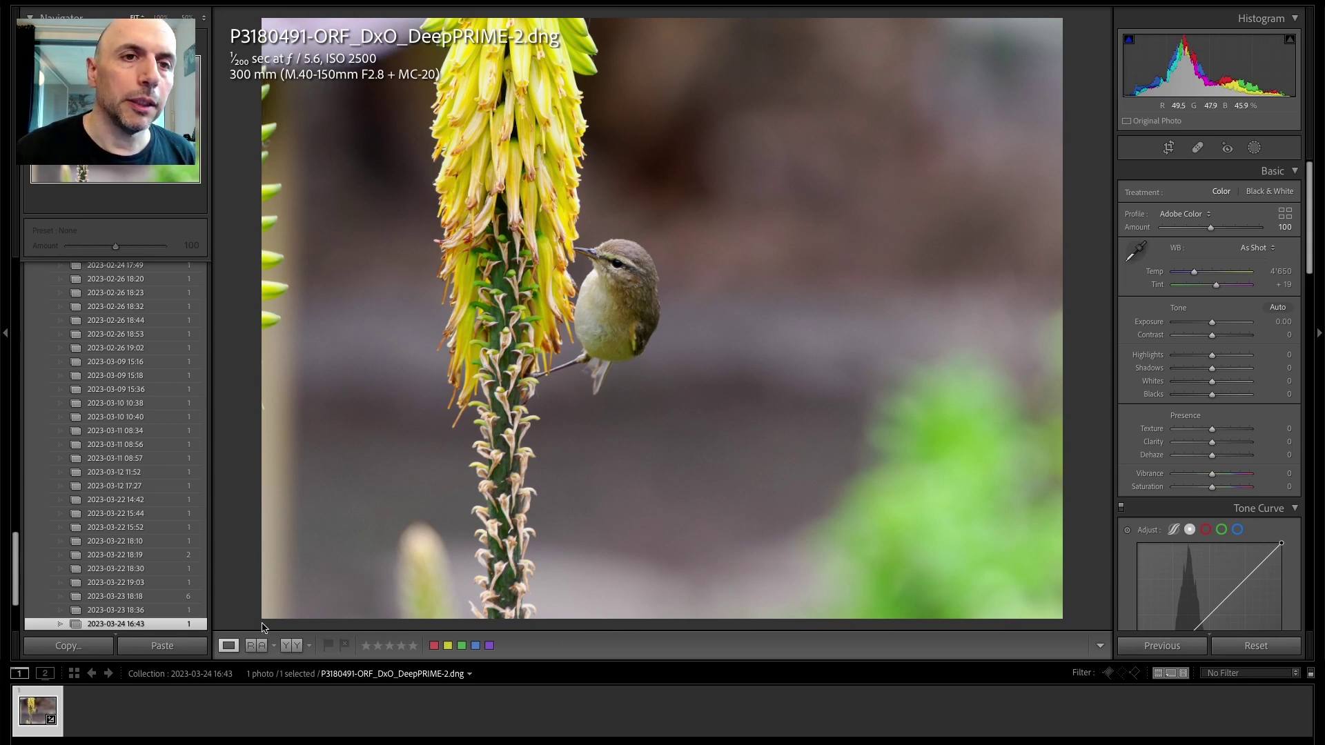
- Locate P3180491-ORF_DxO_DeepPRIME-2.dng in its library folder, show the parent folder 2023-03-18 and return to the Develop module
right_click(34, 712)
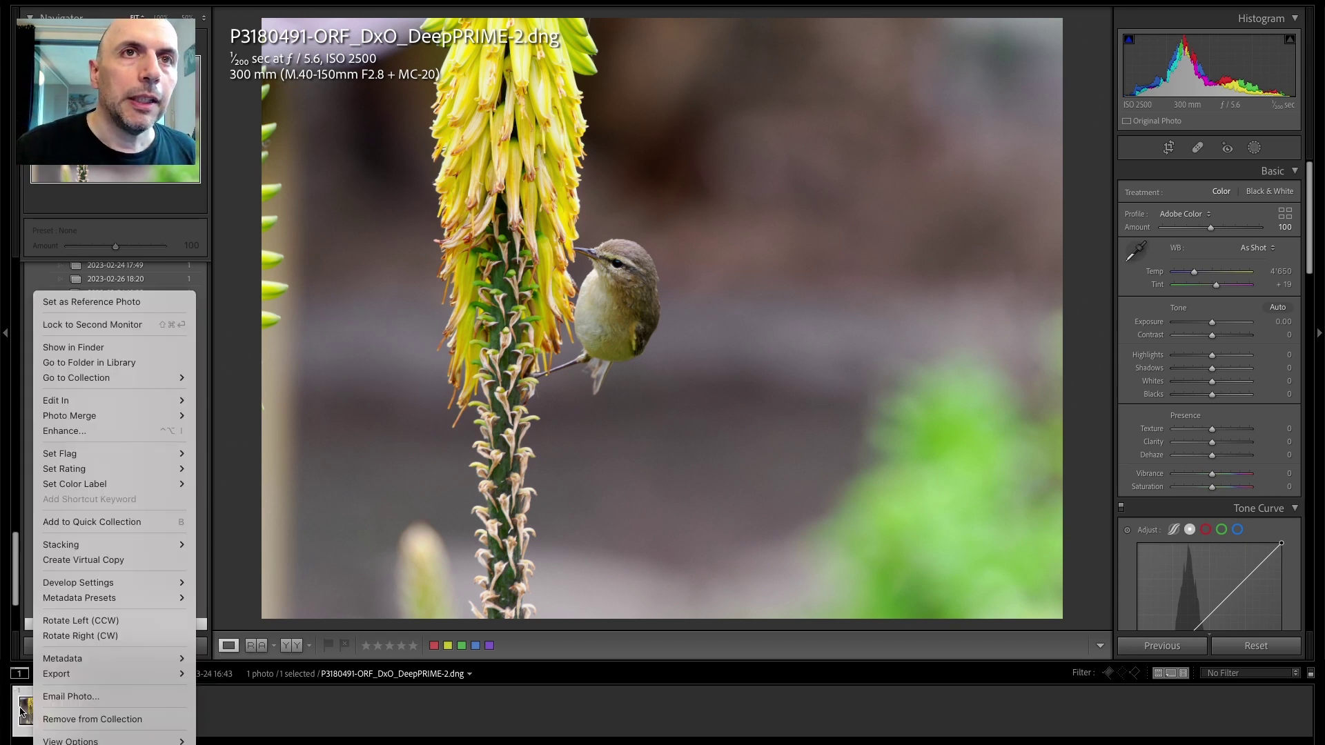
left_click(414, 704)
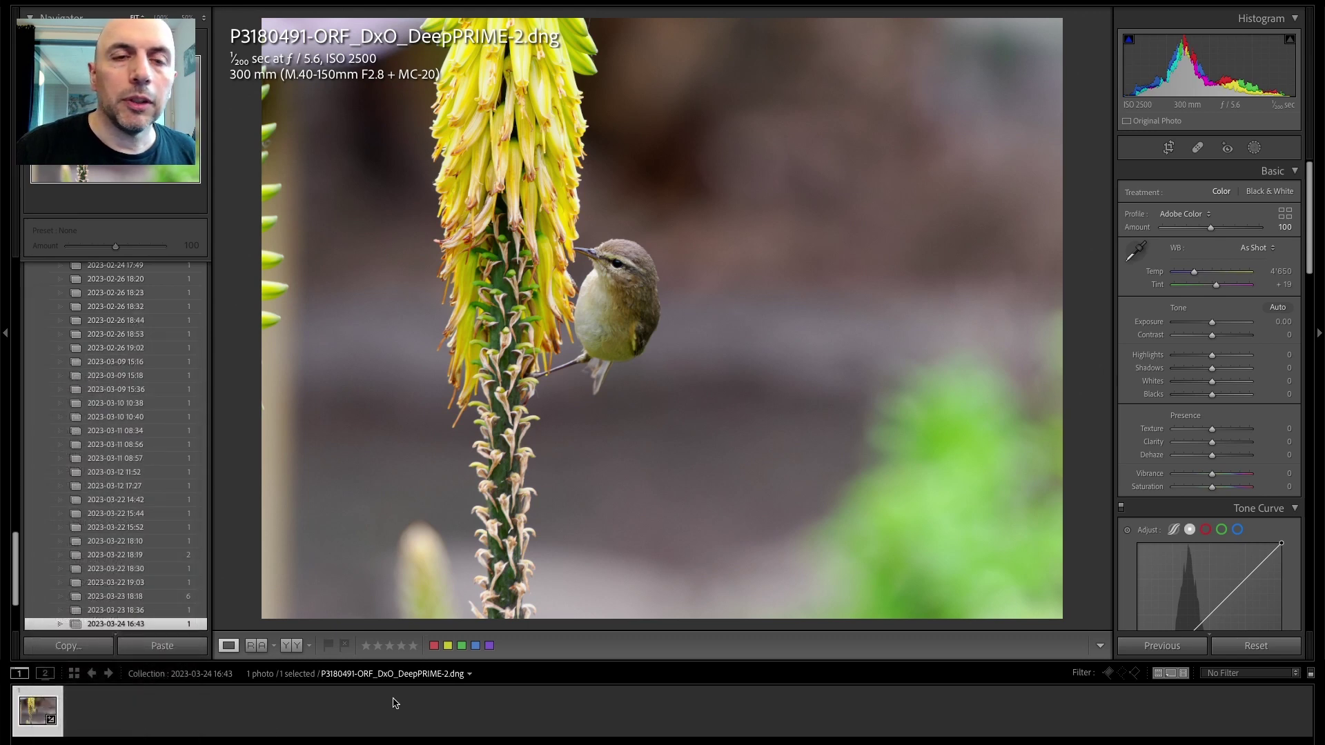
scroll(127, 595, "down", 1)
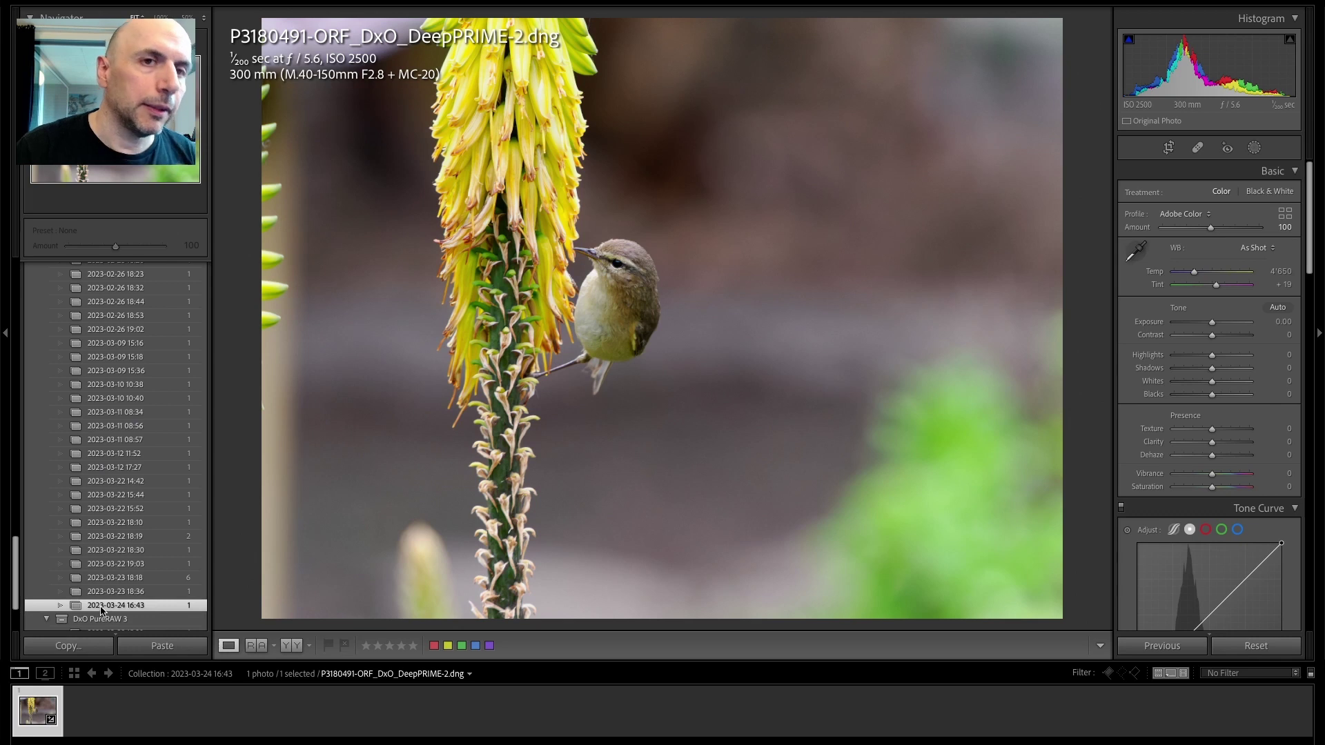
scroll(131, 558, "down", 4)
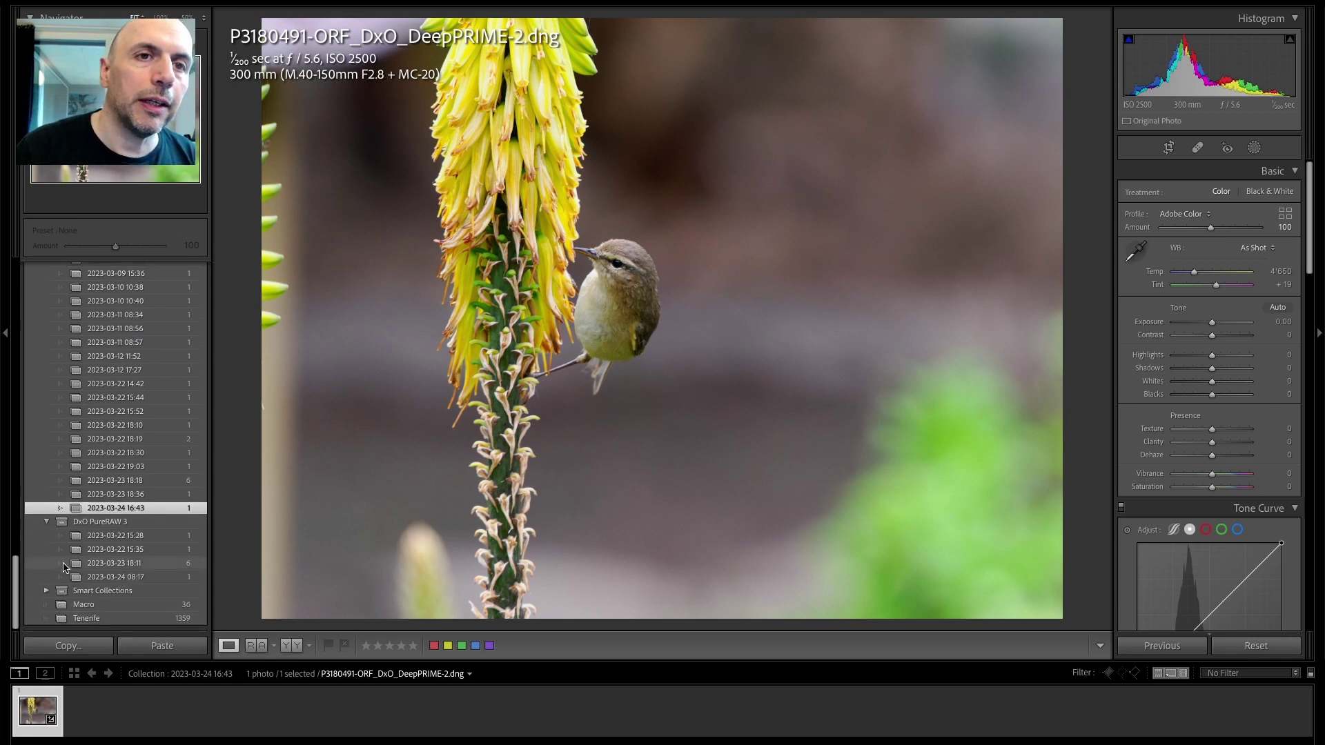
right_click(33, 711)
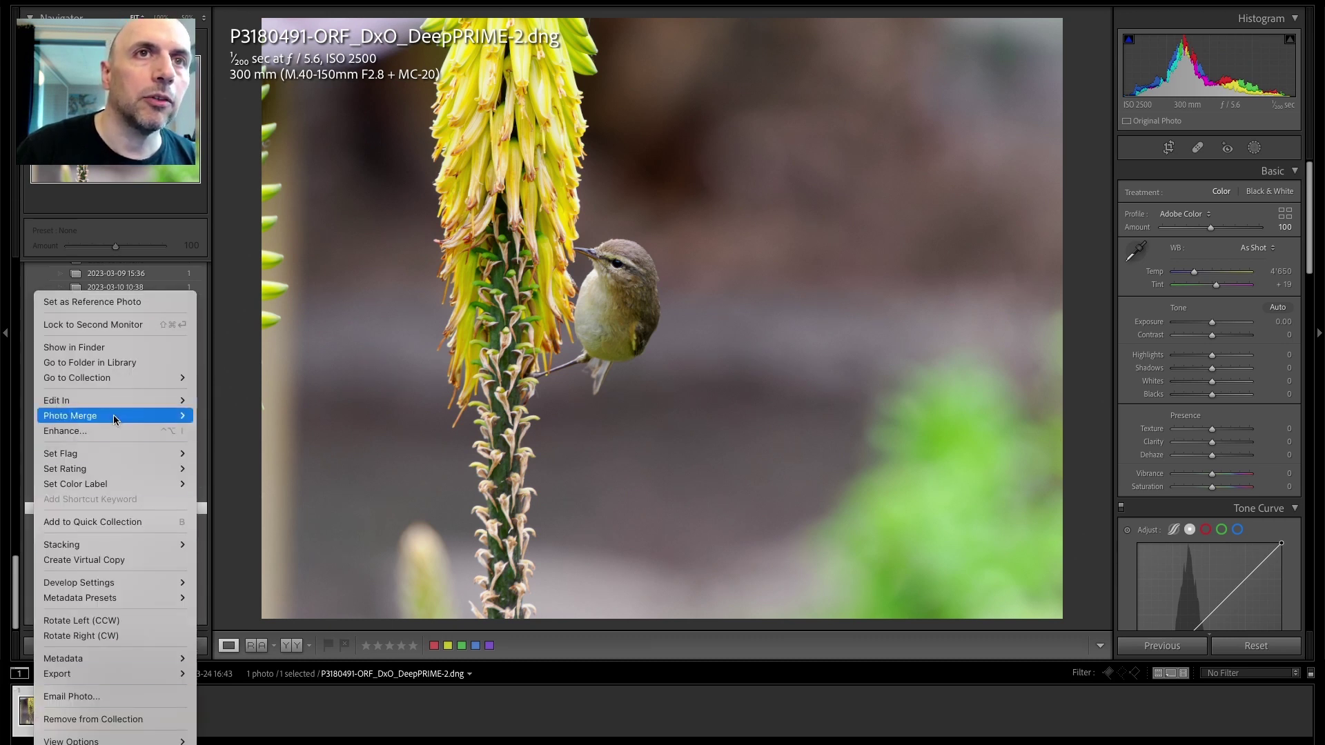
left_click(114, 365)
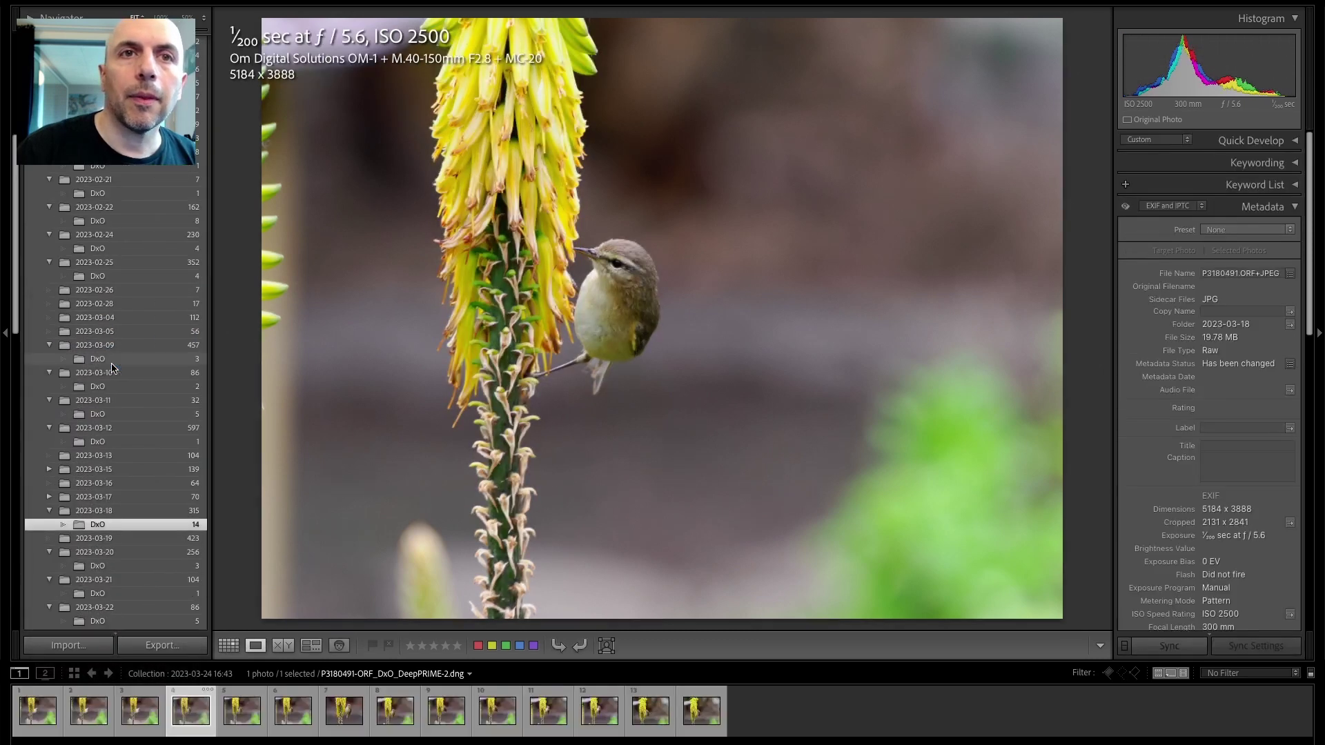
left_click(135, 512)
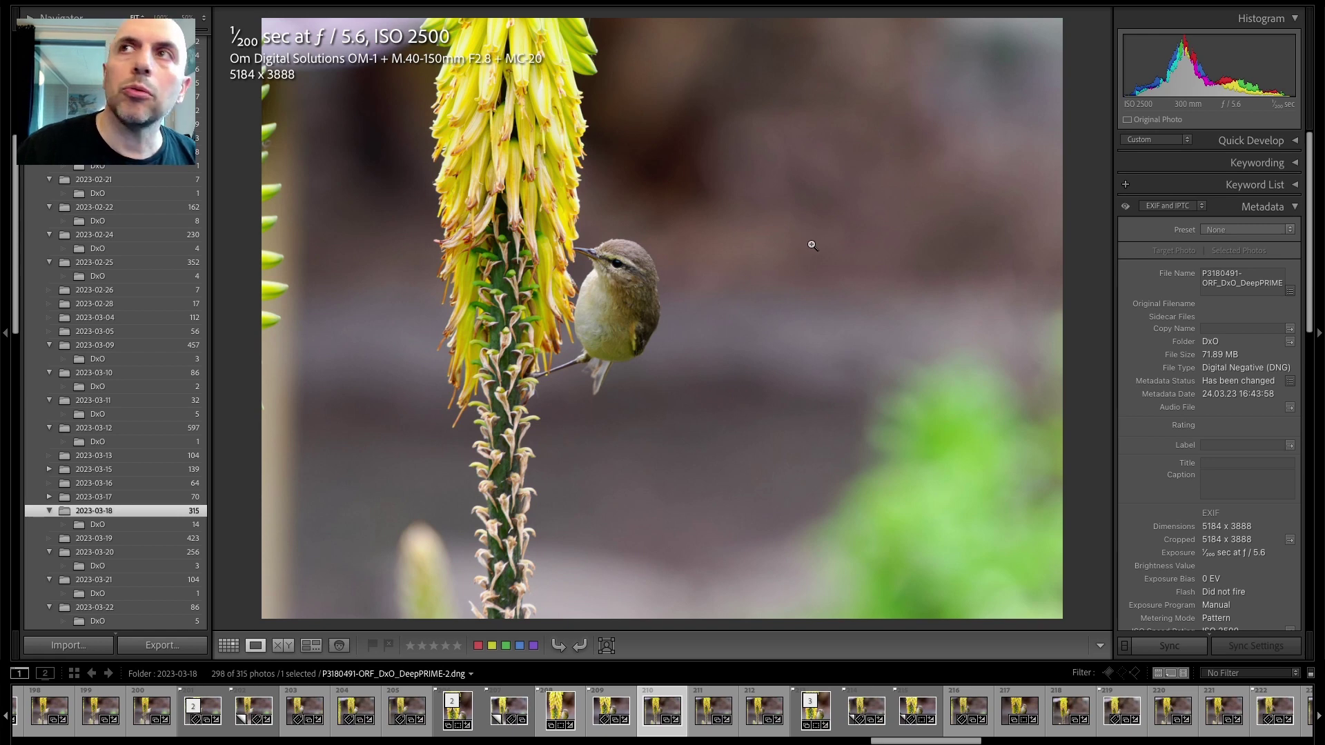
key("d")
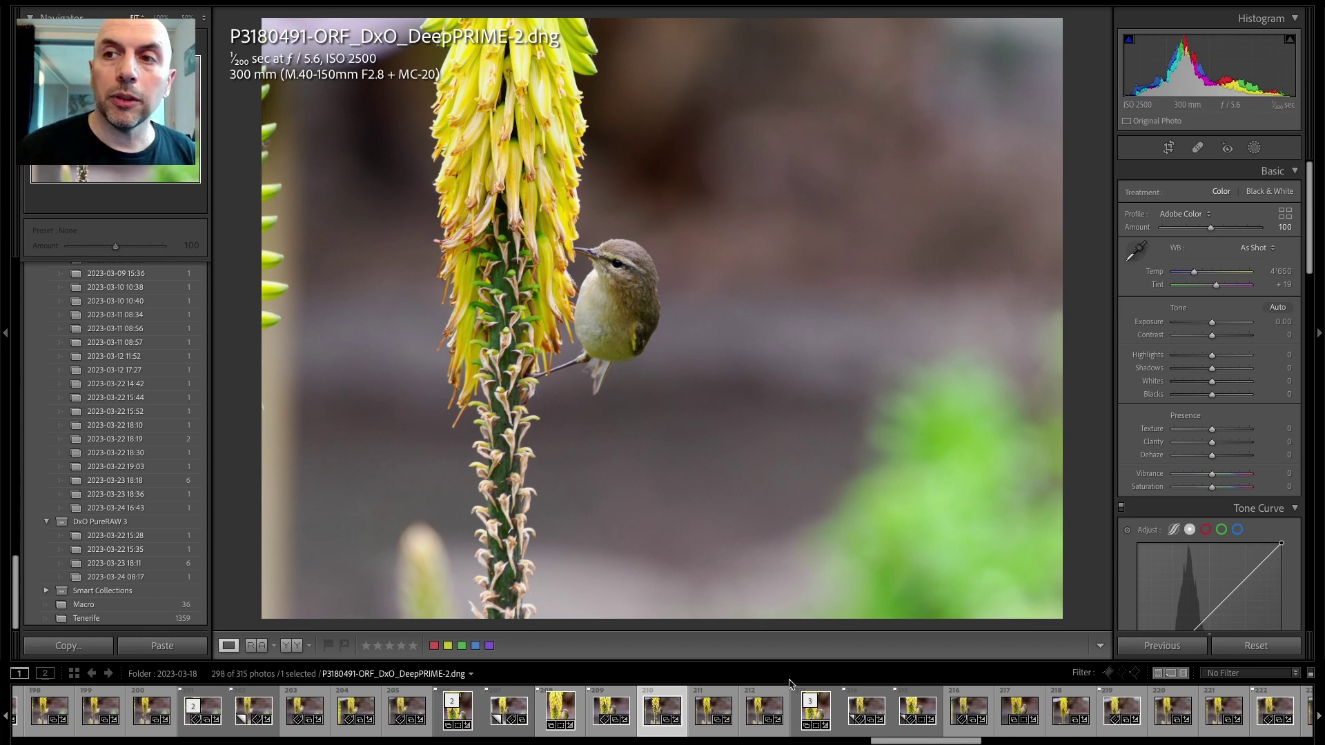
- Synchronize the settings of P3180491.ORF, including the crop but excluding Detail, to P3180491-ORF_DxO_DeepPRIME-2.dng
left_click(815, 717)
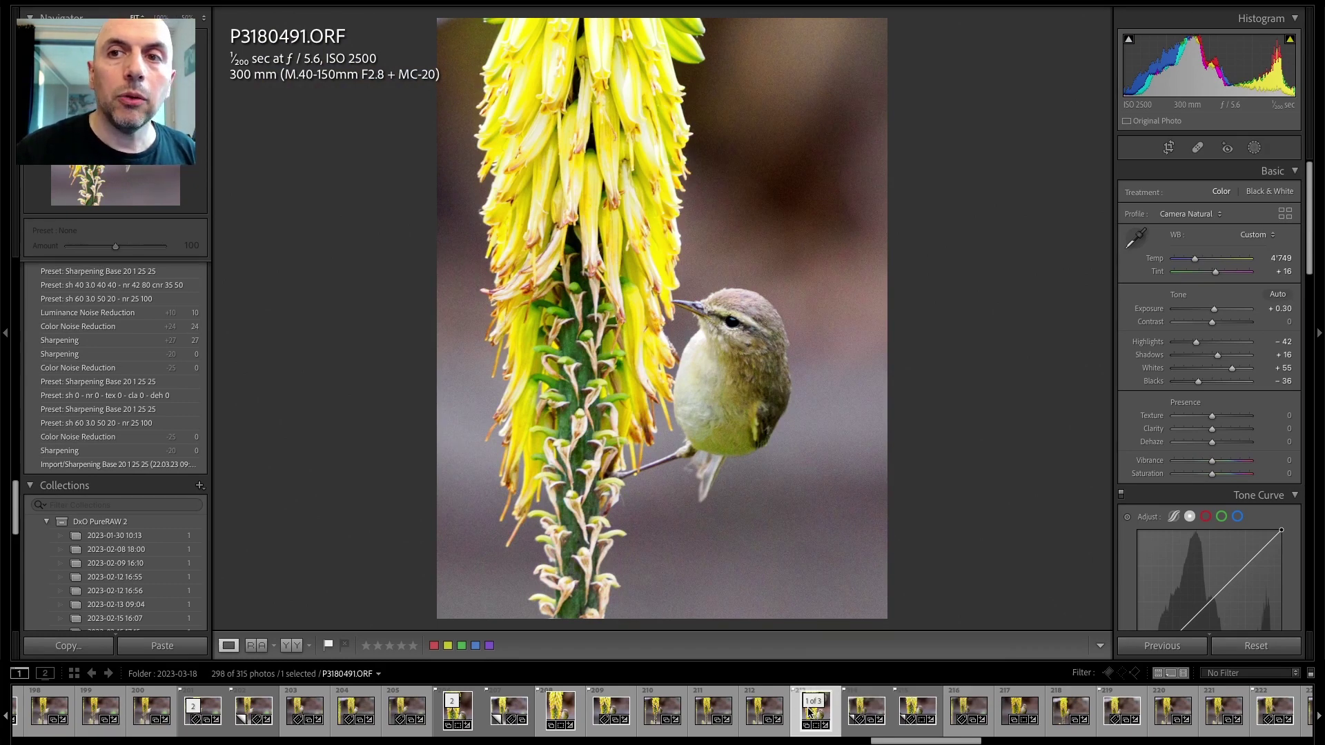
left_click(602, 714)
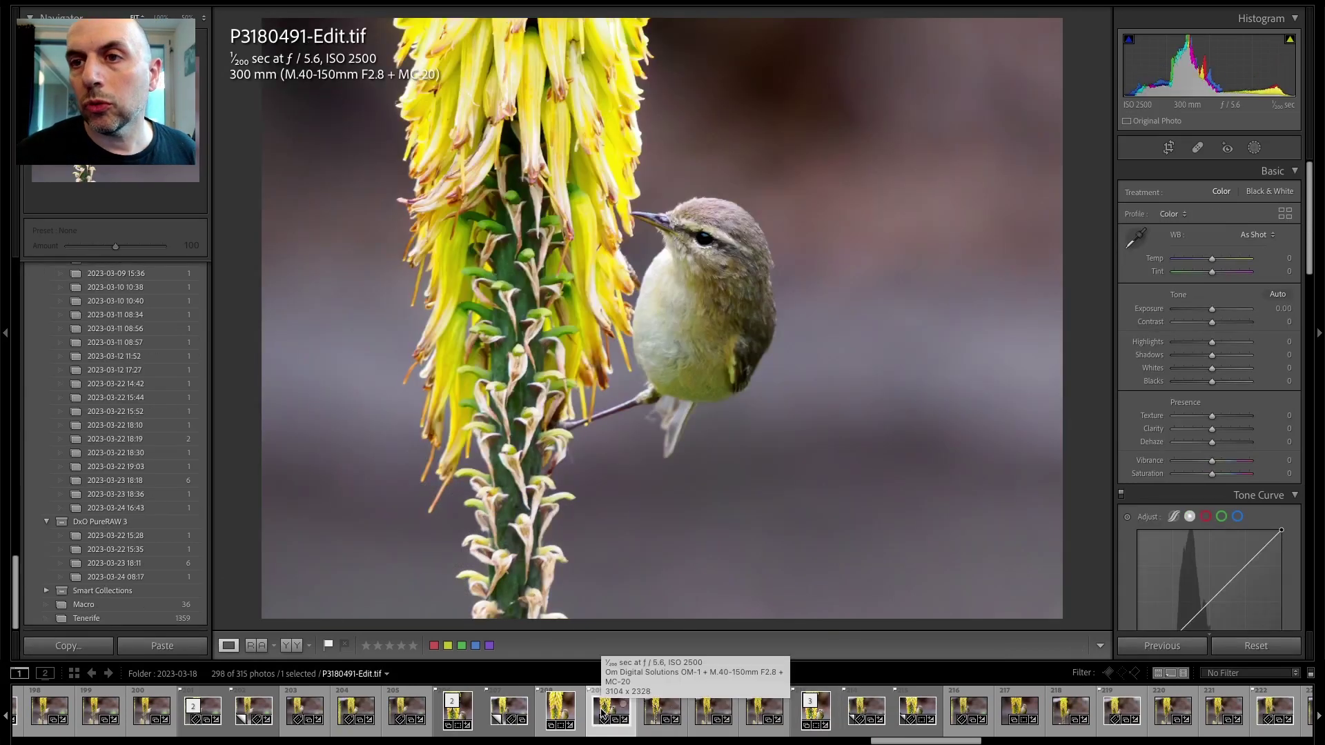
left_click(653, 705)
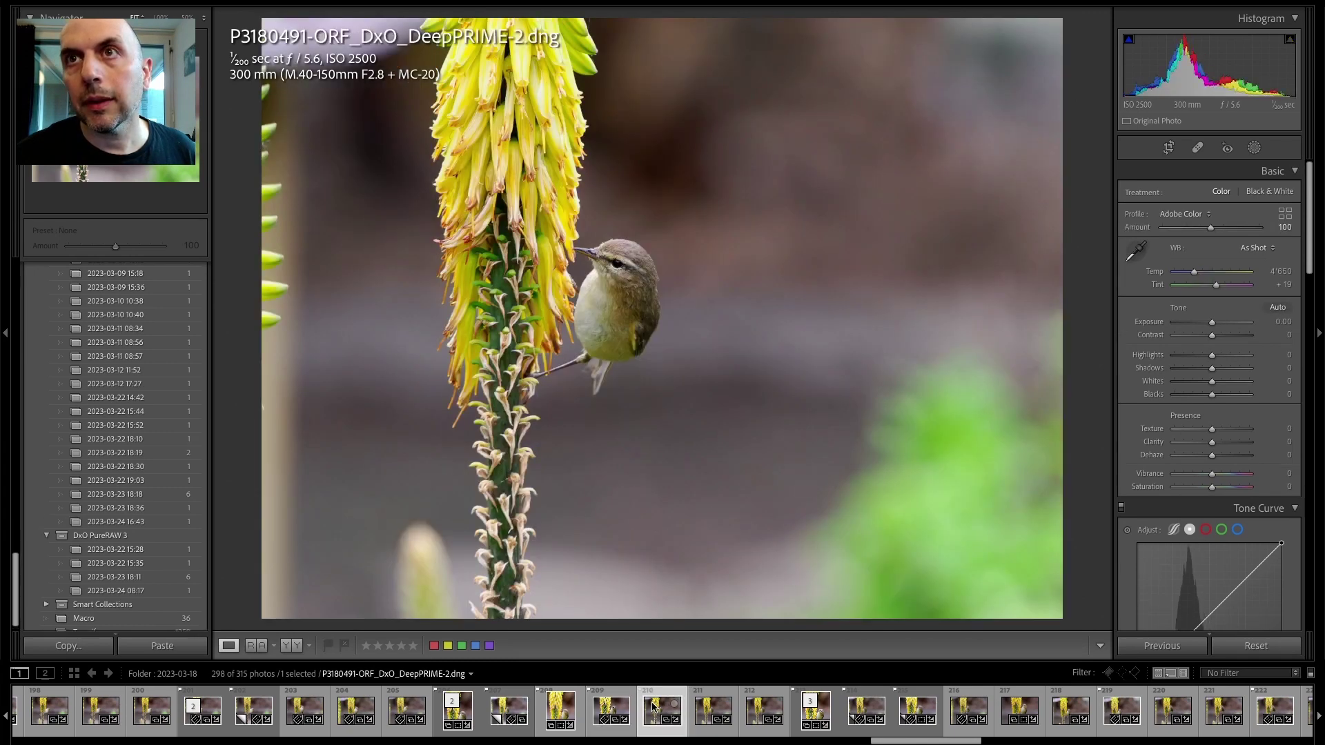
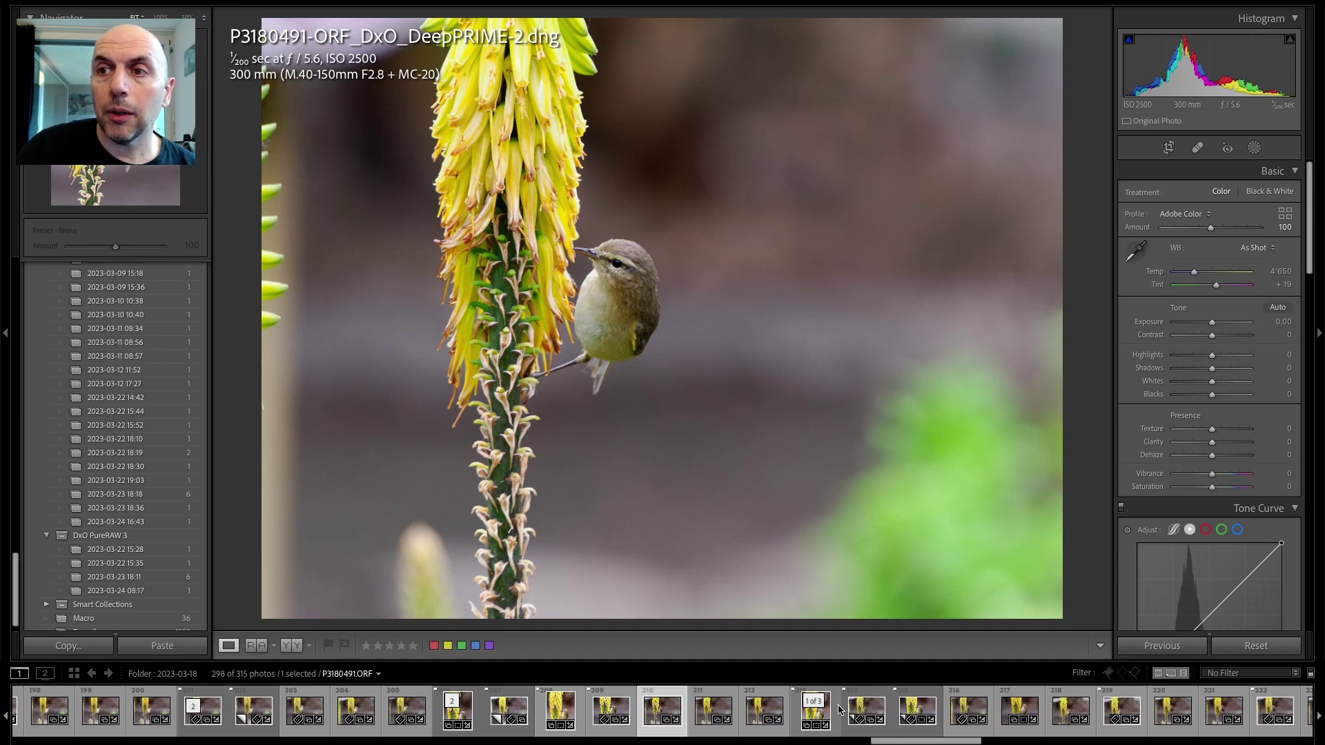
left_click(815, 717)
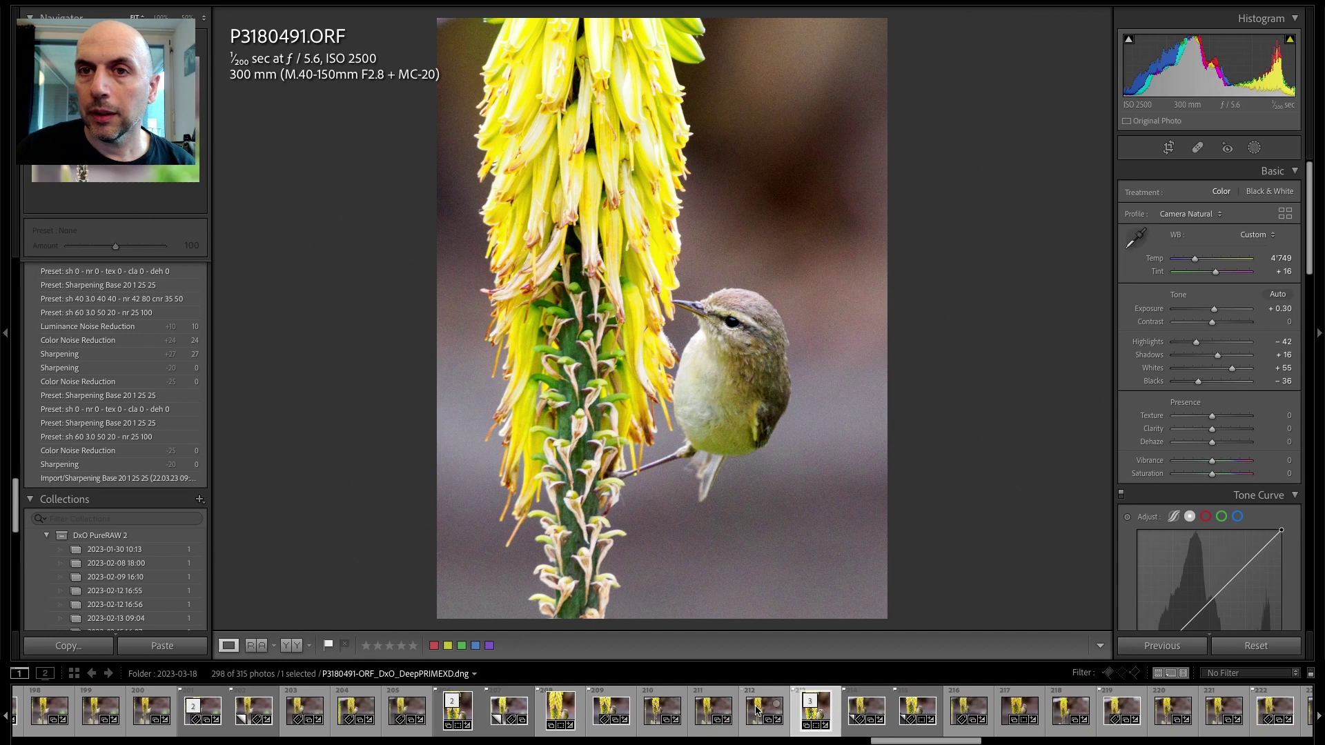
left_click(658, 712, "ctrl")
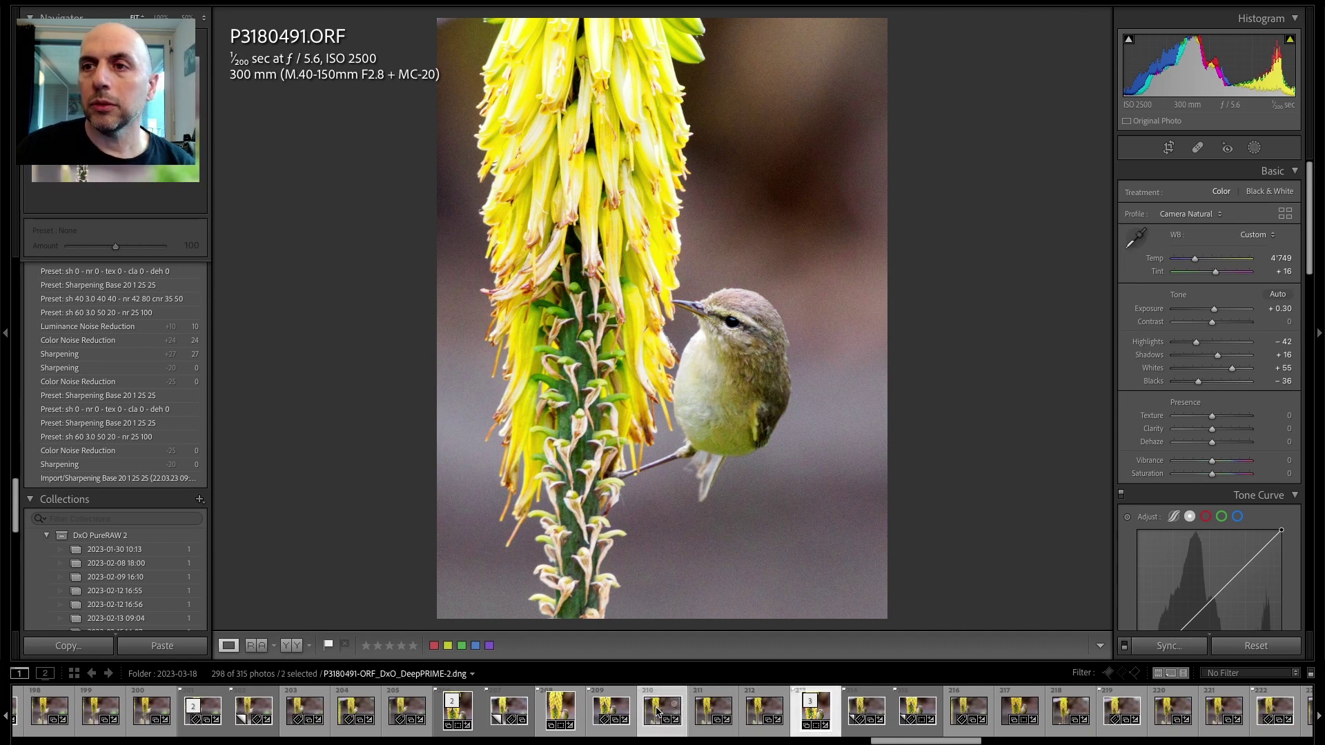
left_click(1168, 647)
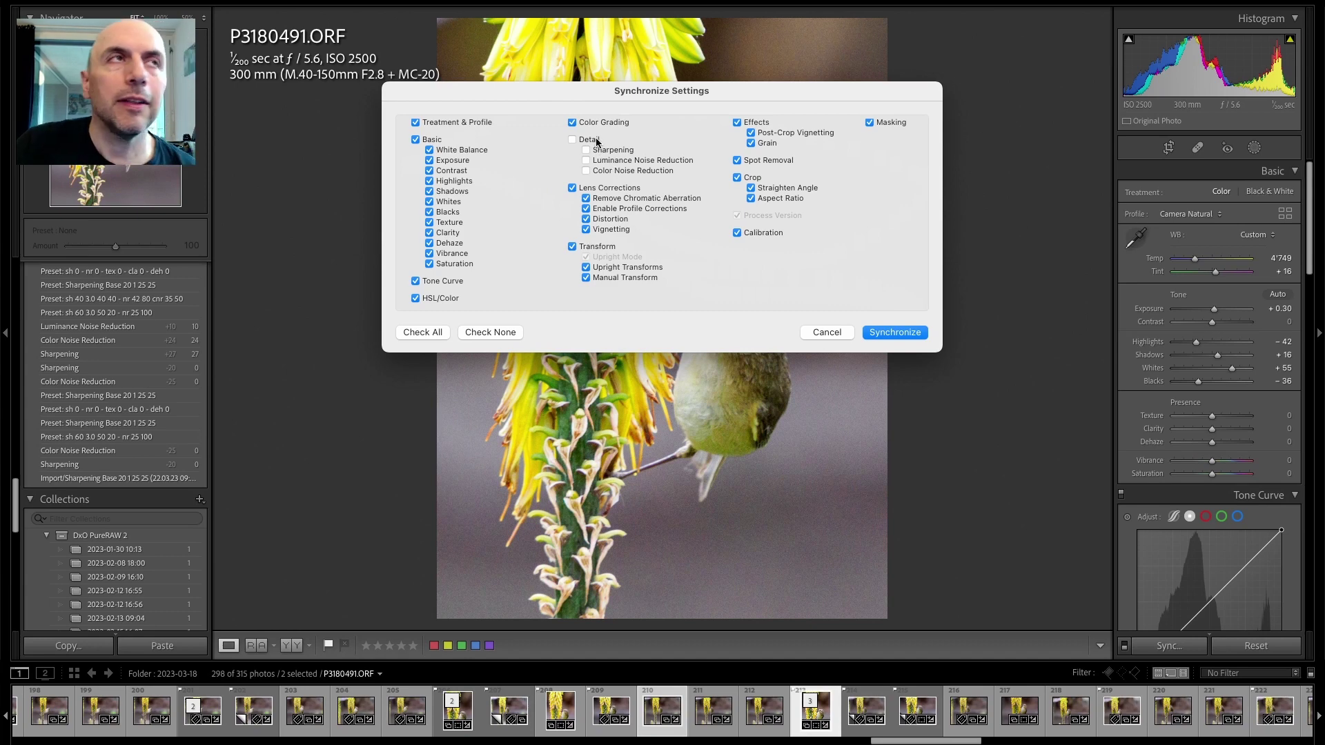
left_click(894, 333)
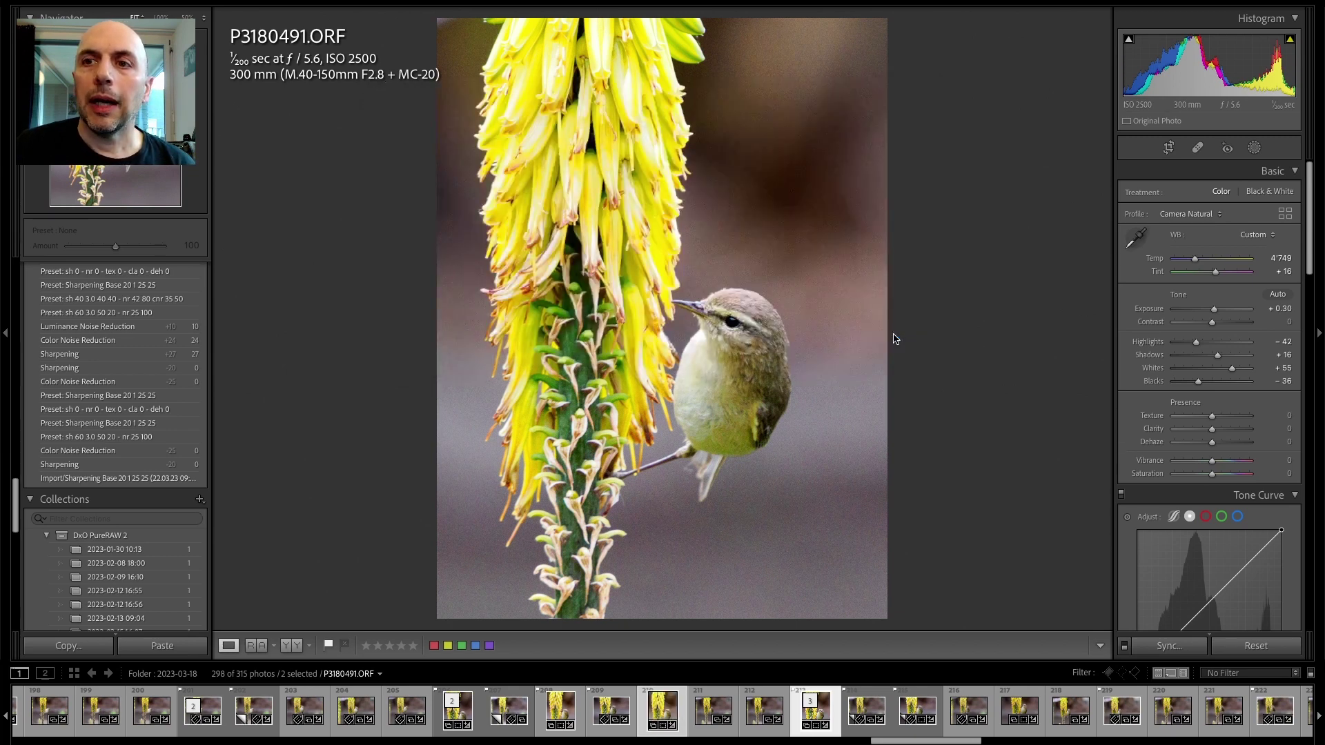
- Set up the Reference View with P3180491.ORF as the reference photo and P3180491-ORF_DxO_DeepPRIME-2.dng as the active photo
left_click(654, 711)
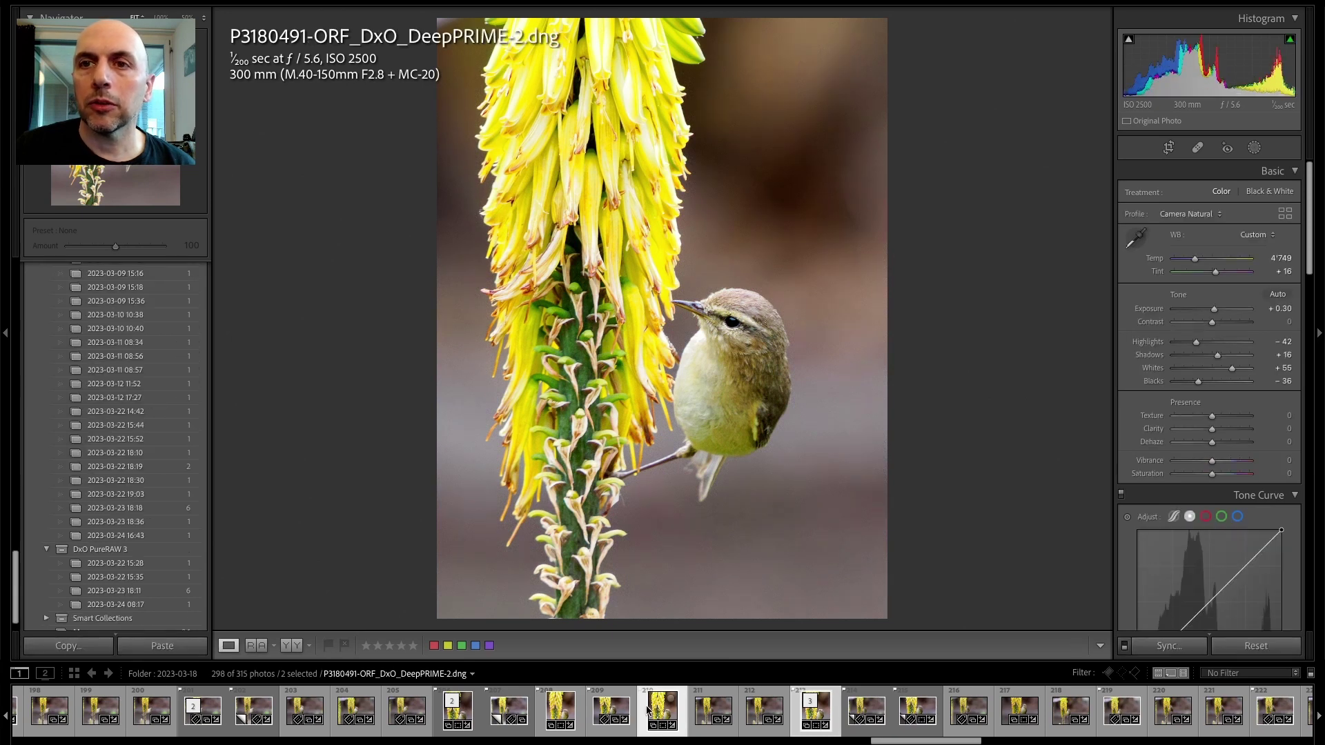
left_click(261, 646)
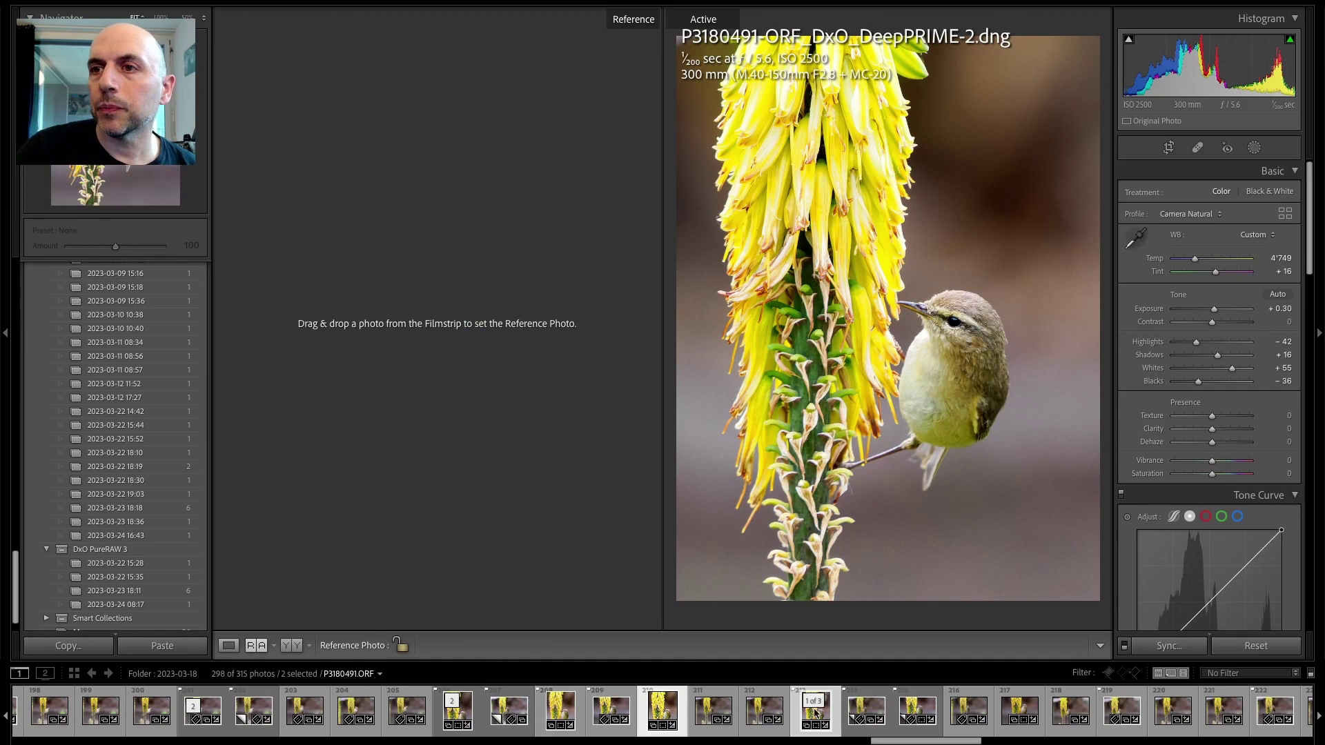
left_click(814, 717)
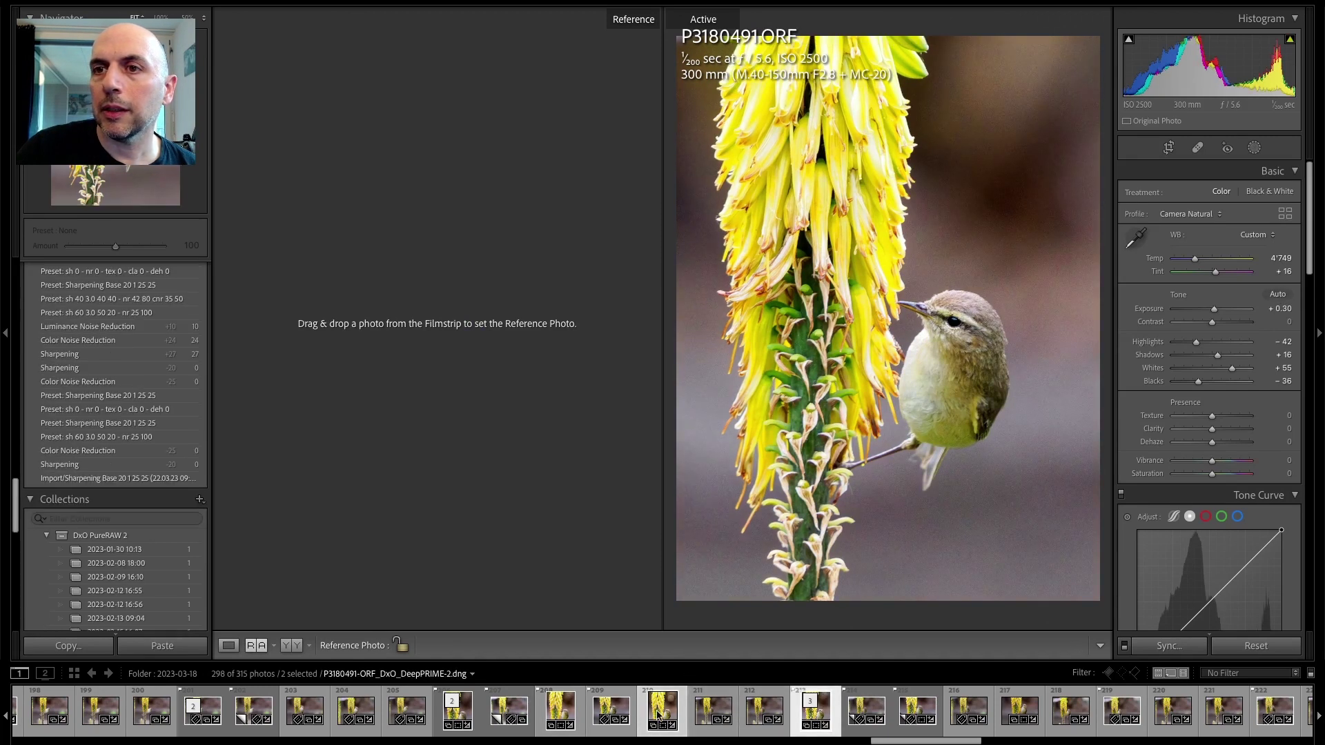
left_click_drag(657, 714, 516, 454)
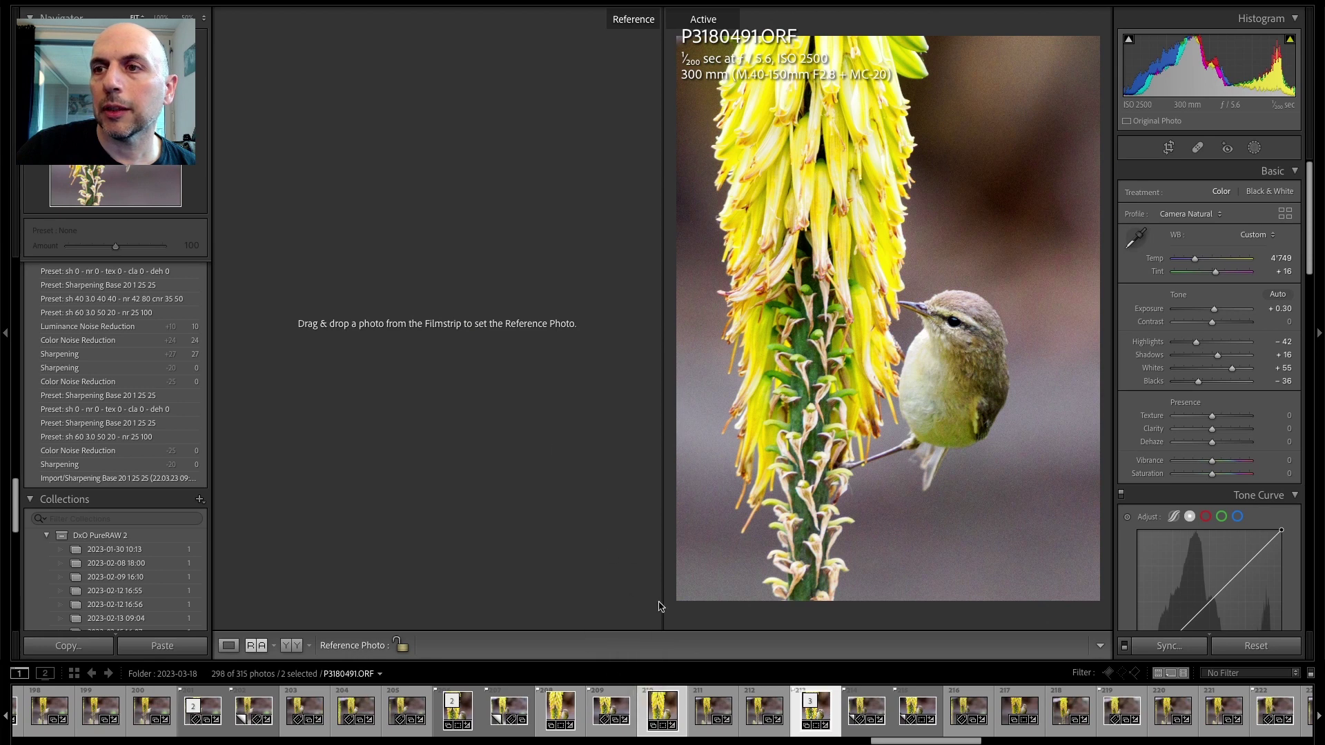
left_click(612, 714)
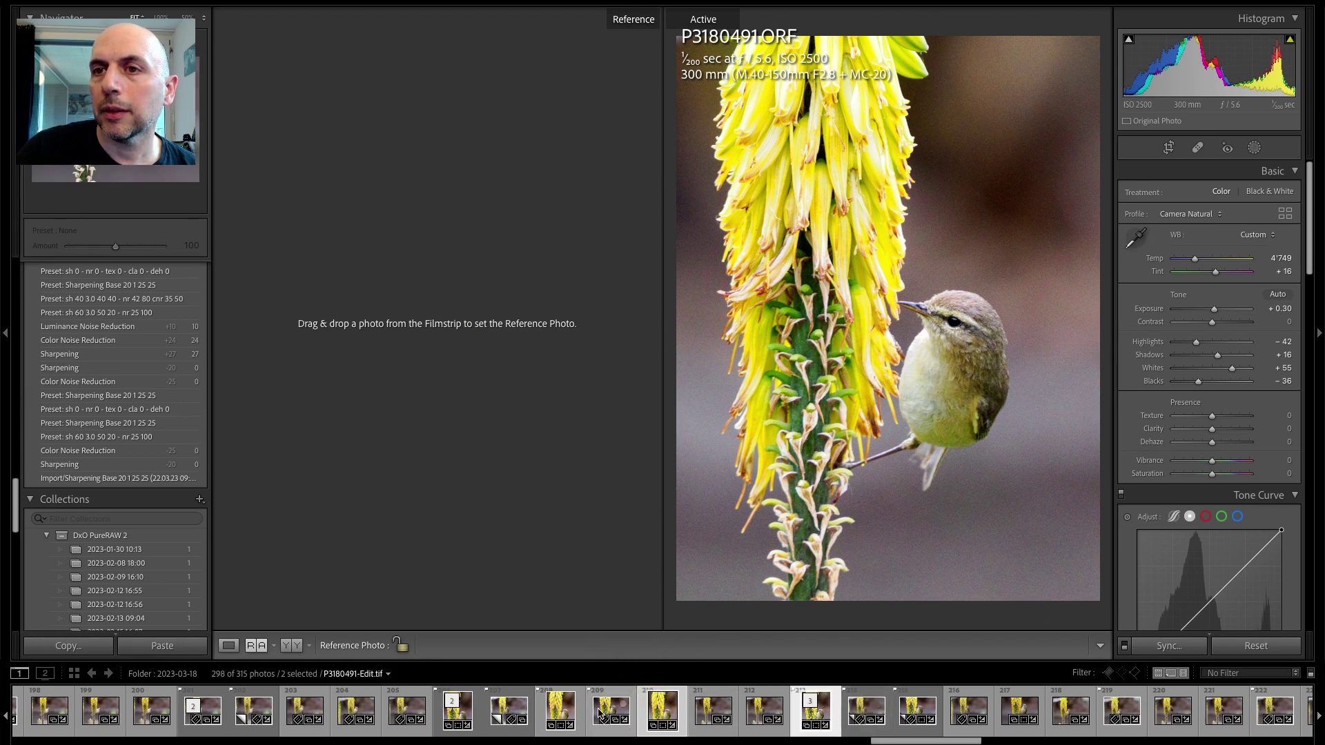
left_click(659, 716)
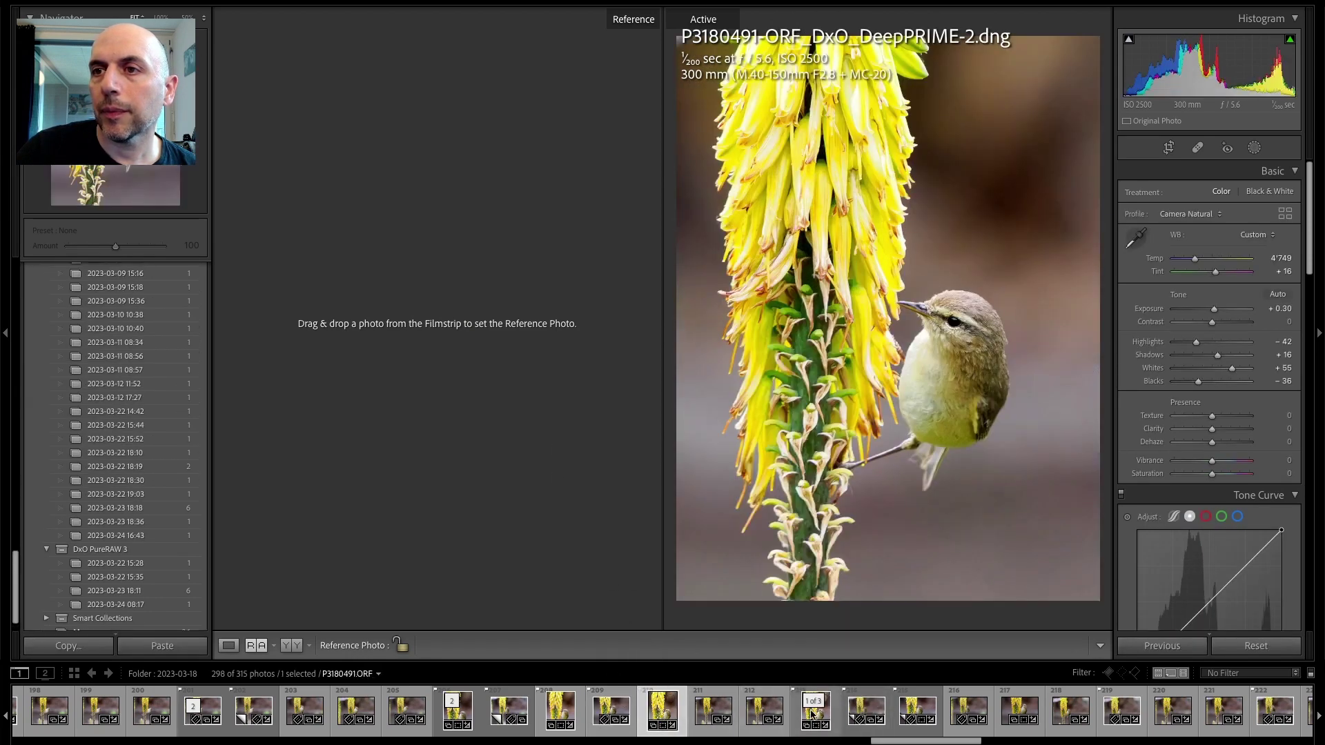
left_click_drag(819, 716, 499, 452)
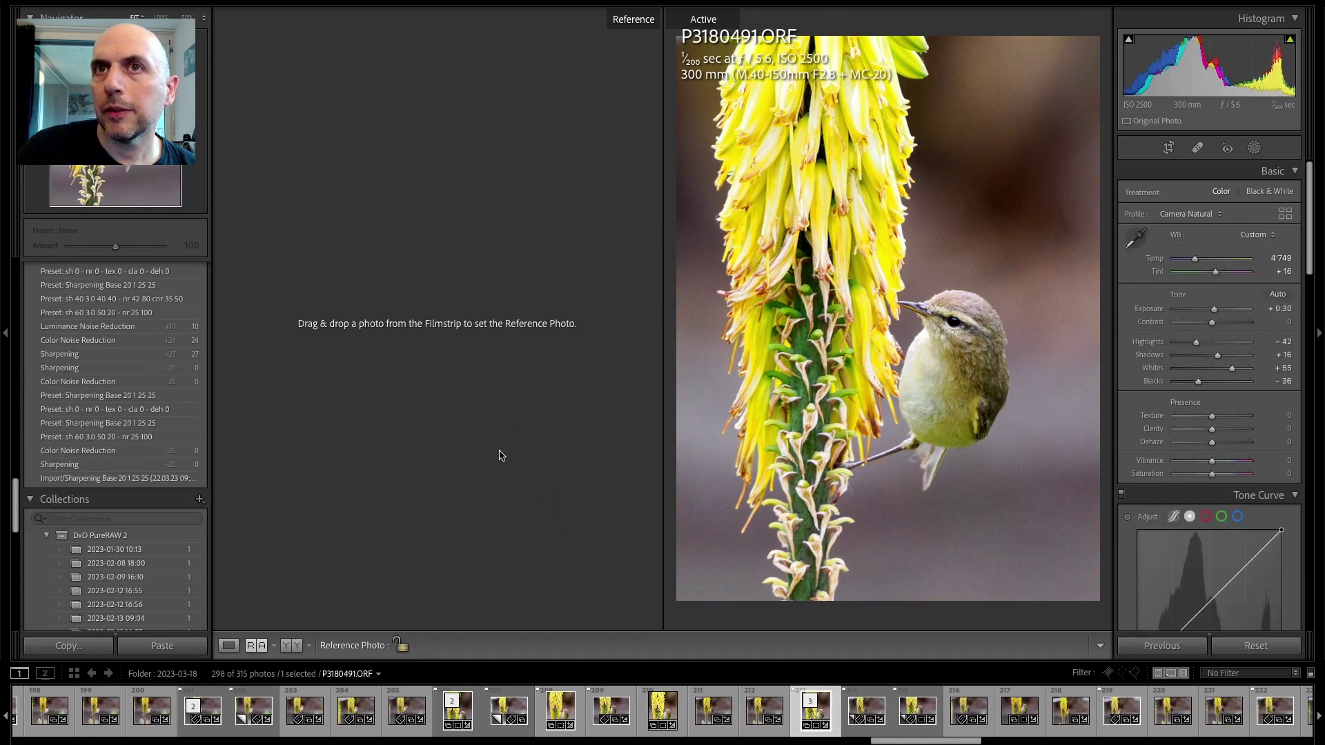
left_click(661, 715)
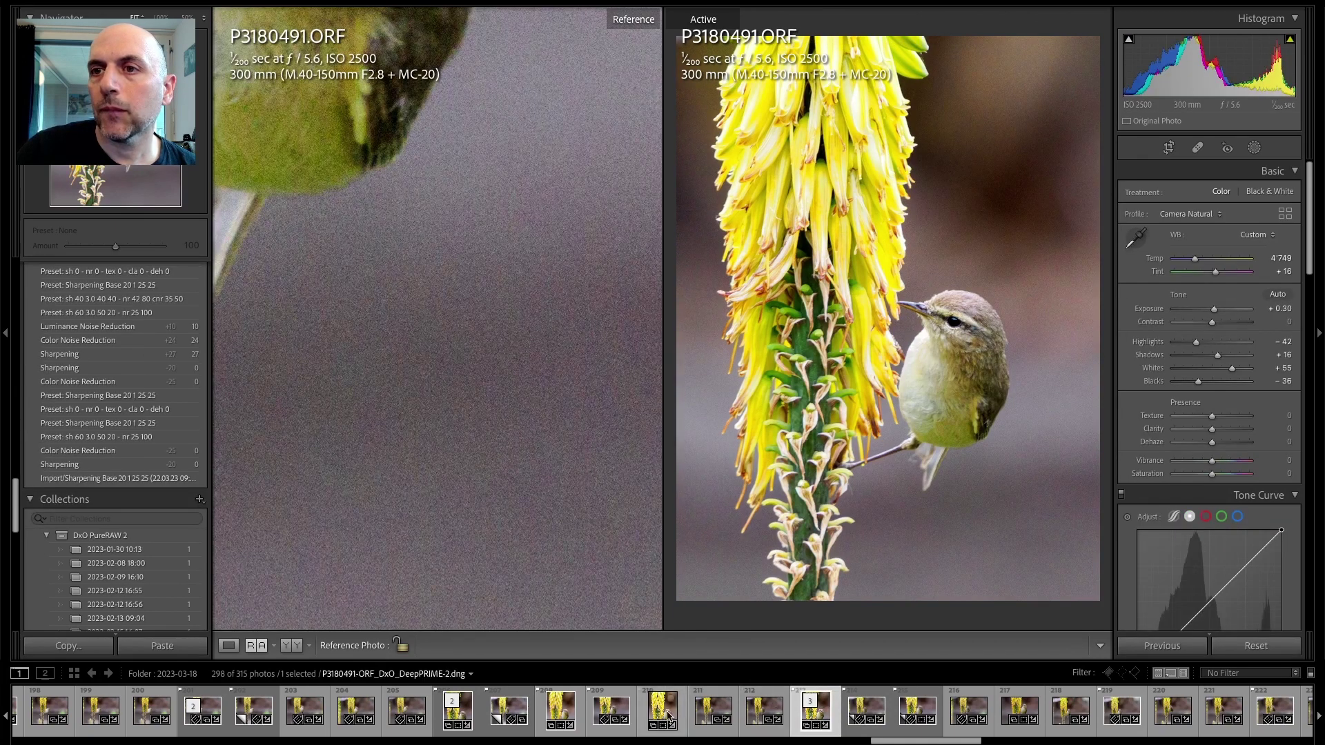
- Compare the full reference and active photos side by side, with the side panels and filmstrip hidden
left_click(503, 257)
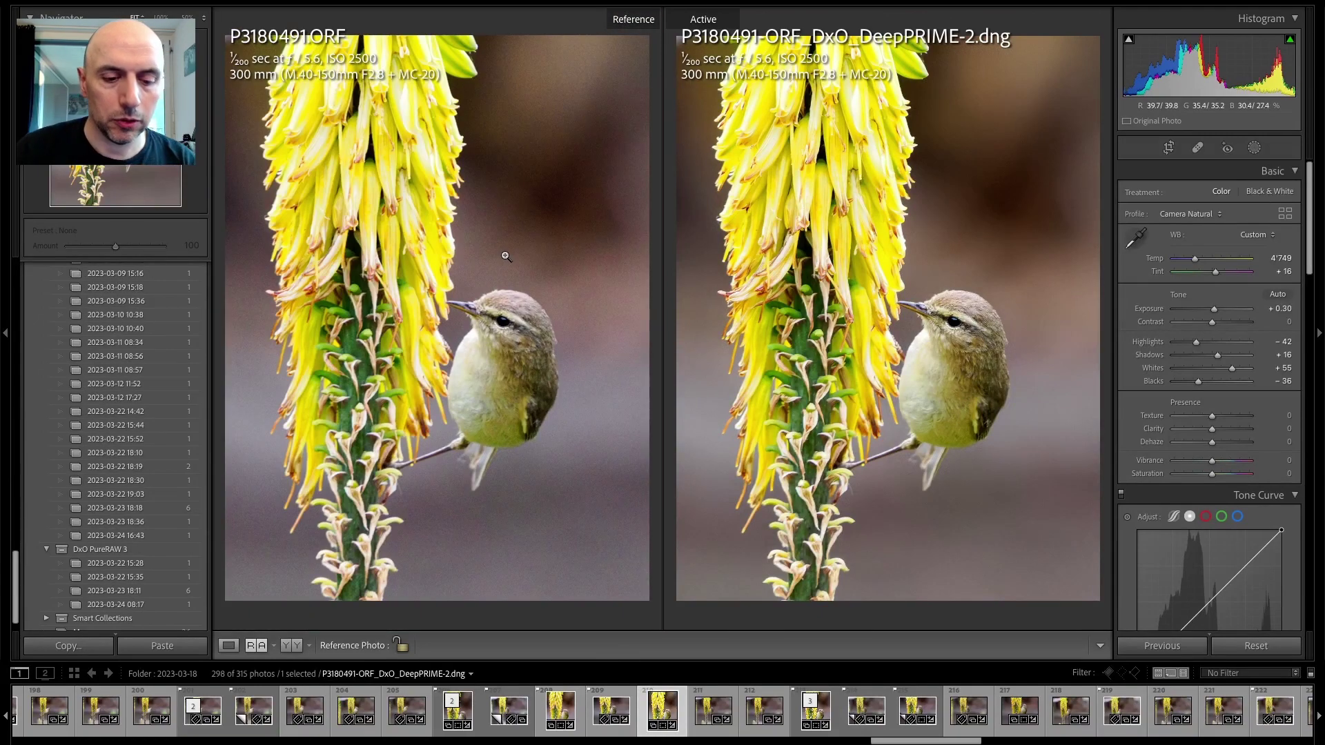
left_click(505, 257)
key("Tab")
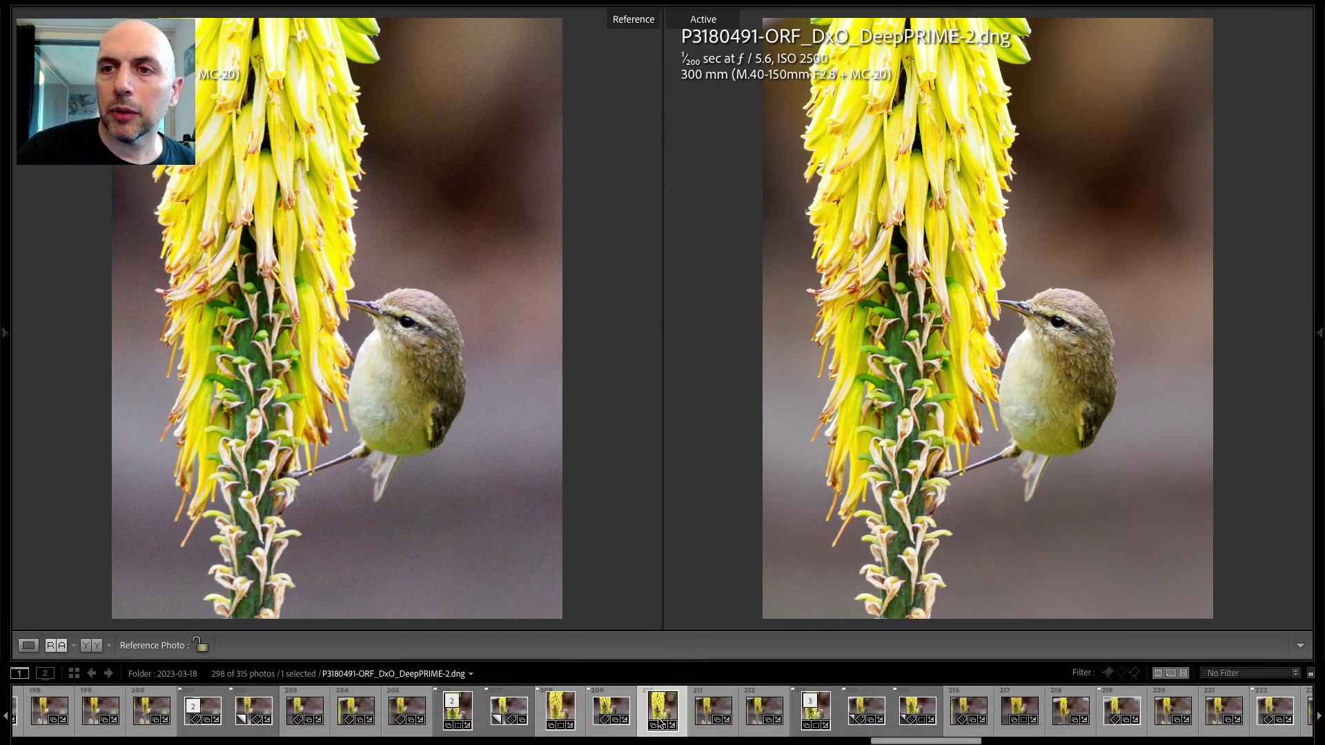
left_click(667, 743)
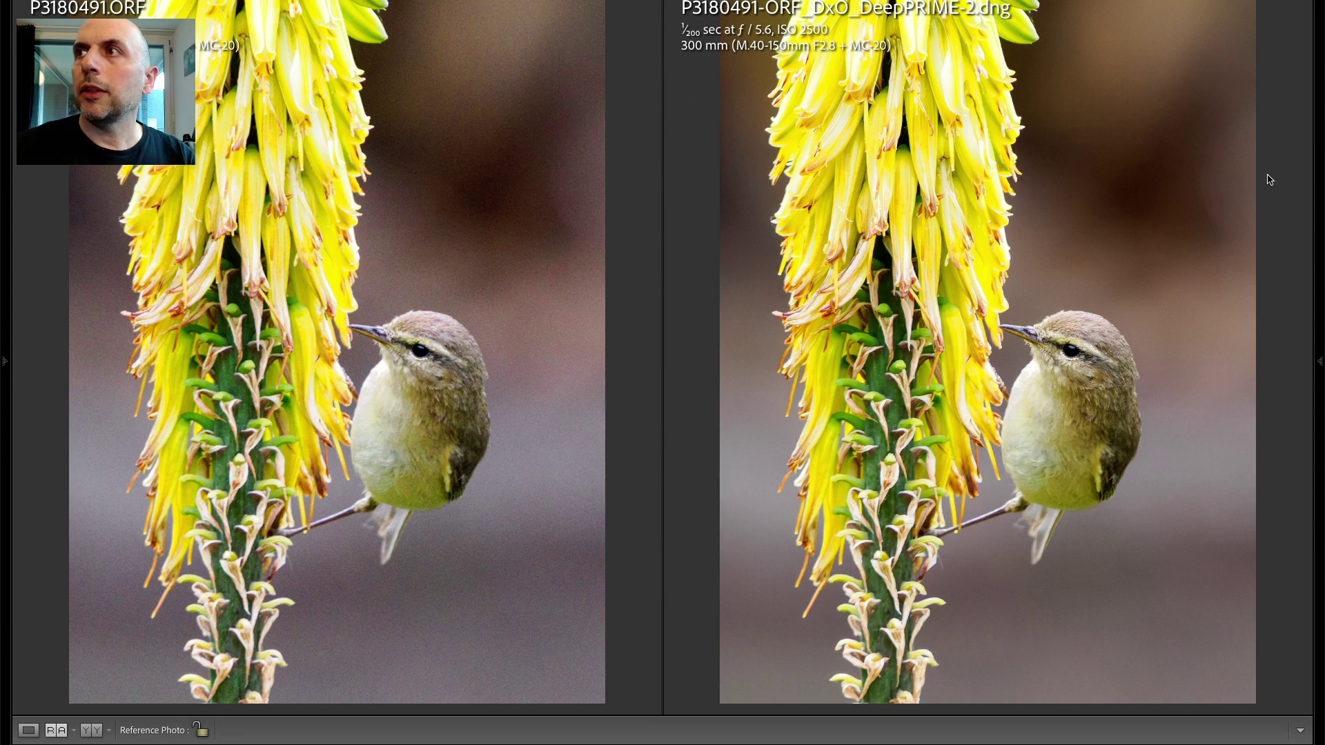
mouse_move(1318, 362)
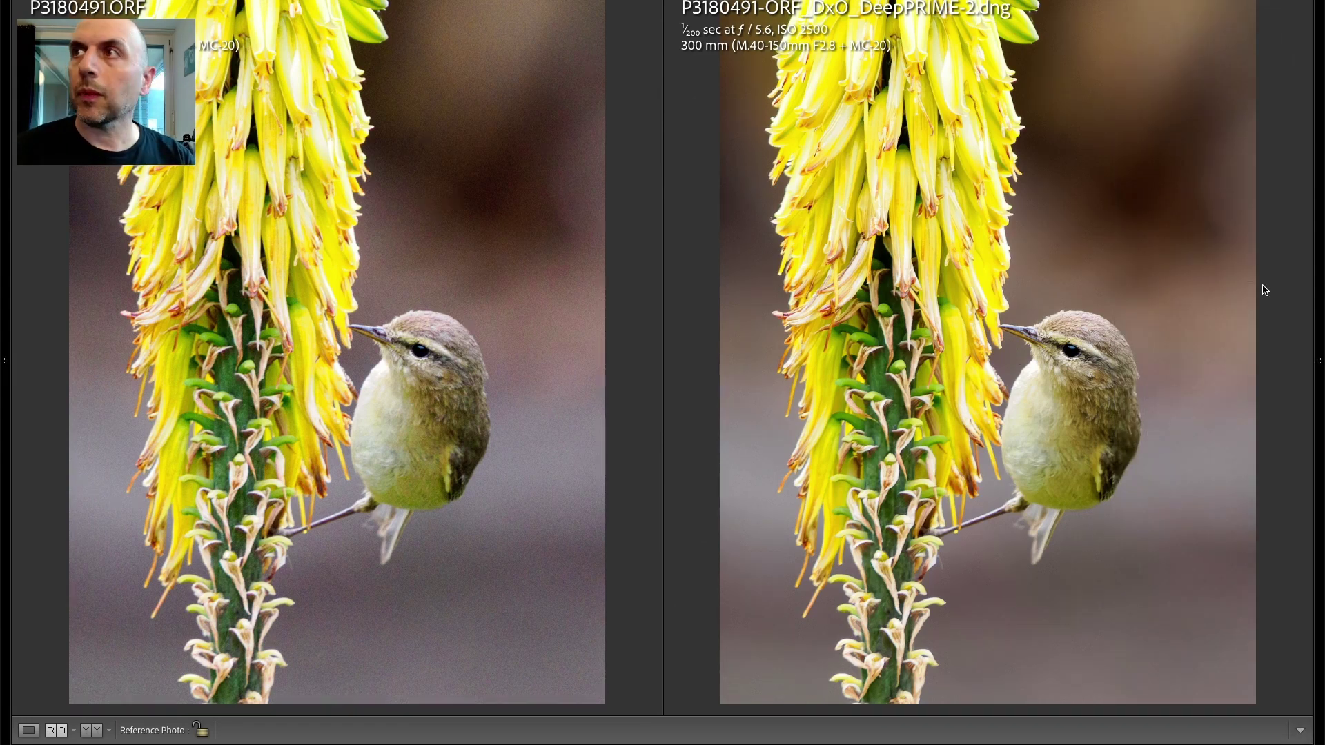
- View P3180491.ORF and P3180491-ORF_DxO_DeepPRIME-2.dng one after the other in the single-photo Loupe view, with the side panels and filmstrip shown
key("Tab")
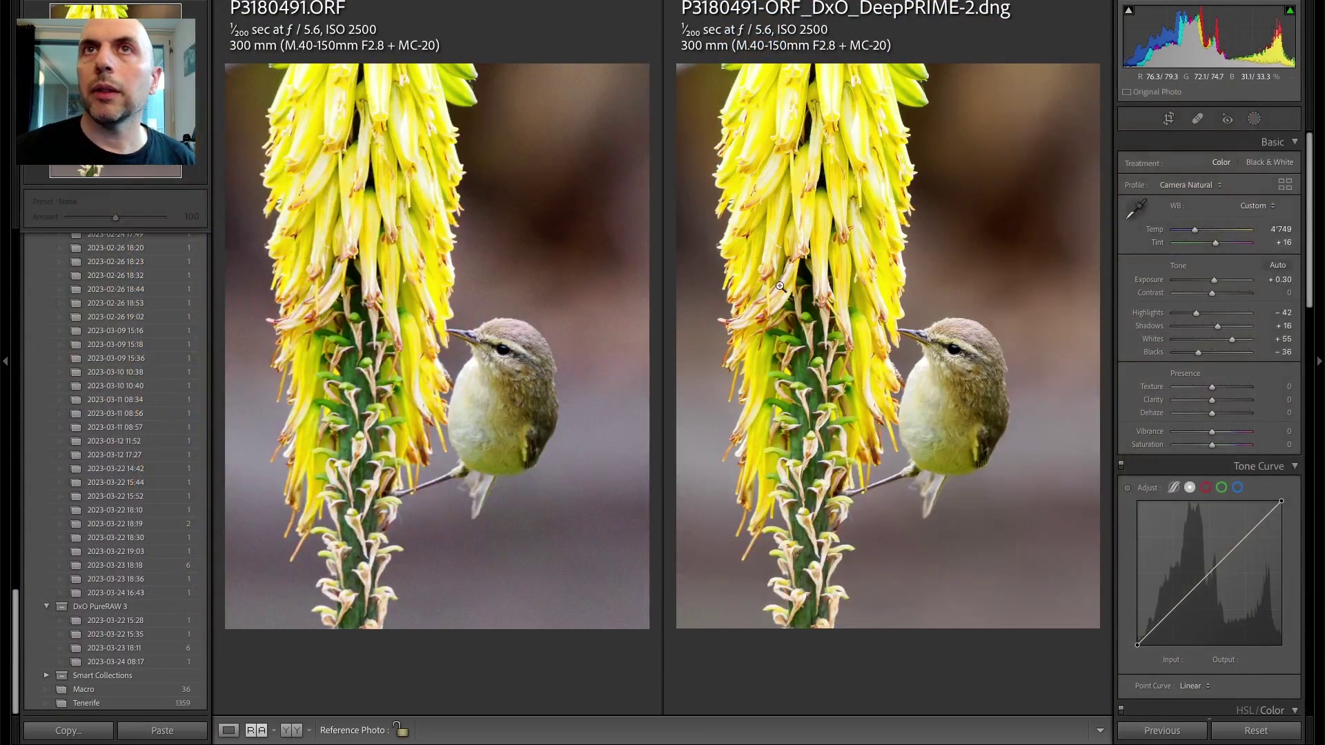
mouse_move(516, 739)
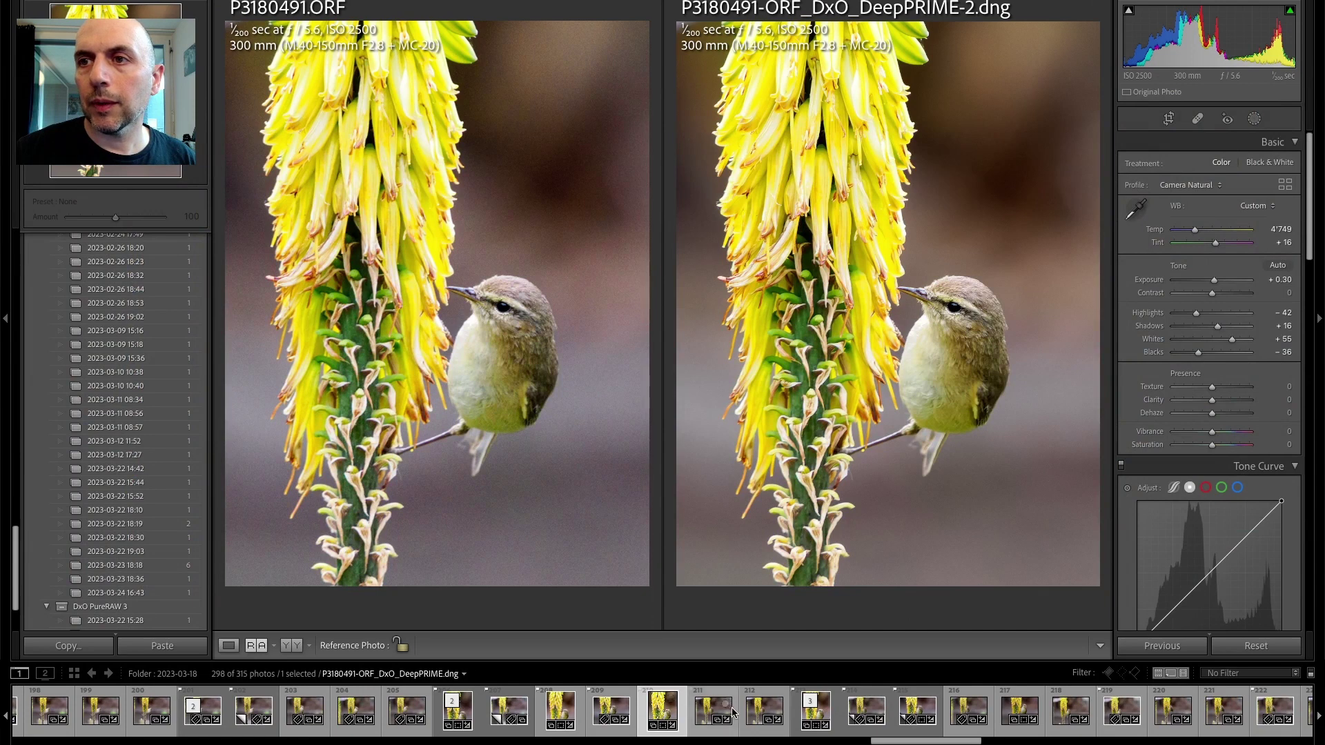
left_click(817, 714)
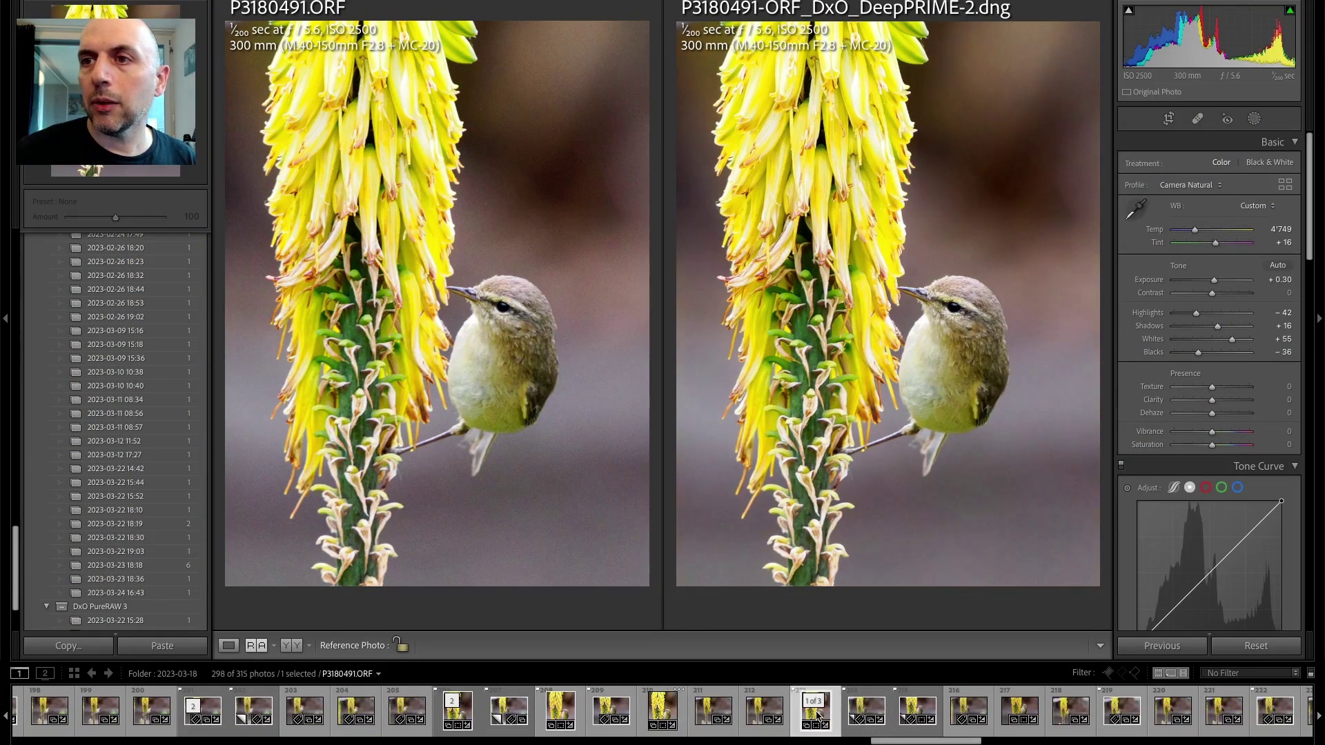
left_click(228, 645)
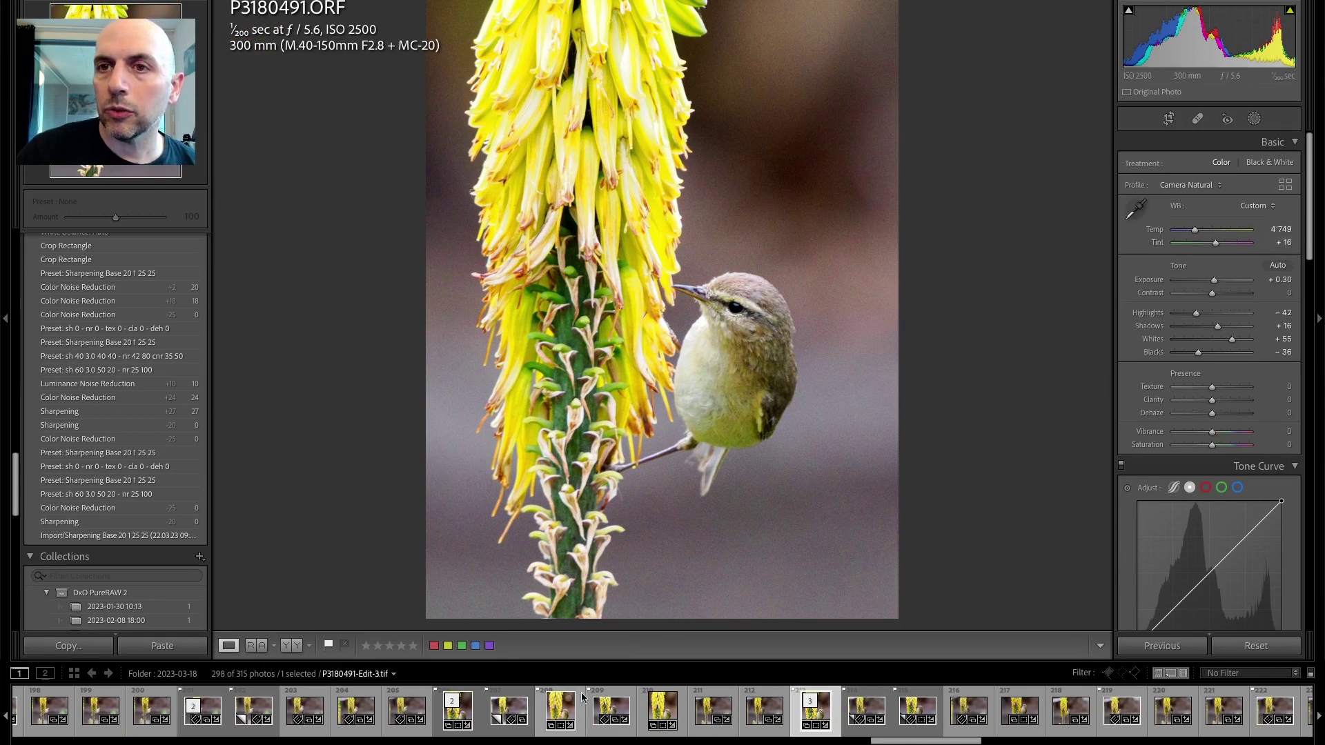
left_click(662, 711)
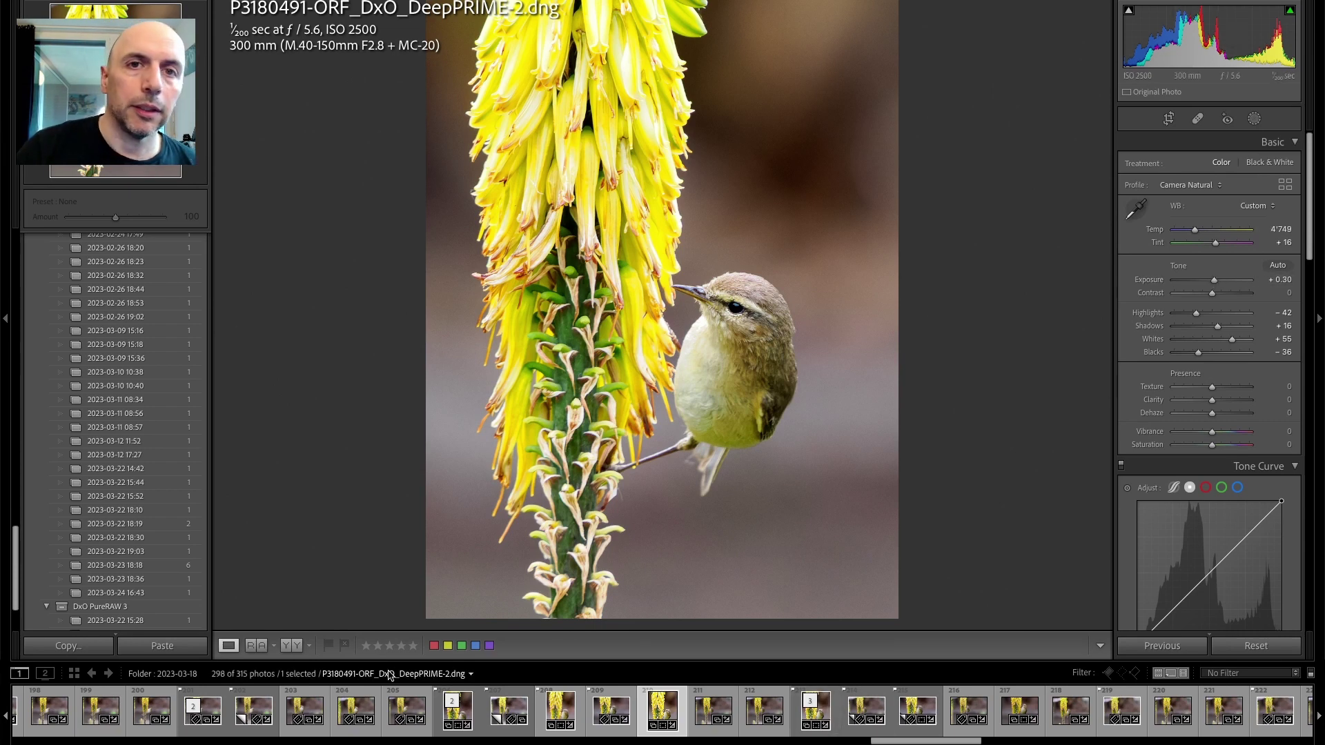
- Return to the Reference View and set the white balance of P3180491-ORF_DxO_DeepPRIME-2.dng to Temp 4,654 and Tint +23
left_click(256, 646)
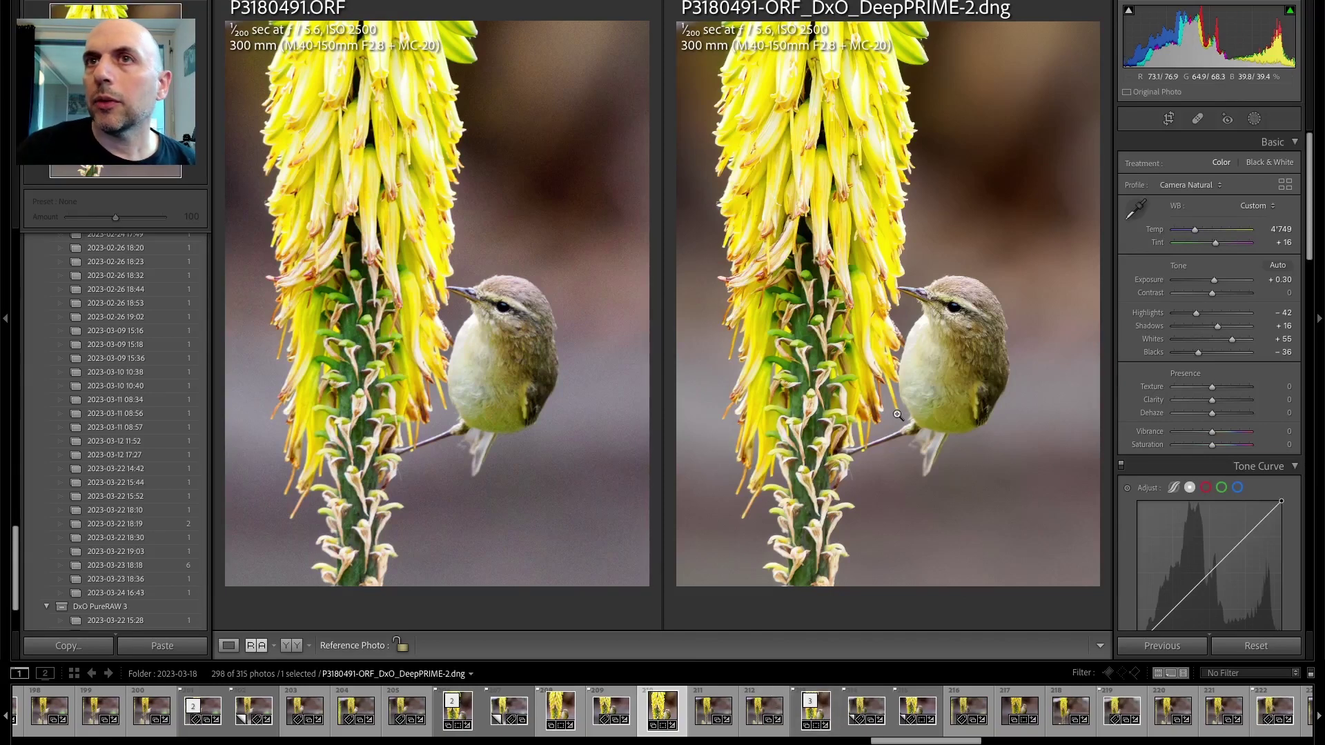
left_click(6, 320)
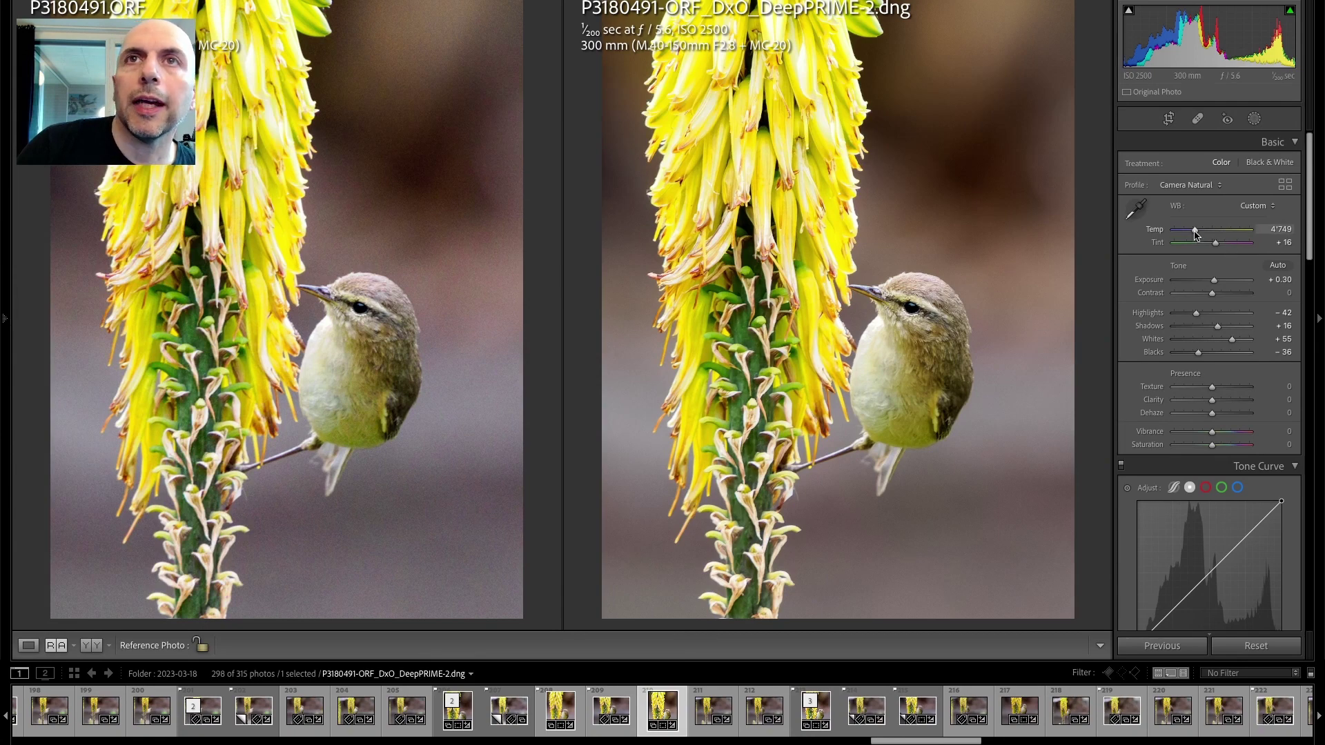
left_click_drag(1215, 243, 1218, 247)
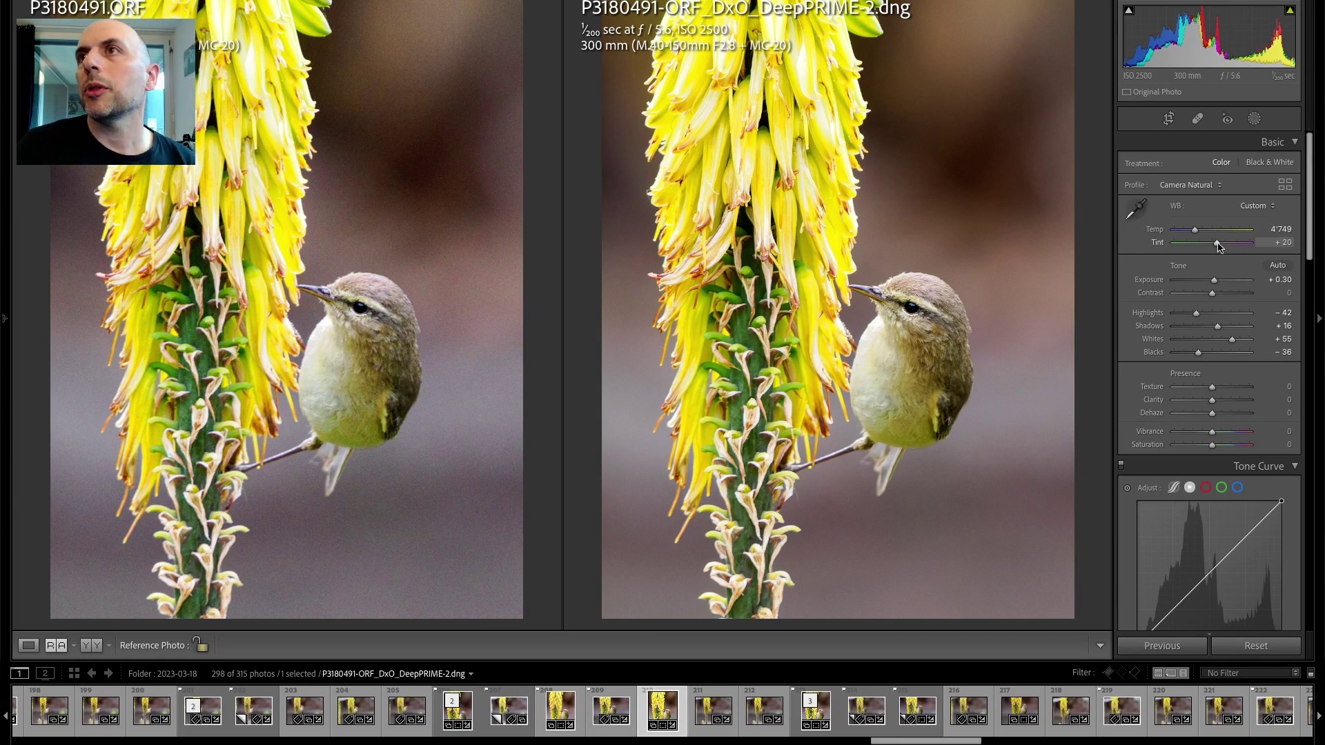
scroll(1211, 242, "down", 1)
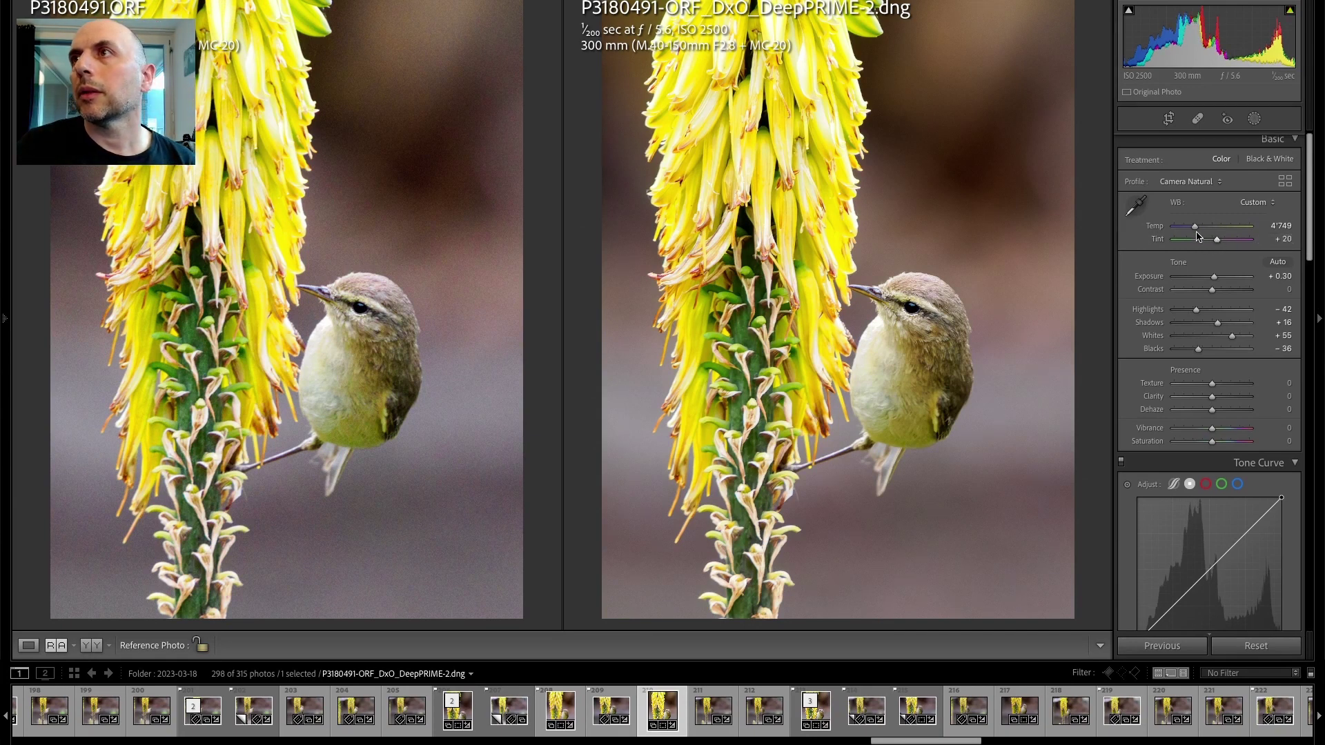
left_click_drag(1196, 231, 1194, 232)
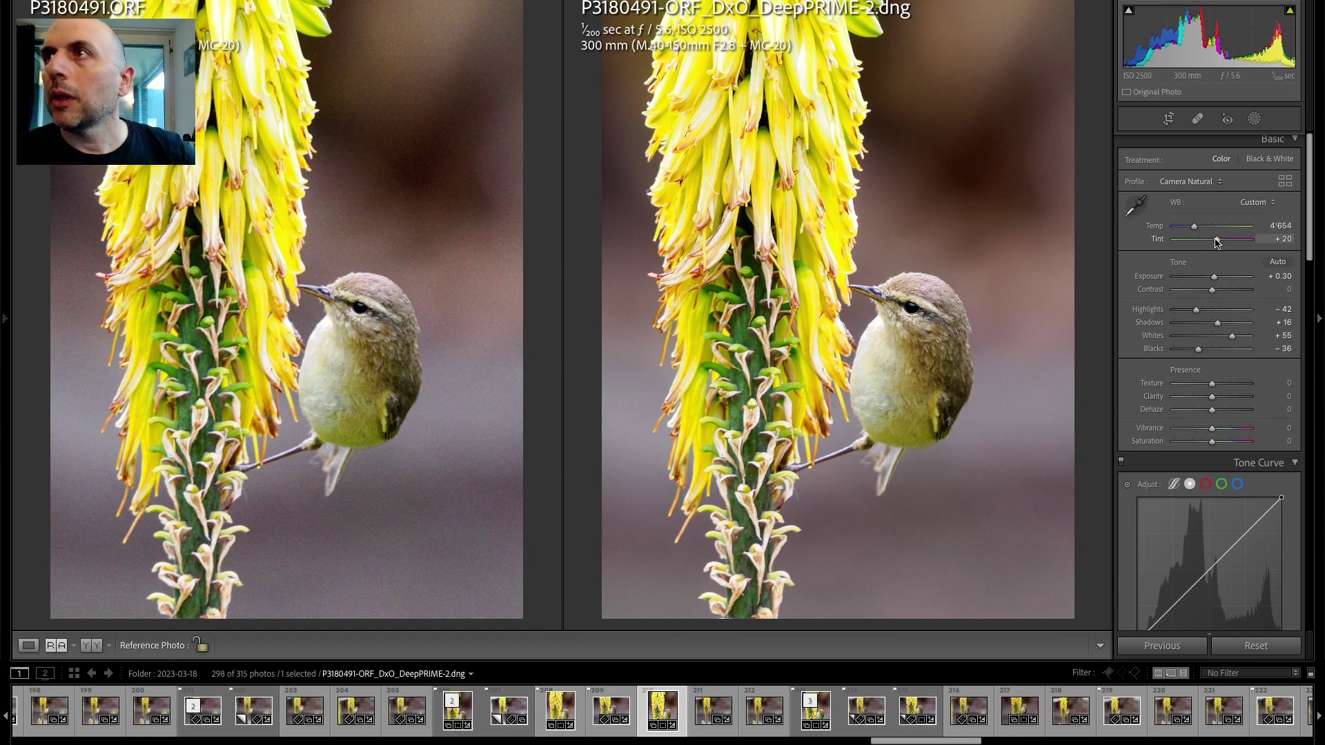
left_click_drag(1217, 242, 1219, 243)
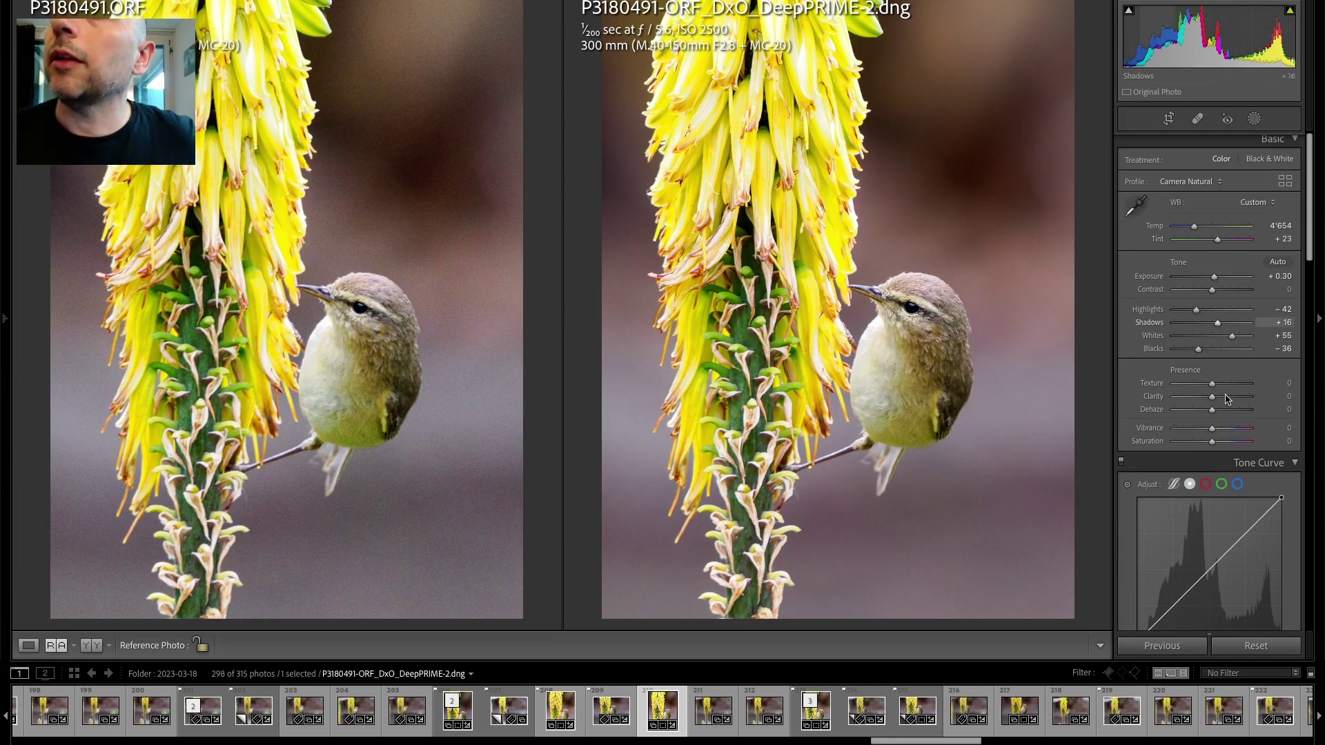
- Sharpen P3180491-ORF_DxO_DeepPRIME-2.dng with Amount 10 and Masking 48, and bring the list of presets back into view
scroll(1226, 403, "down", 10)
scroll(1227, 403, "down", 2)
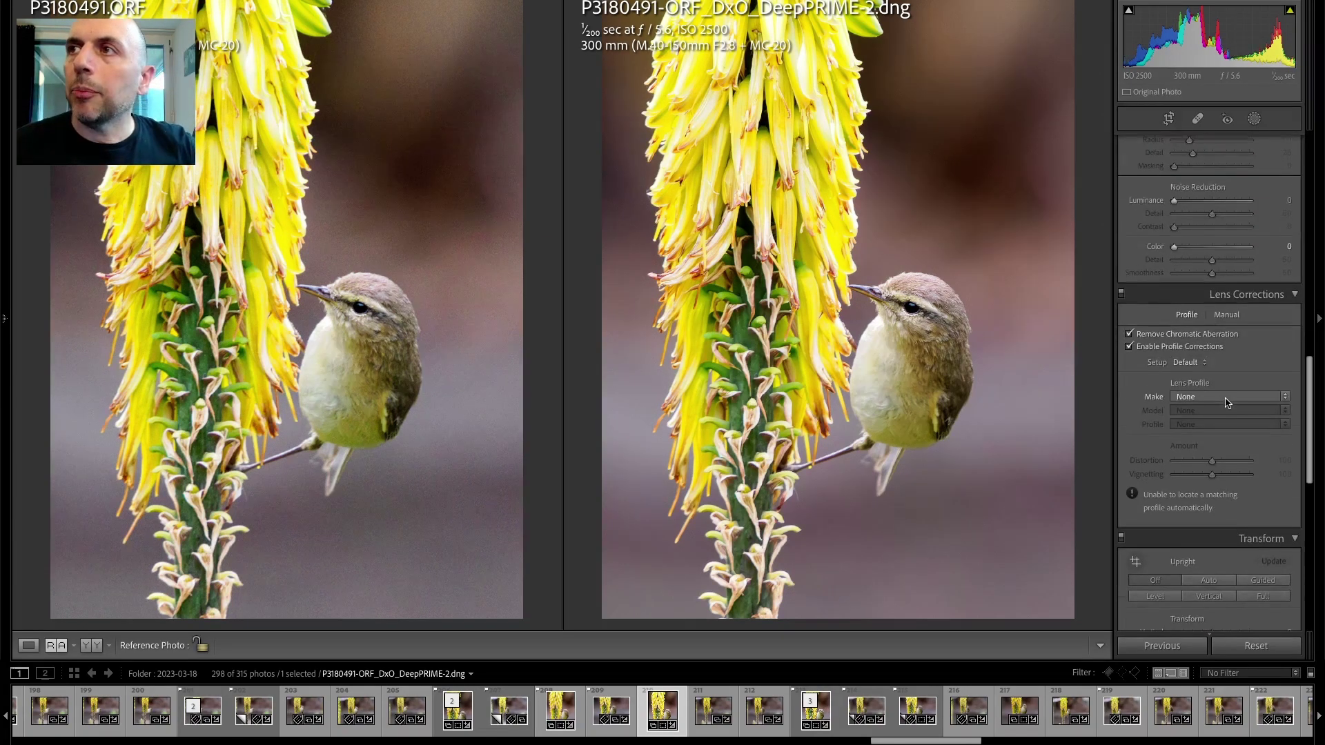
scroll(1226, 403, "up", 6)
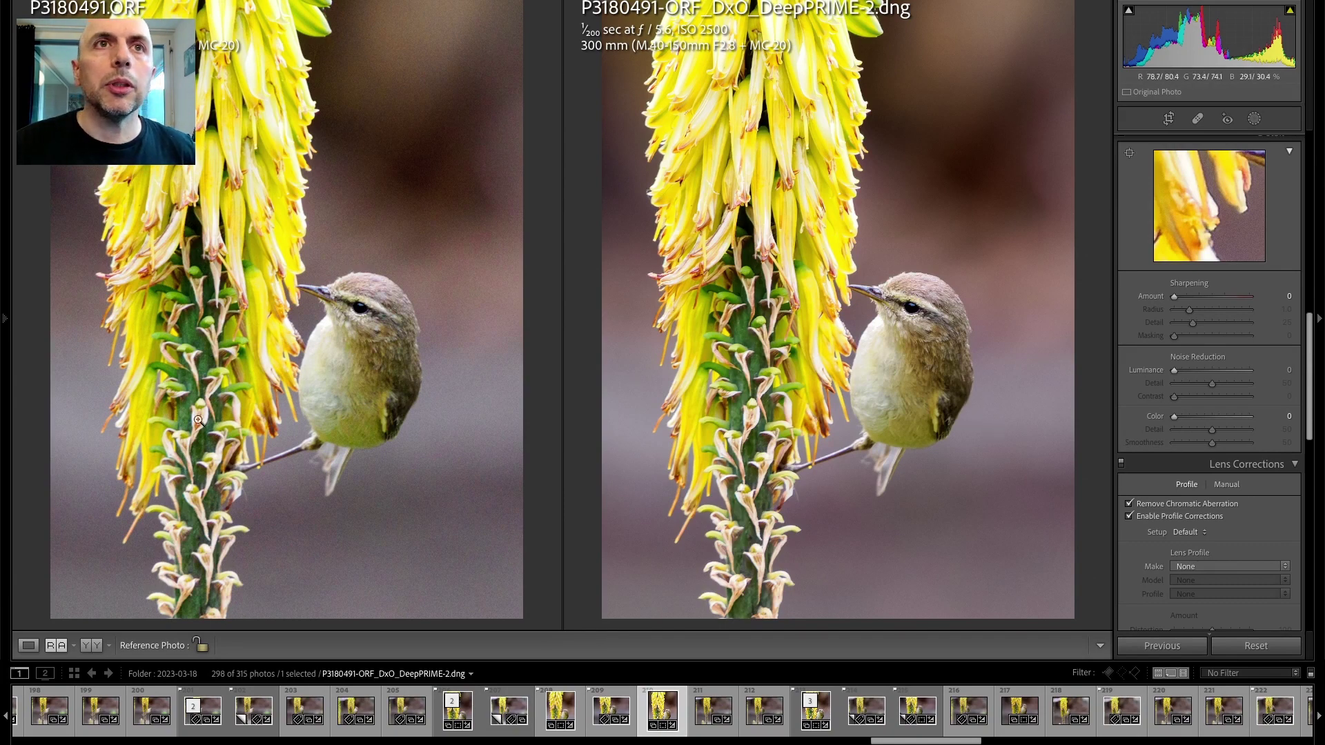
left_click(6, 321)
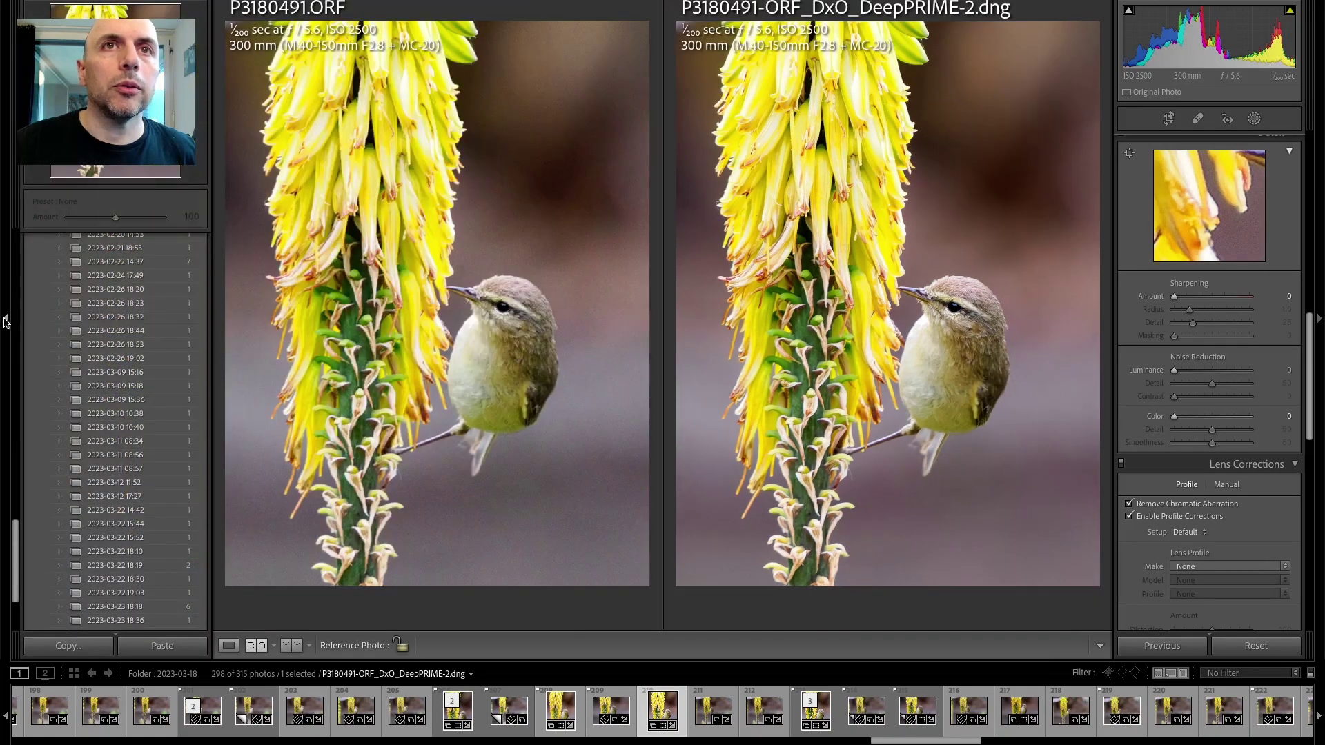
scroll(117, 386, "up", 10)
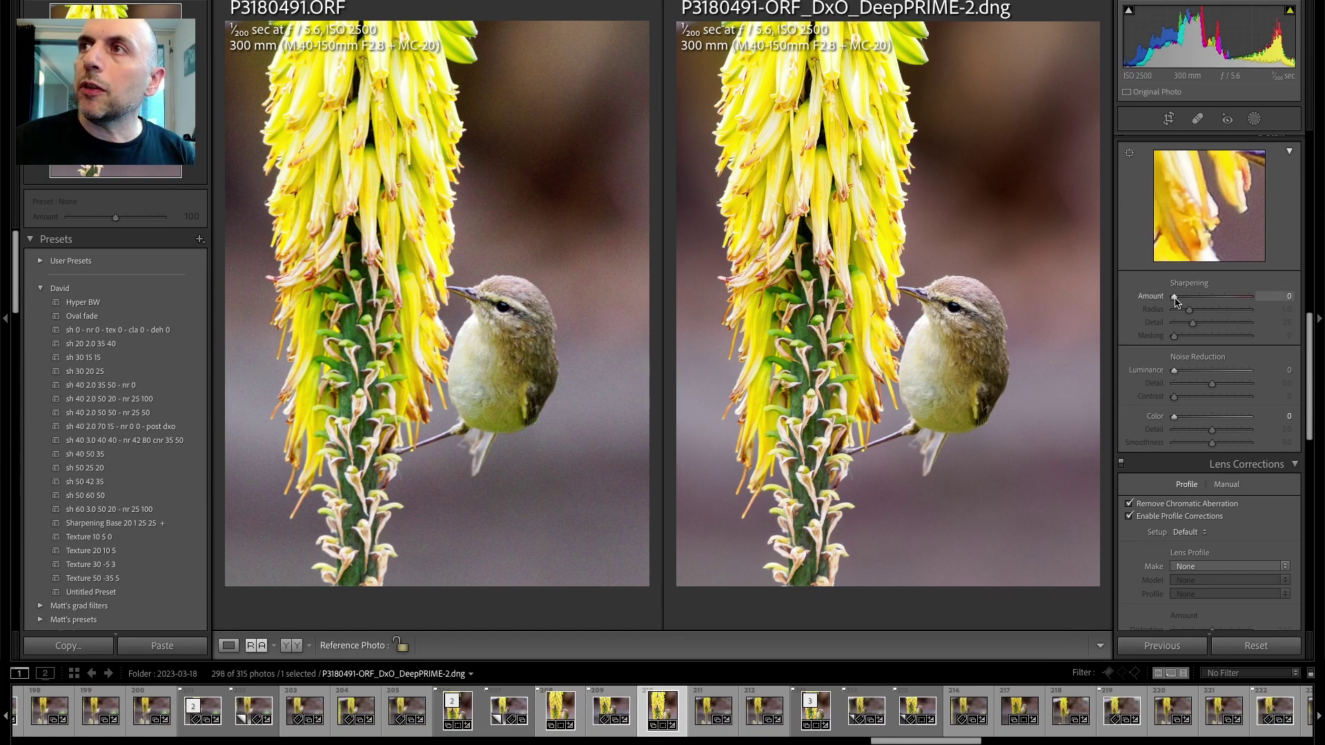
left_click(1174, 298, "alt")
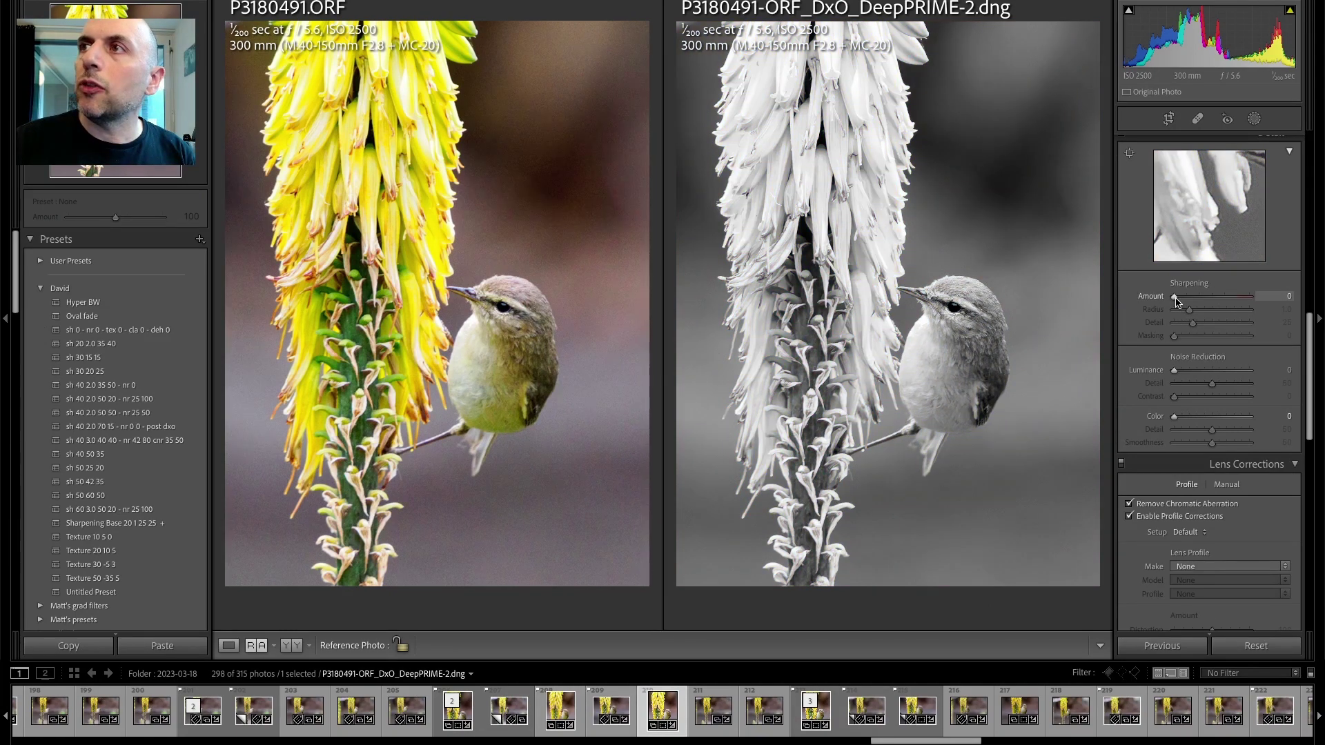
left_click_drag(1176, 301, 1178, 302)
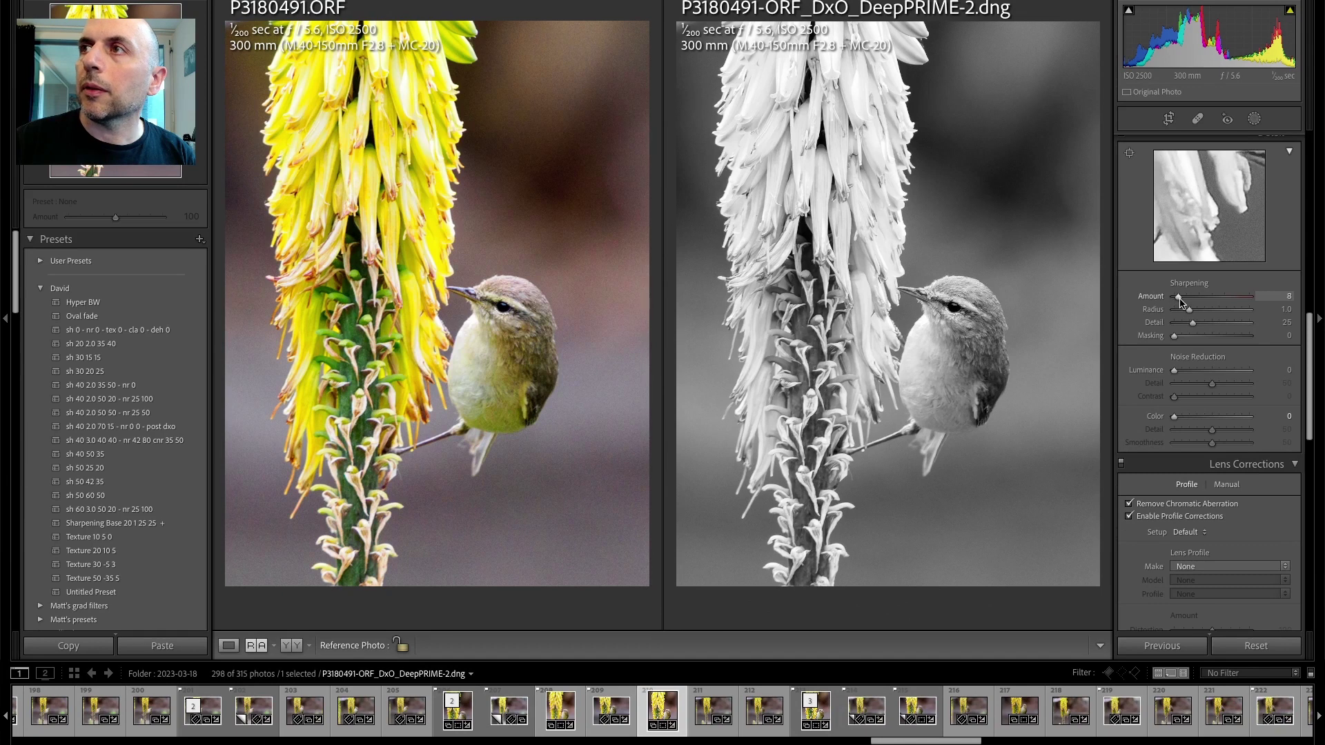
left_click_drag(1180, 301, 1181, 301)
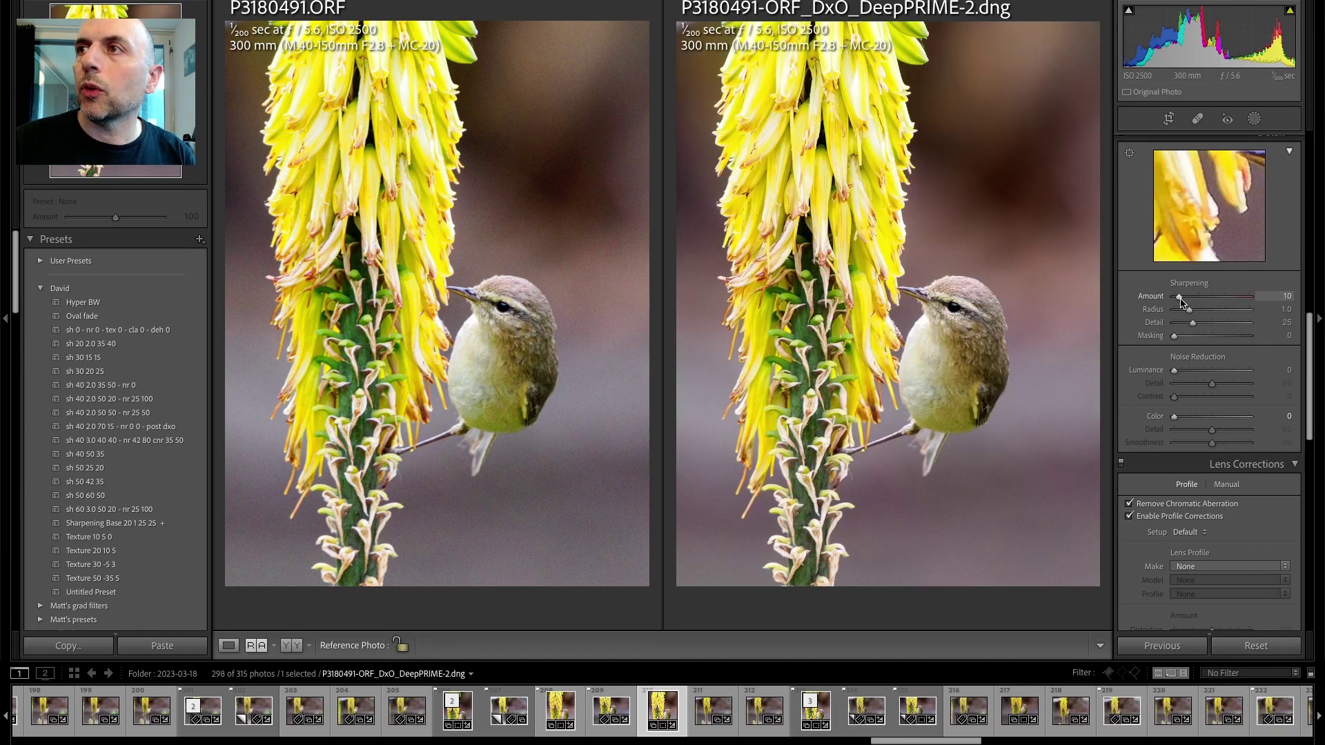
left_click_drag(1175, 336, 1211, 340)
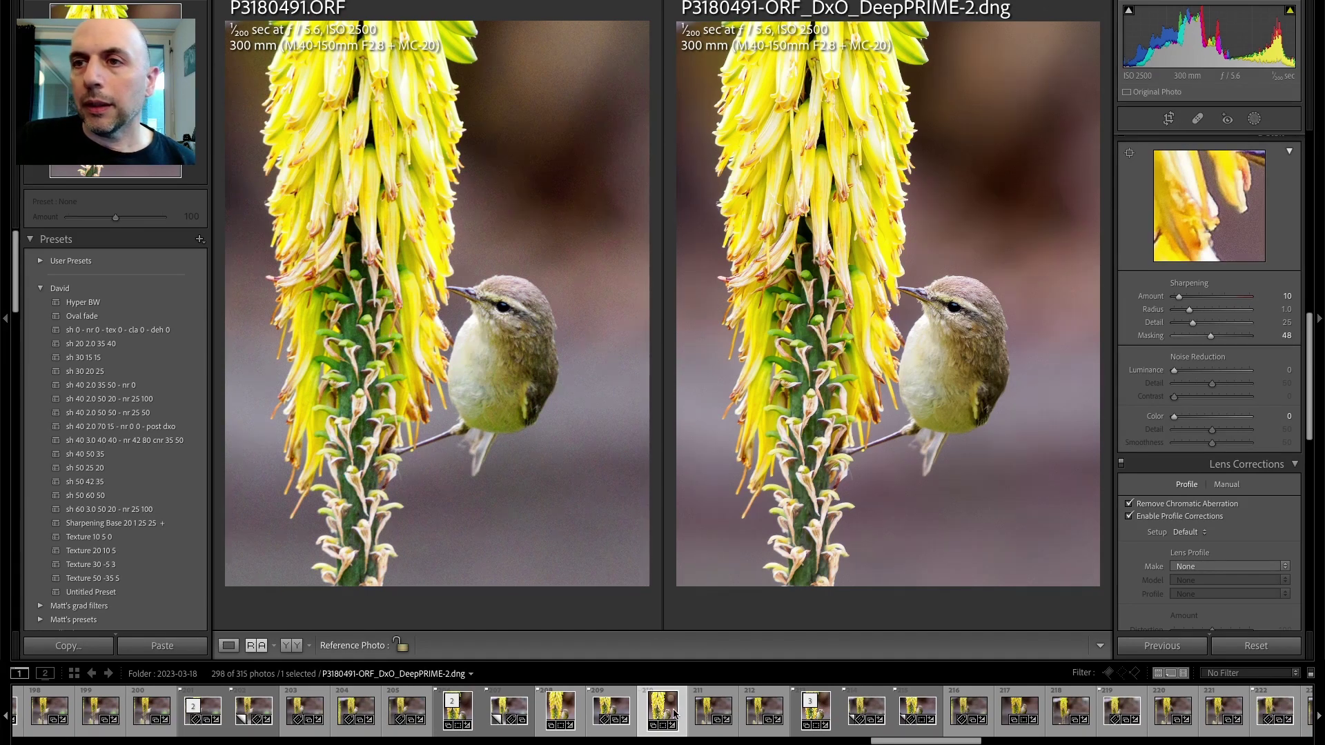
- Export P3180491.ORF, P3180491-Edit-3.tif and P3180491-ORF_DxO_DeepPRIME-2.dng together with the 2048 firma nera centro preset
left_click(818, 718, "ctrl")
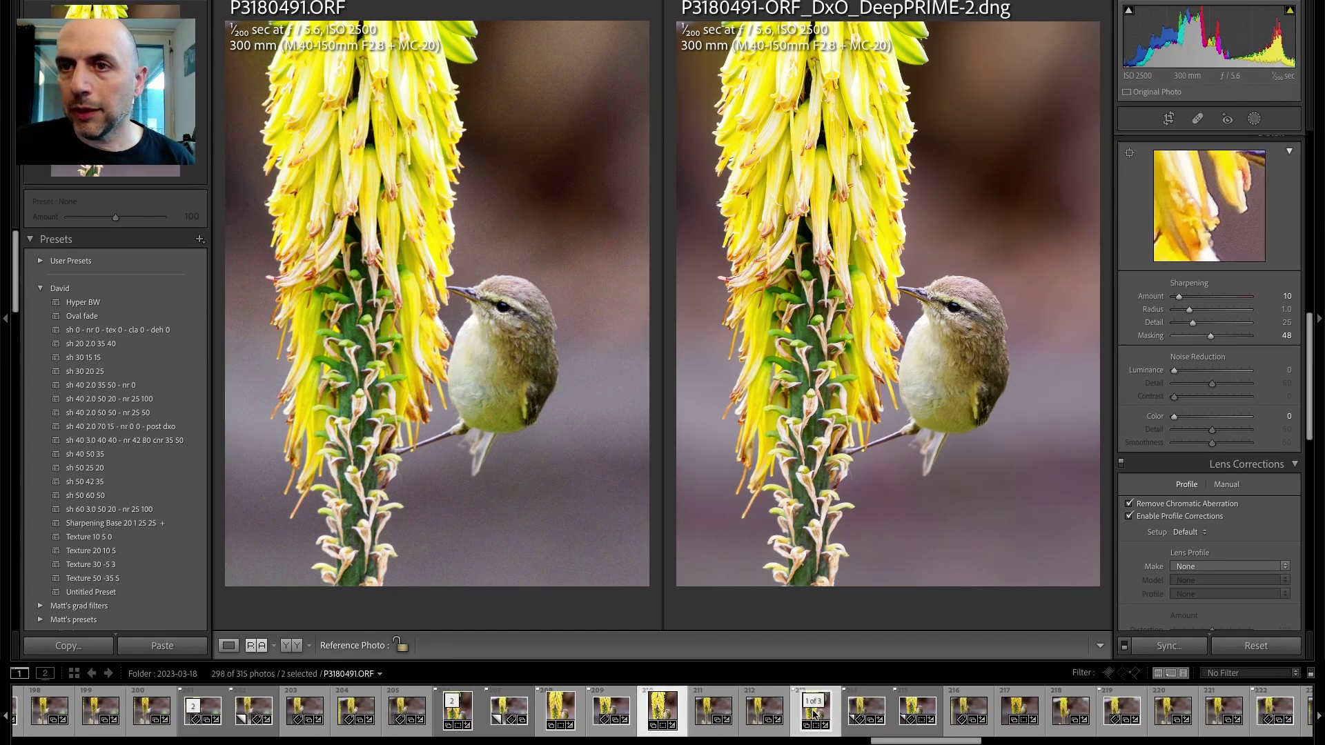
left_click(580, 710, "ctrl")
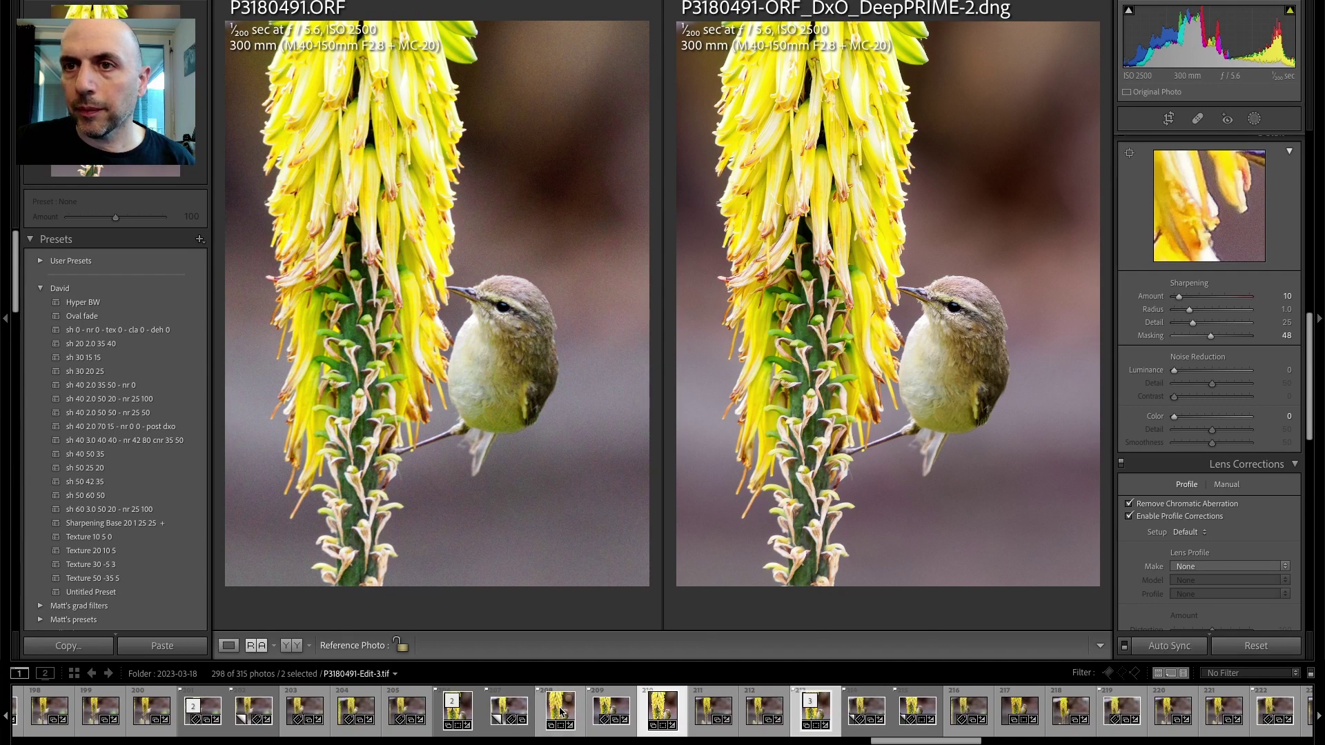
left_click(560, 712, "ctrl")
right_click(560, 711)
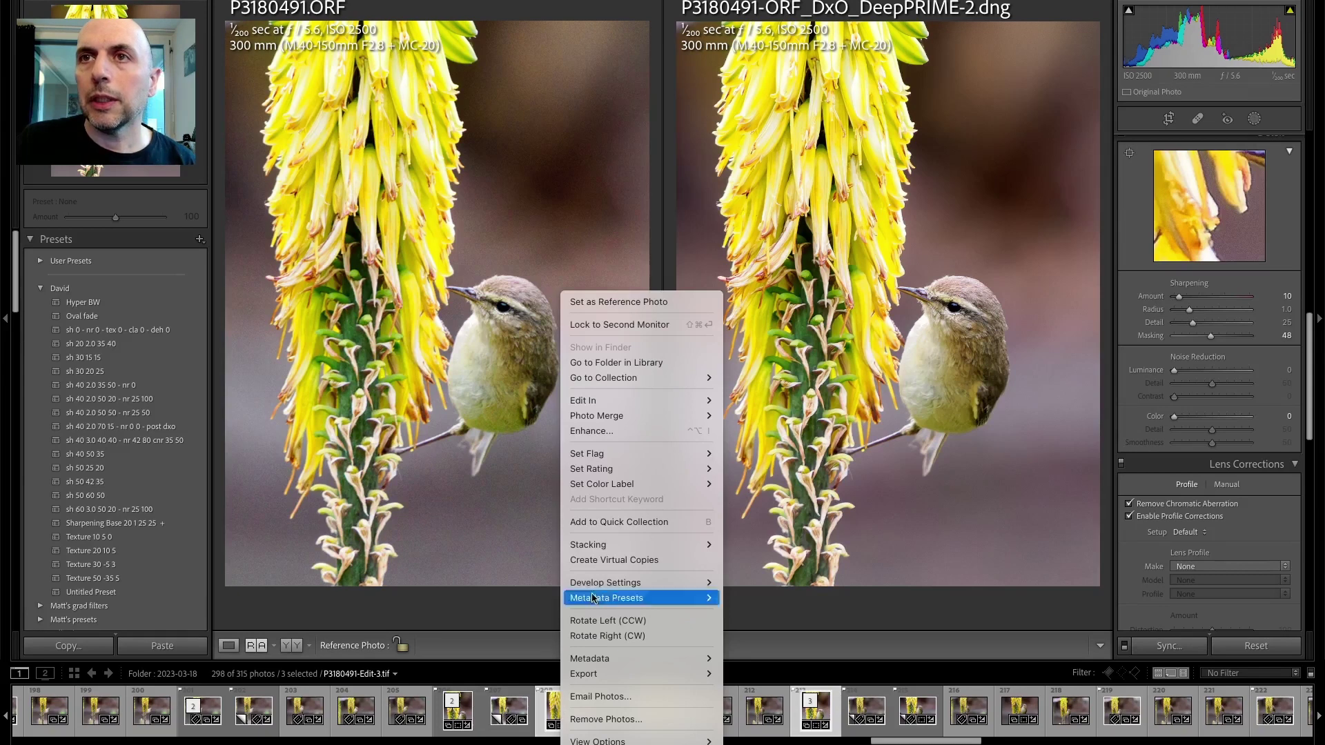
mouse_move(600, 675)
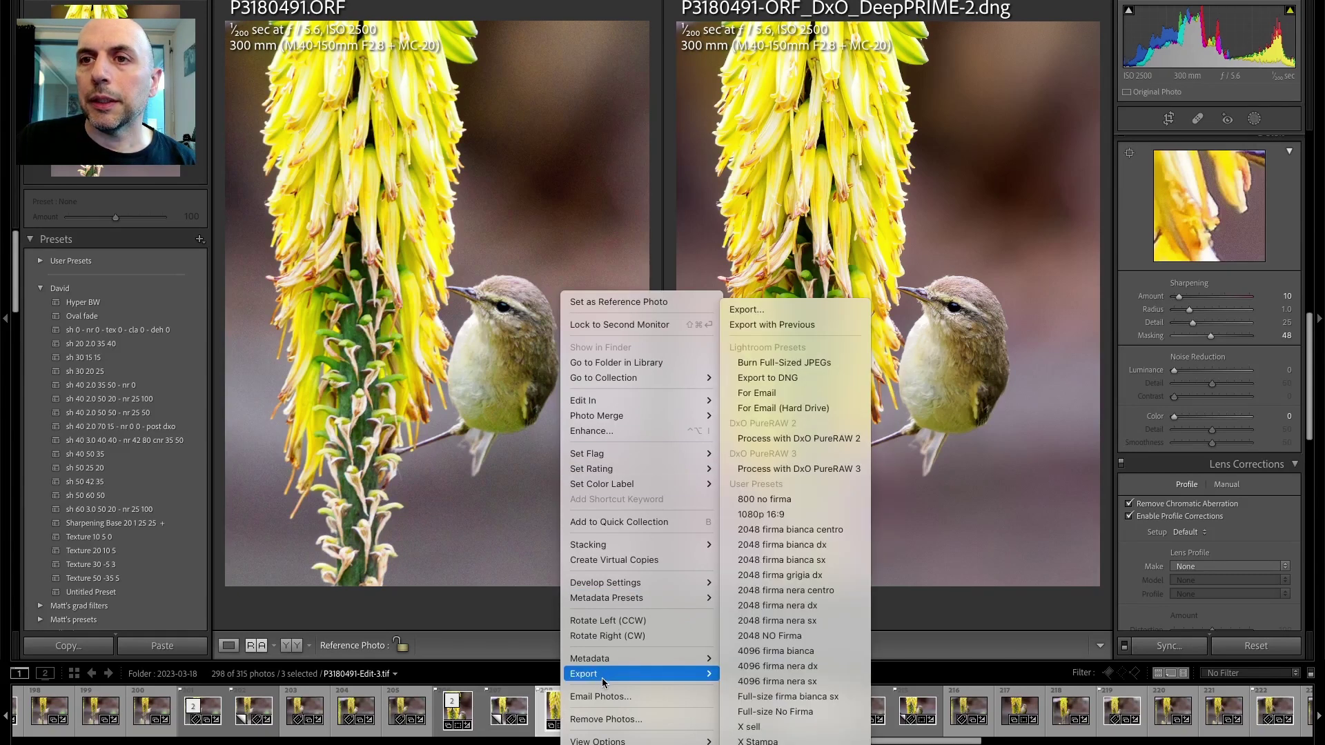
left_click(792, 592)
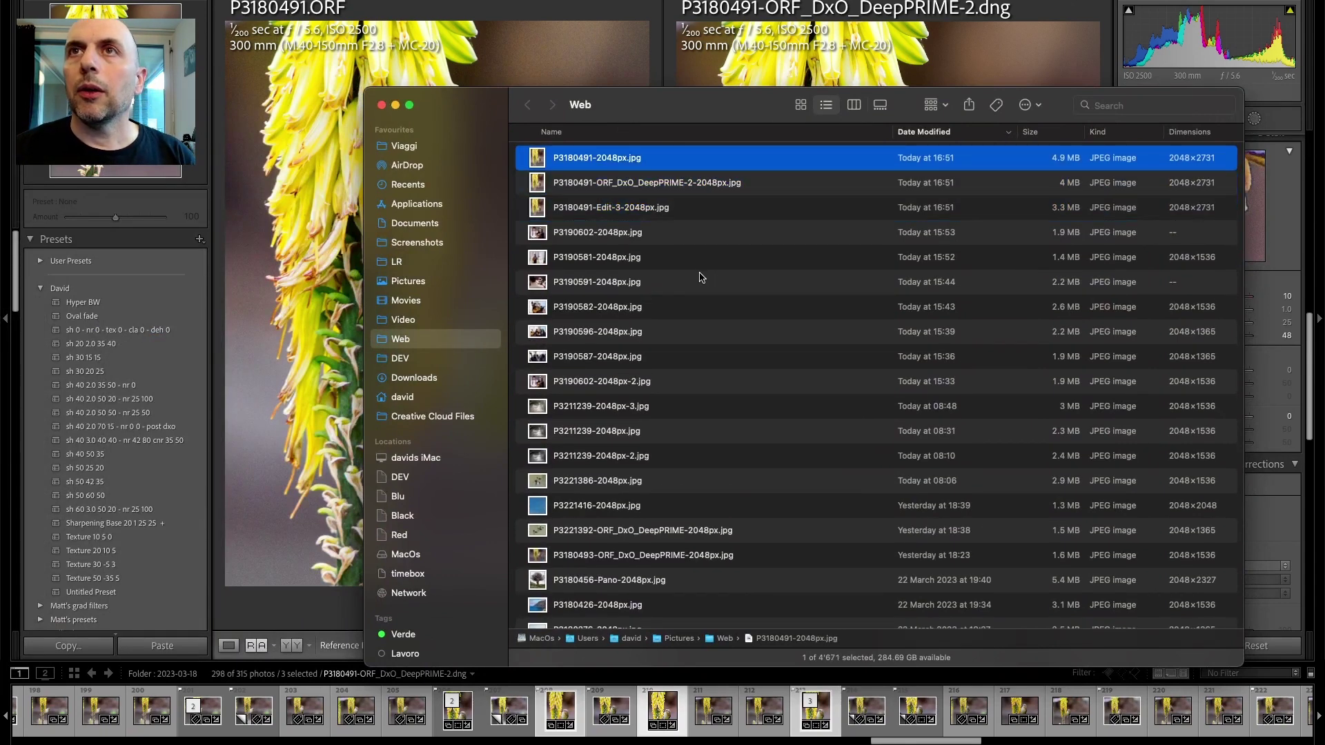
- Compare the three exported P3180491 JPEGs in Quick Look, alternating between the DxO and Edit-3 versions, and close the Web folder window
key("space")
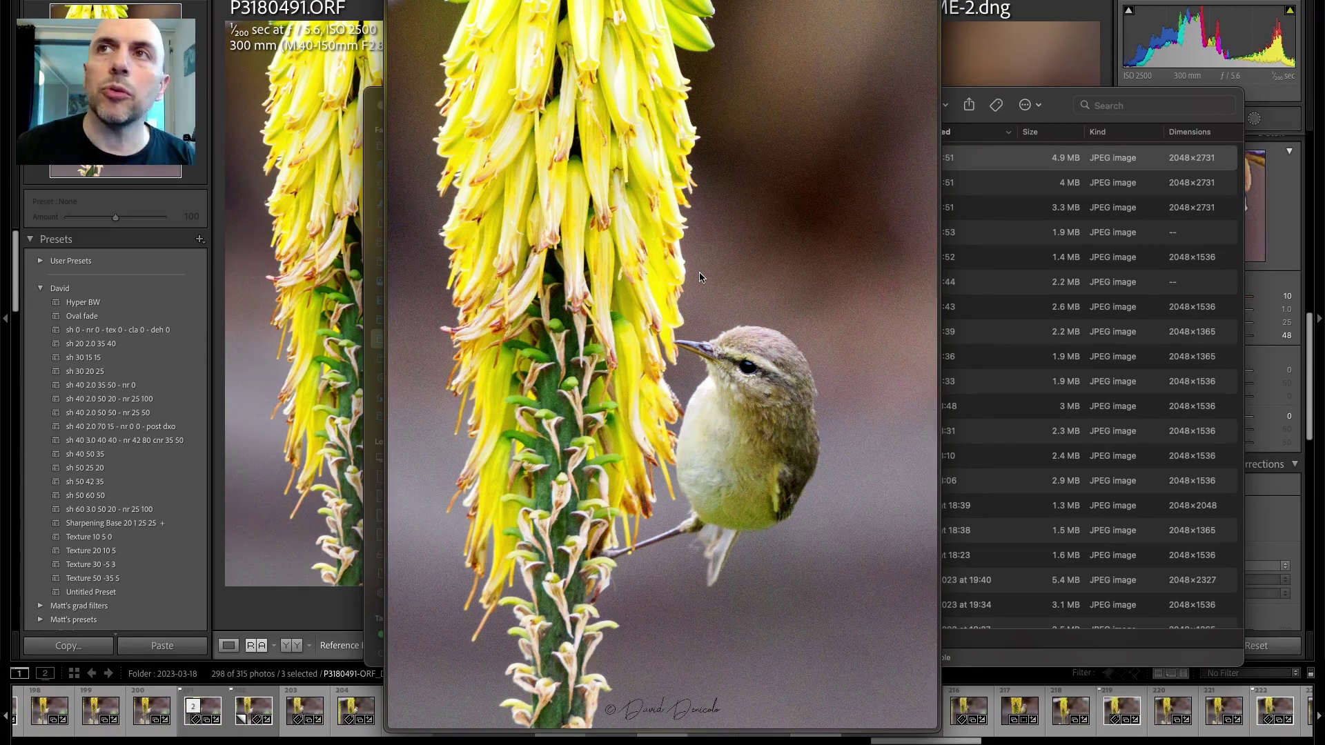
key("Down")
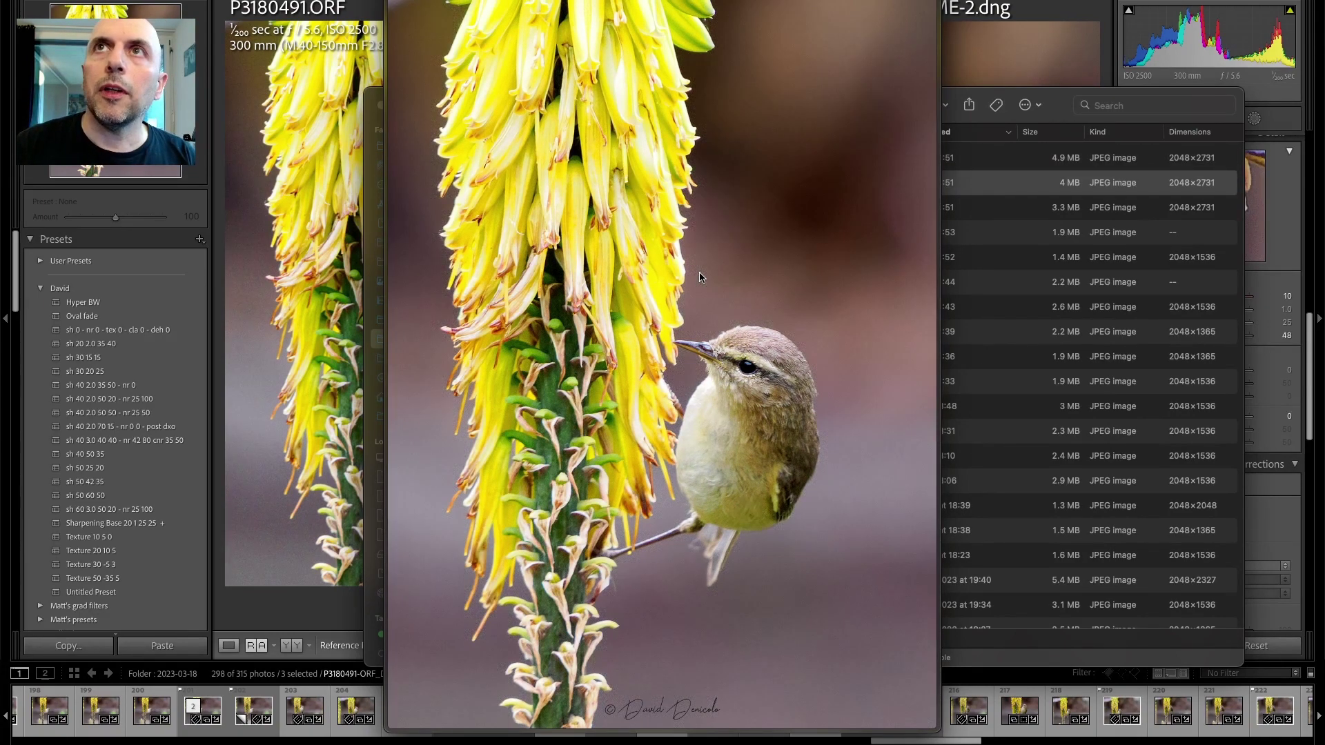
key("Down")
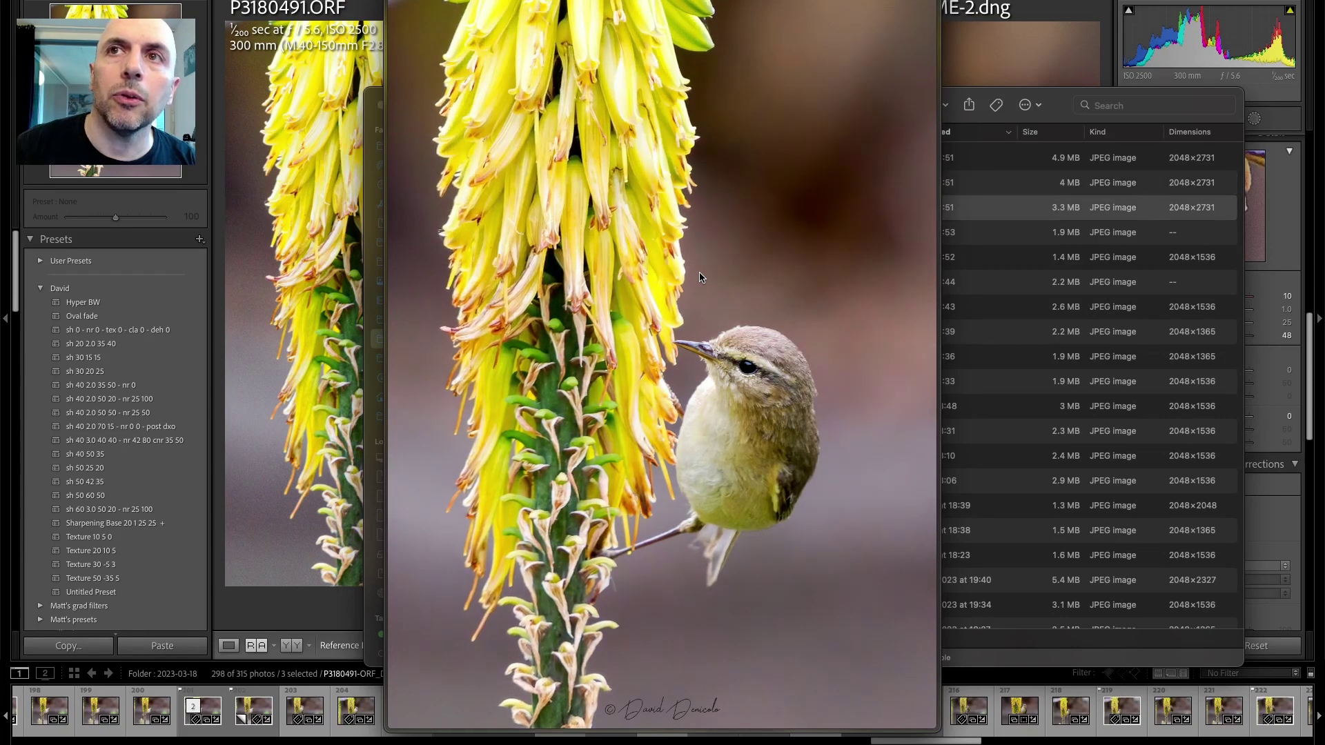
key("Up")
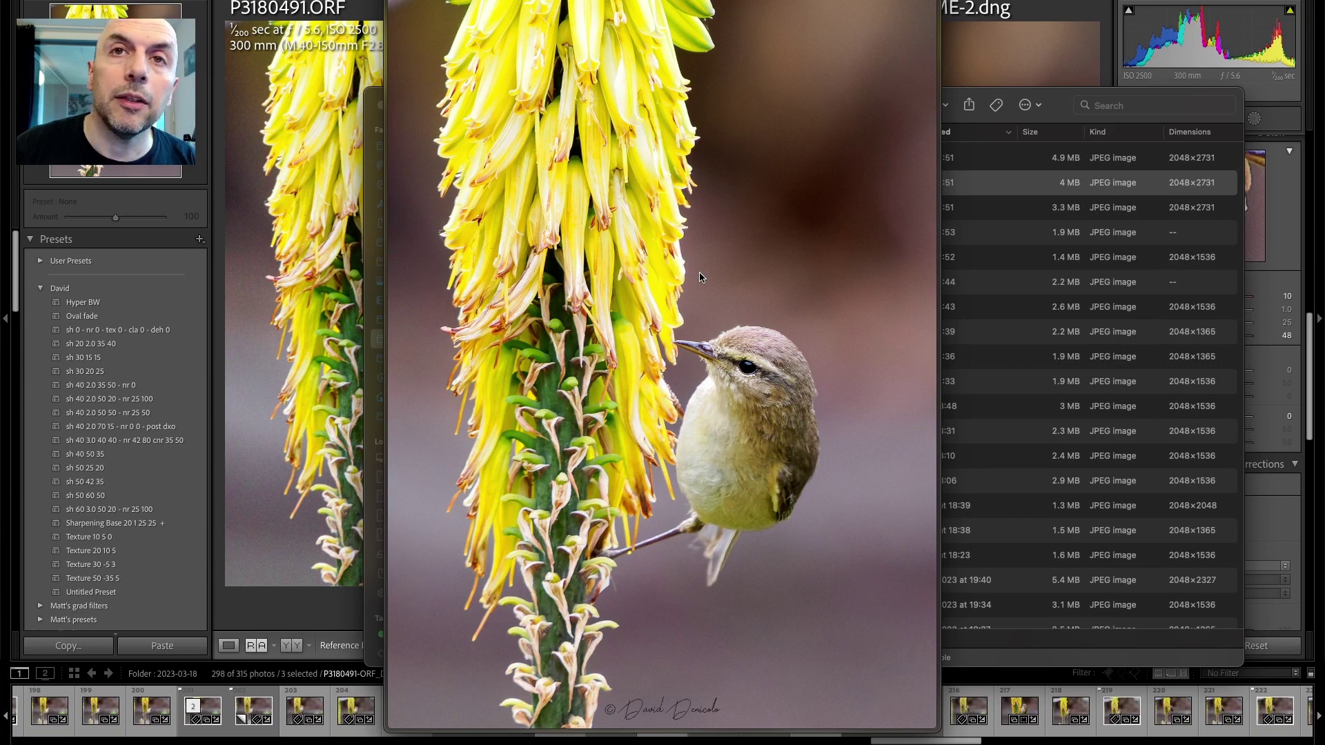
key("Down")
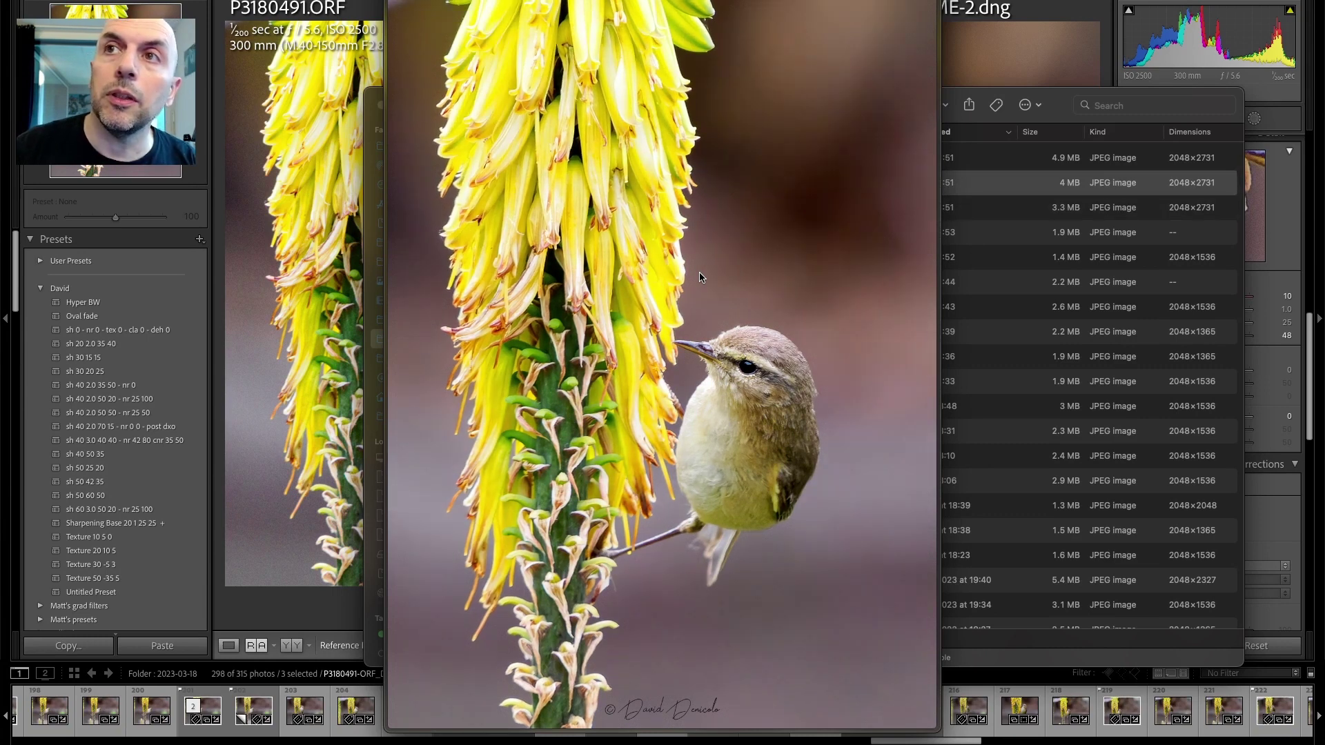
key("Up")
key("Down")
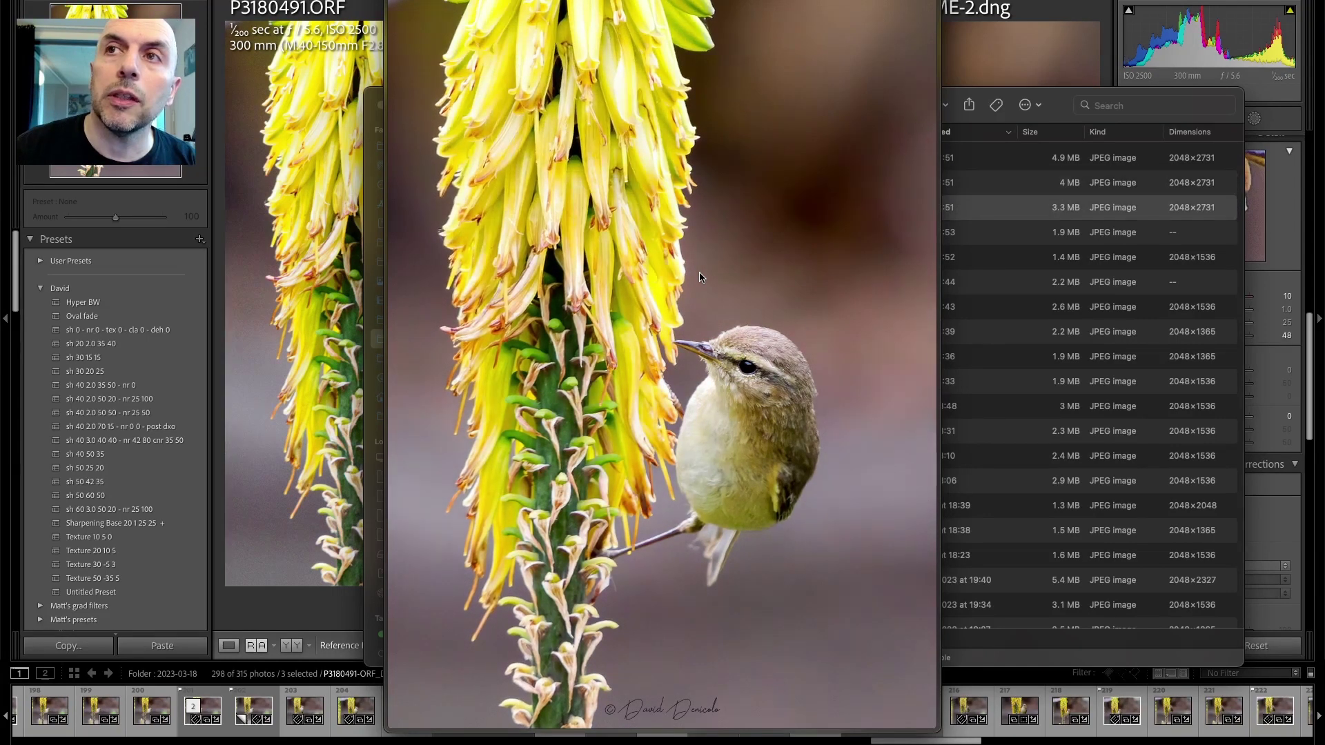
key("Up")
key("space")
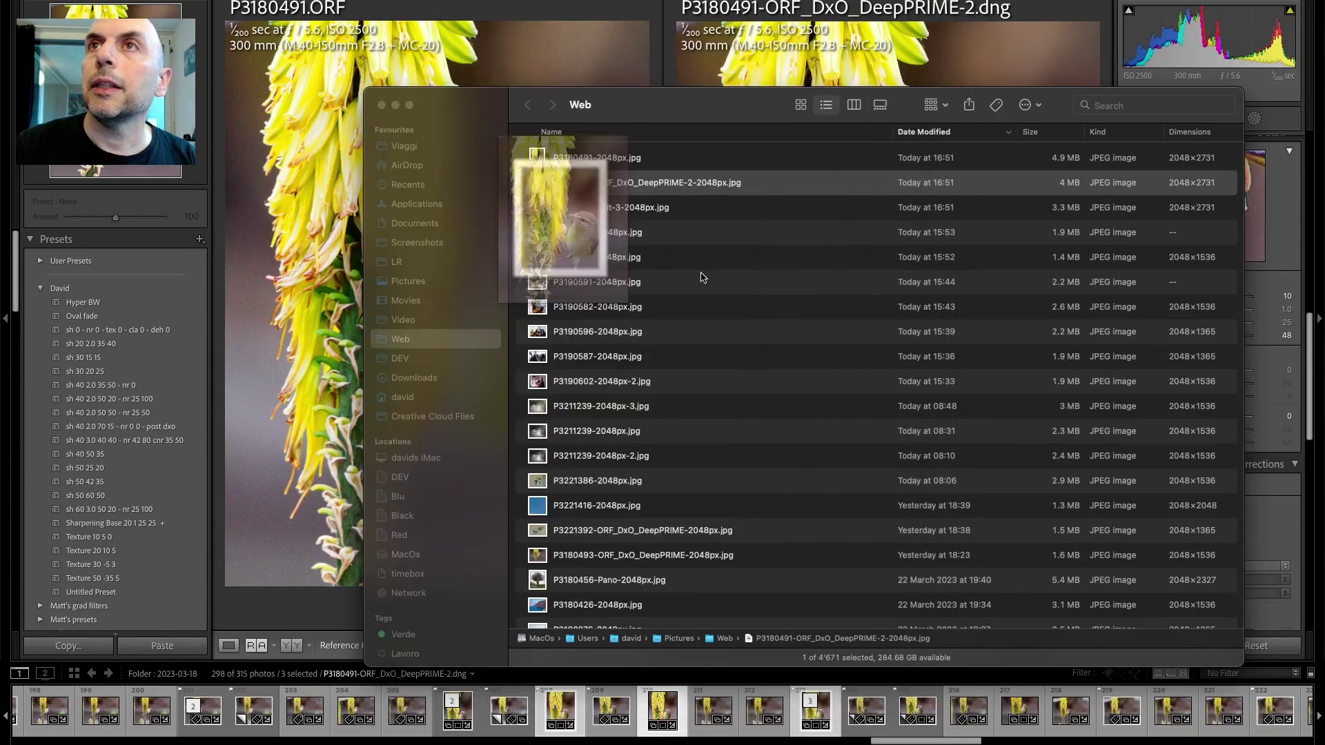
key("super+w")
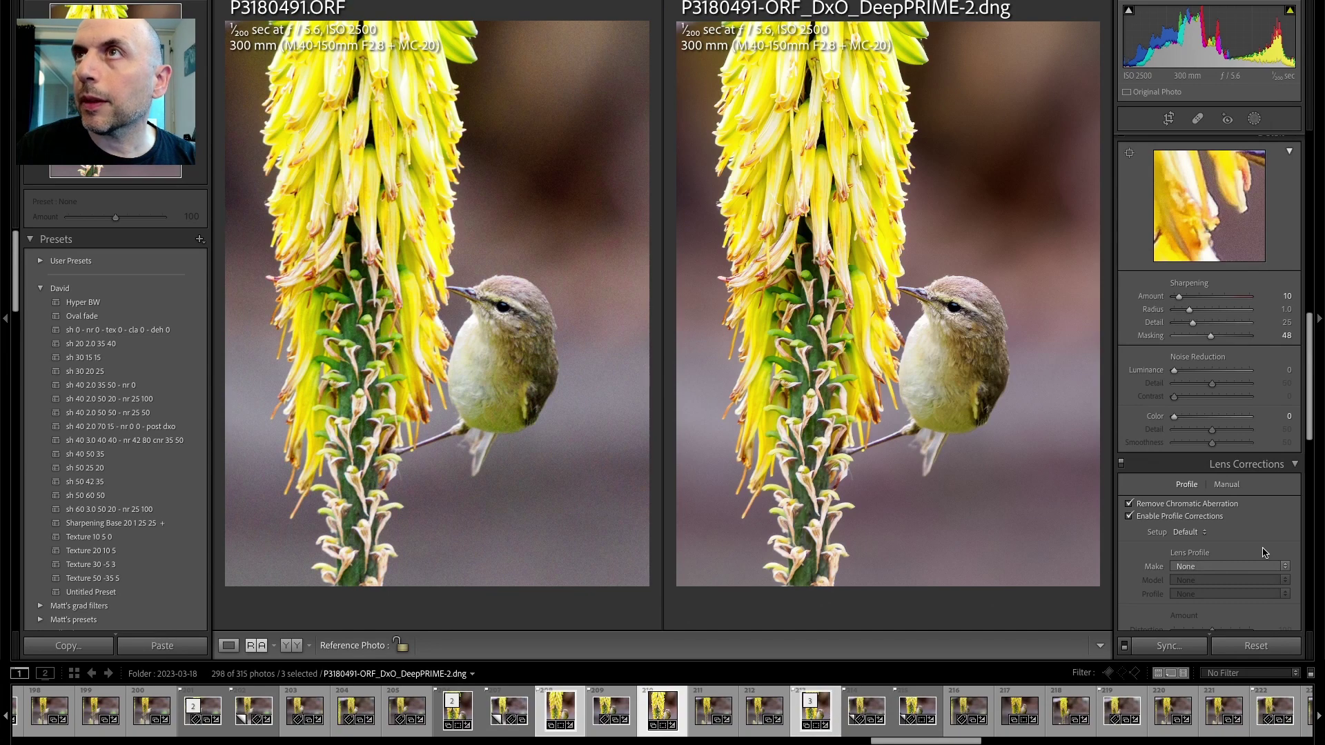
- Disable the lens profile corrections on P3180491-Edit-3.tif and make P3180491.ORF the active photo
left_click(563, 713)
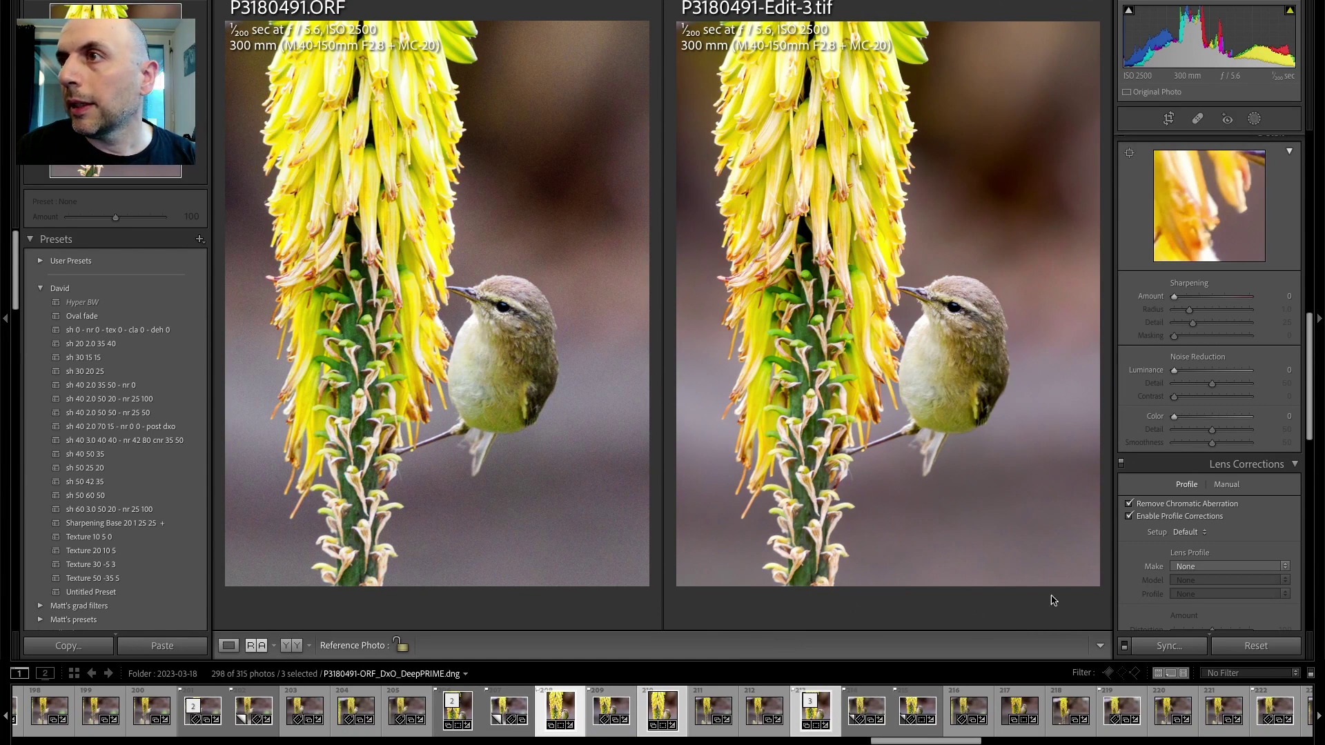
left_click(1197, 519)
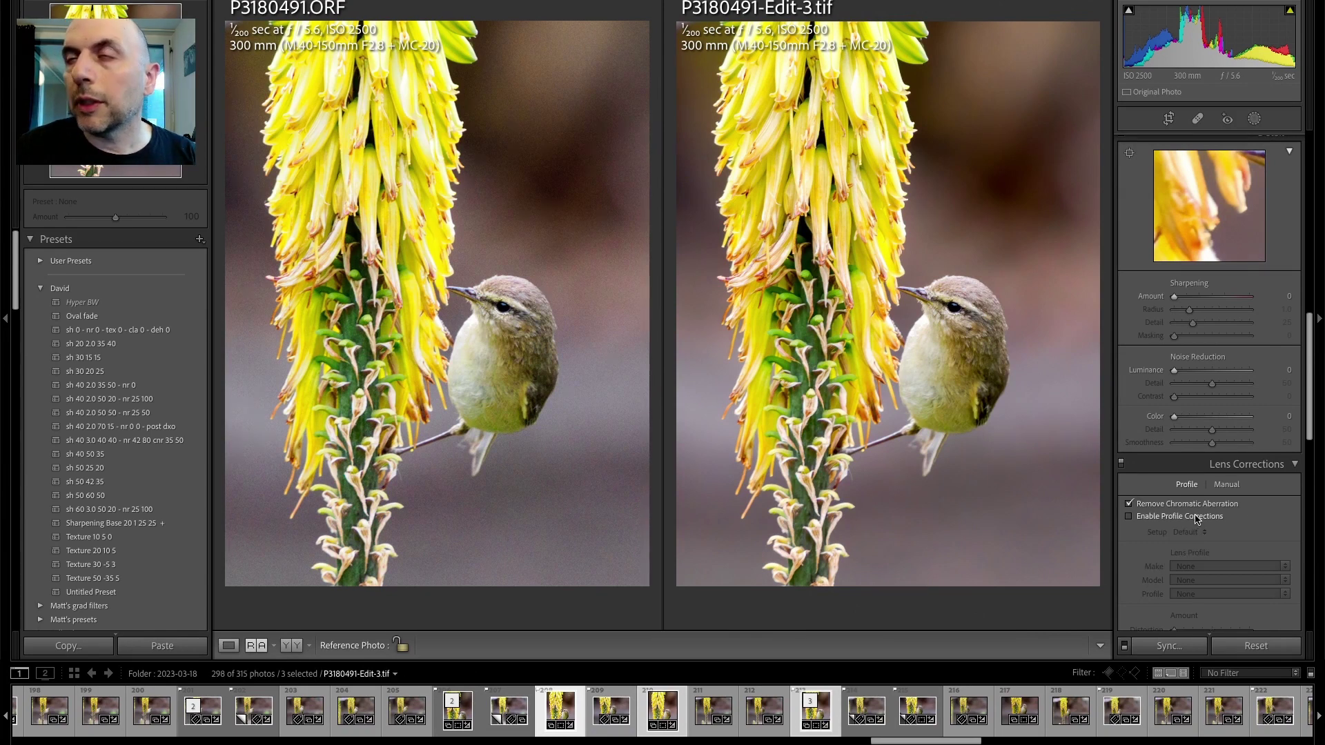
left_click(811, 718)
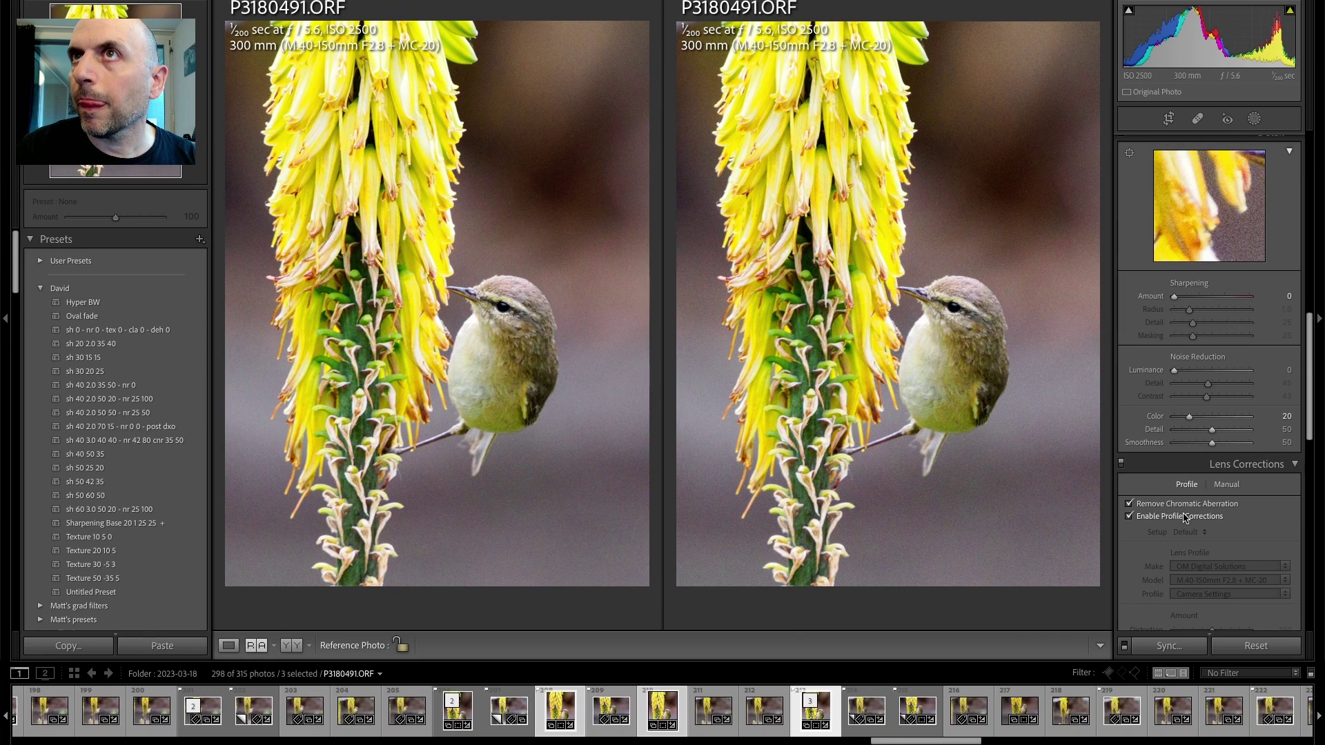
- Disable the lens profile corrections on P3180491.ORF and on P3180491-ORF_DxO_DeepPRIME-2.dng
left_click(1185, 518)
left_click(1186, 517)
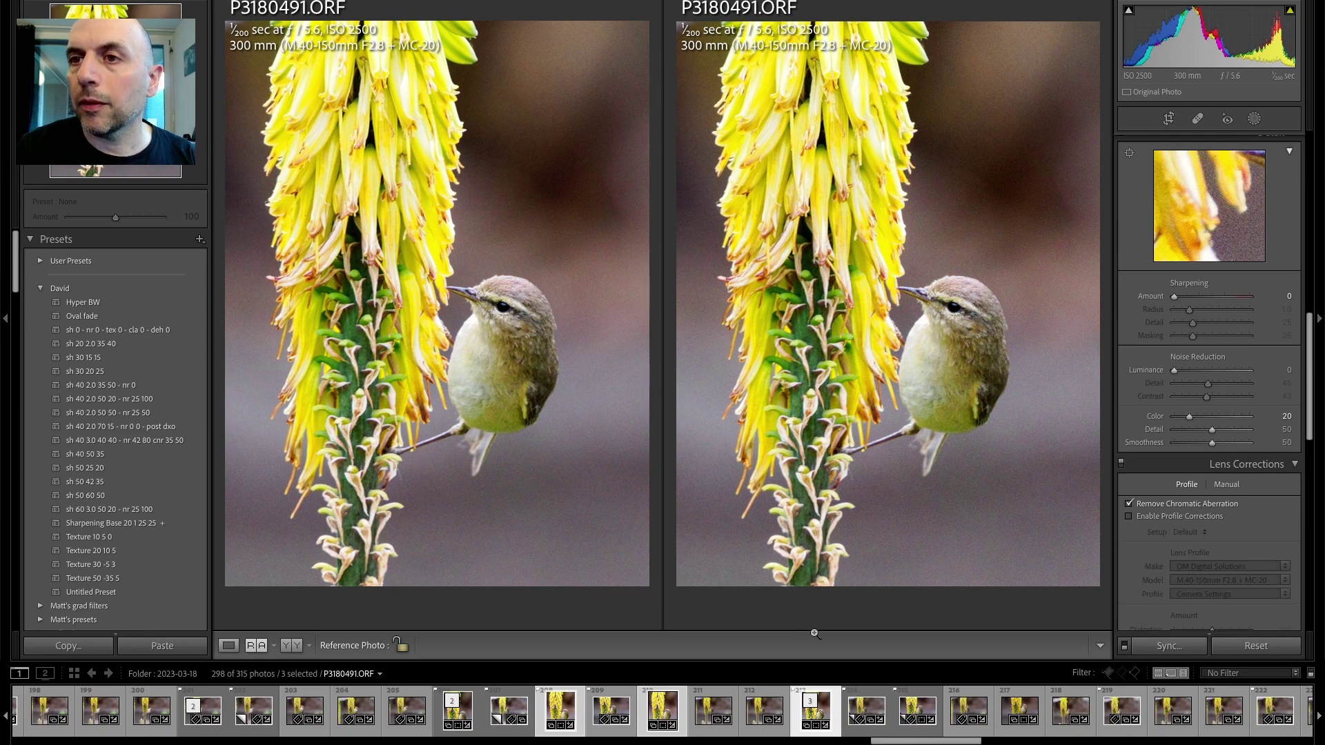
left_click(661, 711)
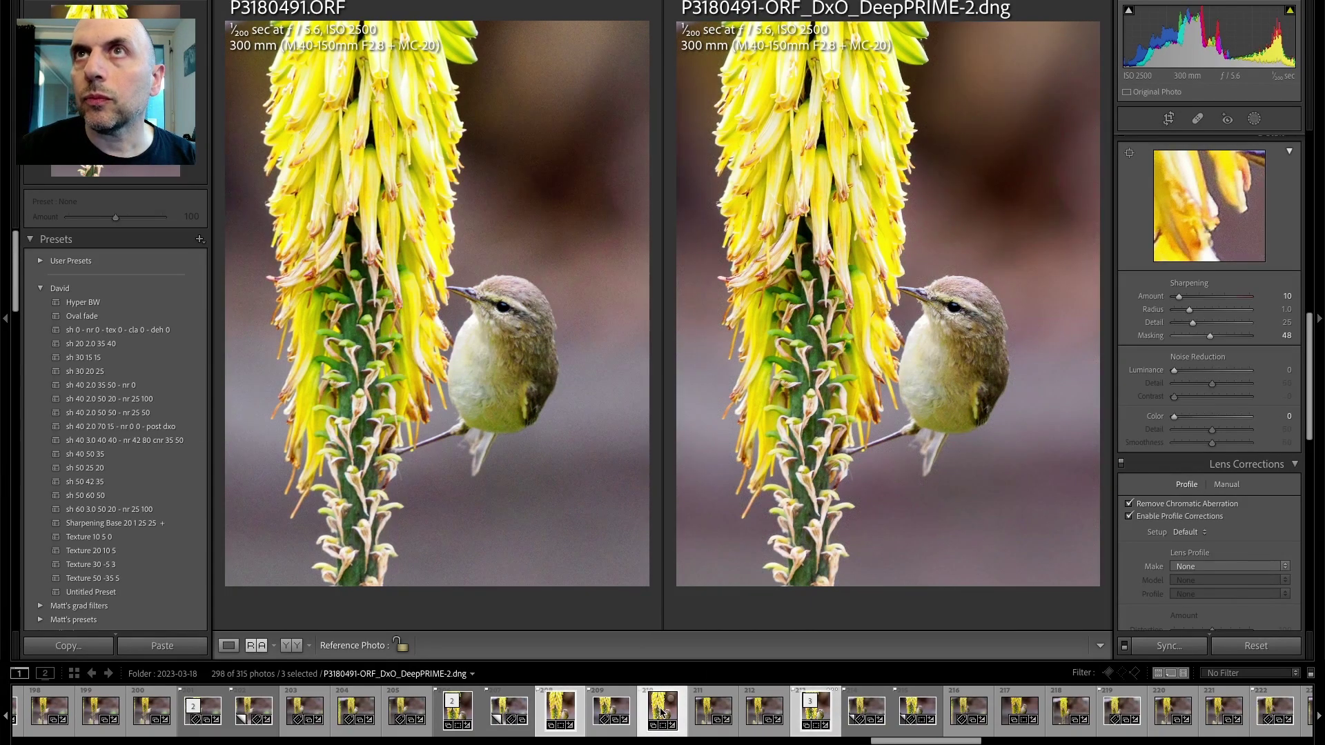
left_click(1163, 518)
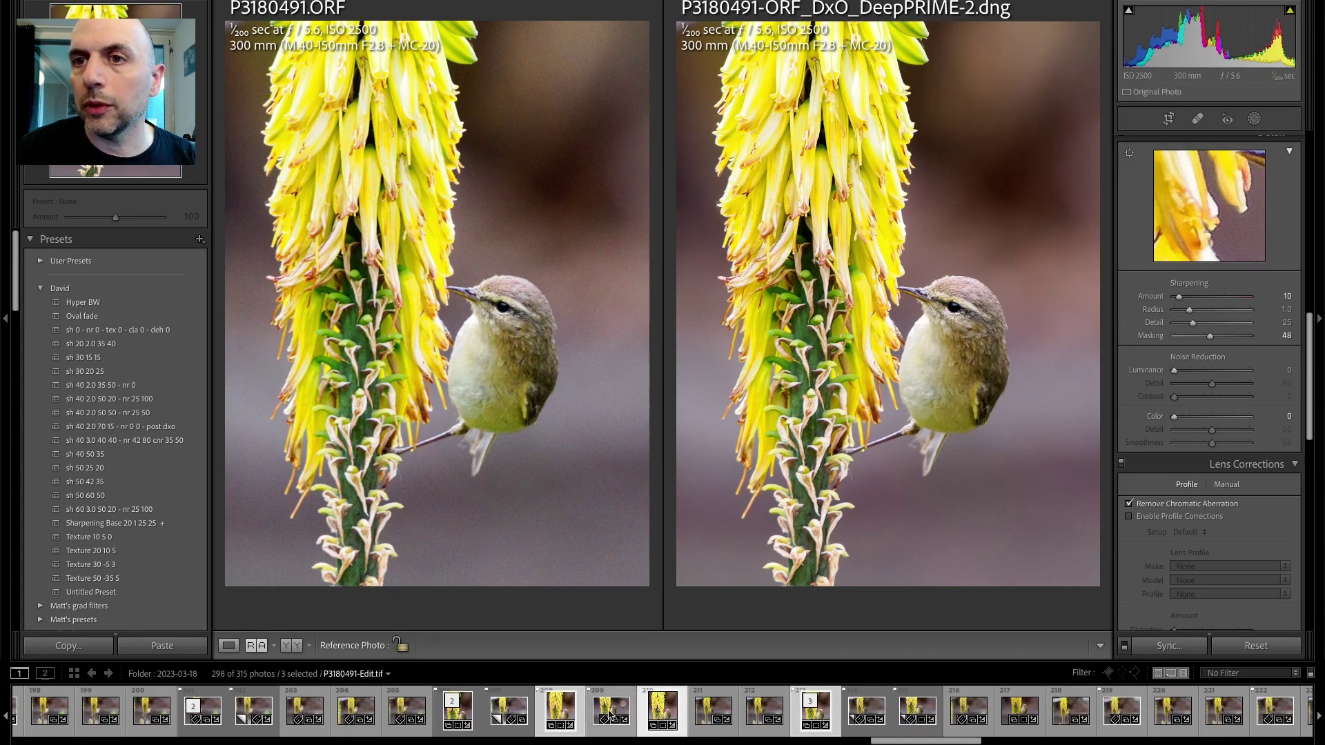
- Compare P3180491-Edit-3.tif, P3180491-ORF_DxO_DeepPRIME-2.dng and P3180491.ORF beside the reference photo, and continue the comparison in the single-photo Loupe view
left_click(554, 716)
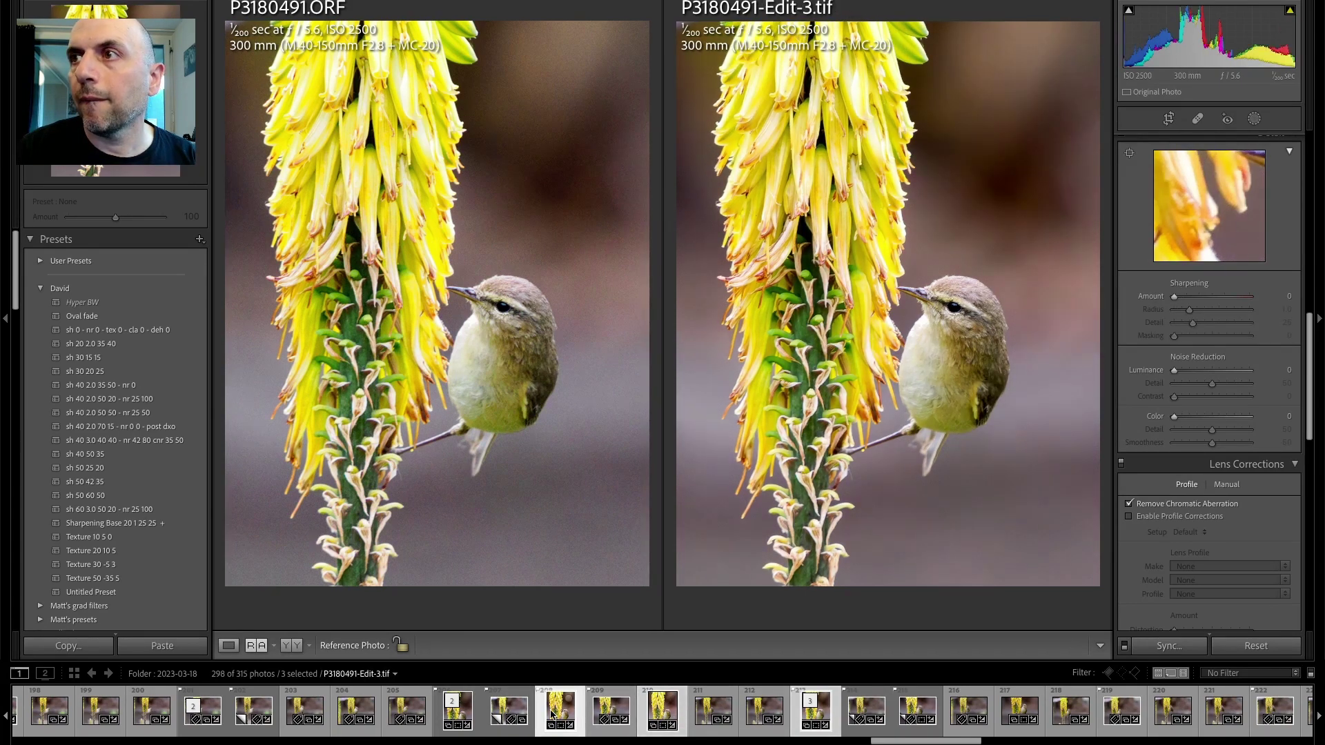
left_click(661, 713)
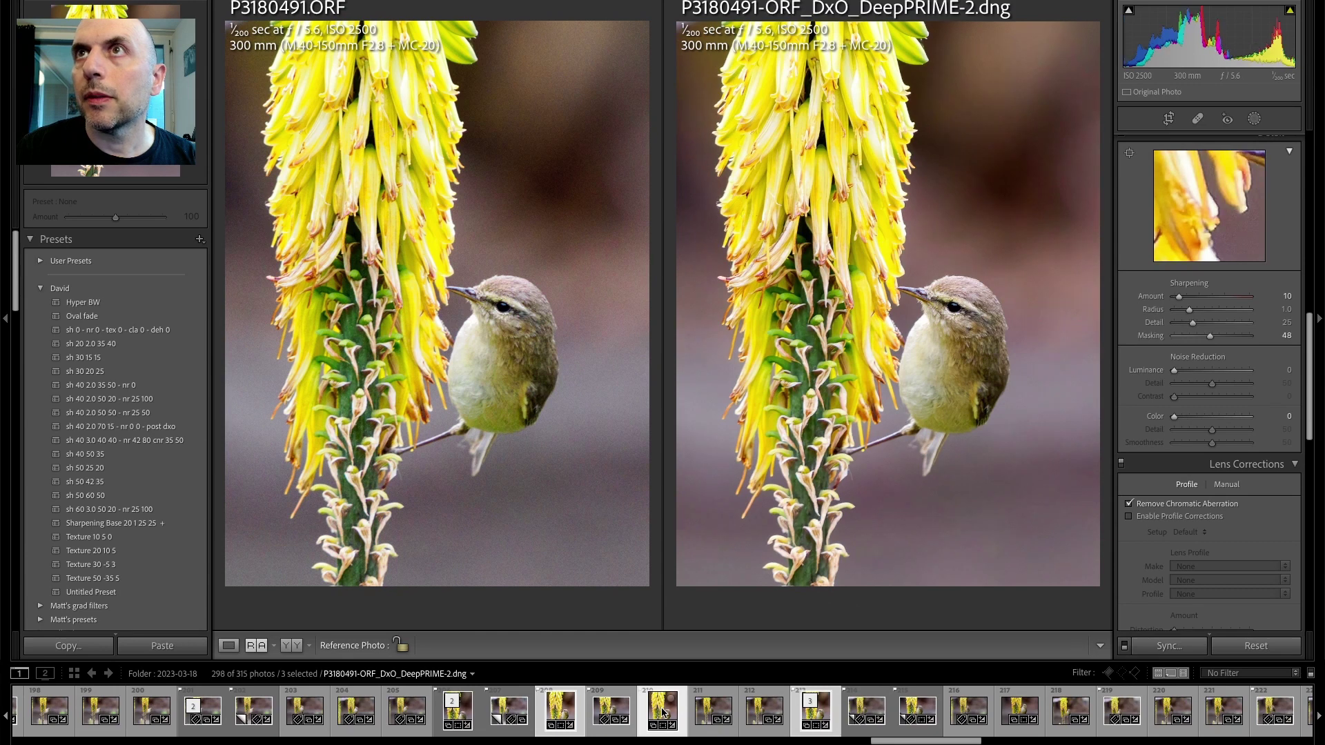
left_click(561, 714)
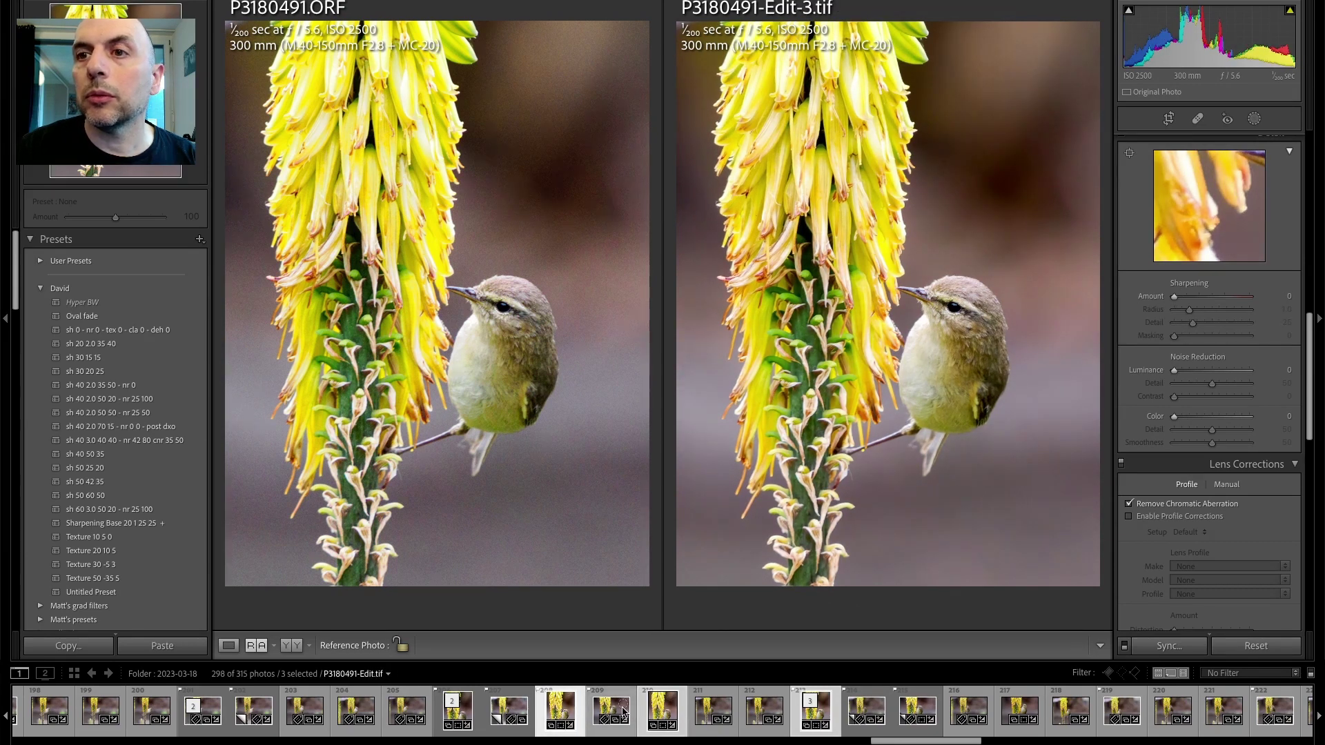
left_click(662, 713)
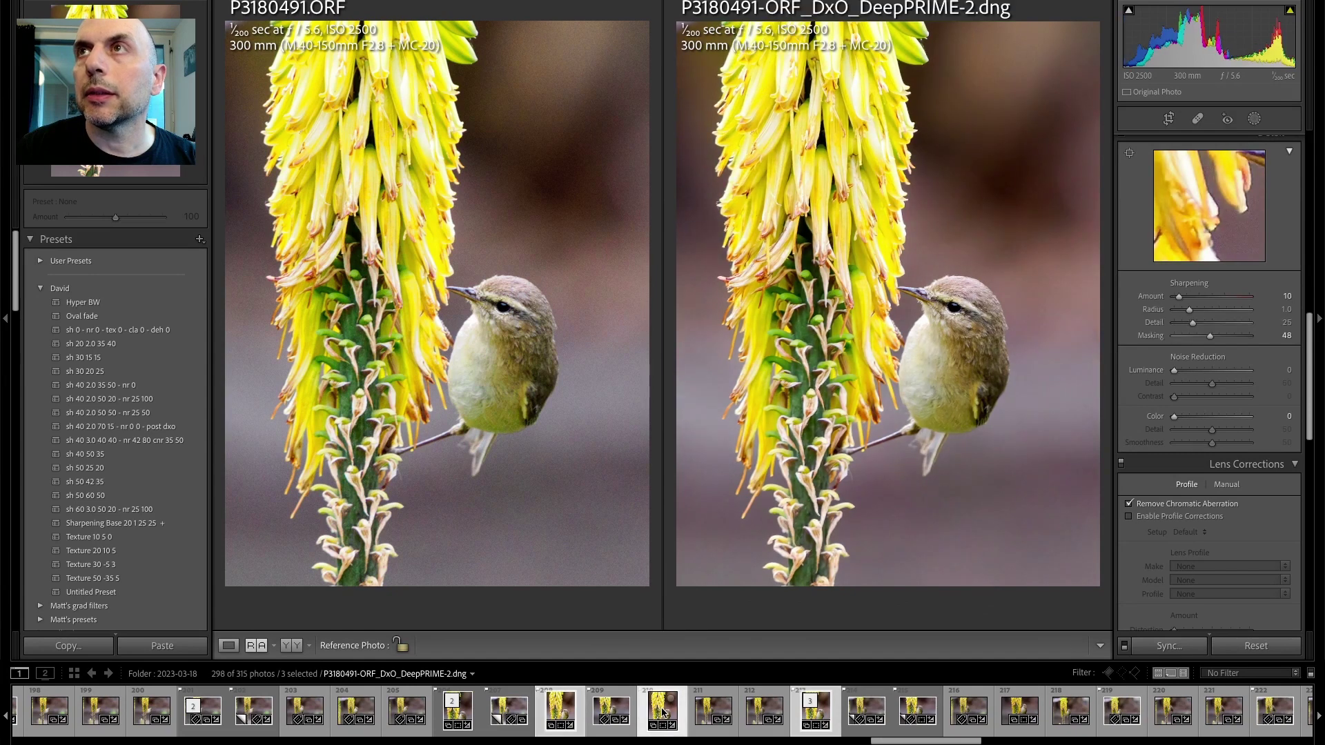
left_click(821, 718)
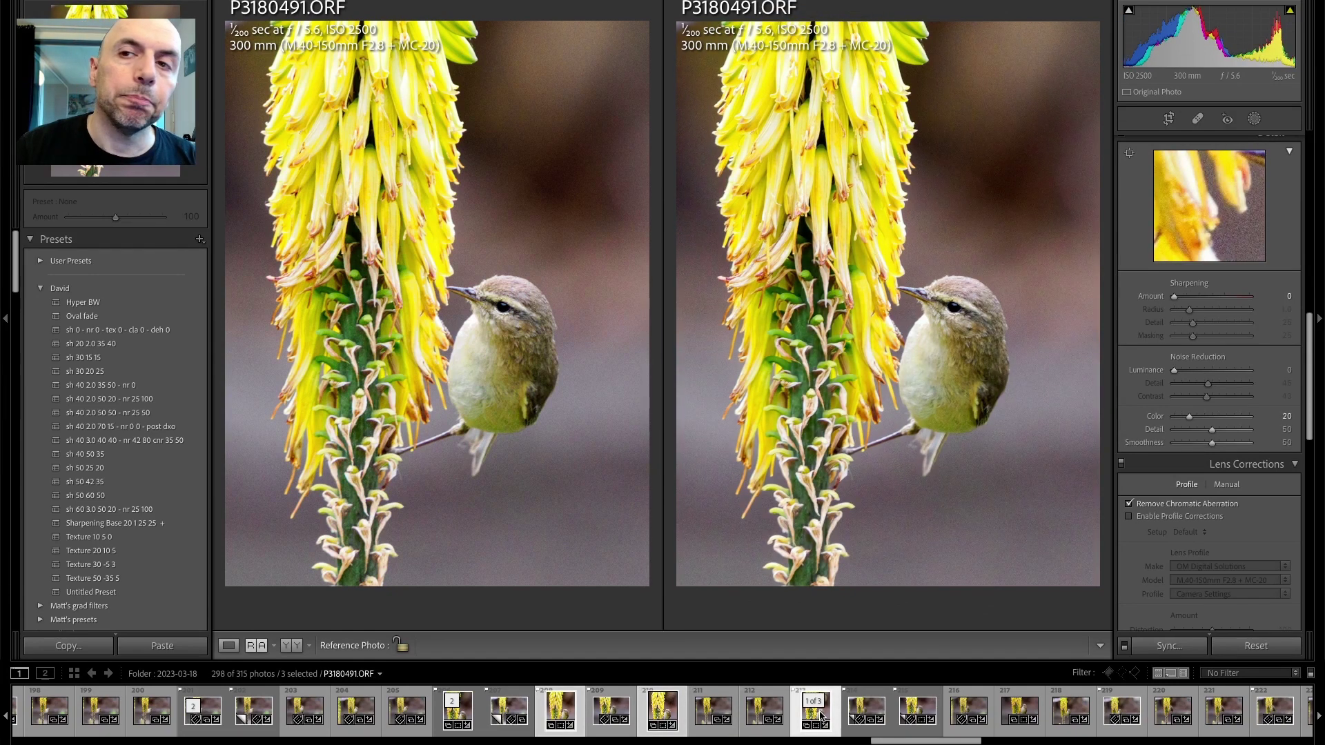
left_click(660, 717)
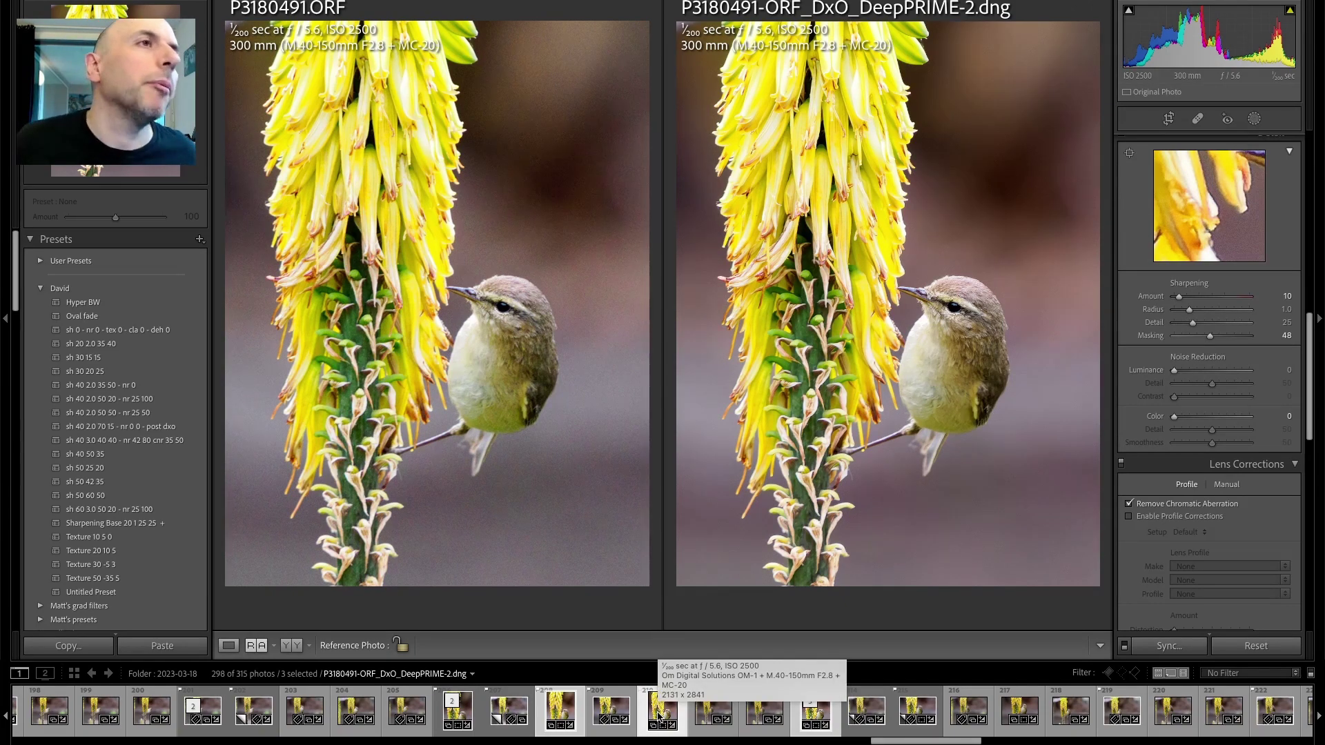
left_click(809, 718)
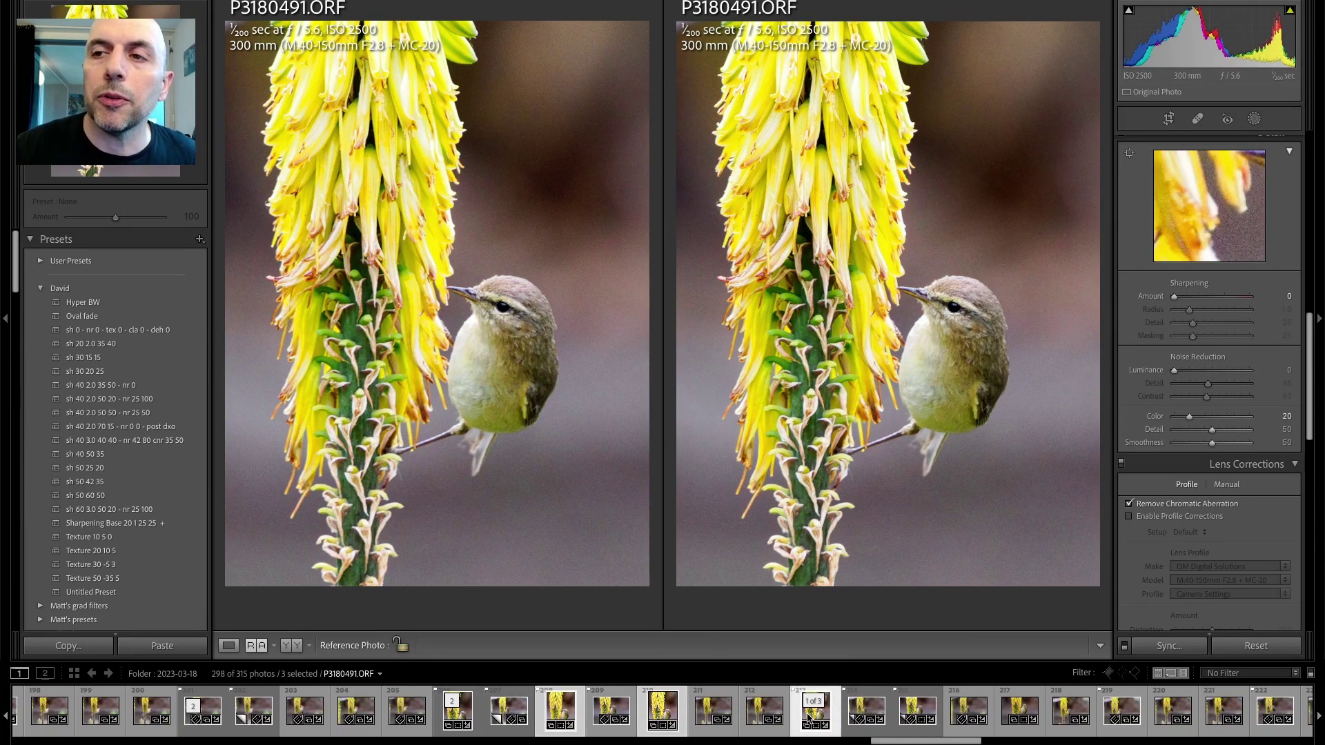
left_click(659, 718)
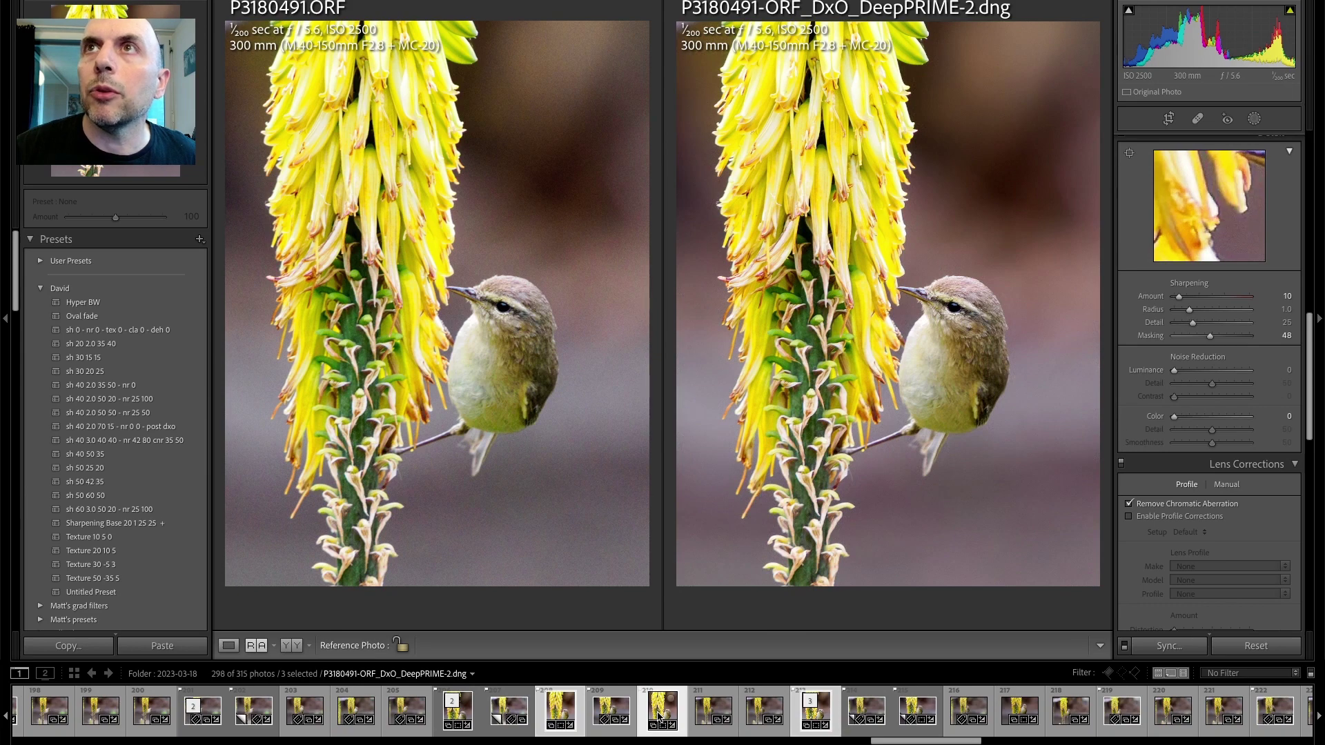
left_click(814, 717)
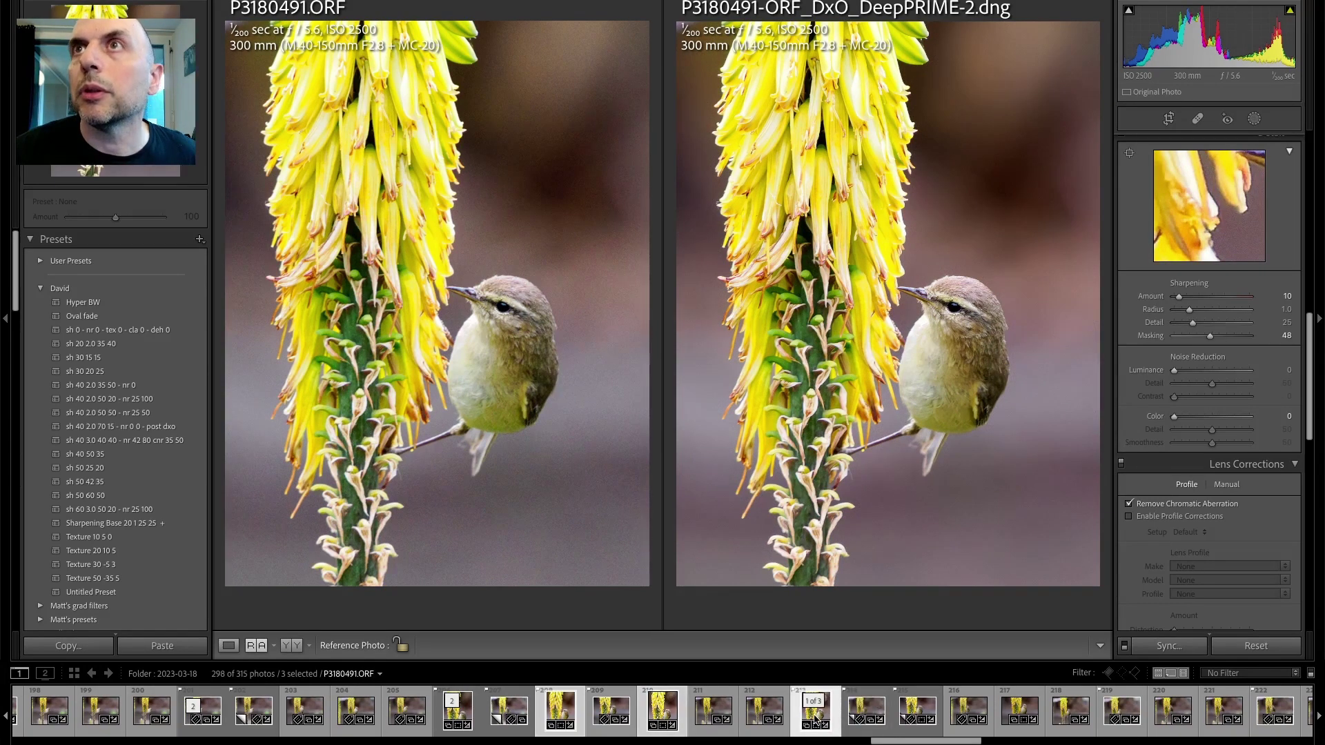
left_click(660, 717)
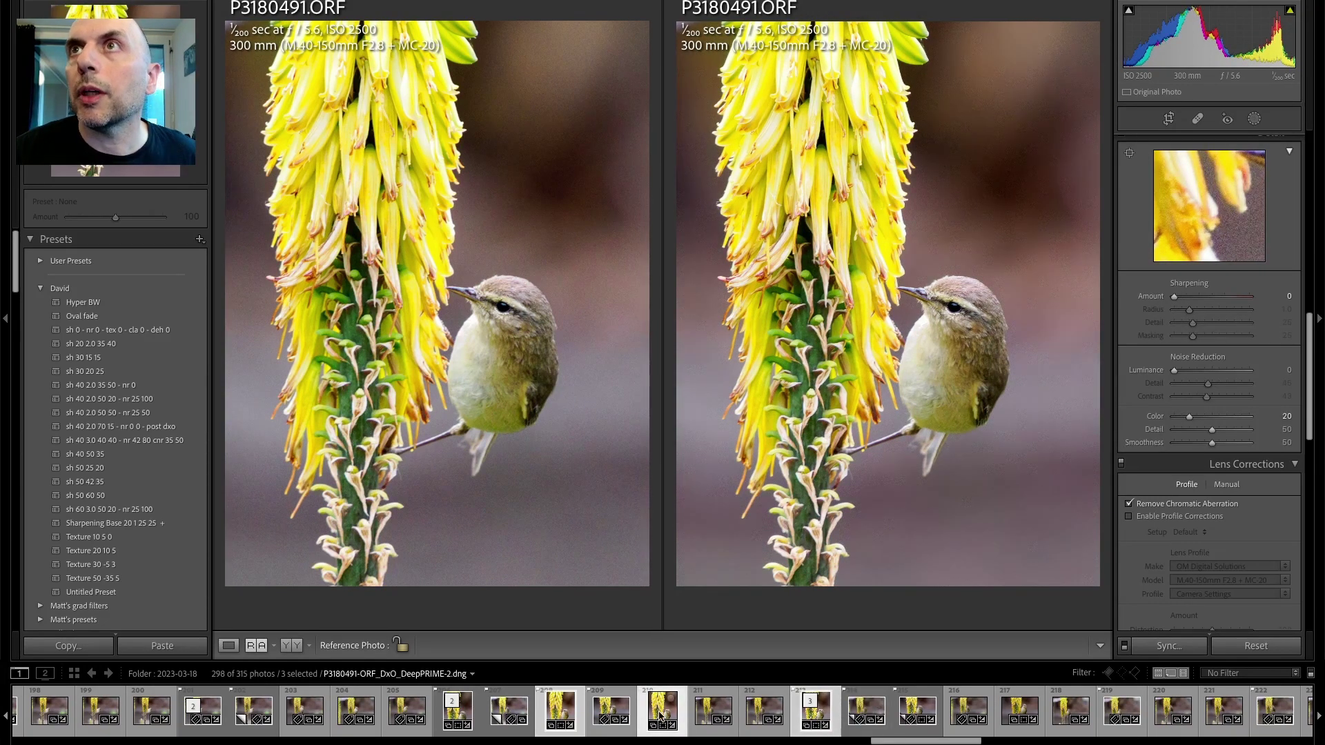
left_click(556, 713)
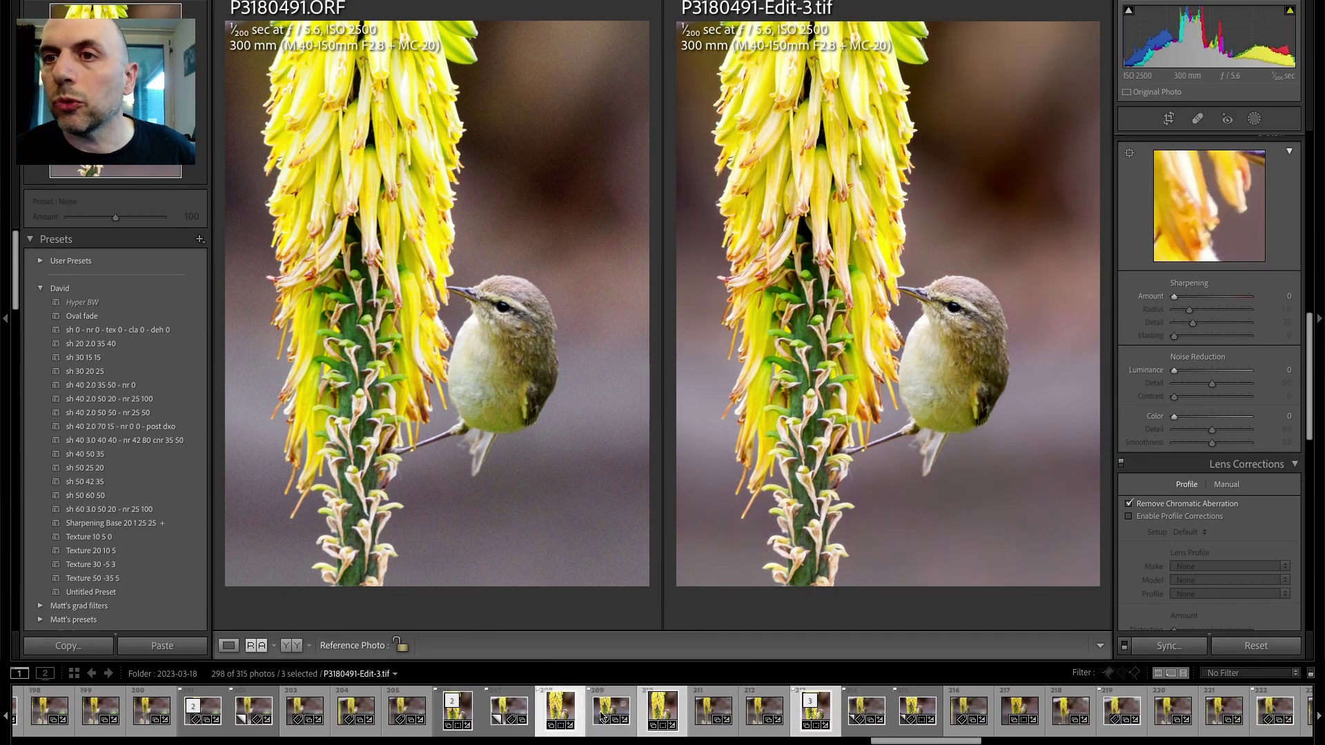
left_click(664, 714)
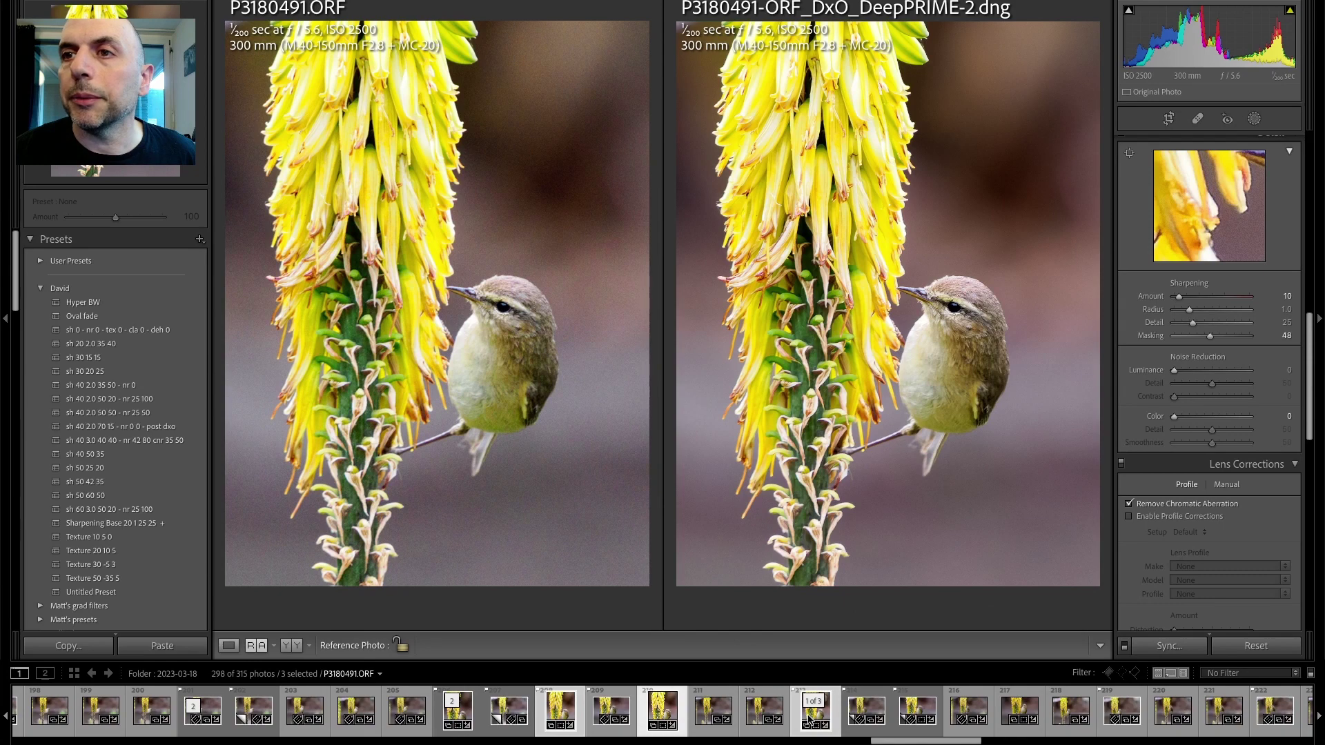
left_click(228, 645)
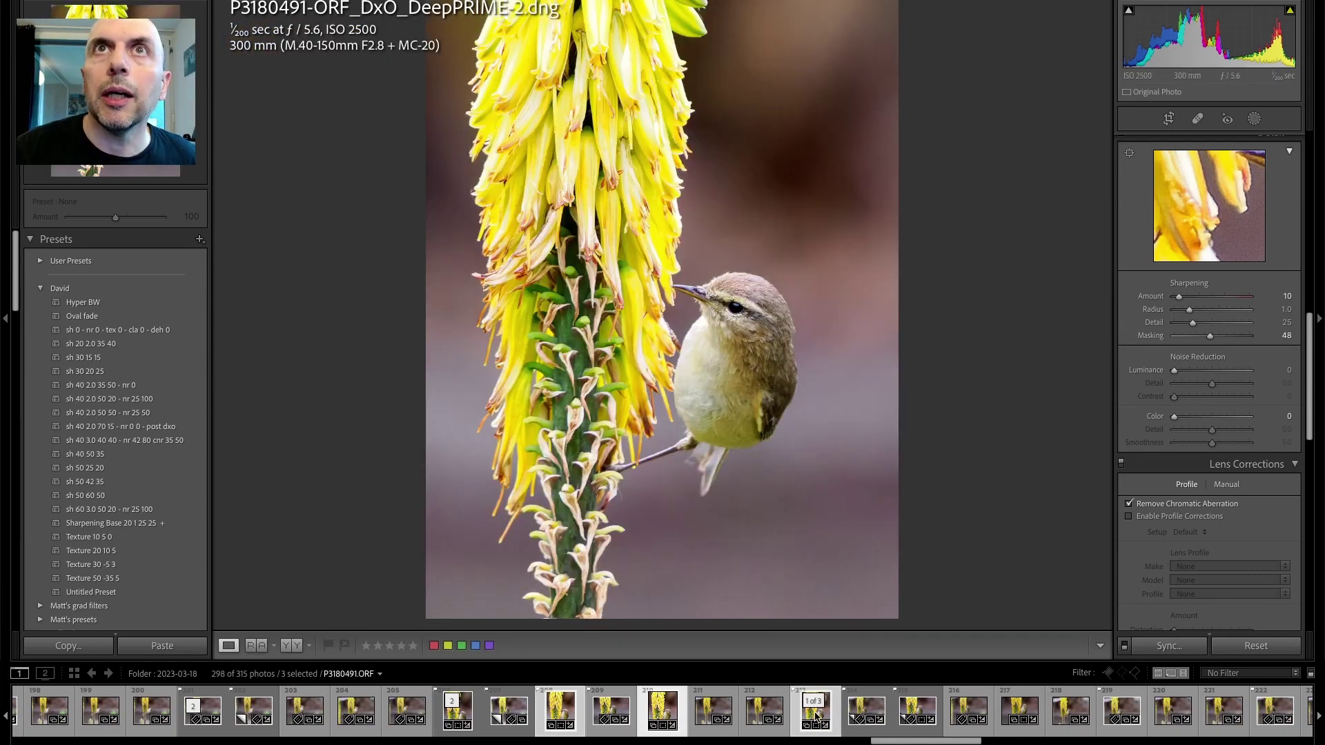
left_click(816, 717)
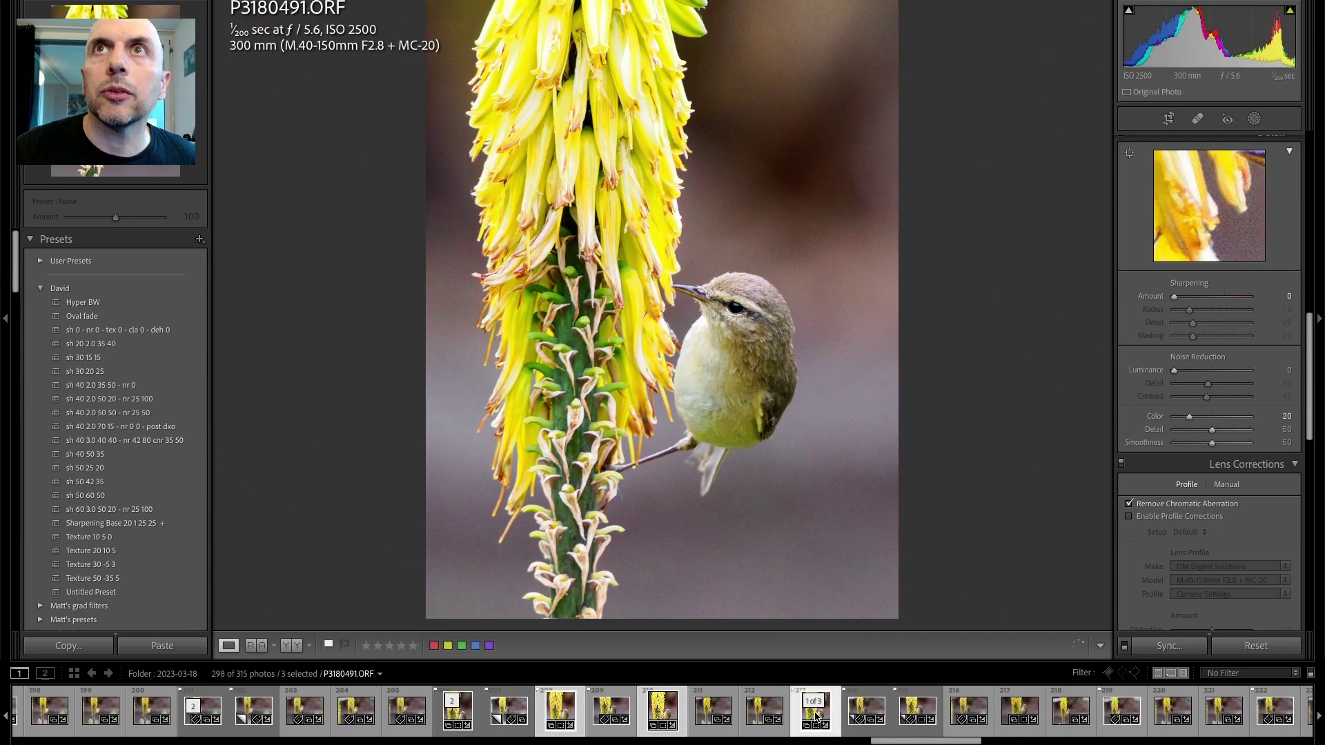
left_click(657, 712)
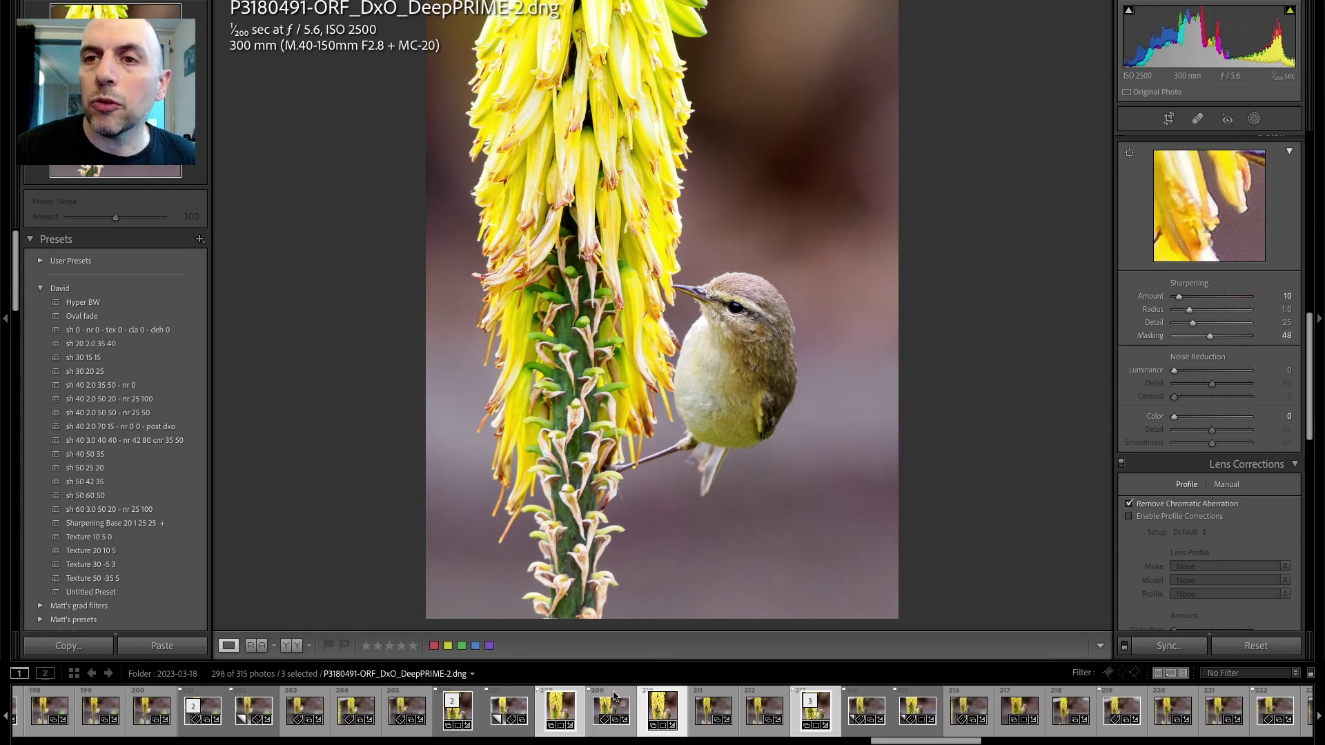
- Sharpen P3180491-Edit-3.tif with Amount 10 and Masking 37
left_click(560, 710)
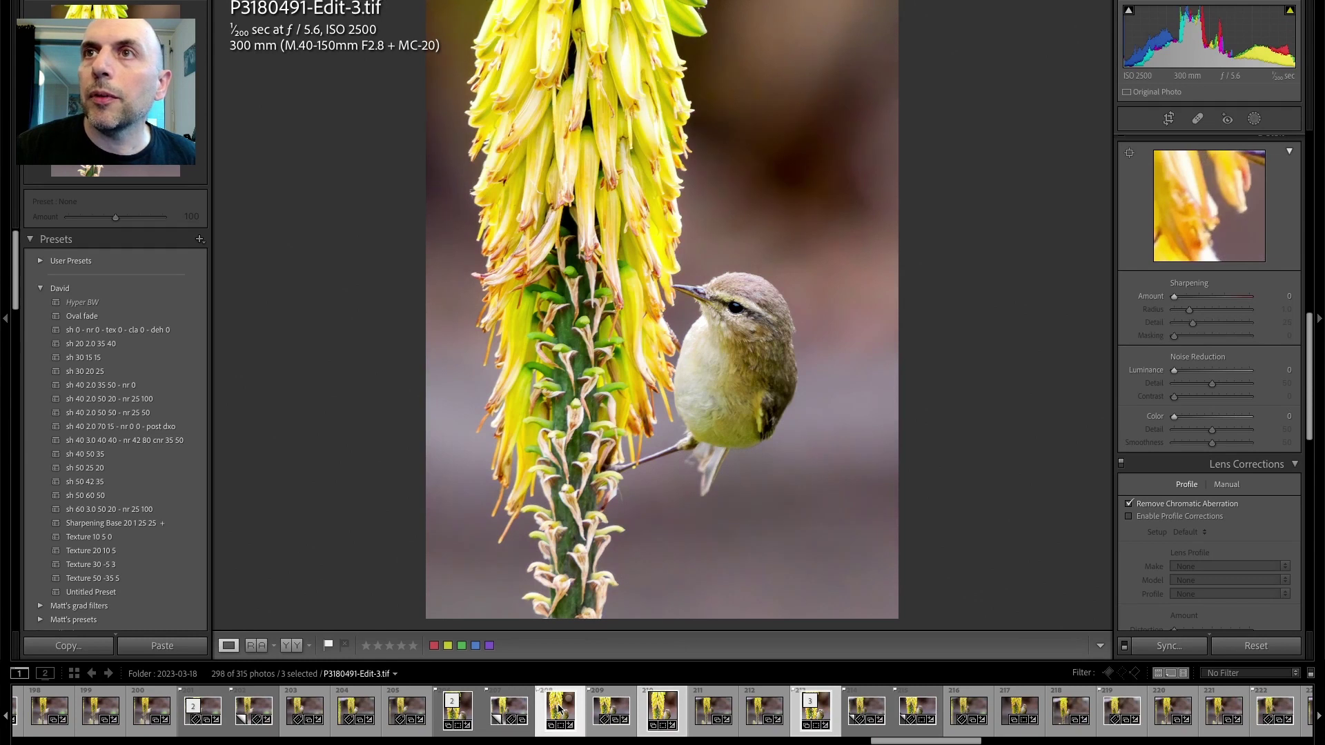
left_click(1266, 296)
type("10")
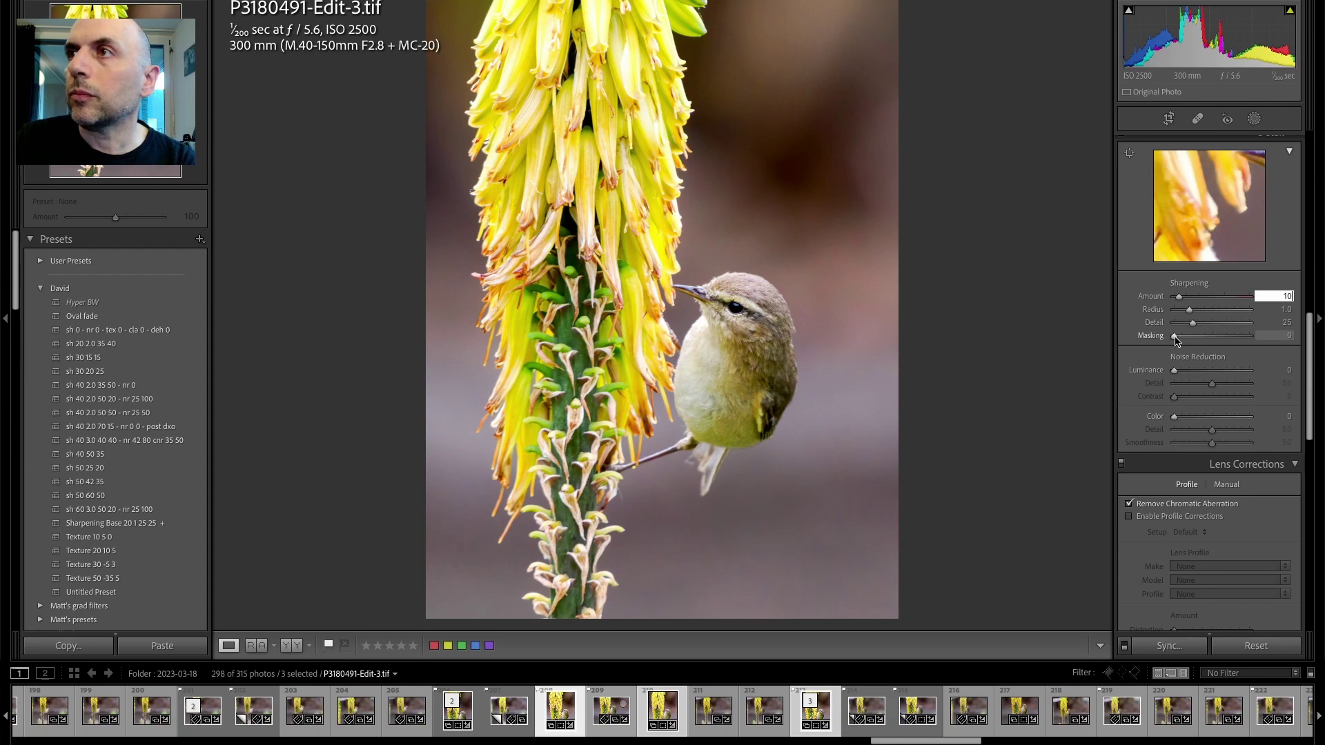
left_click_drag(1175, 339, 1203, 341)
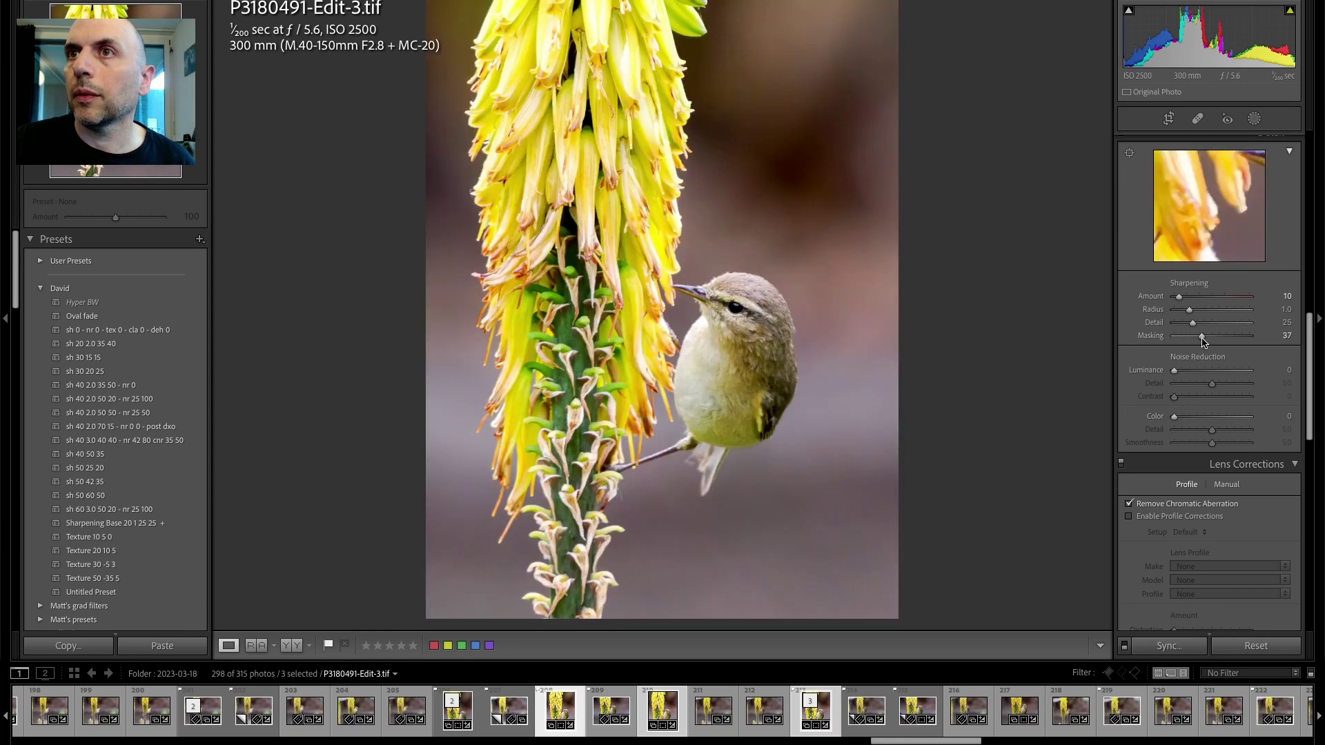
- Check P3180491-Edit-3.tif against the DxO version and set its sharpening Radius to 1.5 and Detail to 40
left_click(654, 714)
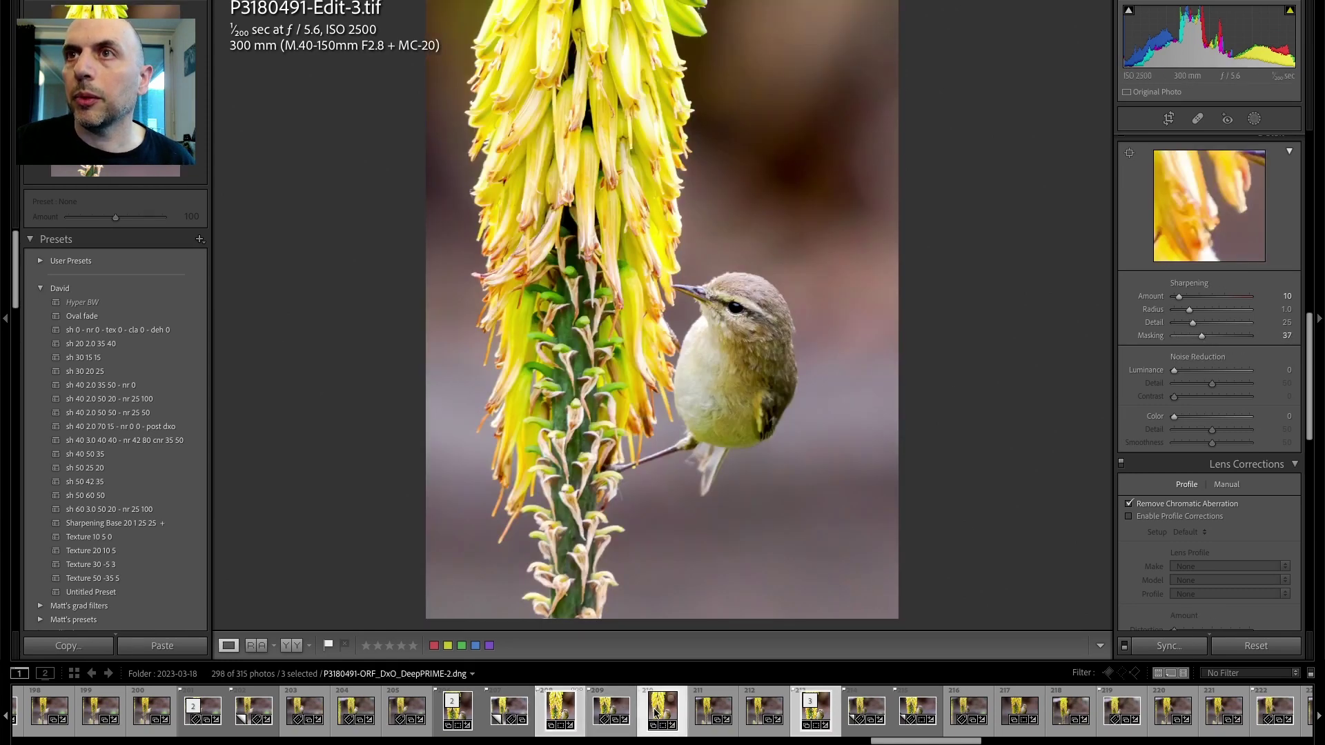
left_click(559, 711)
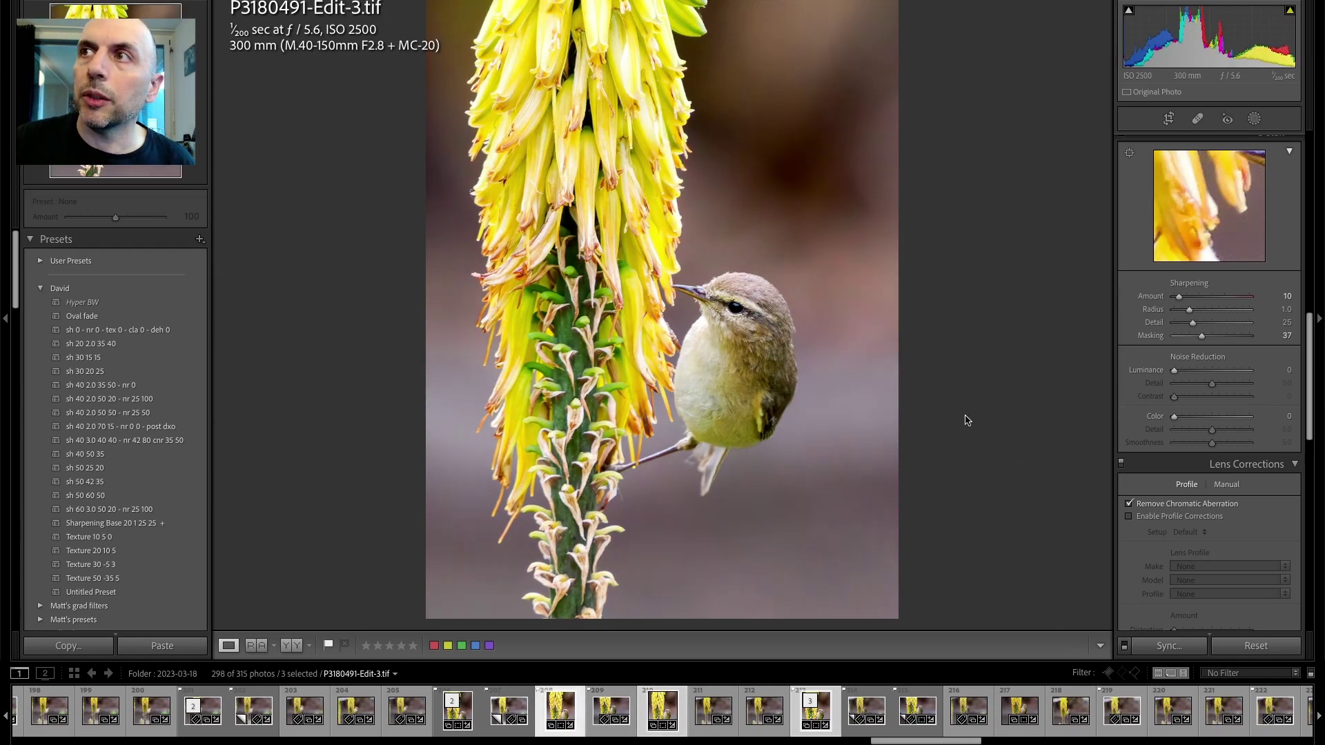
left_click(663, 711)
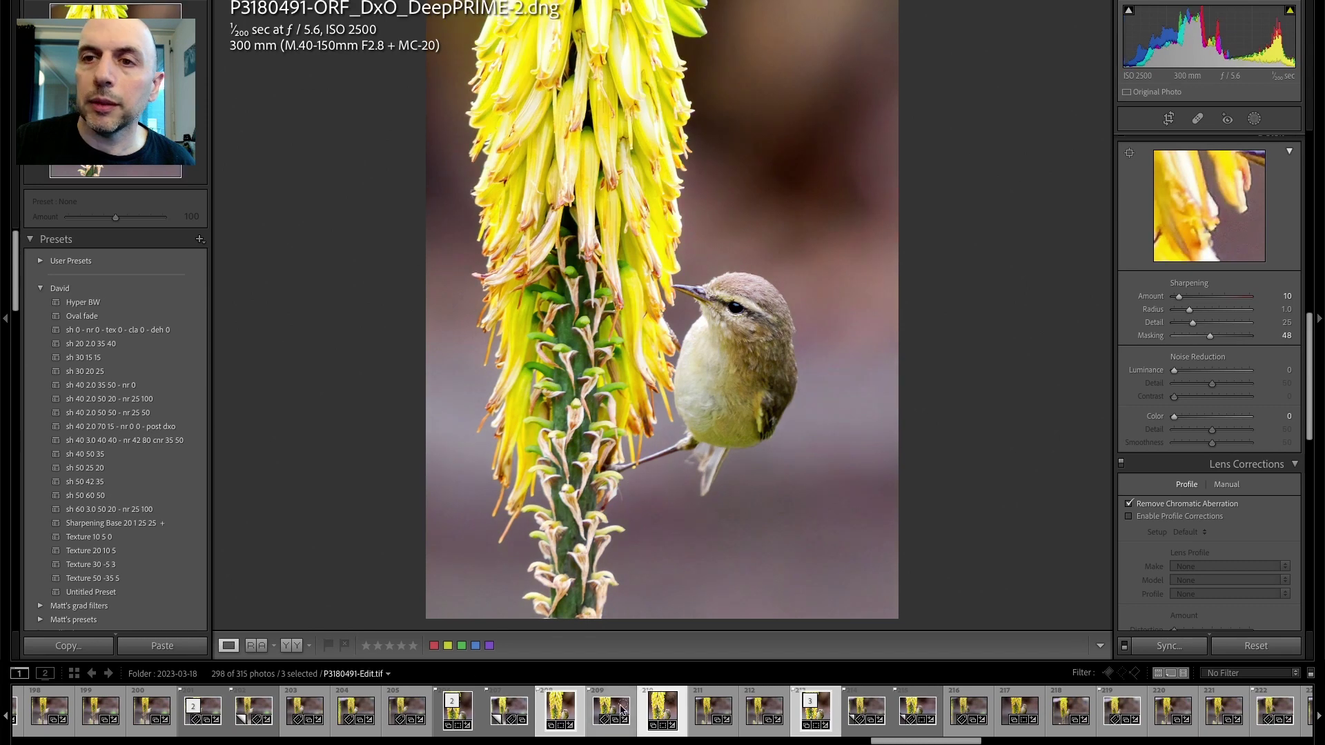
left_click(562, 712)
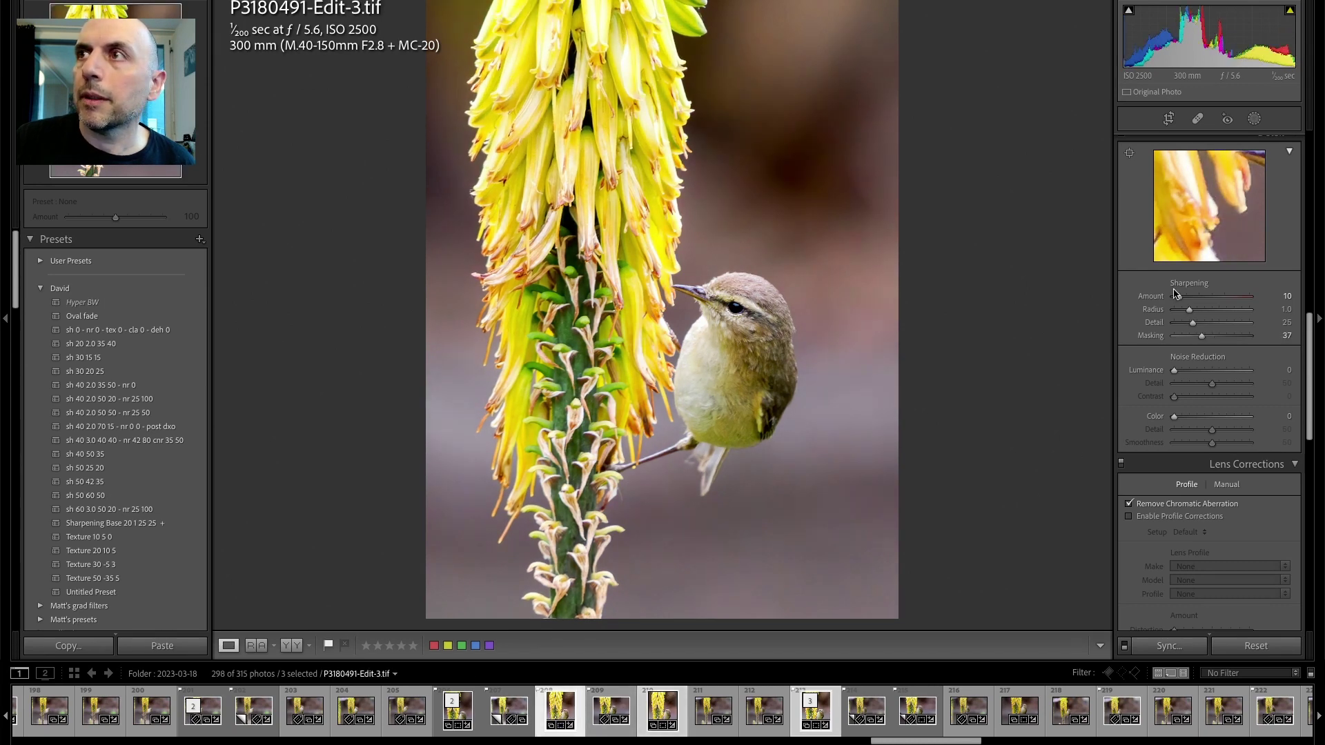
left_click(1190, 311, "alt")
left_click_drag(1191, 313, 1206, 329)
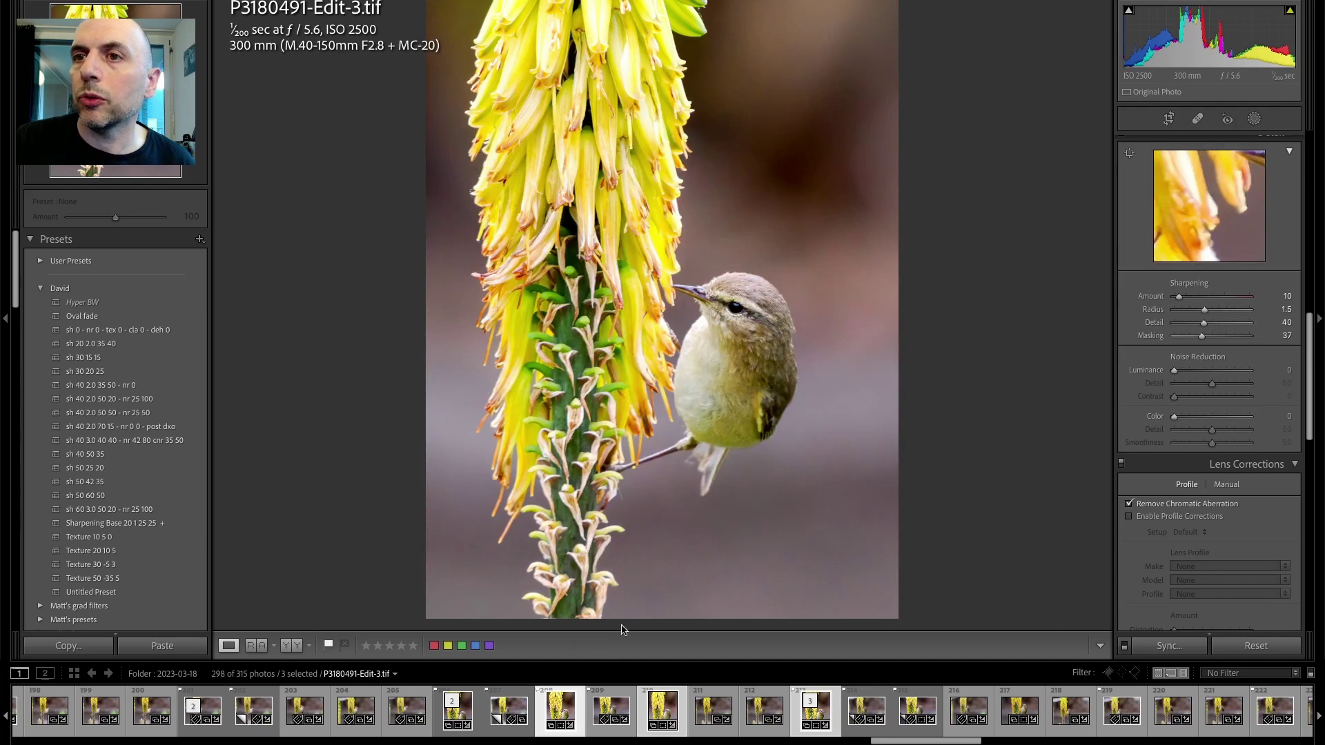
- Recheck P3180491-Edit-3.tif against the DxO version, and re-export the three selected photos with the 2048 firma nera centro preset, overwriting the existing files
left_click(664, 714)
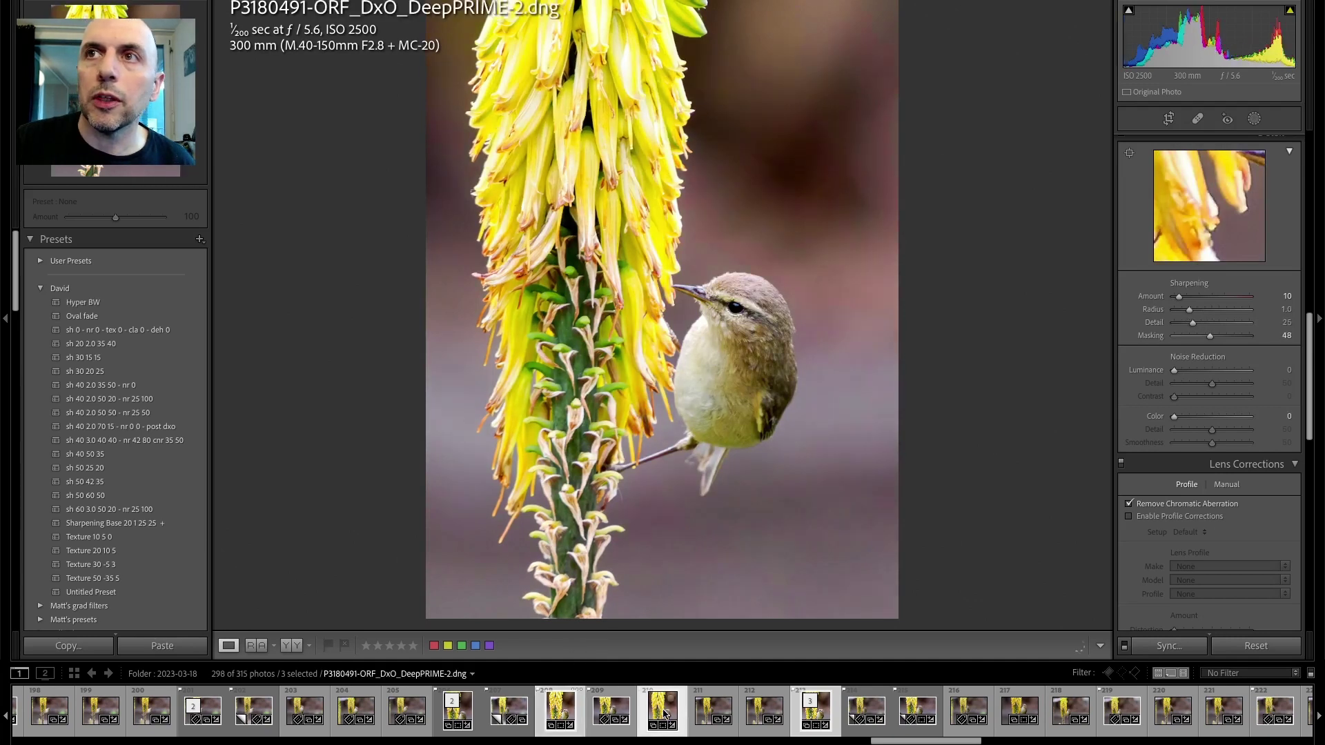
left_click(556, 711)
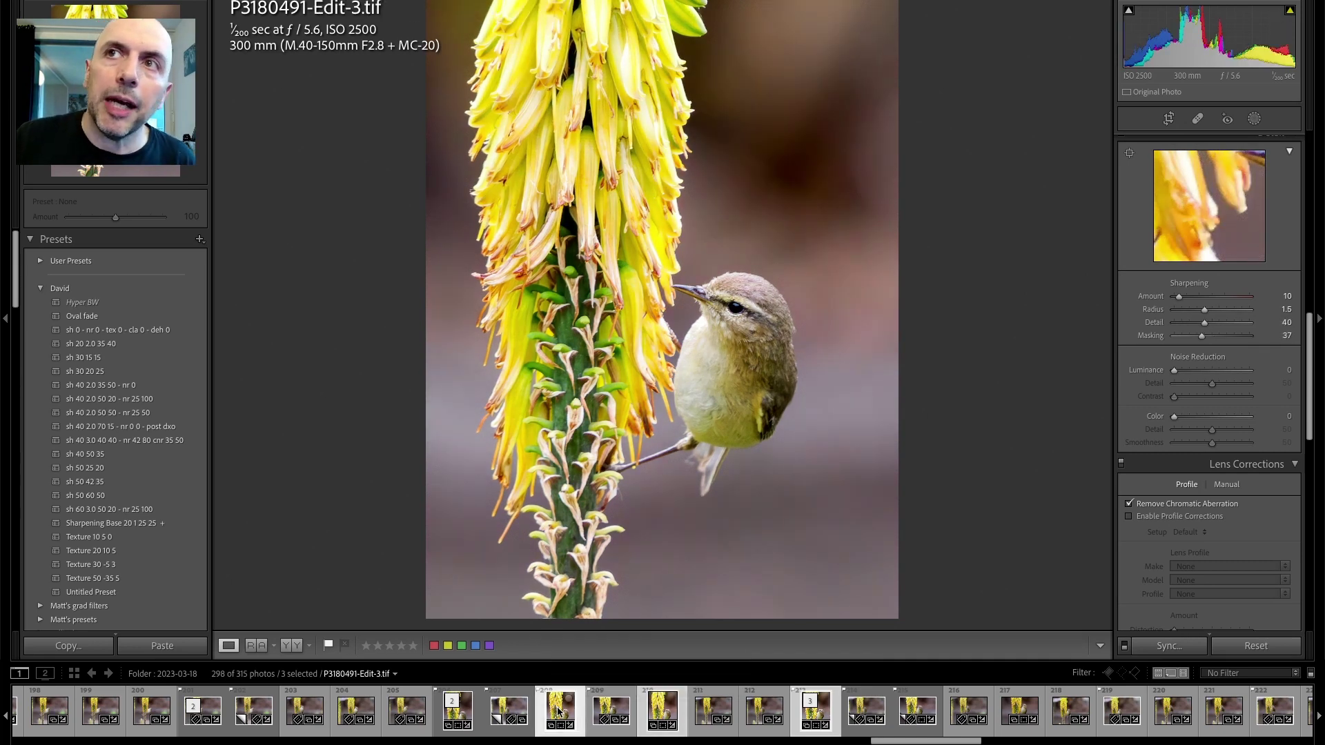
left_click(661, 714)
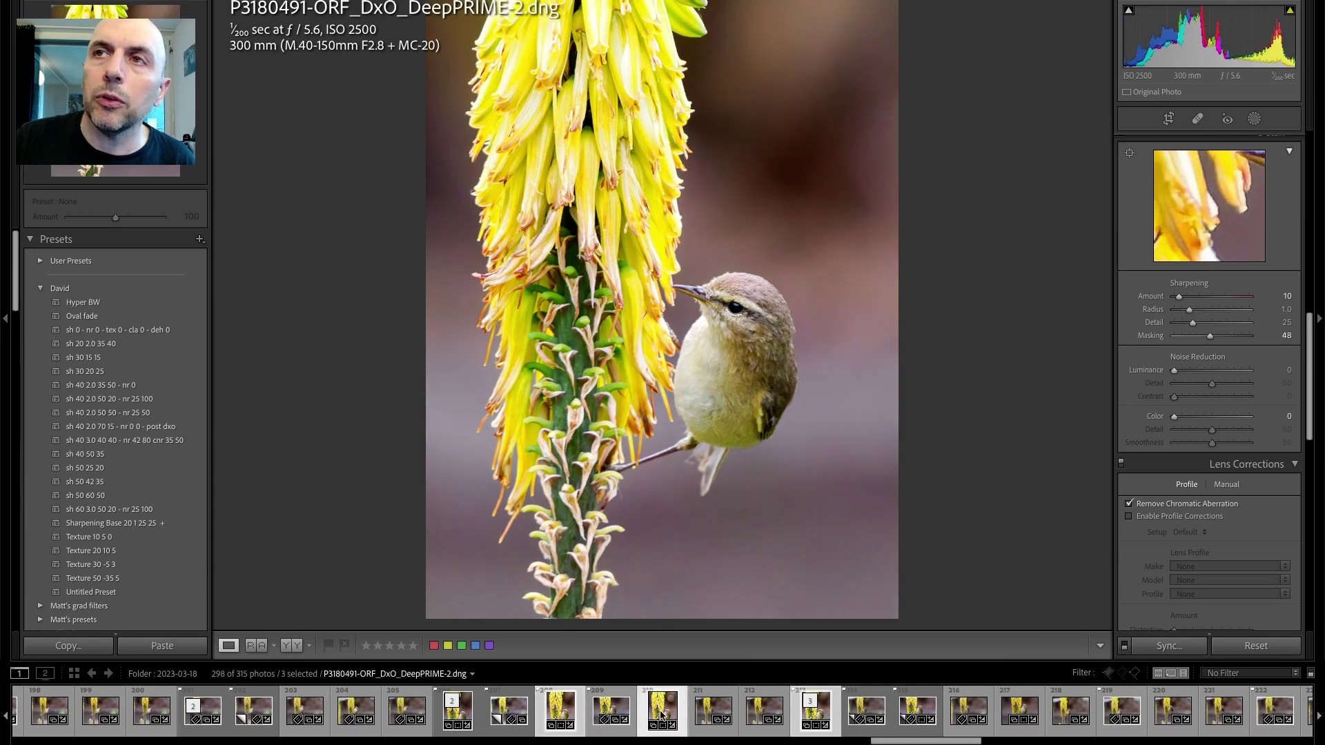
right_click(557, 711)
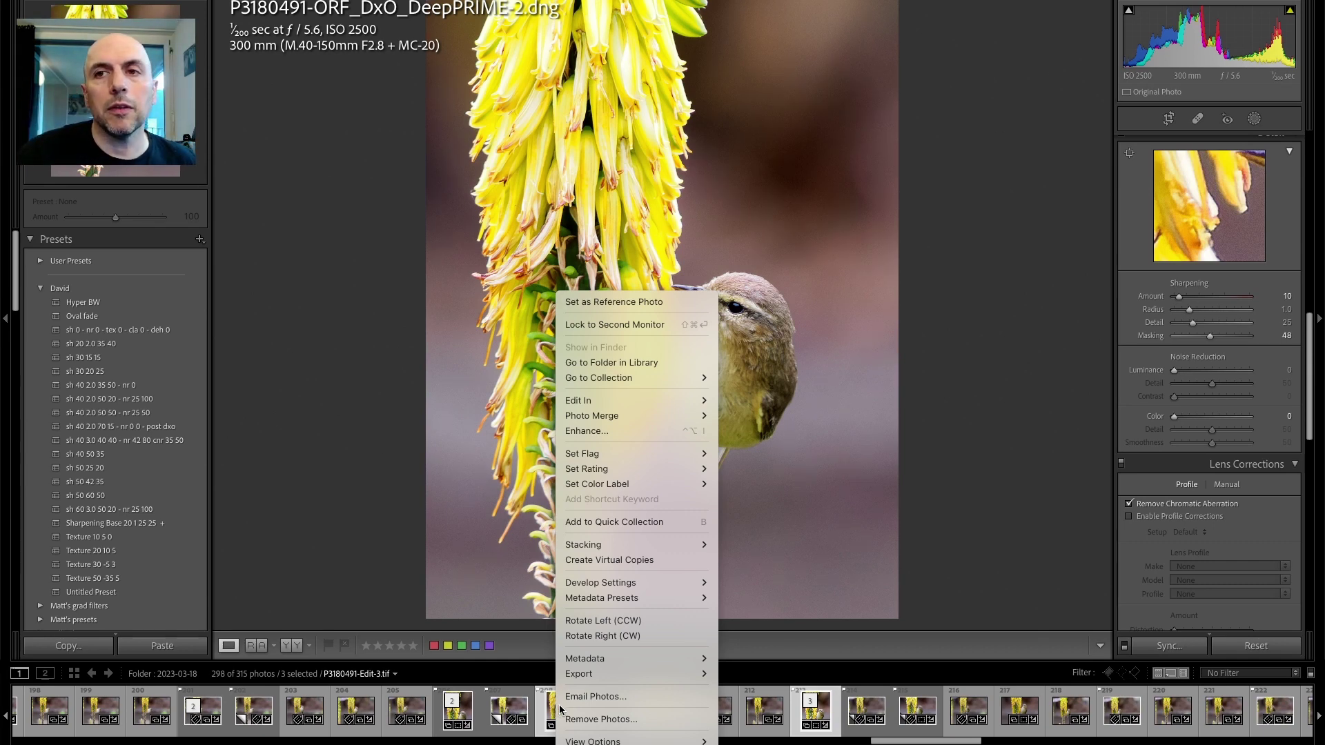
mouse_move(585, 677)
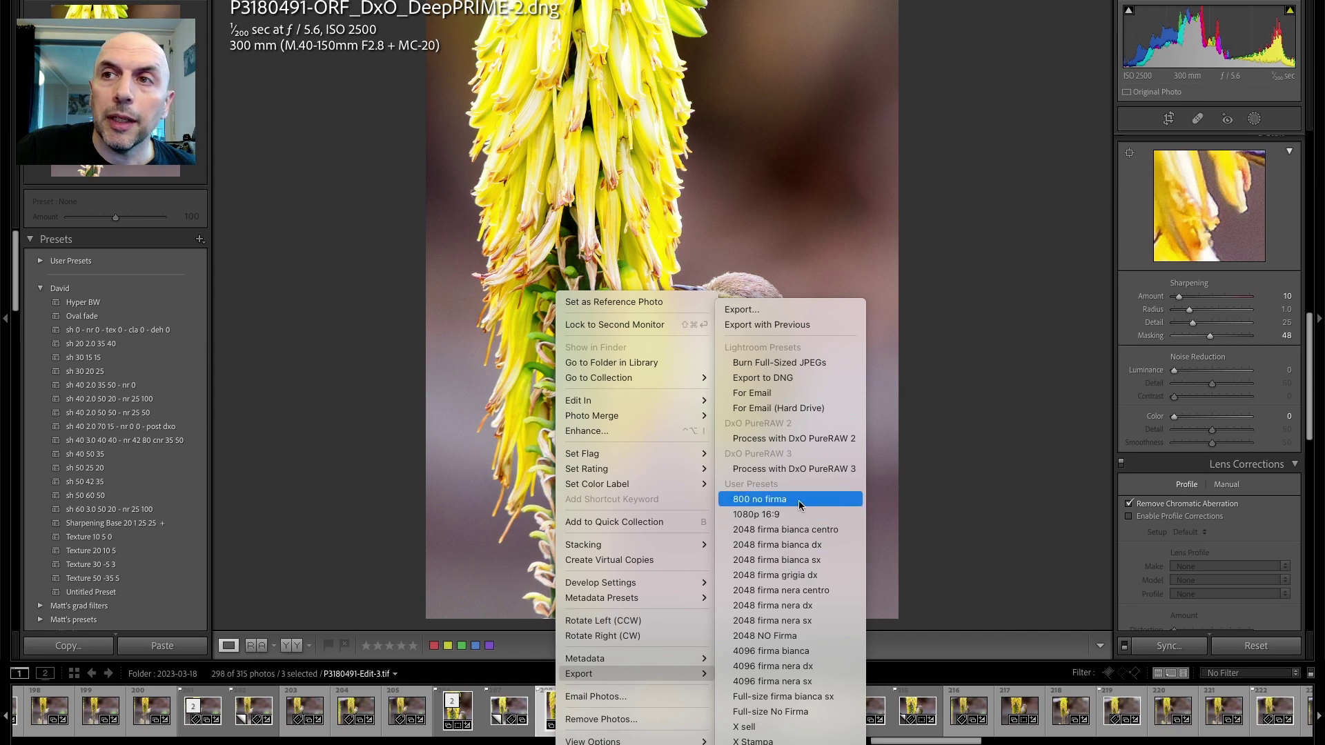
left_click(792, 592)
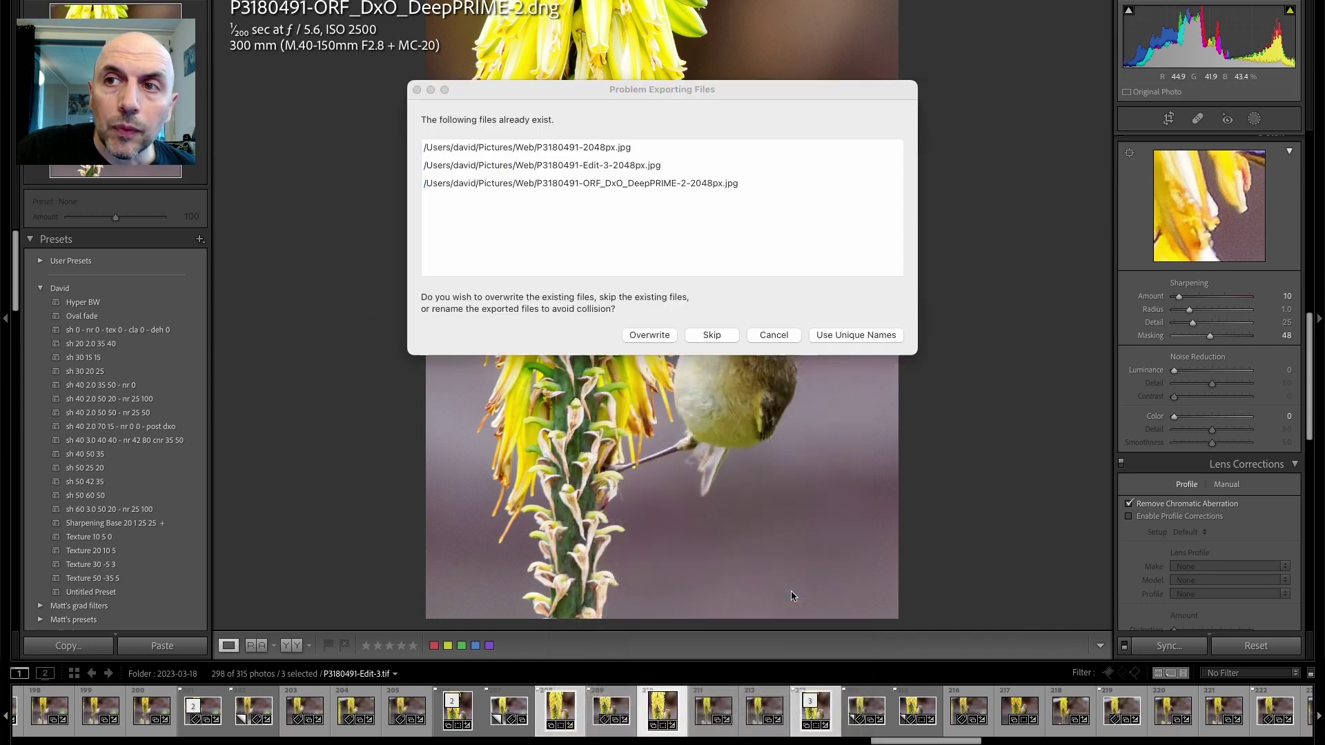
left_click(657, 336)
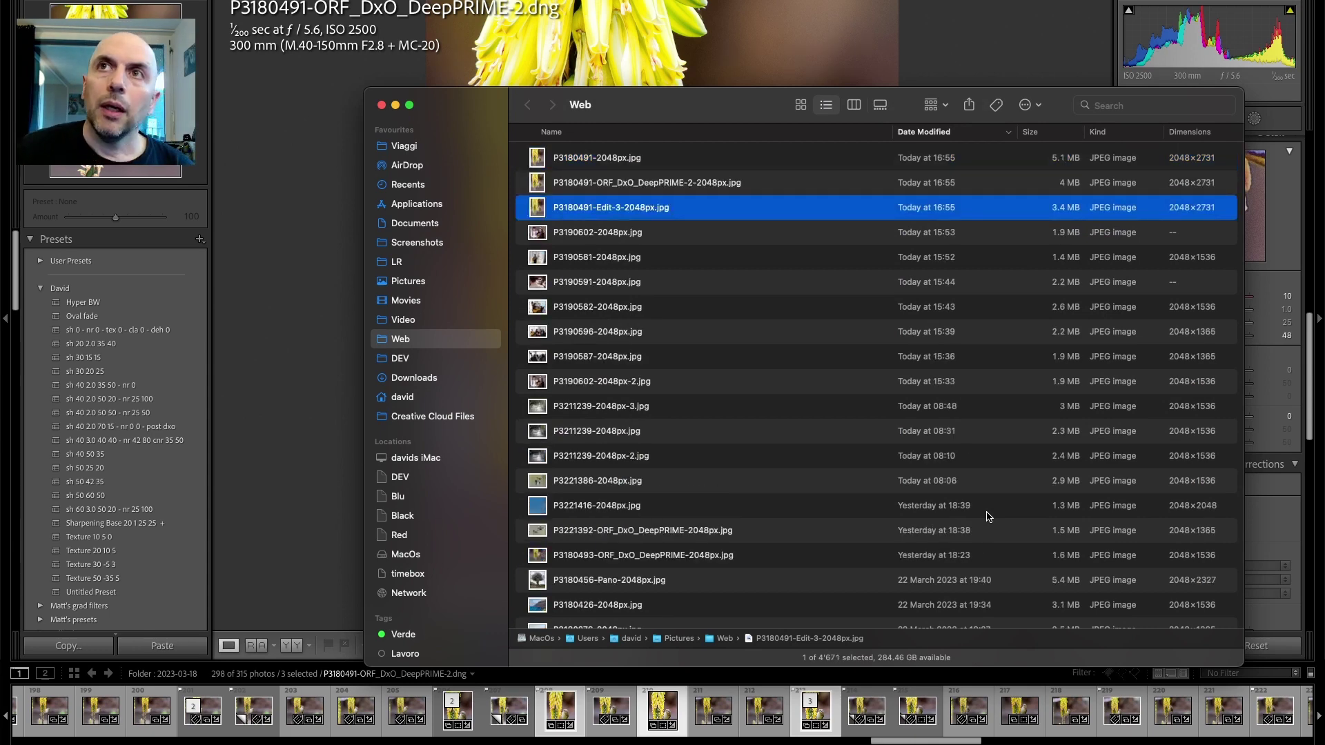
key("Up")
key("Up")
key("space")
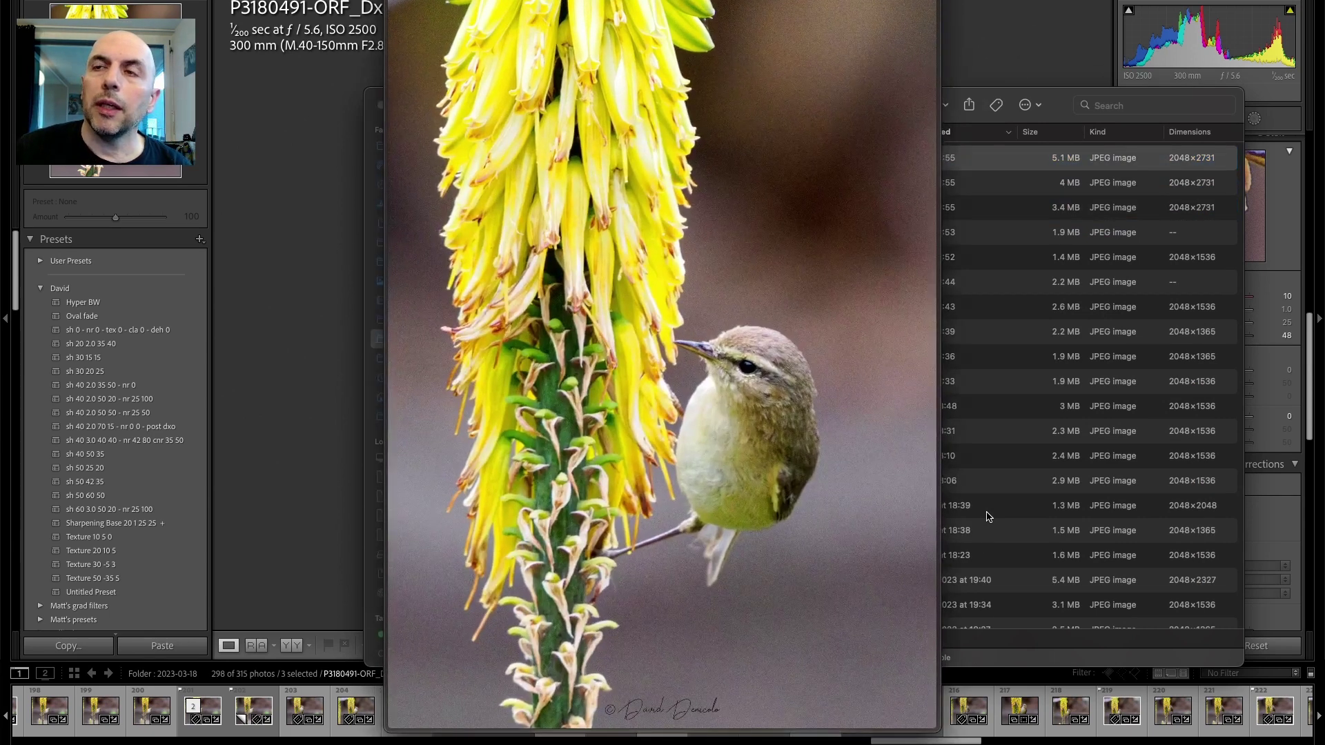
key("Down")
key("Down")
key("Up")
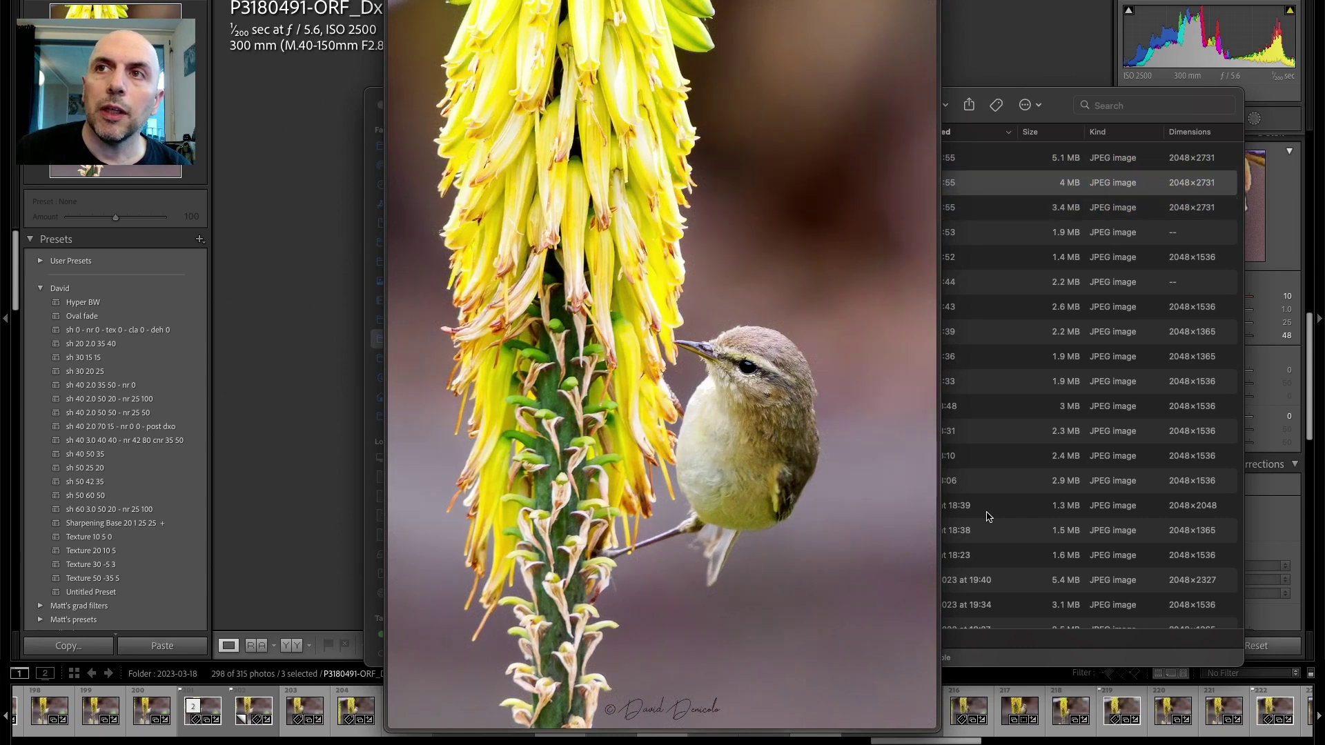
key("space")
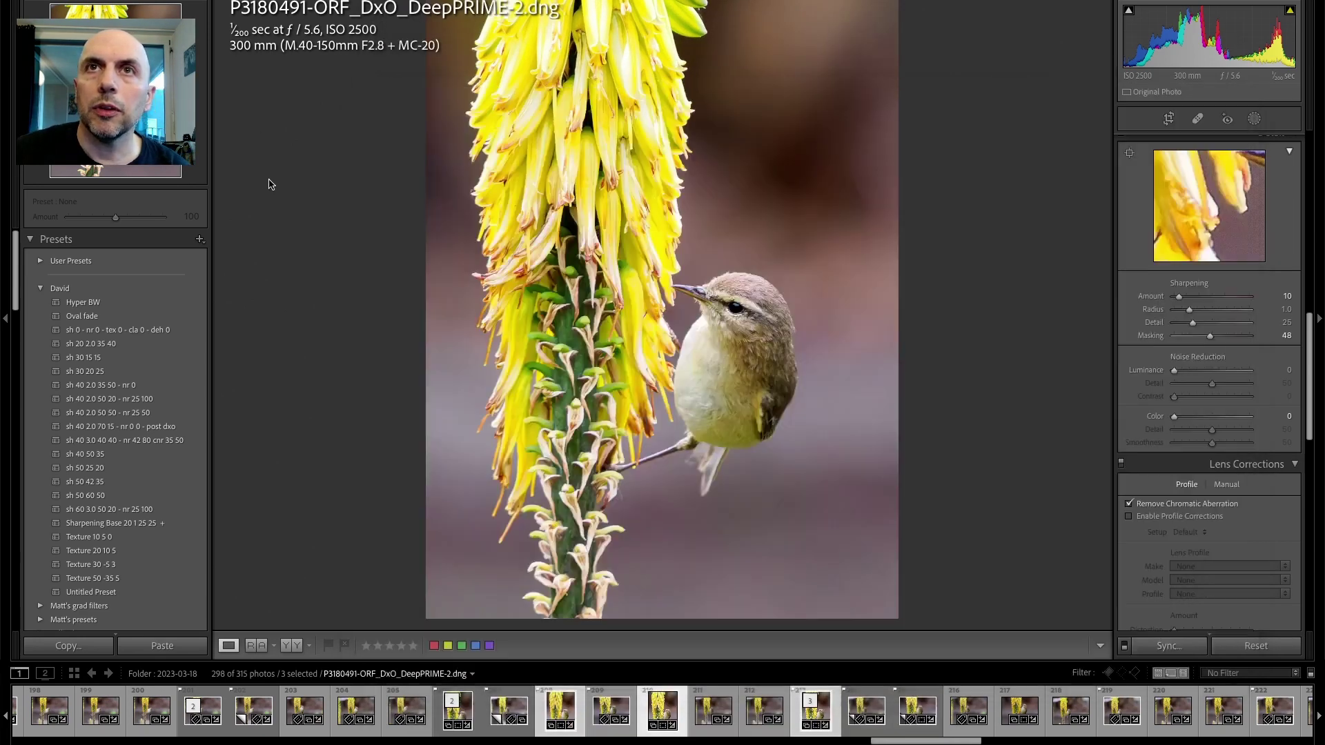
left_click(252, 160)
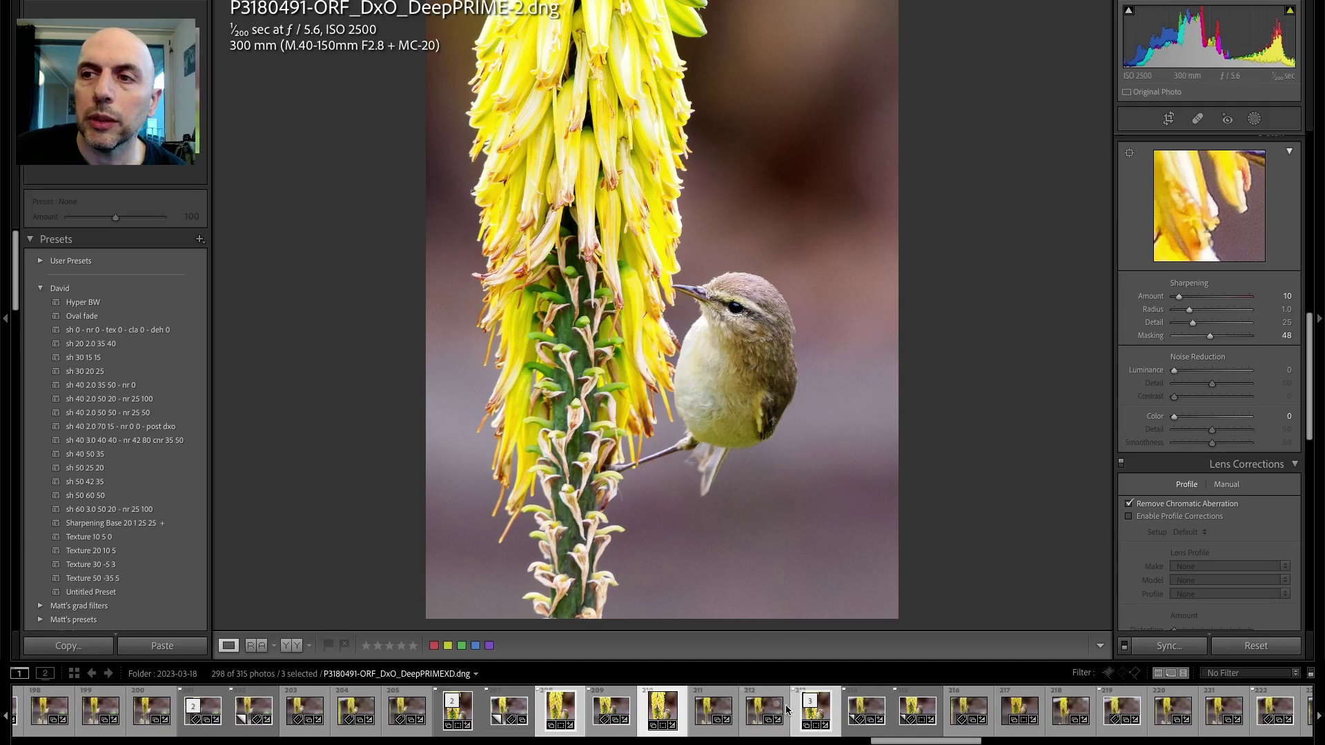
- Select only the original P3180491.ORF and send it to DxO PureRAW 3 for processing
left_click(815, 715)
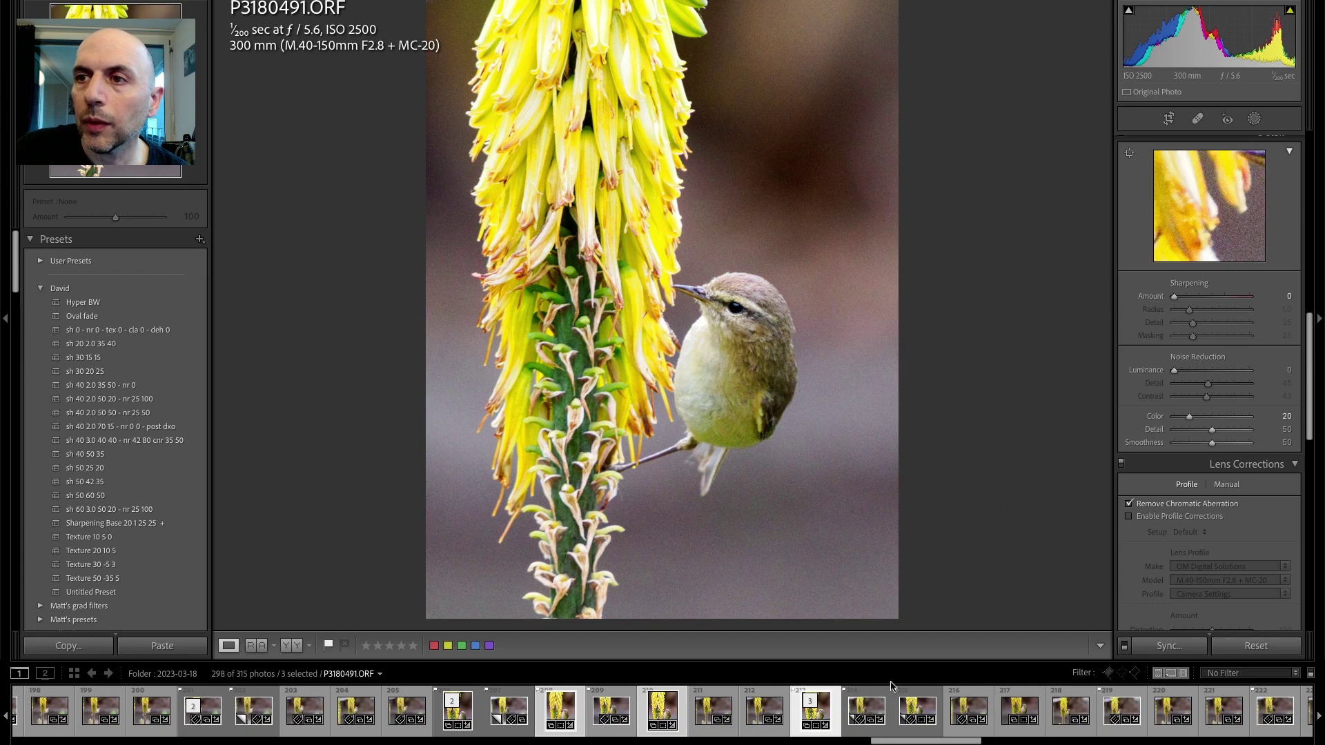
left_click(761, 713)
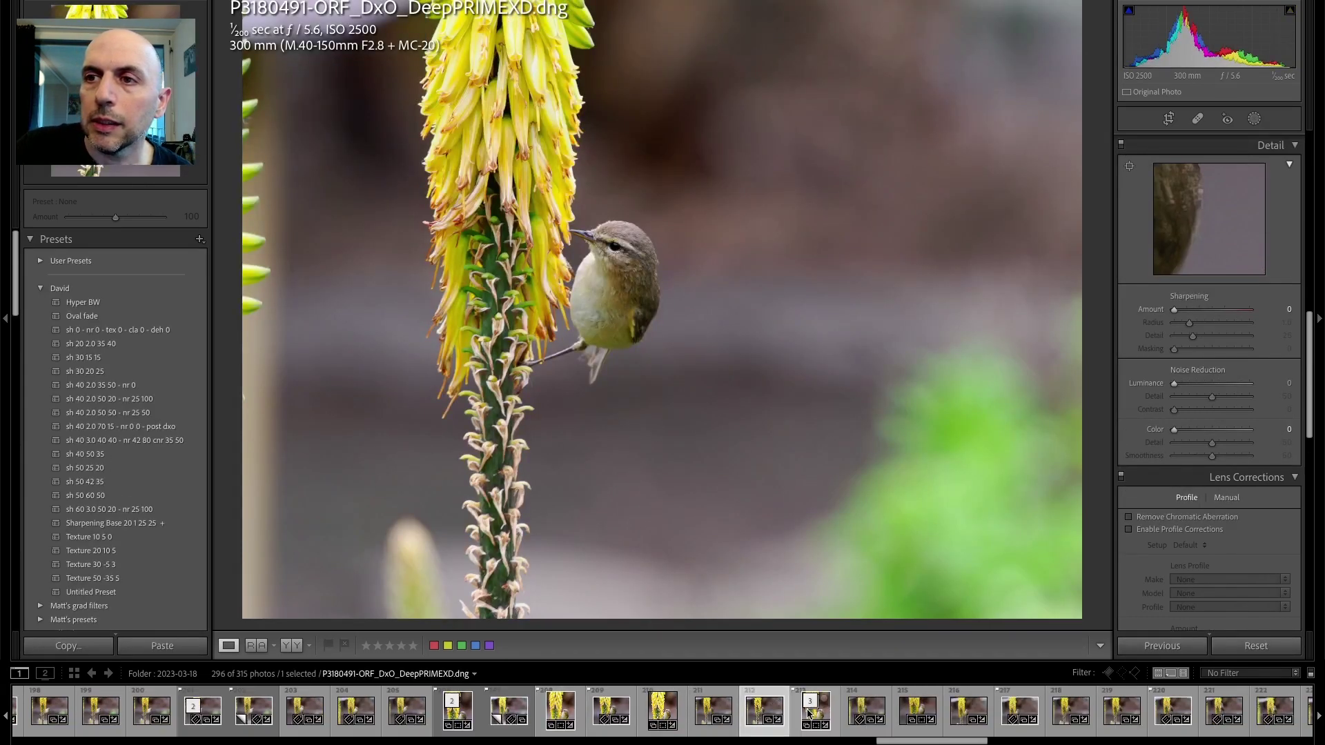
left_click(810, 713)
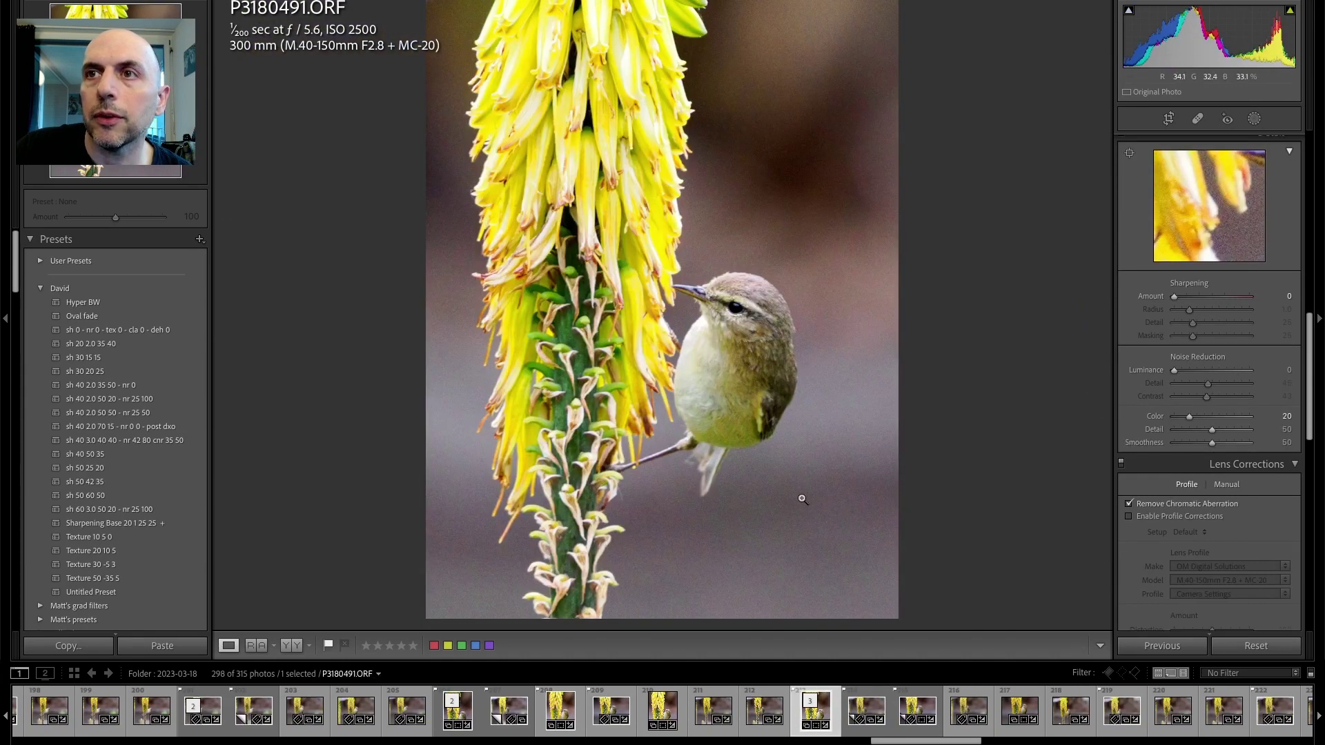
right_click(802, 503)
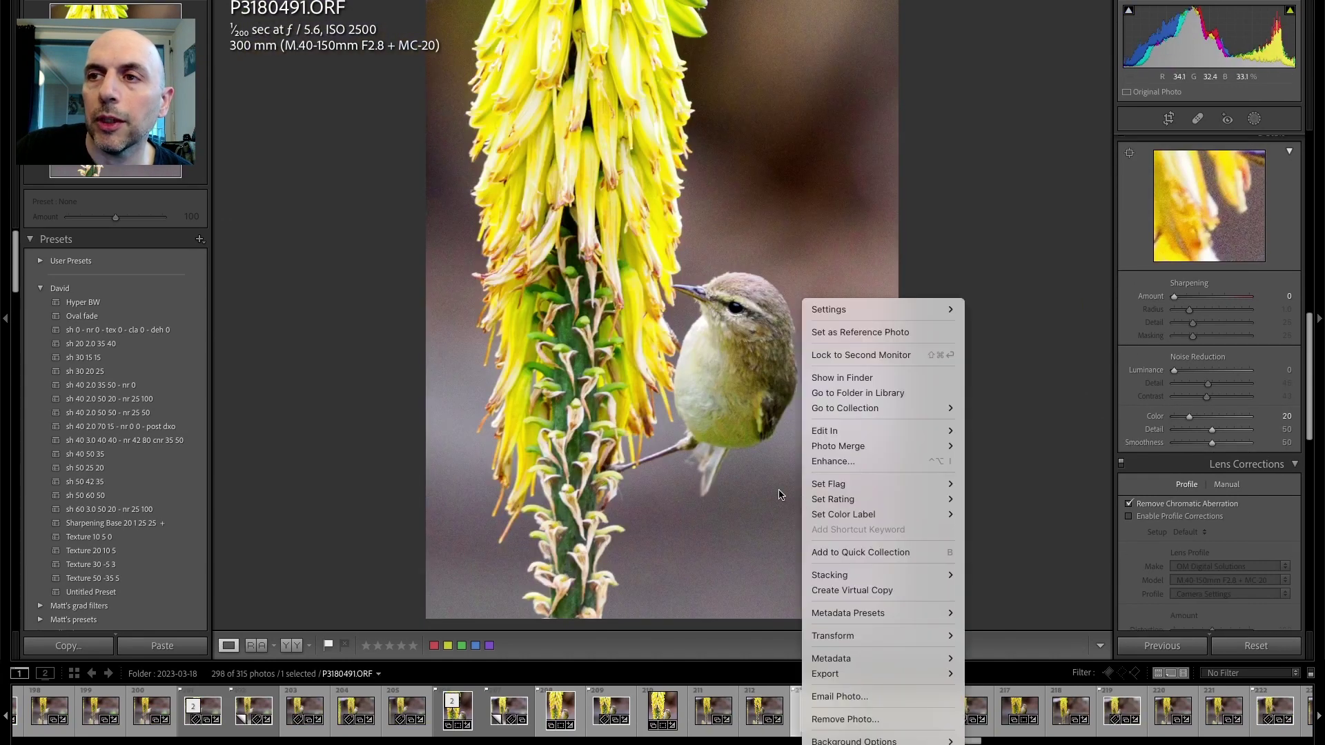
mouse_move(856, 665)
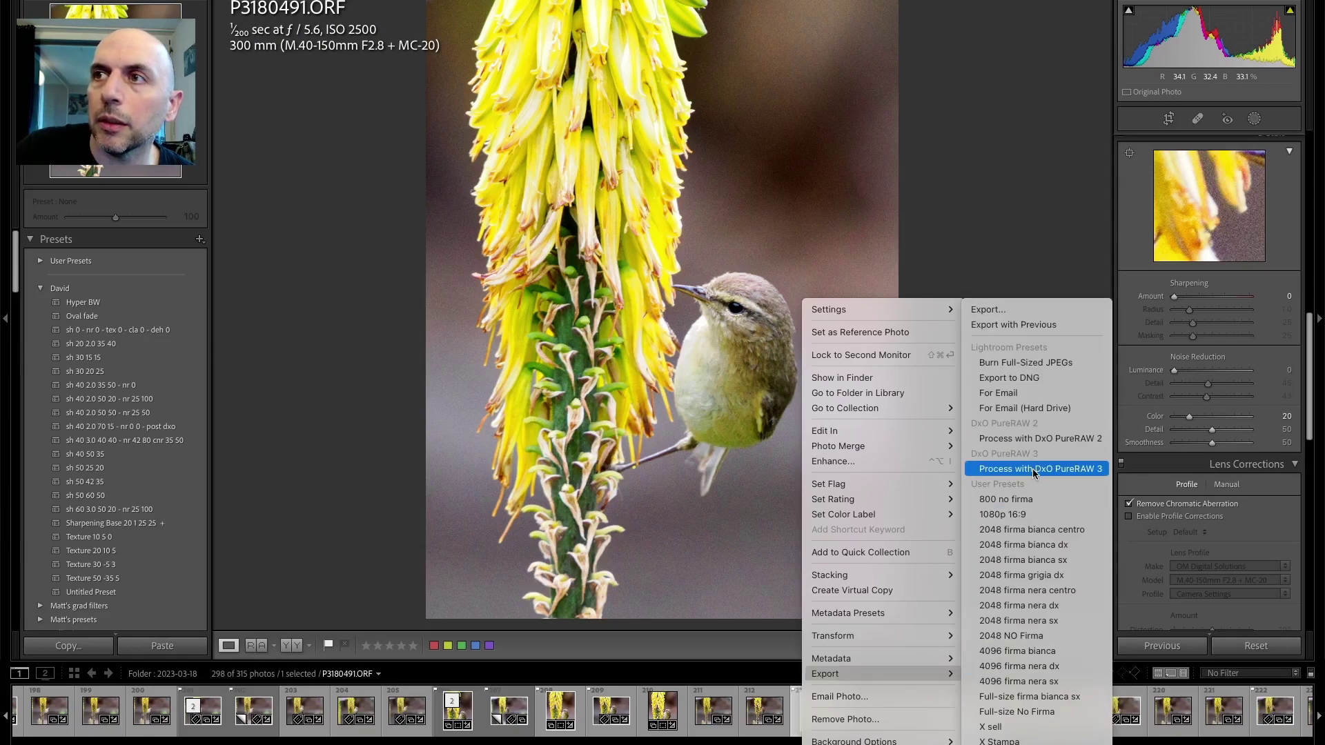
left_click(1034, 470)
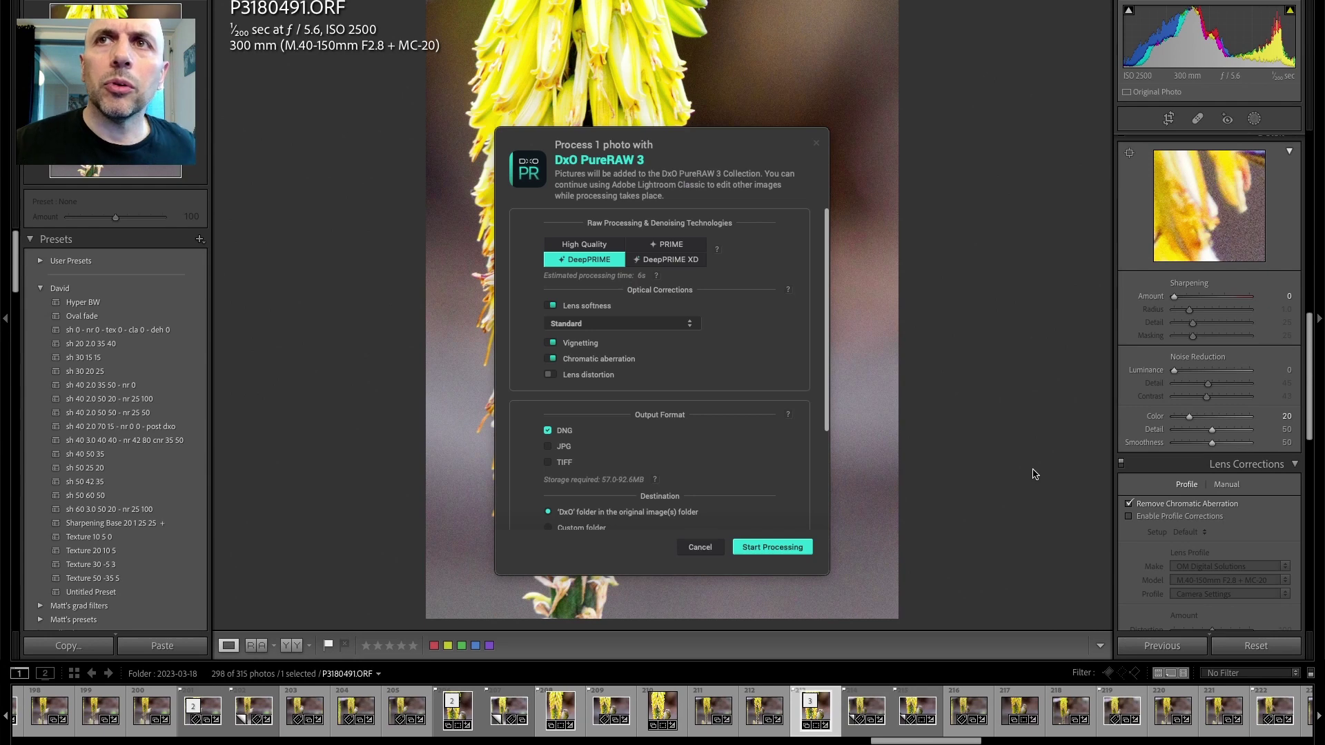
- Process the photo with DeepPRIME XD to DNG in the DxO folder, using a unique name instead of overwriting the existing file
left_click(675, 262)
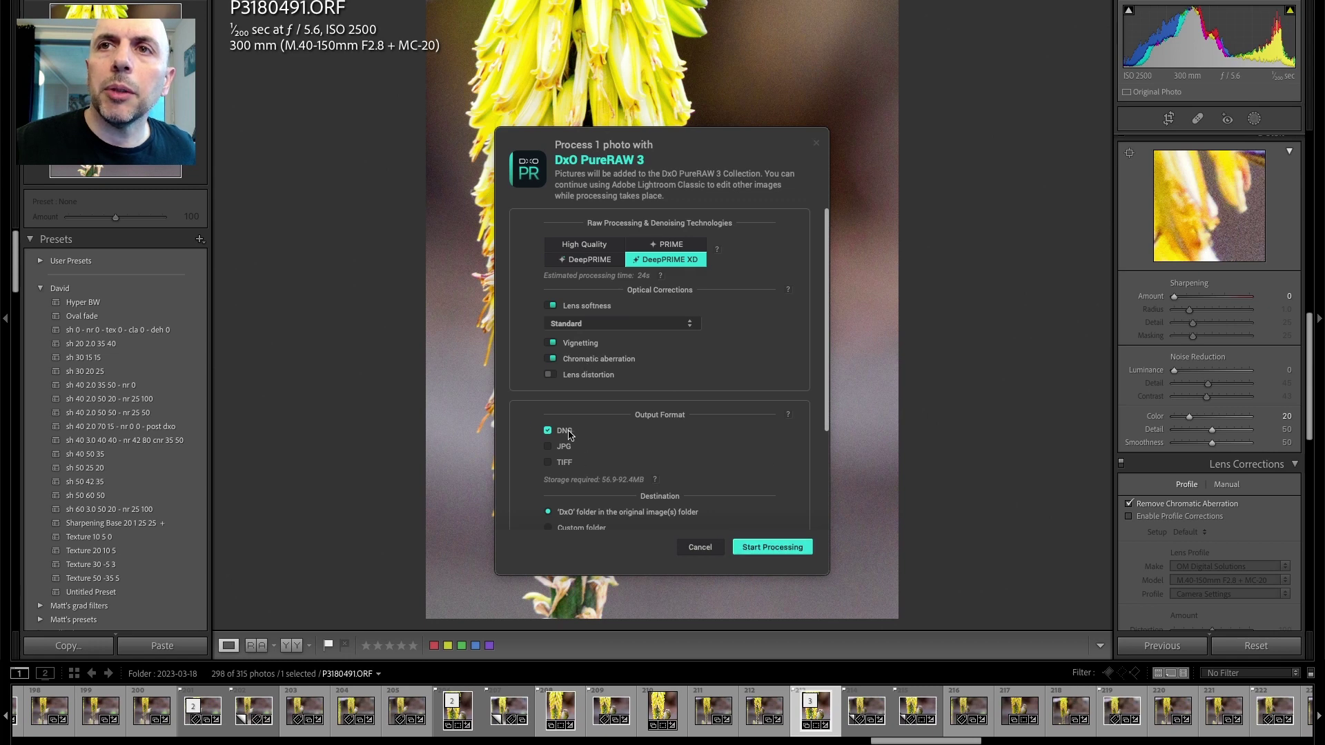
scroll(731, 503, "down", 3)
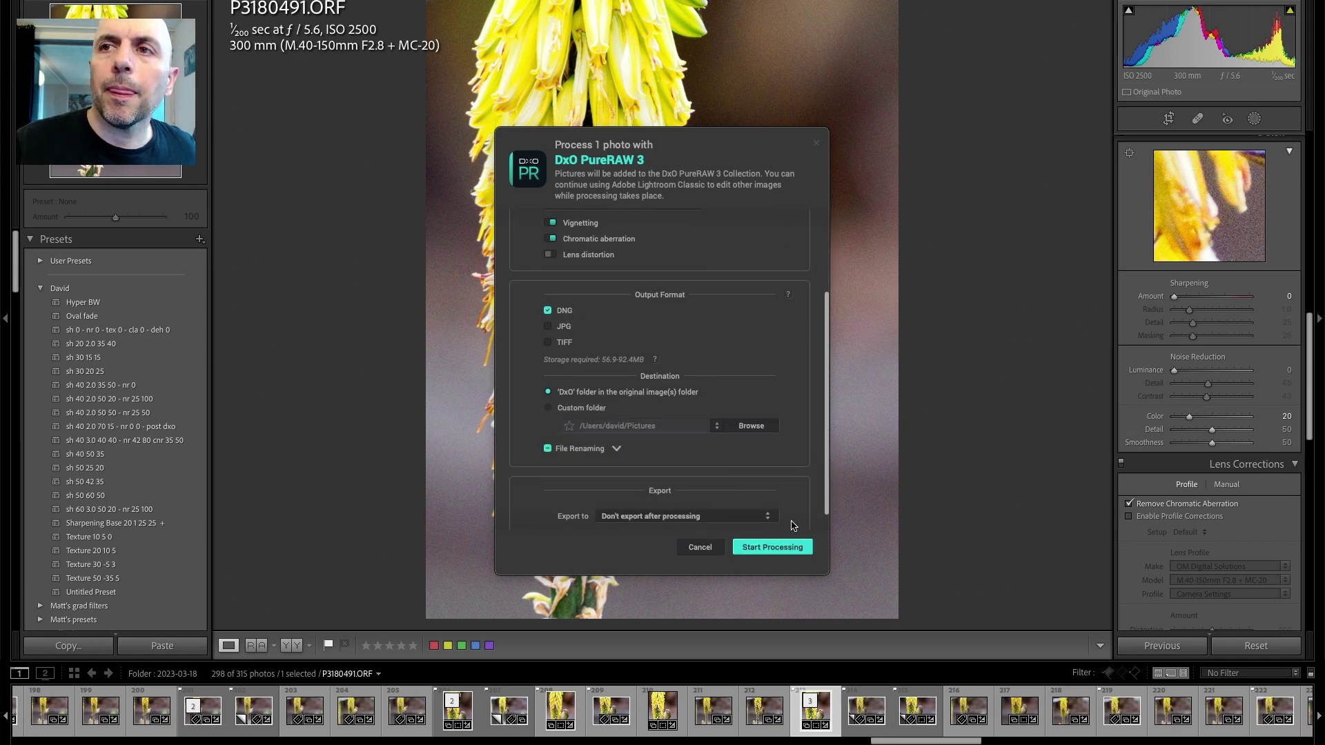
left_click(766, 546)
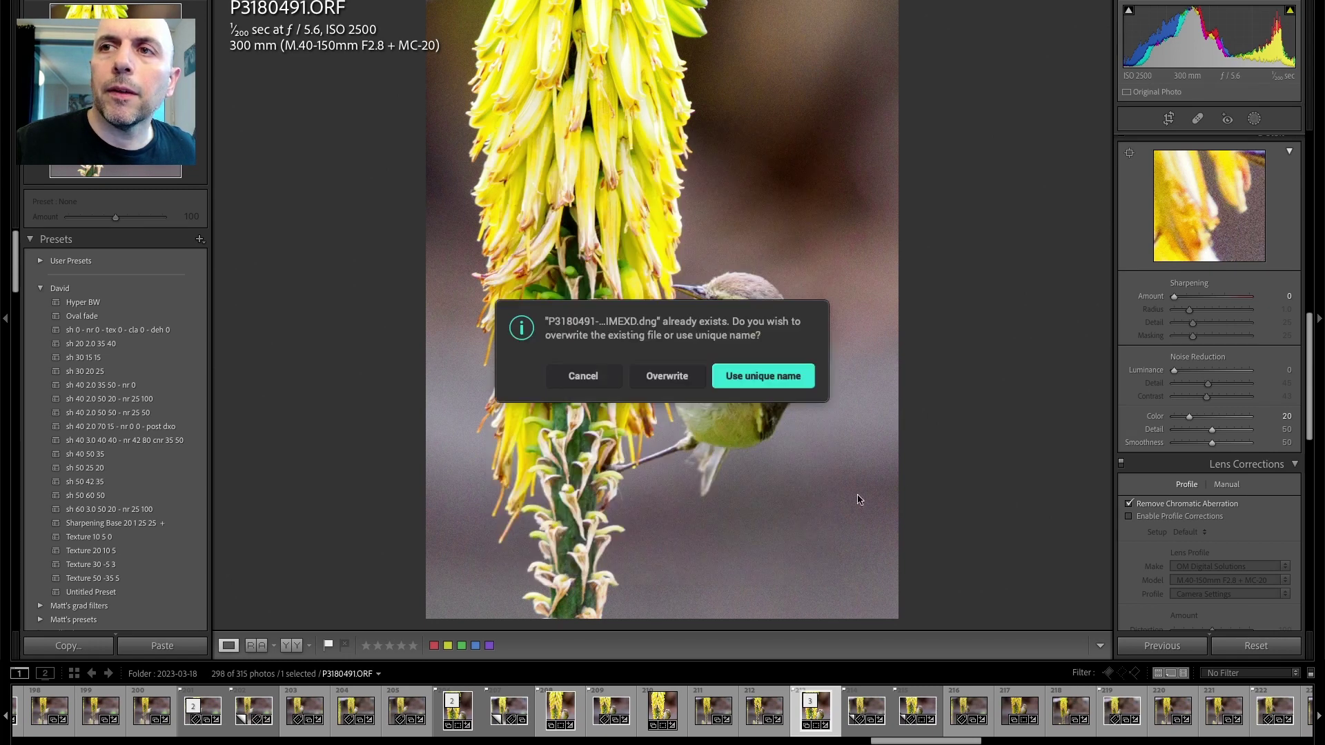
left_click(763, 376)
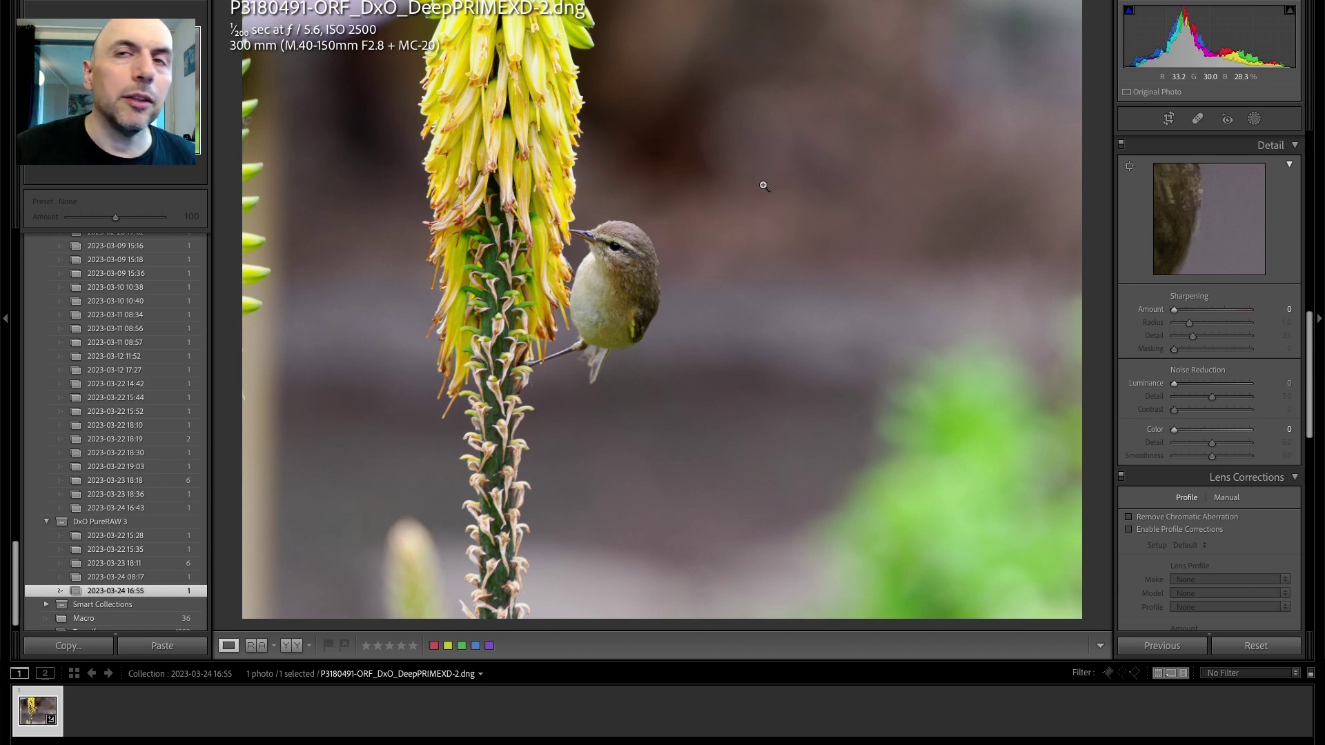
- Inspect the bird and the blurred background of P3180491-ORF_DxO_DeepPRIMEXD-2.dng up close for artifacts
left_click(725, 200)
left_click_drag(745, 167, 645, 316)
left_click(634, 282)
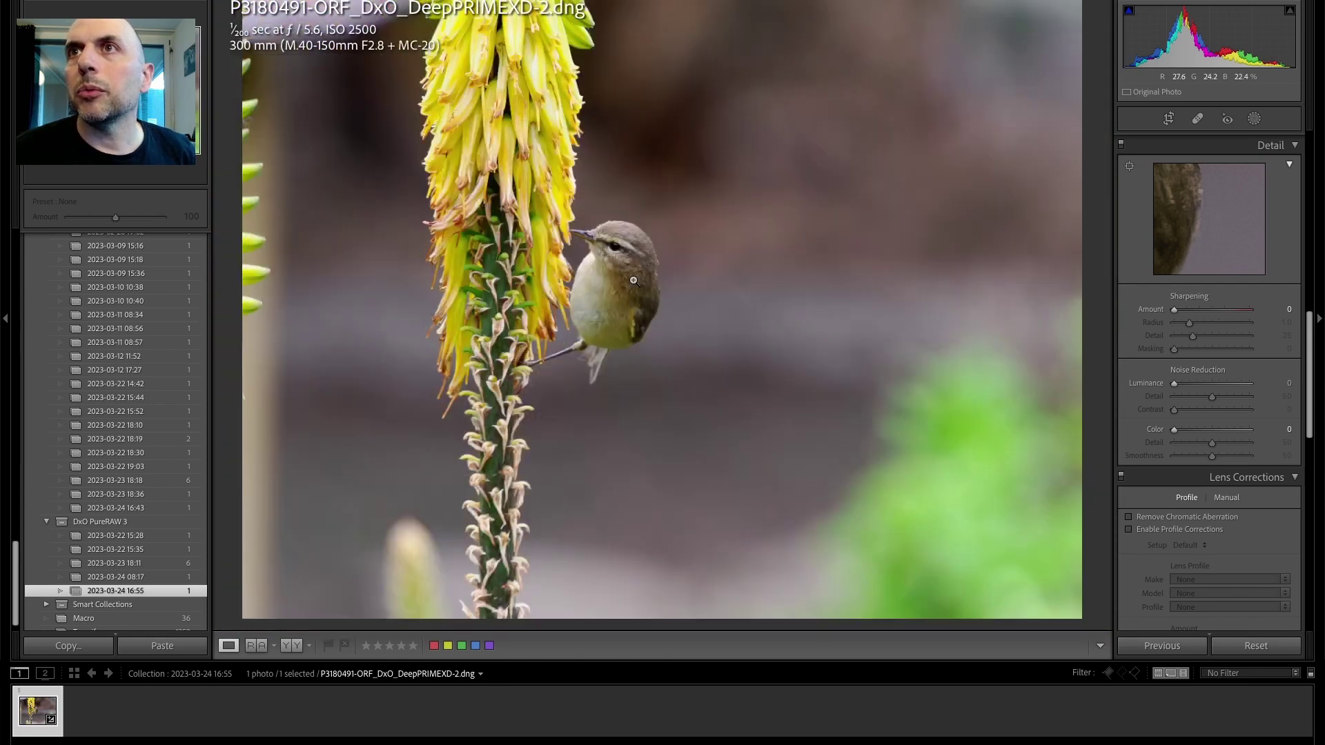
left_click(657, 172)
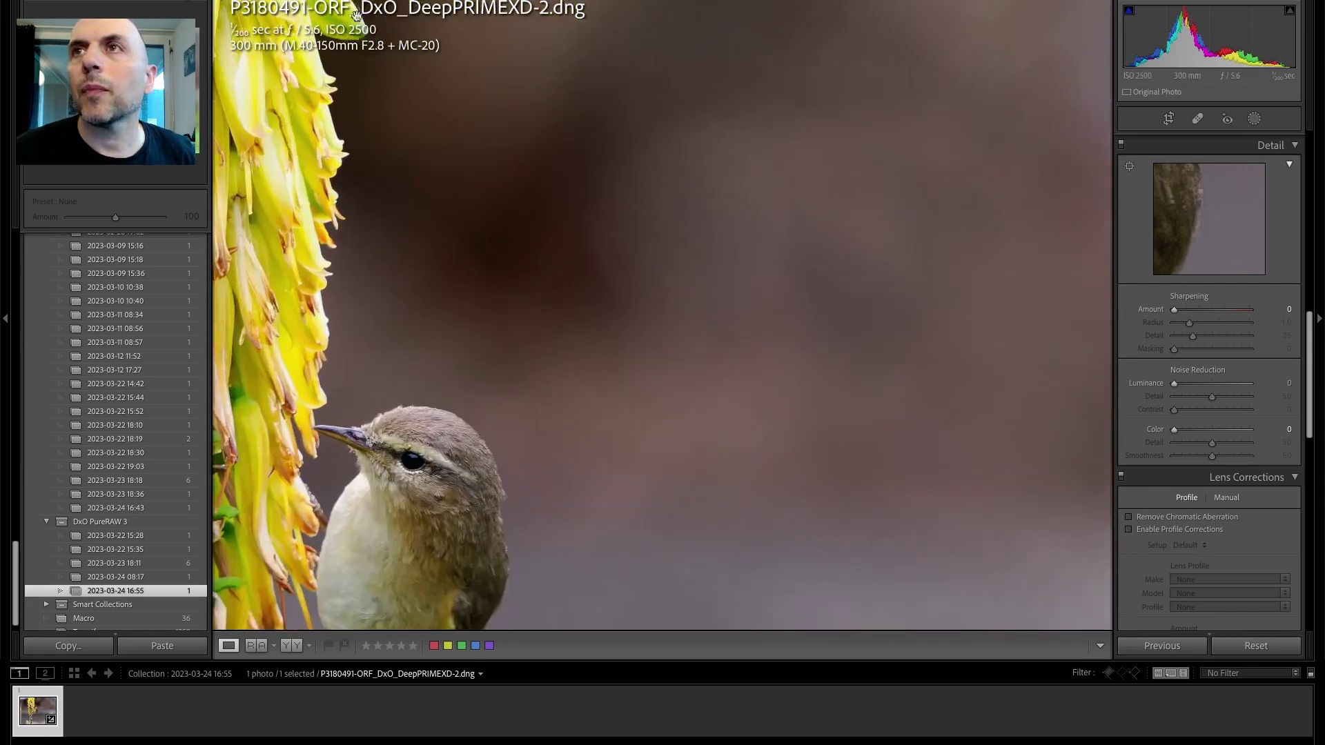
left_click_drag(743, 100, 621, 179)
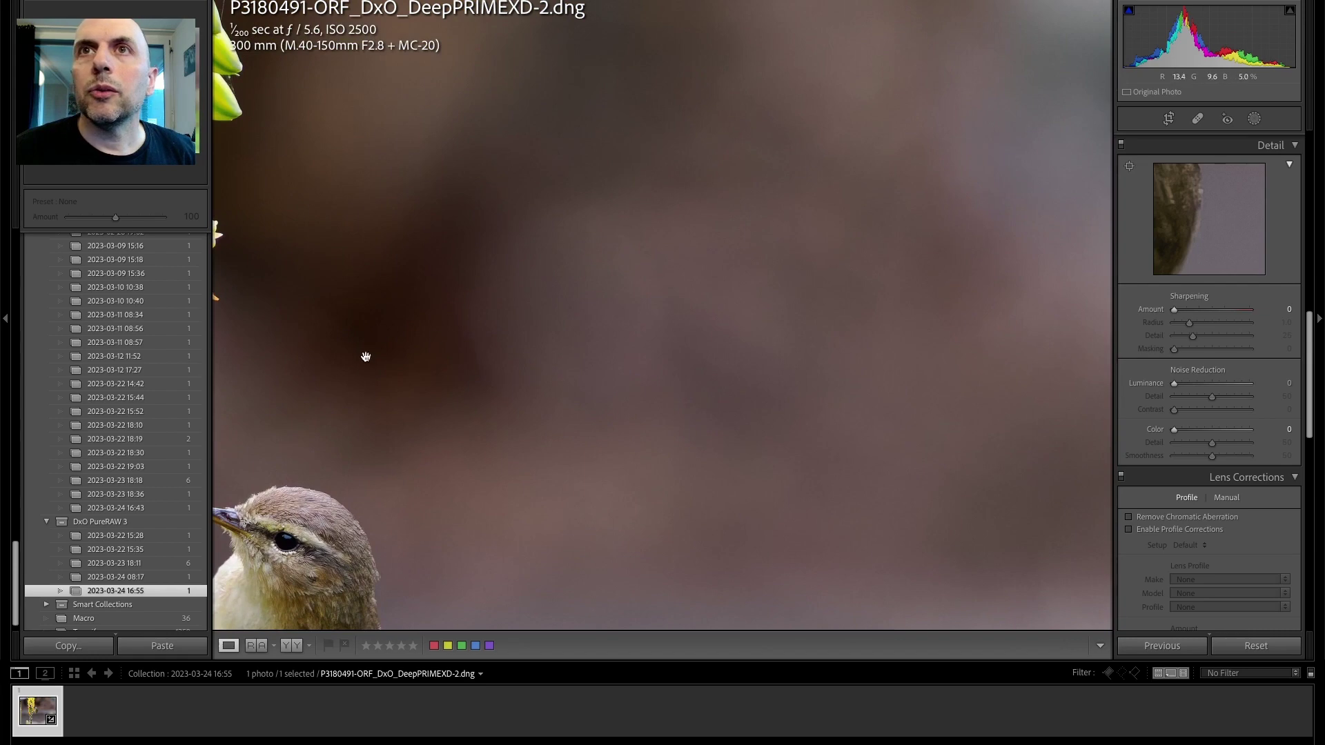
left_click(668, 281)
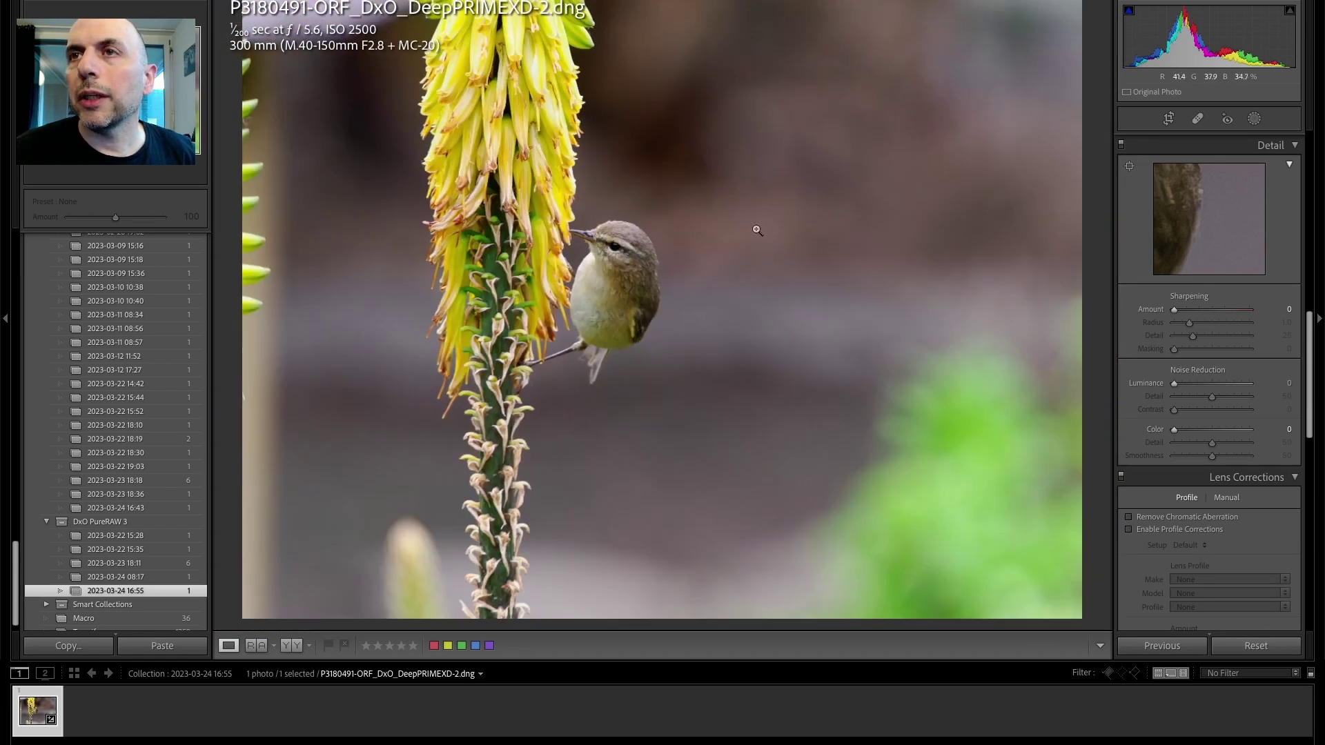
left_click(656, 449)
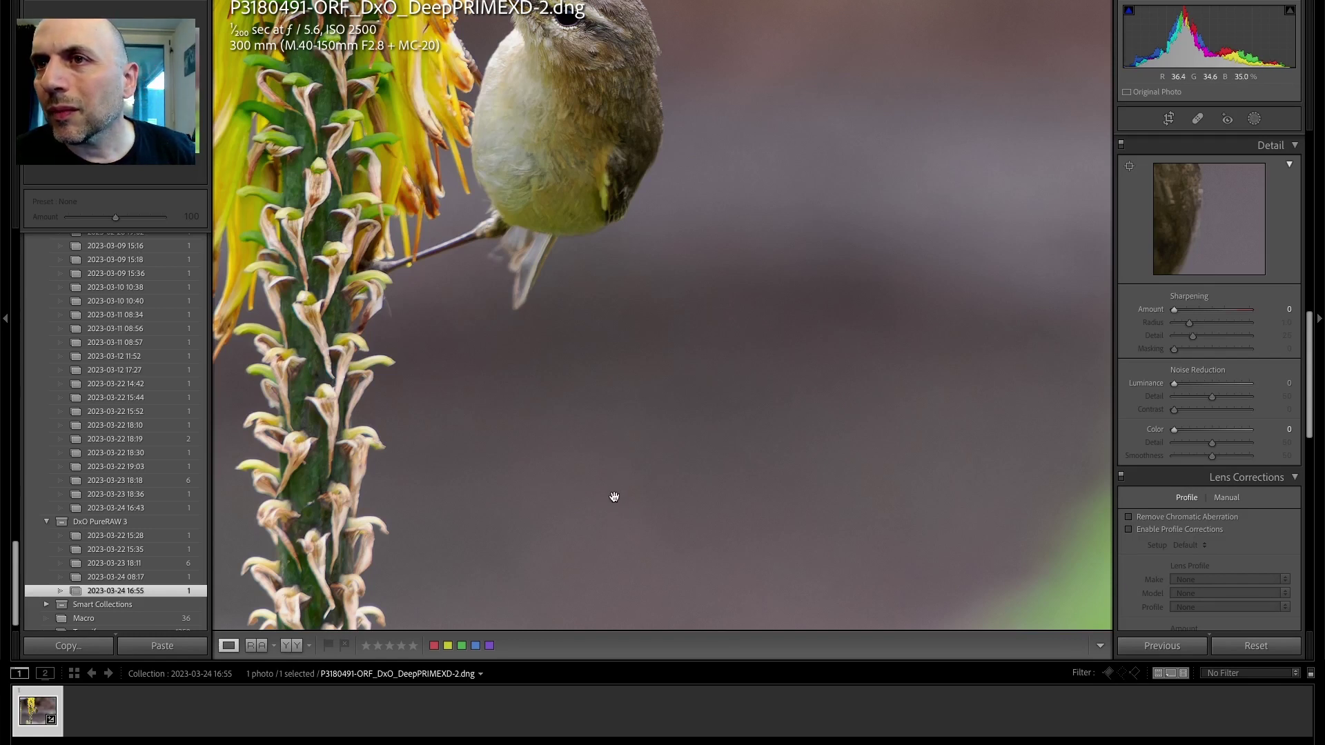
- Raise the Magenta saturation of P3180491-ORF_DxO_DeepPRIMEXD-2.dng to +100 in the HSL color adjustments
scroll(1173, 427, "down", 10)
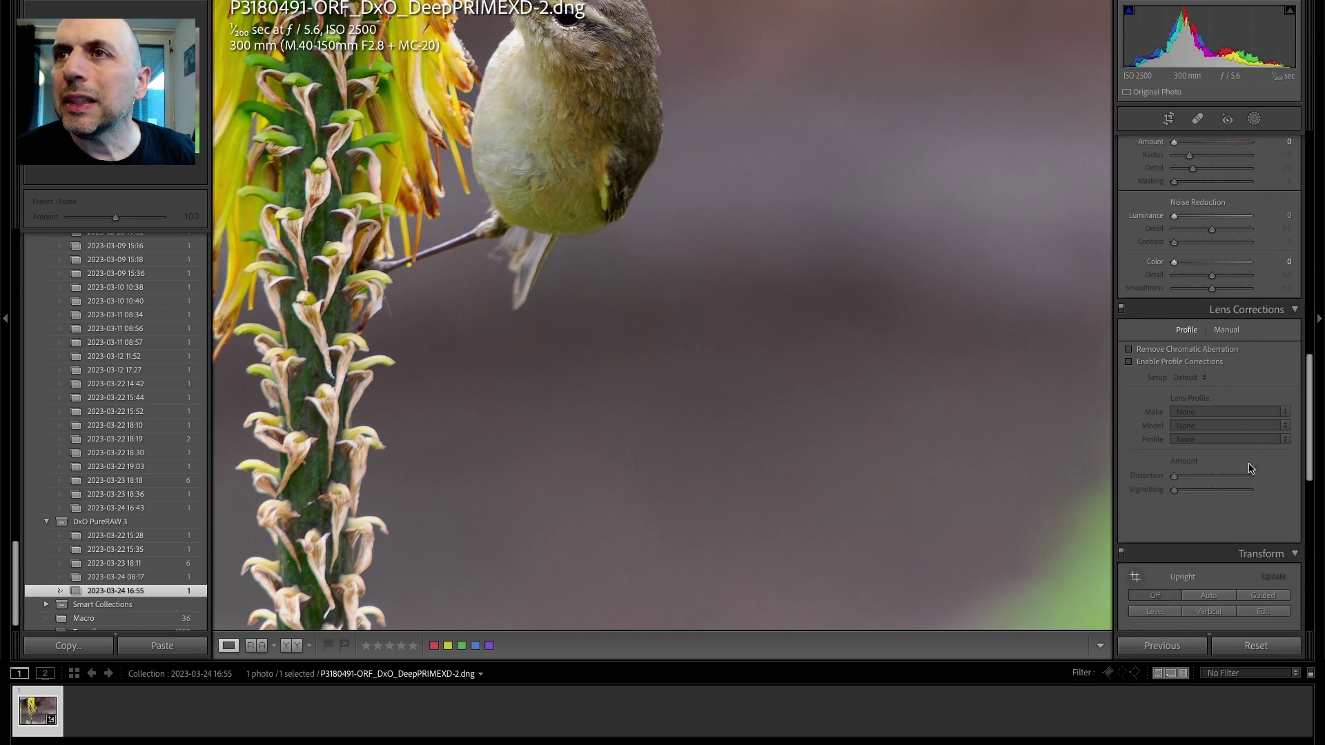
scroll(1251, 469, "down", 2)
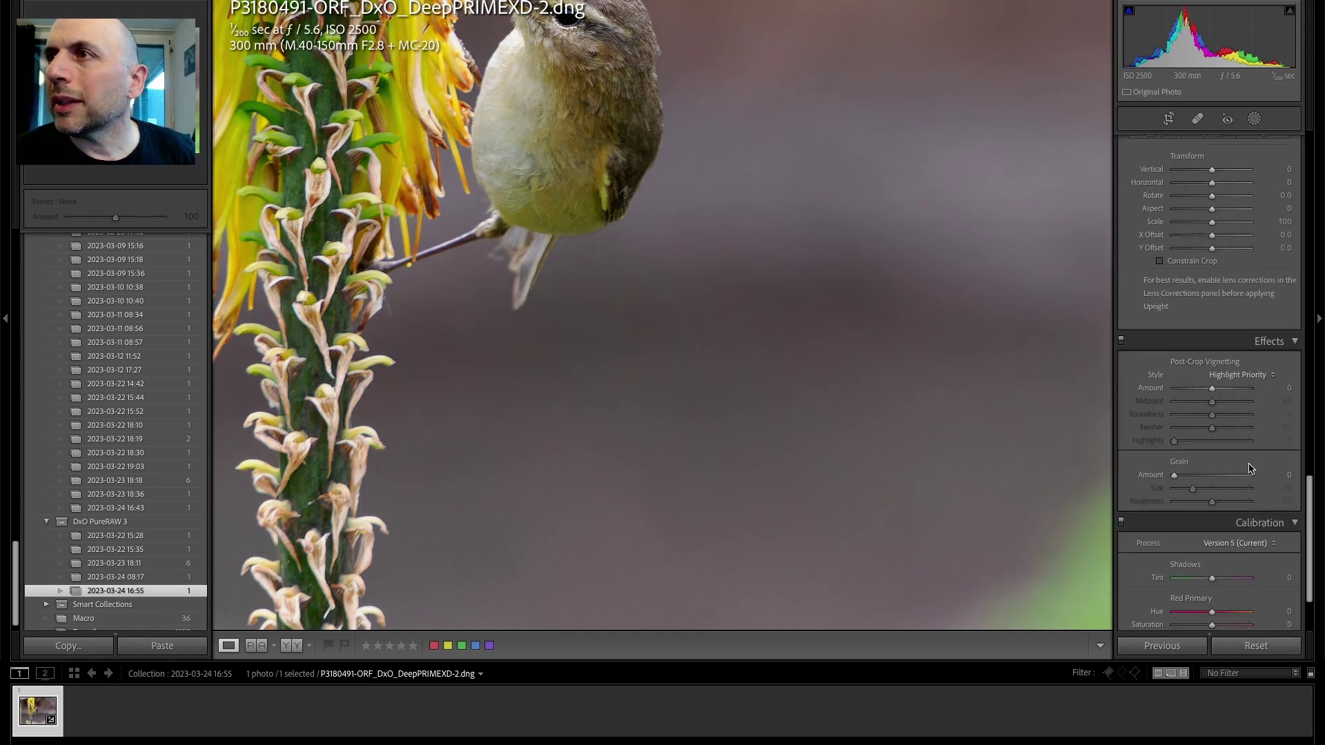
scroll(1251, 469, "up", 10)
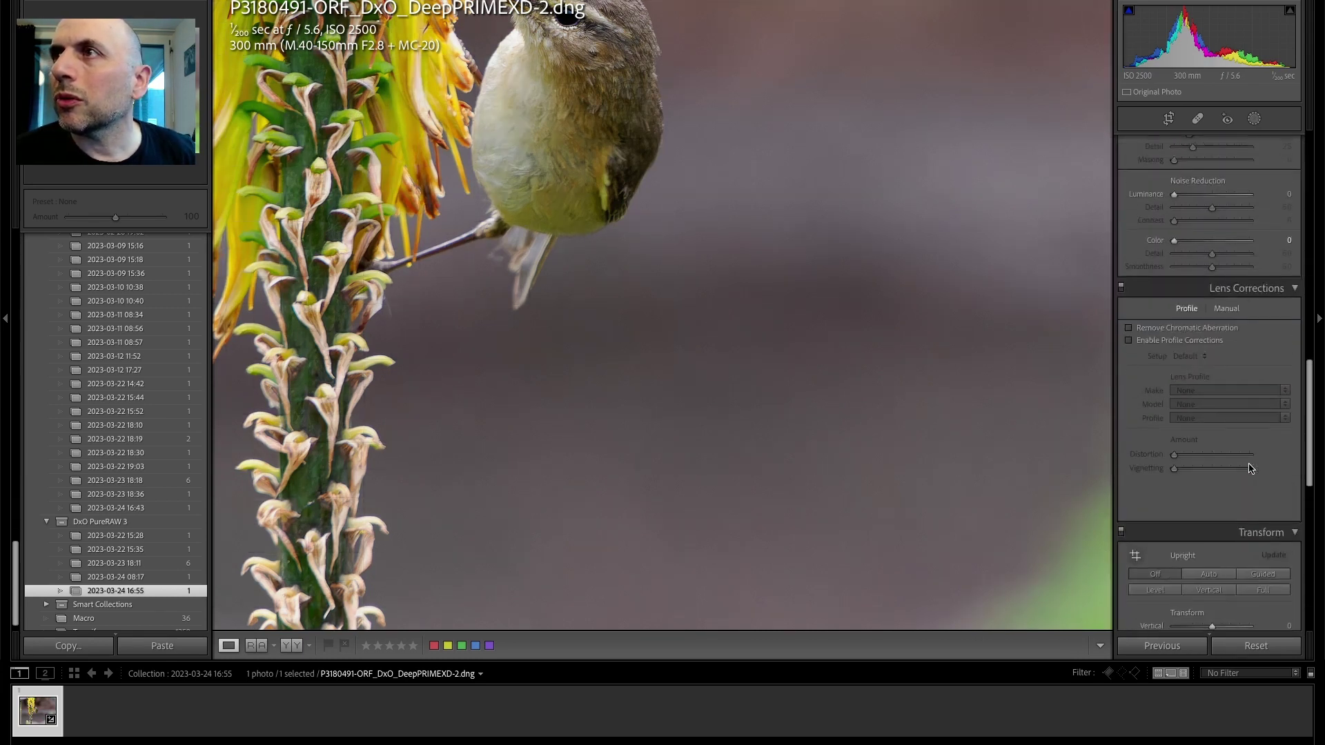
scroll(1251, 469, "up", 10)
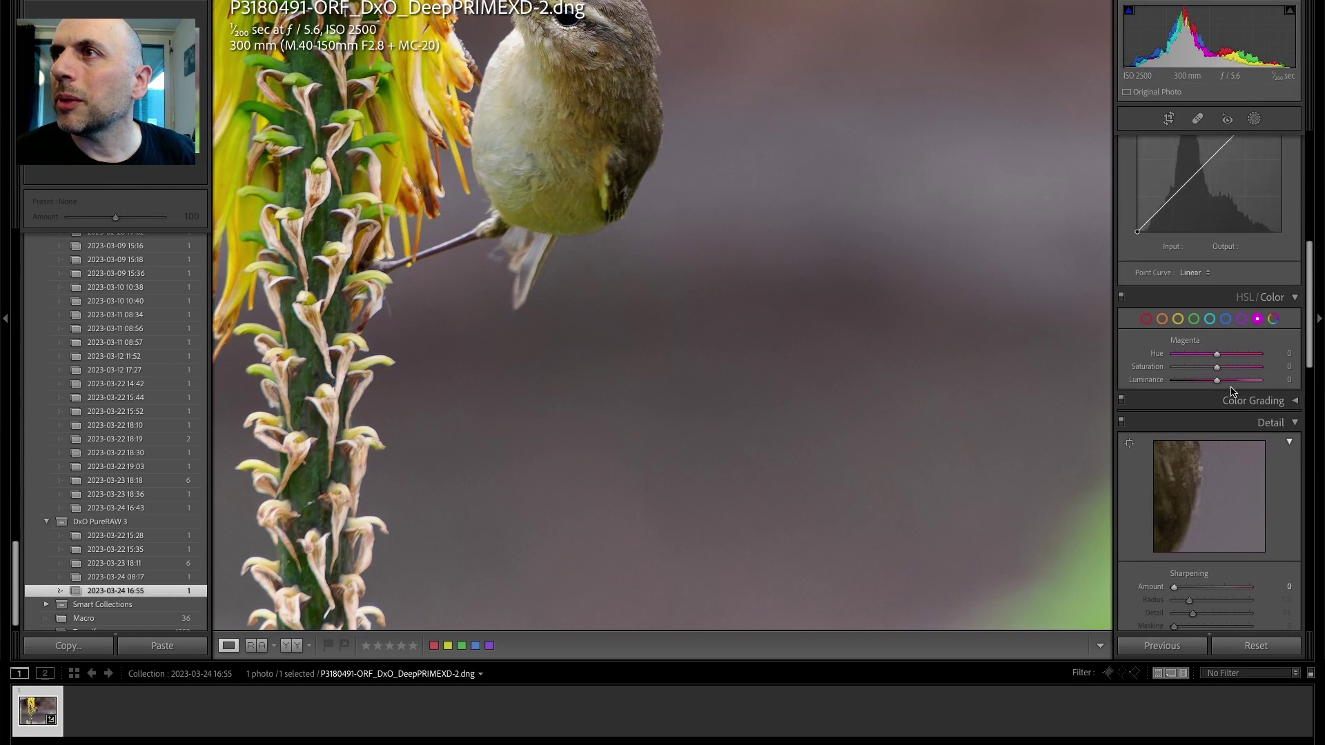
left_click_drag(1218, 367, 1311, 367)
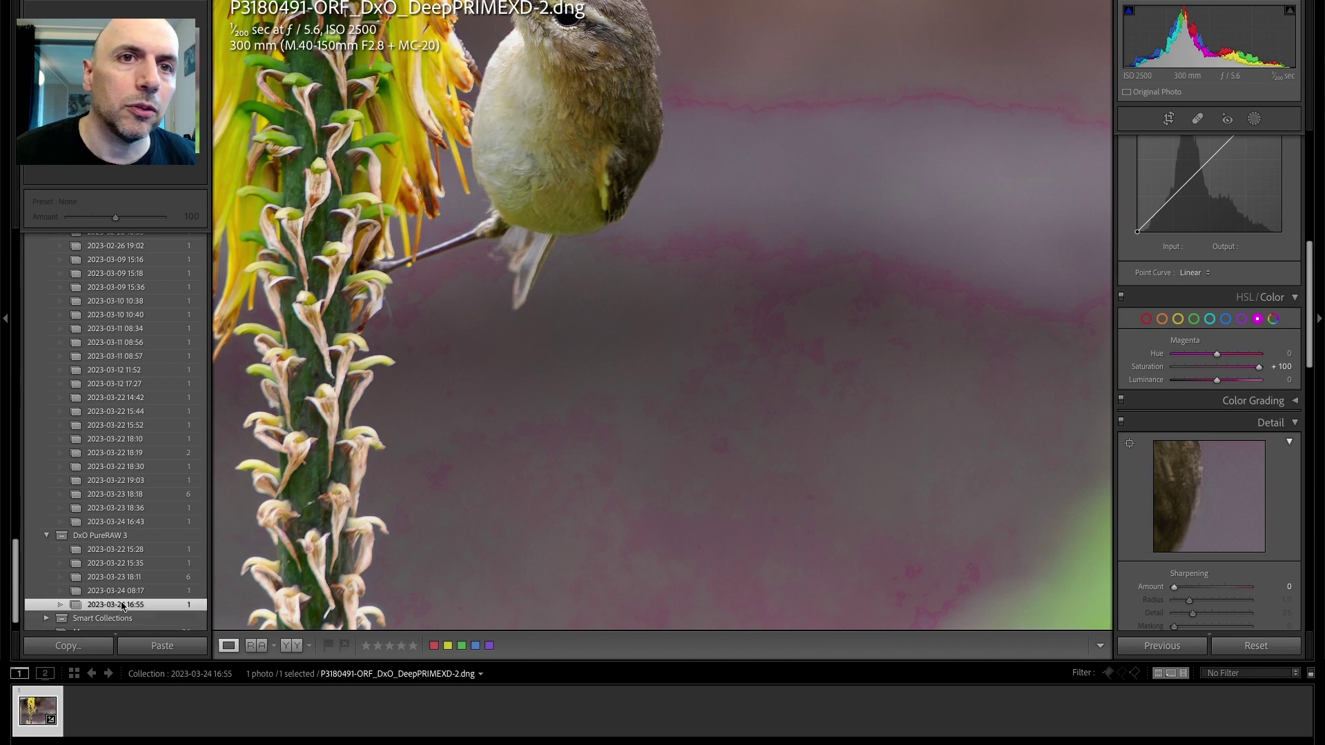
- Go to the photo's folder in the Library, open the parent folder 2023-03-18 and select P3180491-ORF_DxO_DeepPRIME-2.dng
right_click(26, 709)
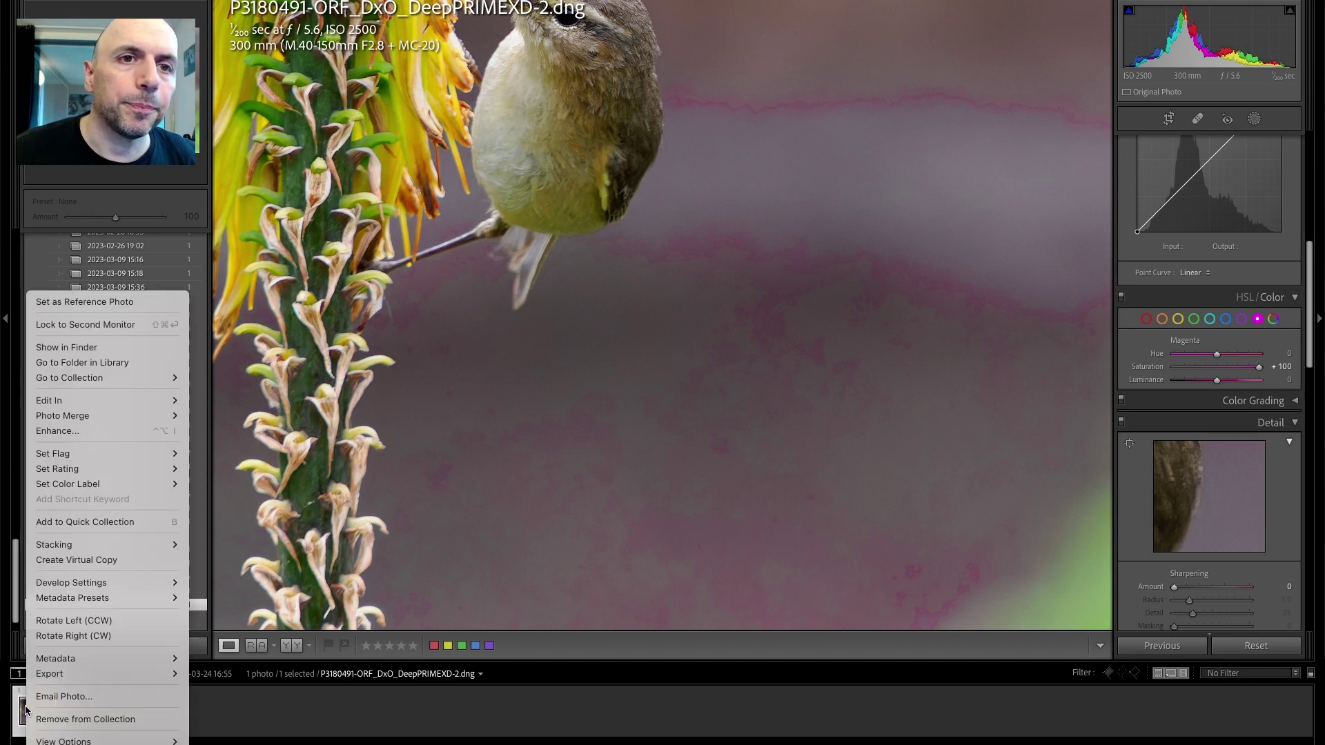
left_click(113, 362)
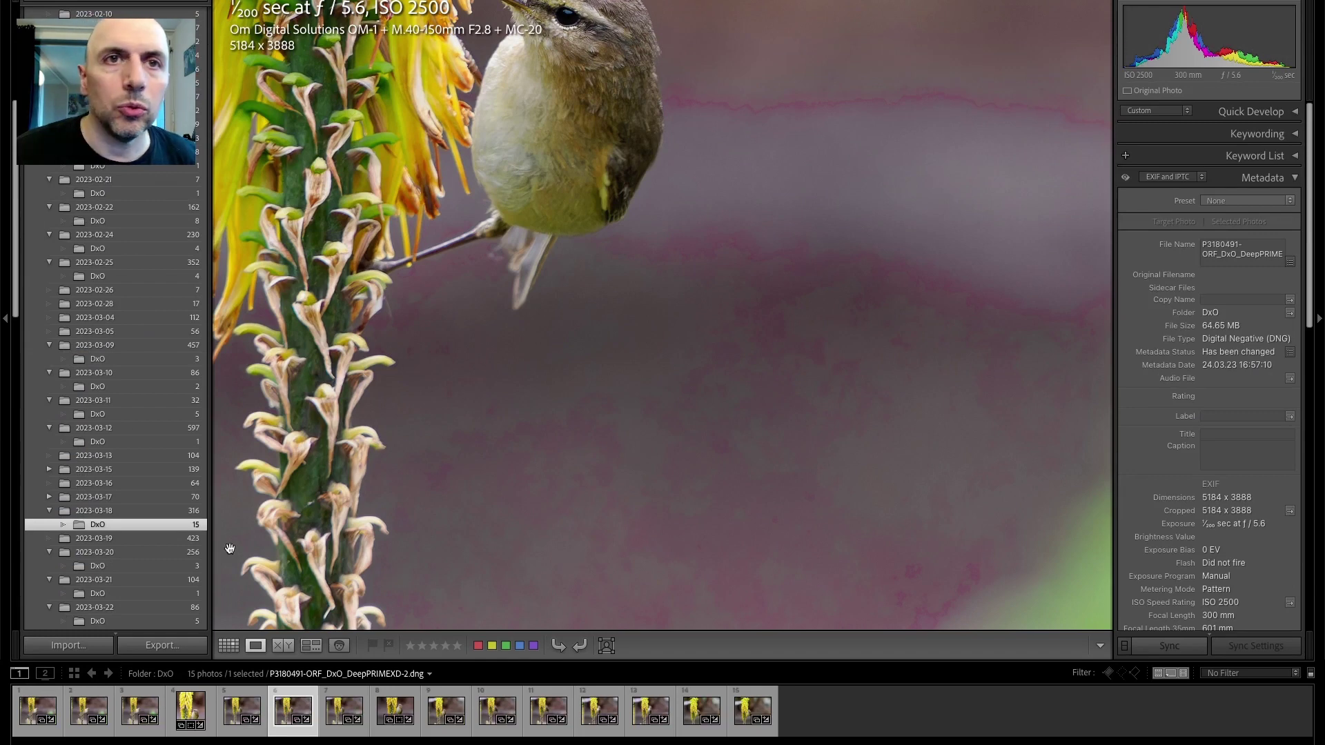
left_click(144, 511)
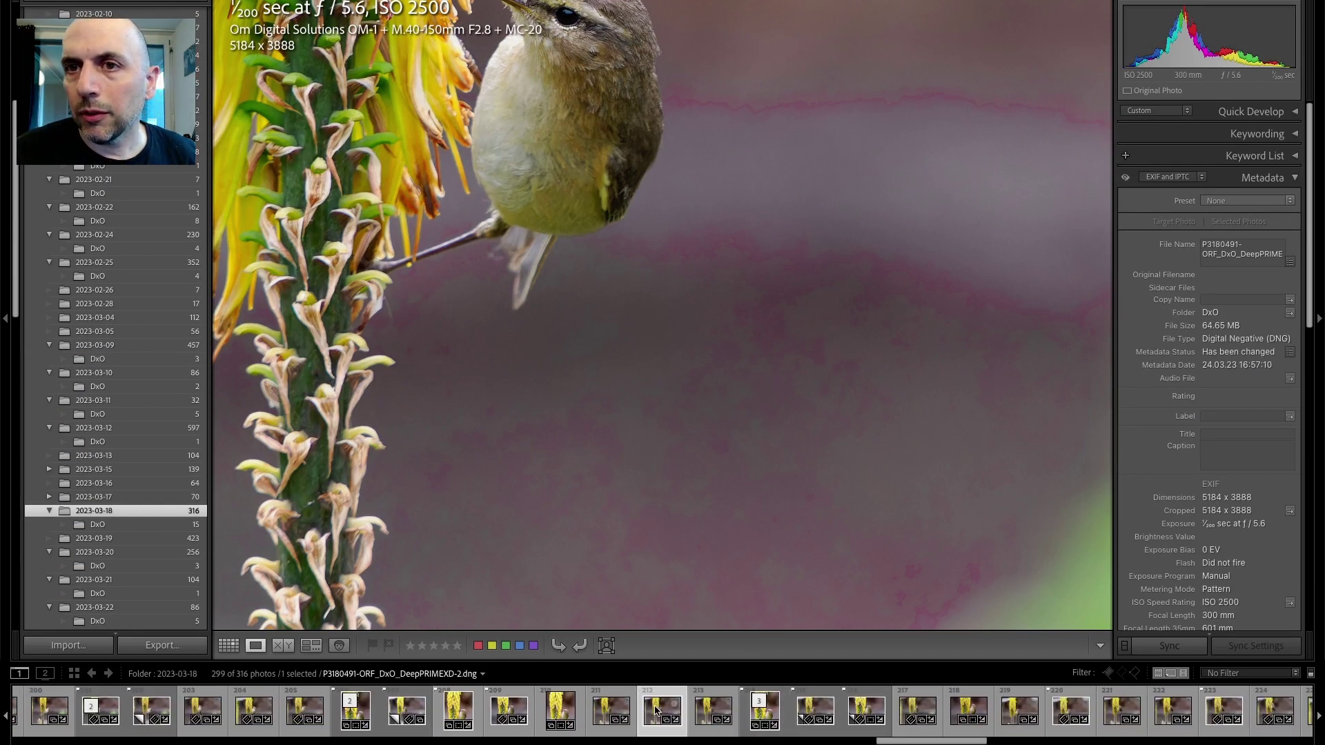
left_click(556, 711)
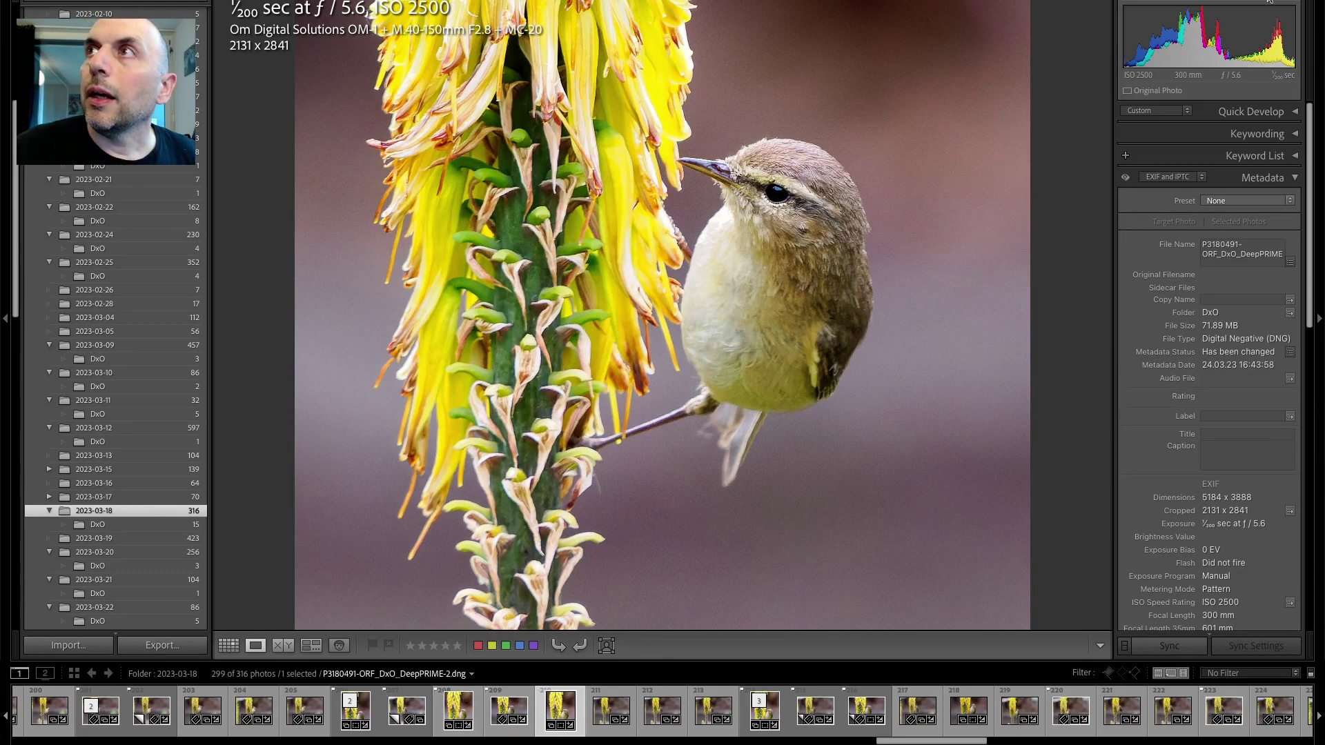
- Reset the crop of P3180491-ORF_DxO_DeepPRIME-2.dng to the full frame in Develop and check its background up close
scroll(1219, 204, "down", 12)
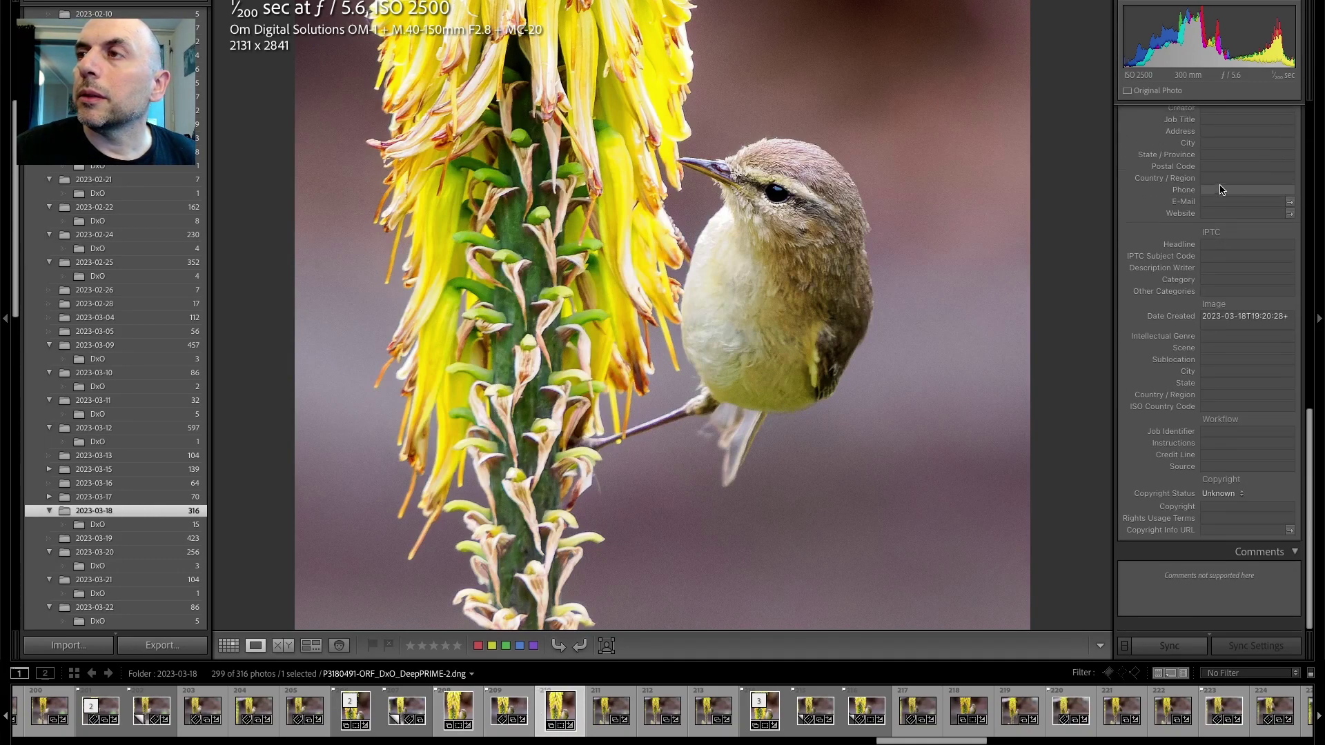
scroll(1220, 190, "up", 12)
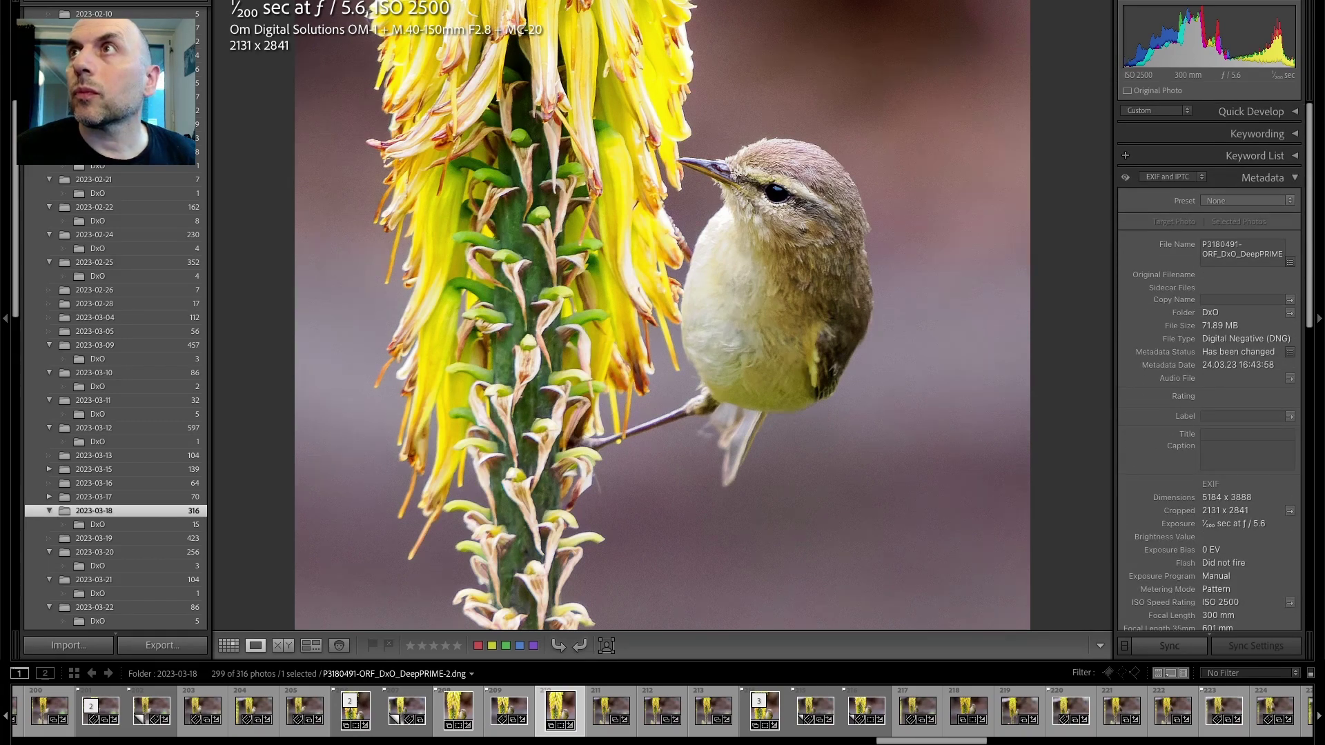
key("d")
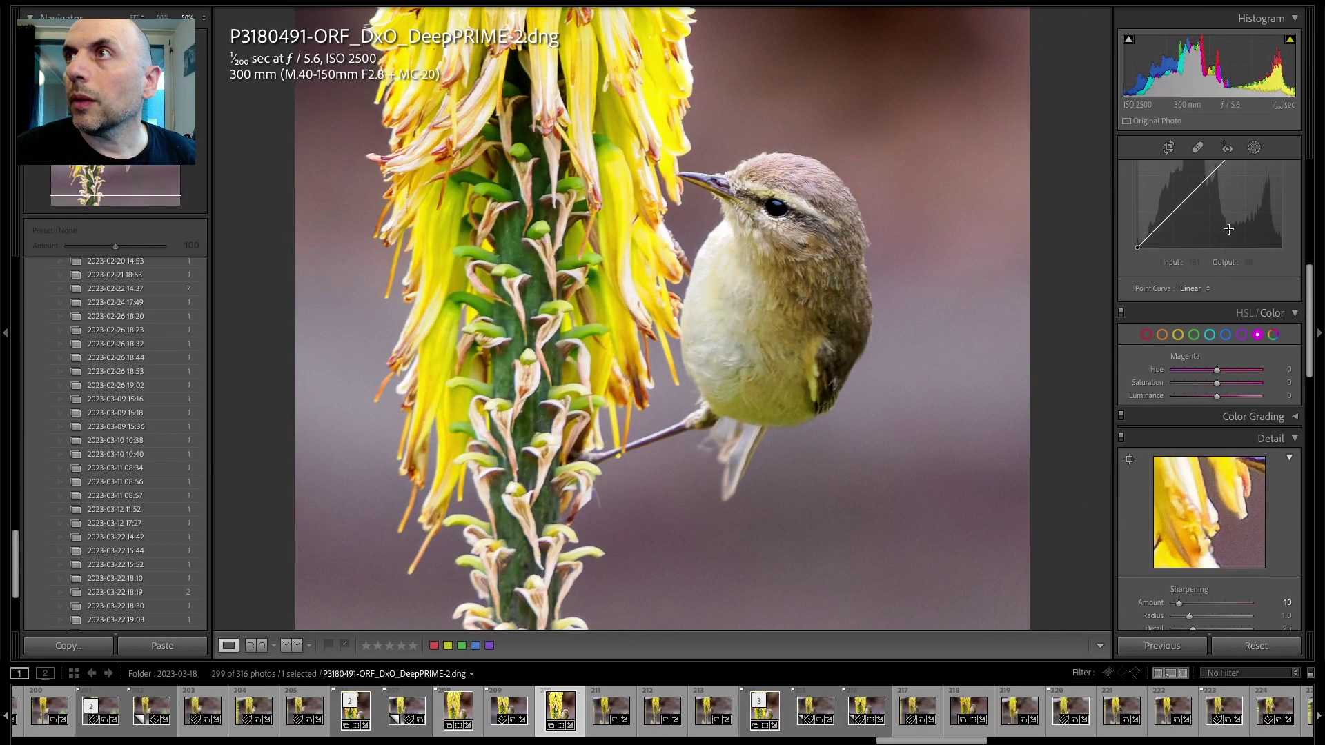
scroll(1228, 230, "up", 5)
left_click(1169, 148)
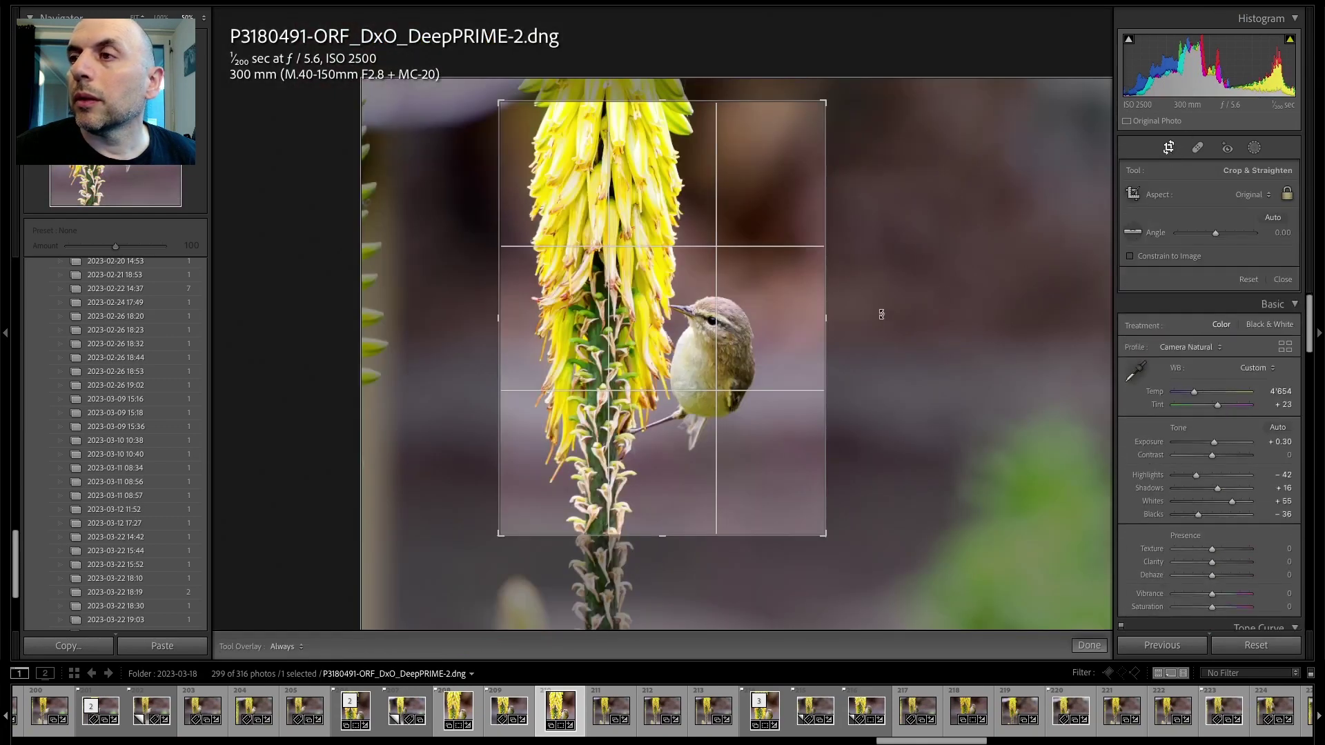
left_click(1248, 279)
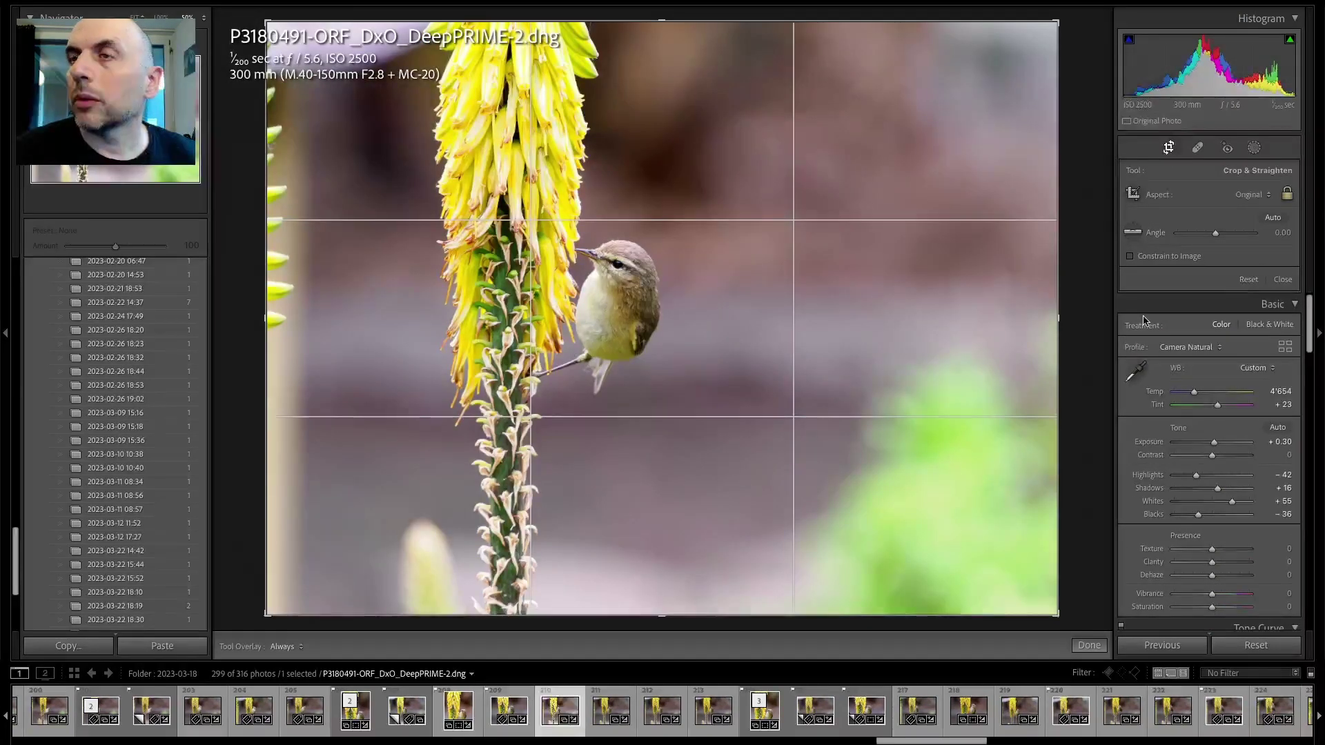
left_click(1099, 650)
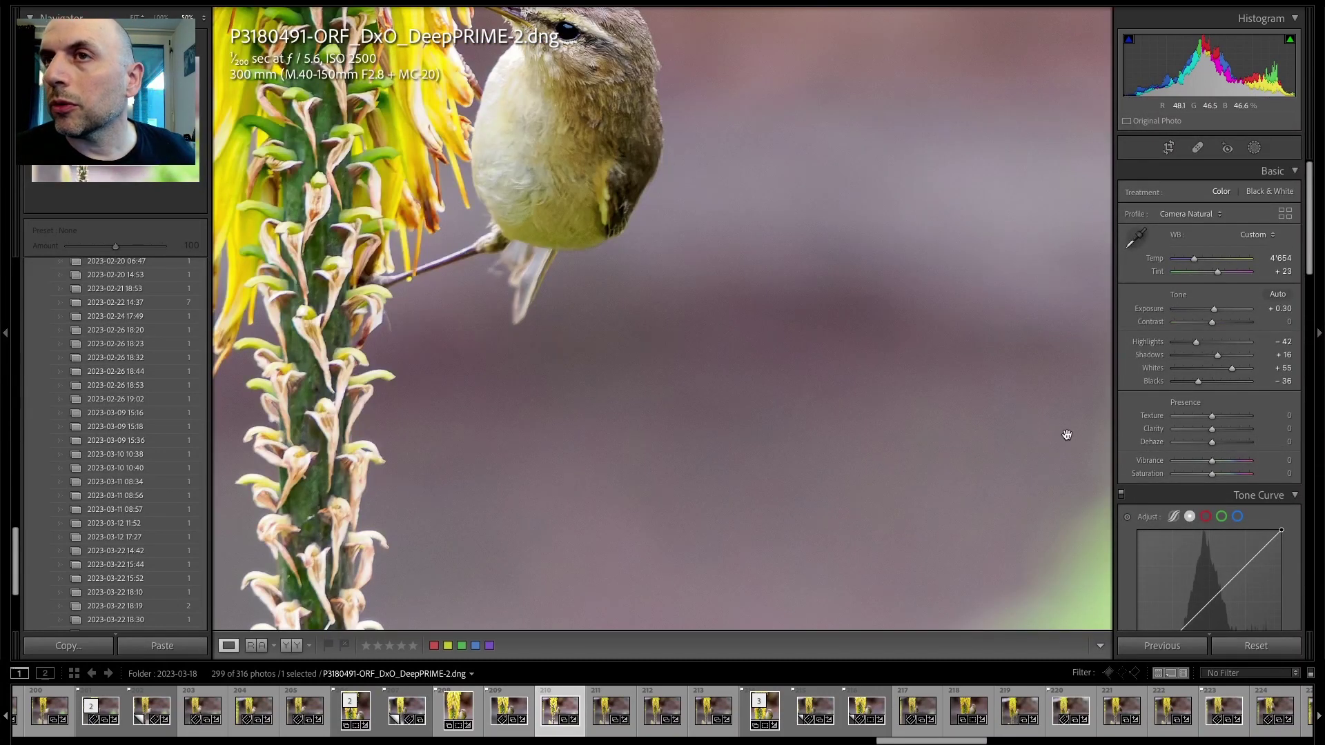
left_click(843, 452)
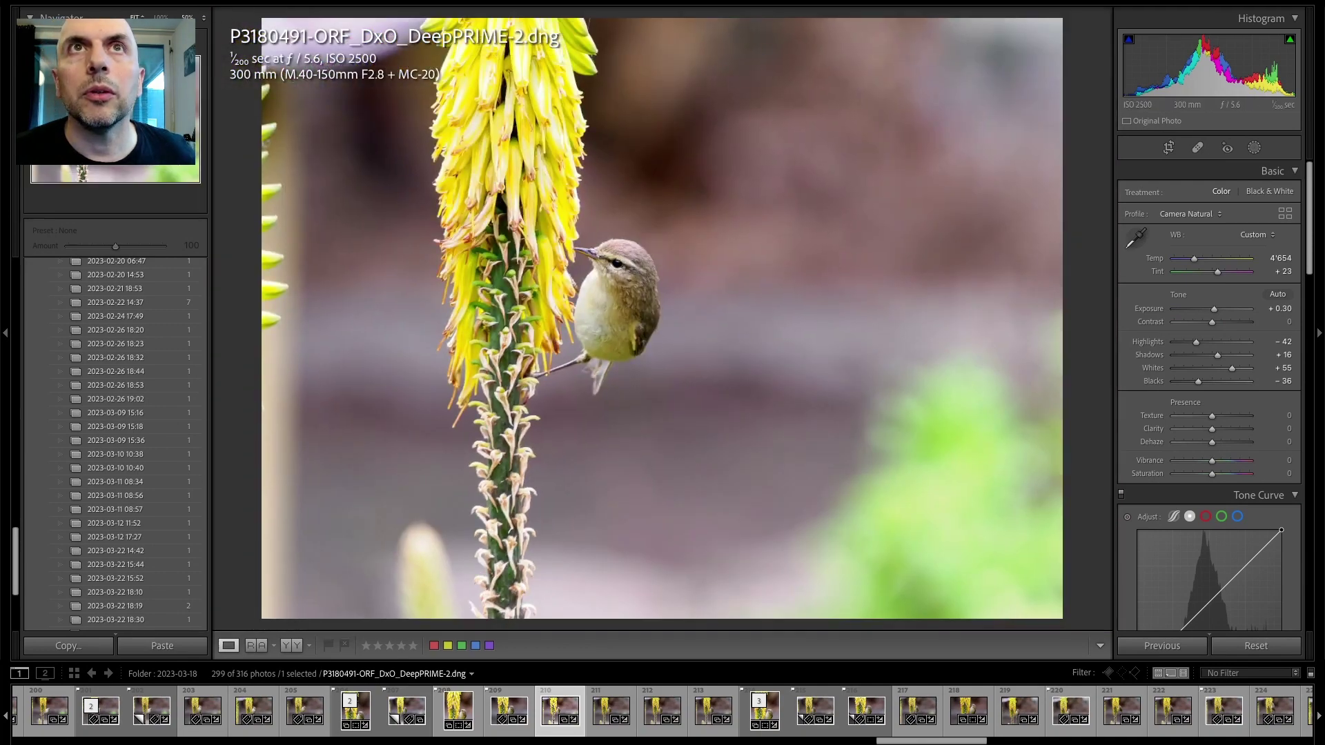
- Reset all Develop adjustments of P3180491-ORF_DxO_DeepPRIME-2.dng and raise its Magenta saturation to +100
left_click(650, 443)
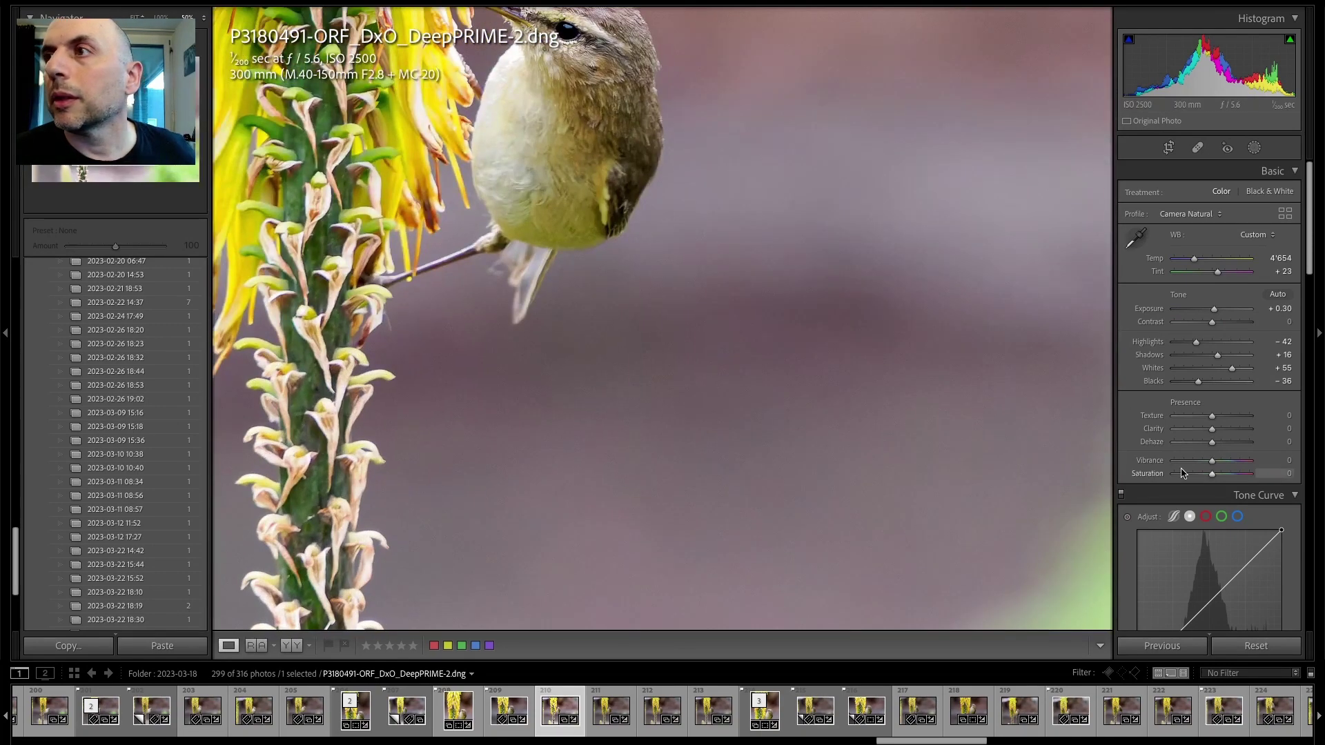
left_click(1257, 649)
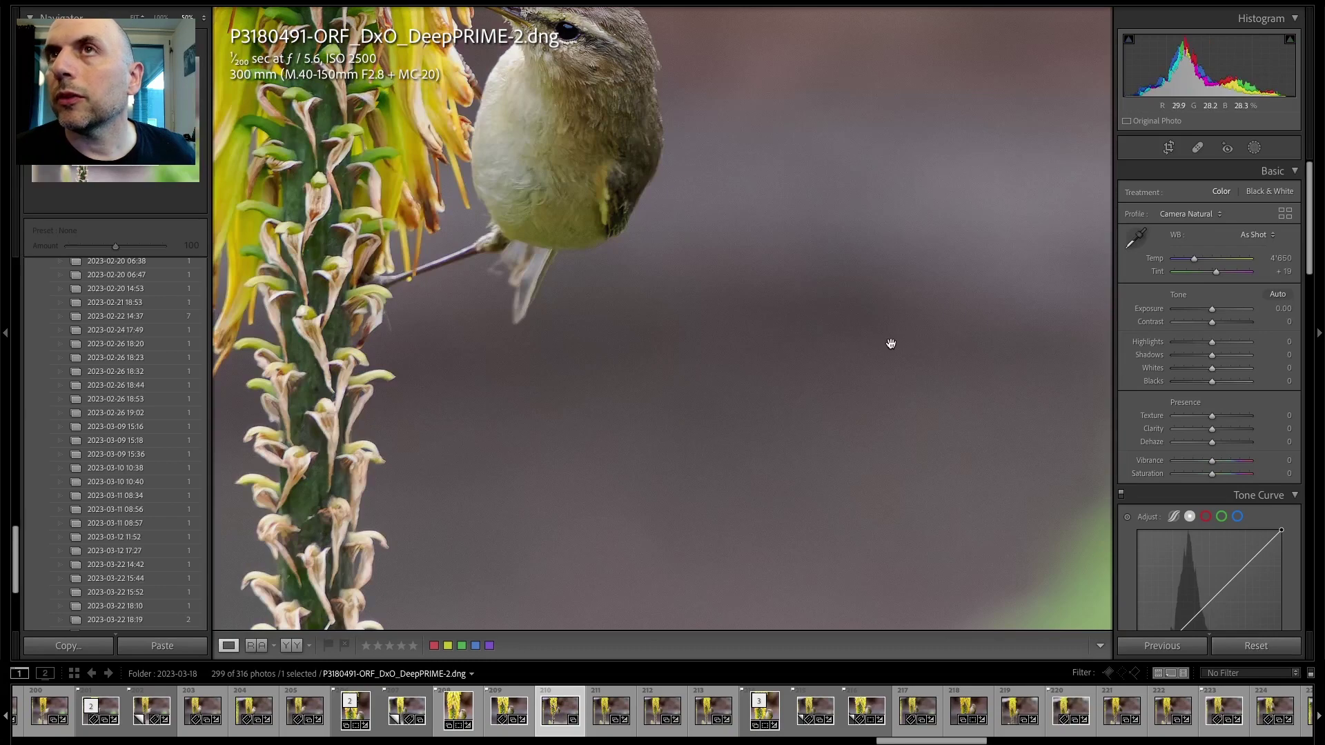
left_click(865, 307)
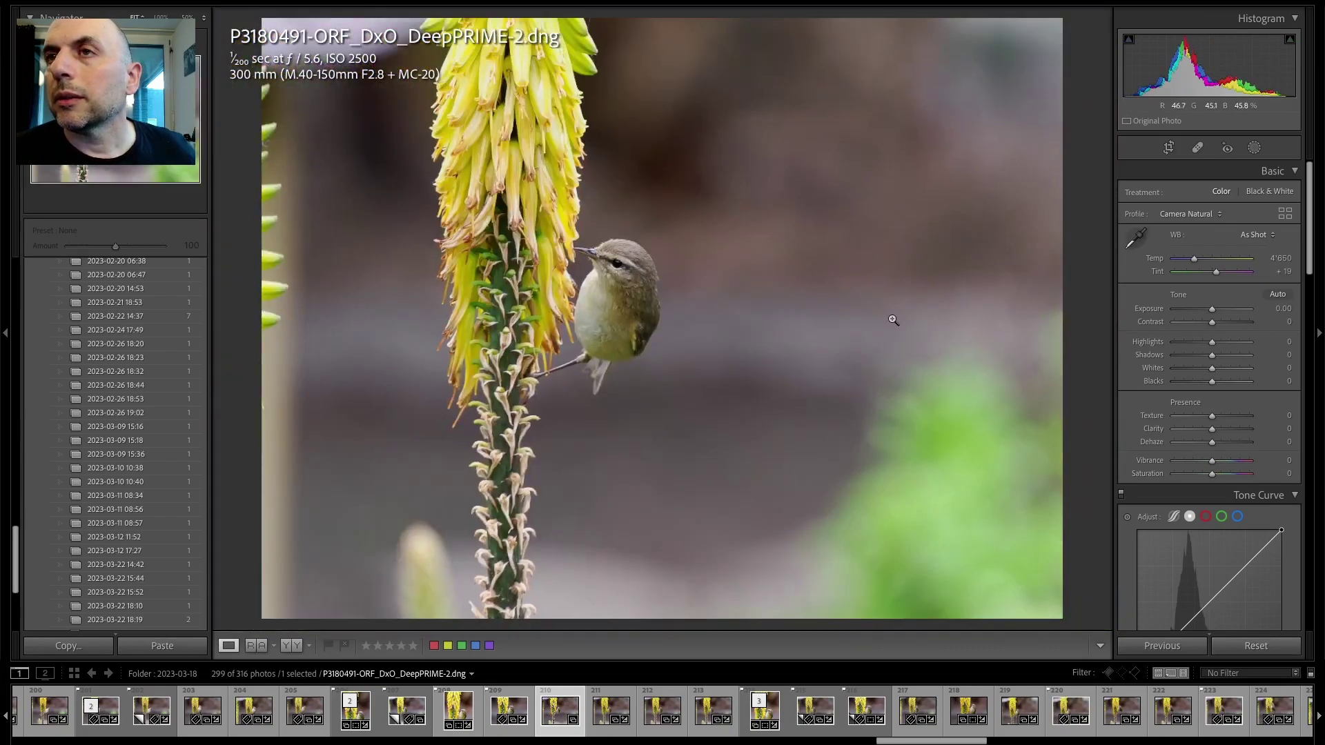
left_click(737, 425)
left_click(734, 429)
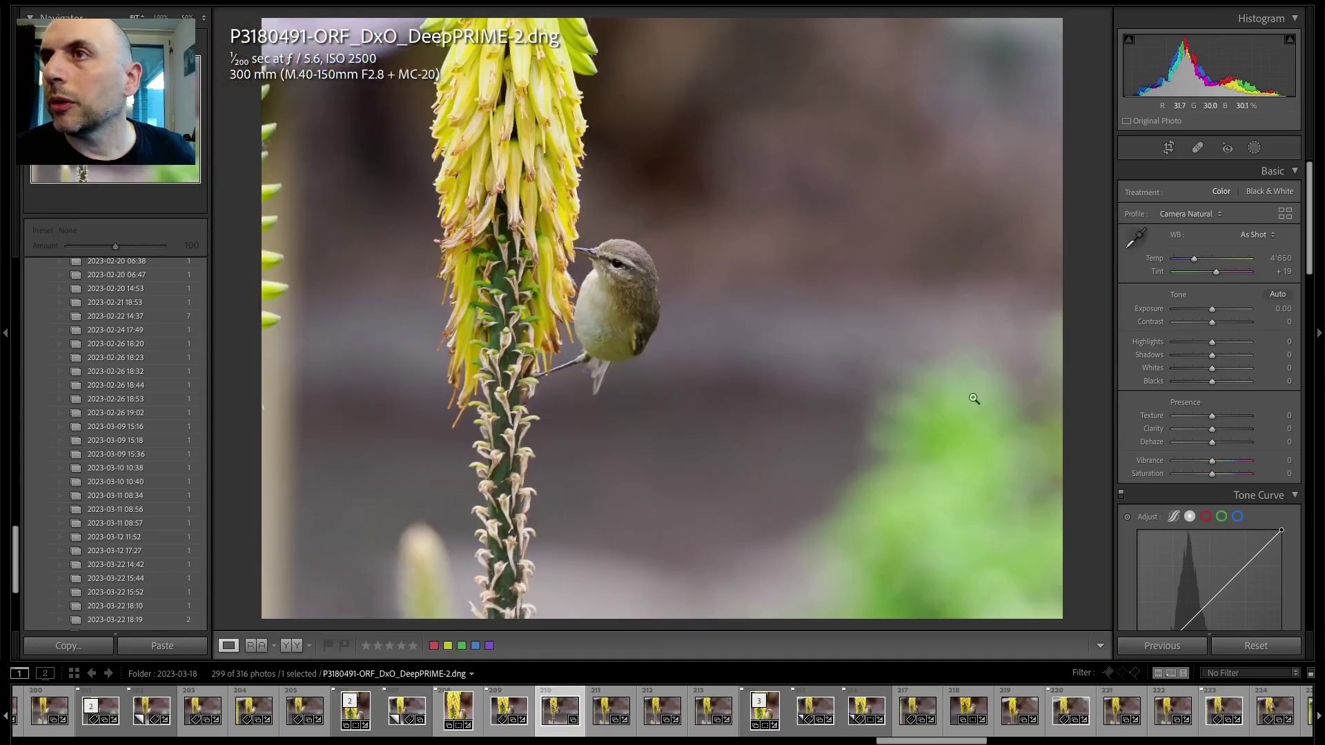
scroll(1215, 483, "down", 5)
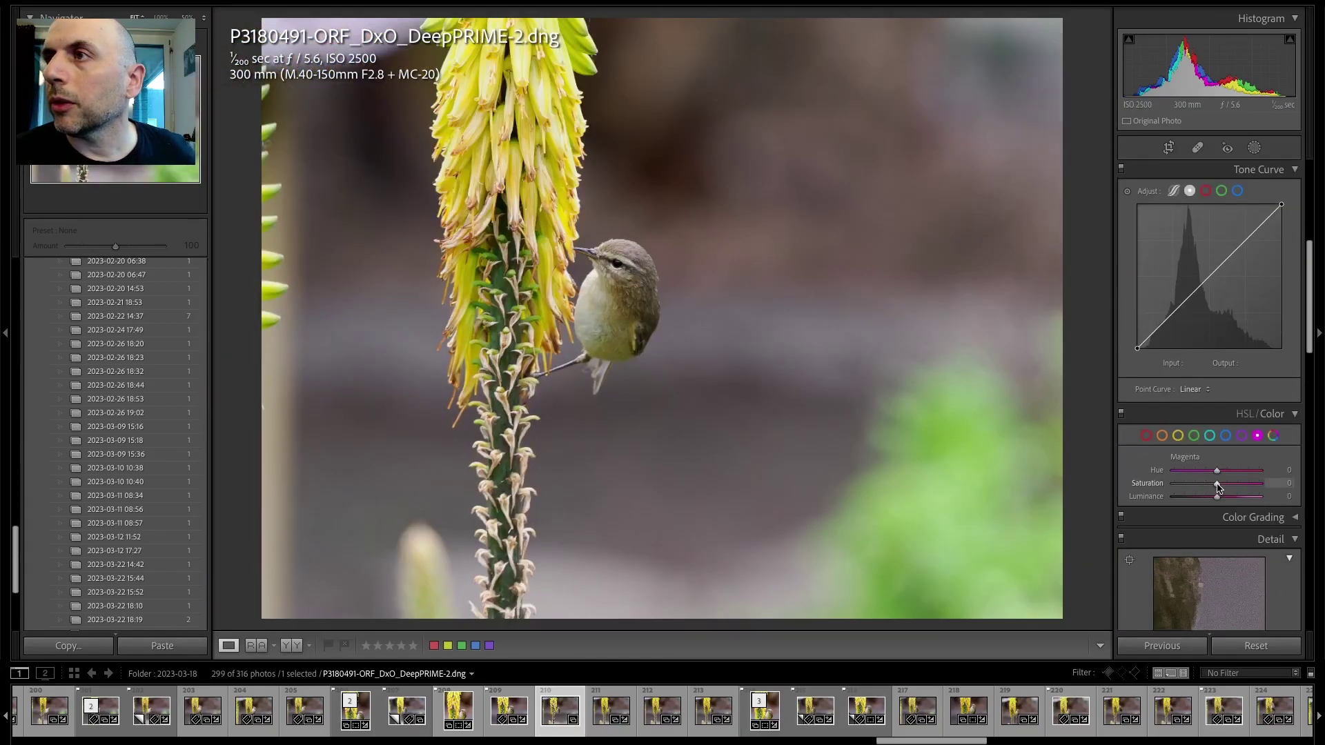
left_click_drag(1216, 486, 1283, 485)
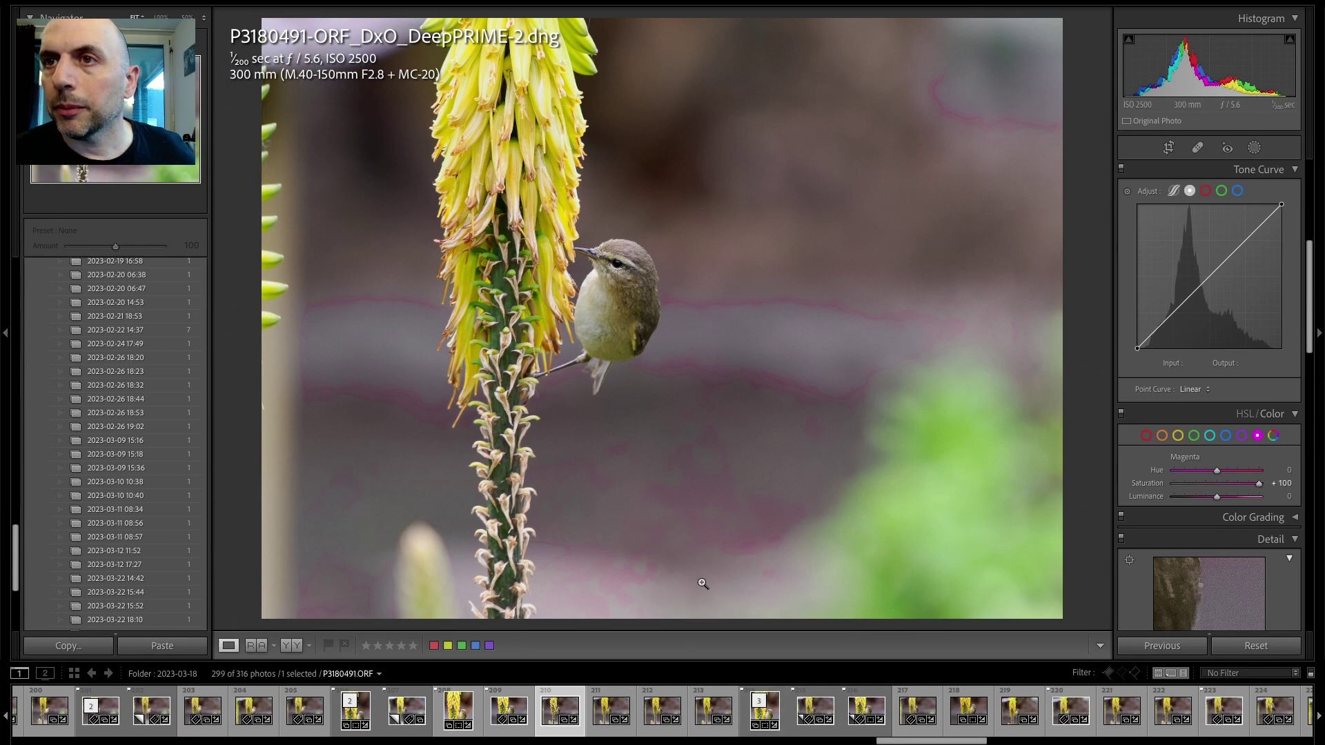
- Set up Reference View with P3180491-ORF_DxO_DeepPRIMEXD-2.dng as the reference photo and P3180491-ORF_DxO_DeepPRIME-2.dng as the active photo
left_click(256, 646)
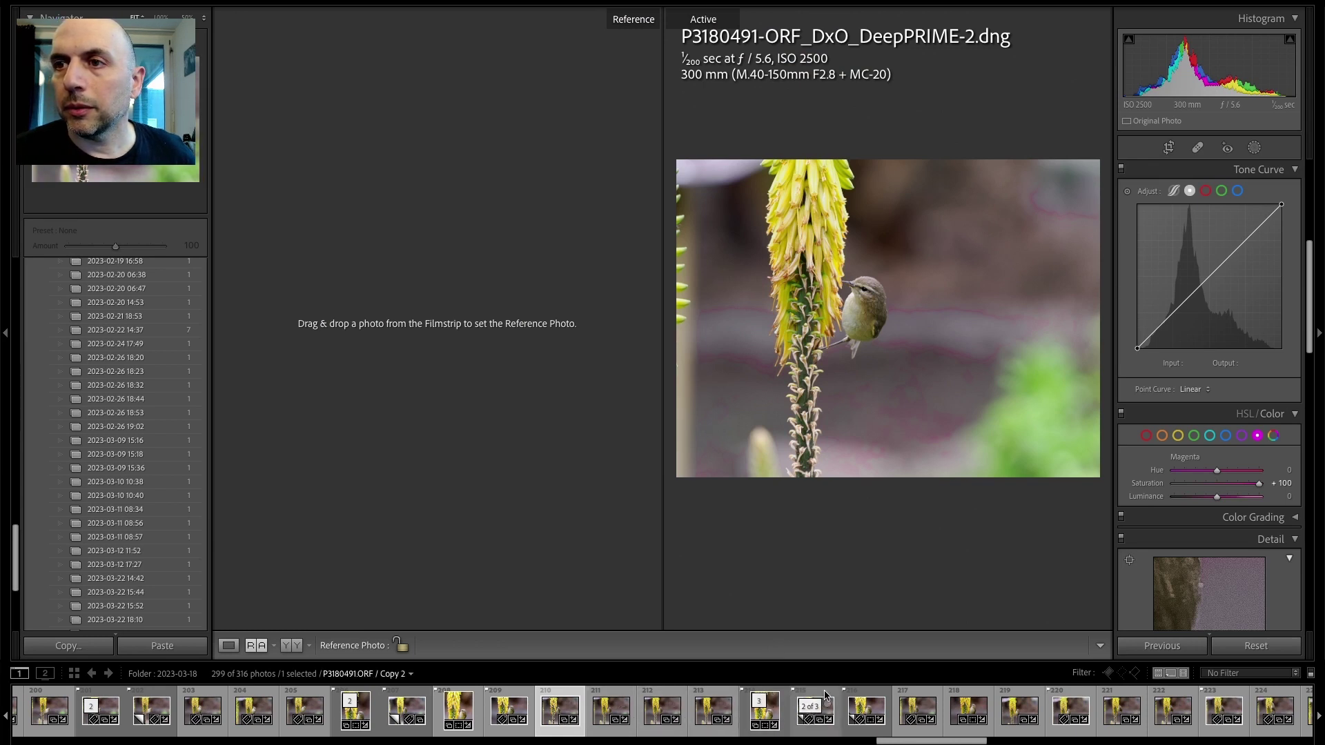
left_click(715, 697)
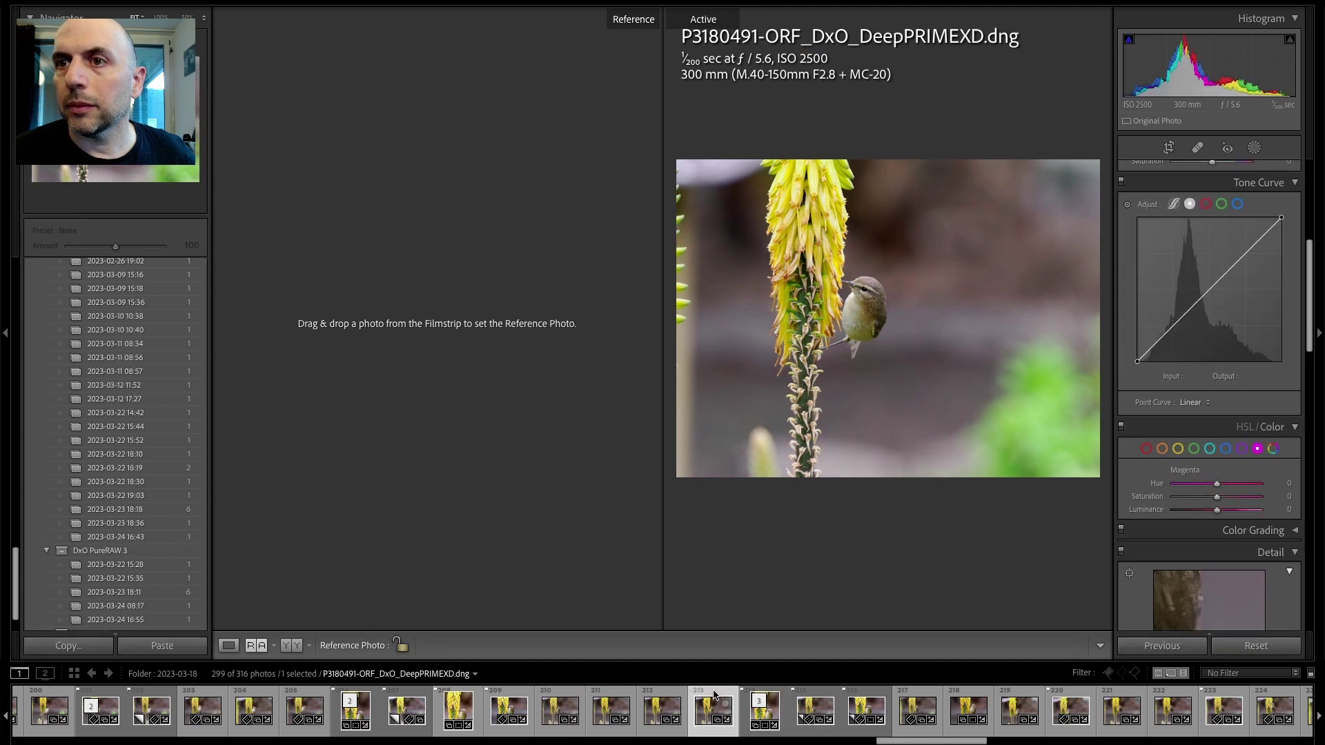
left_click_drag(682, 648, 431, 279)
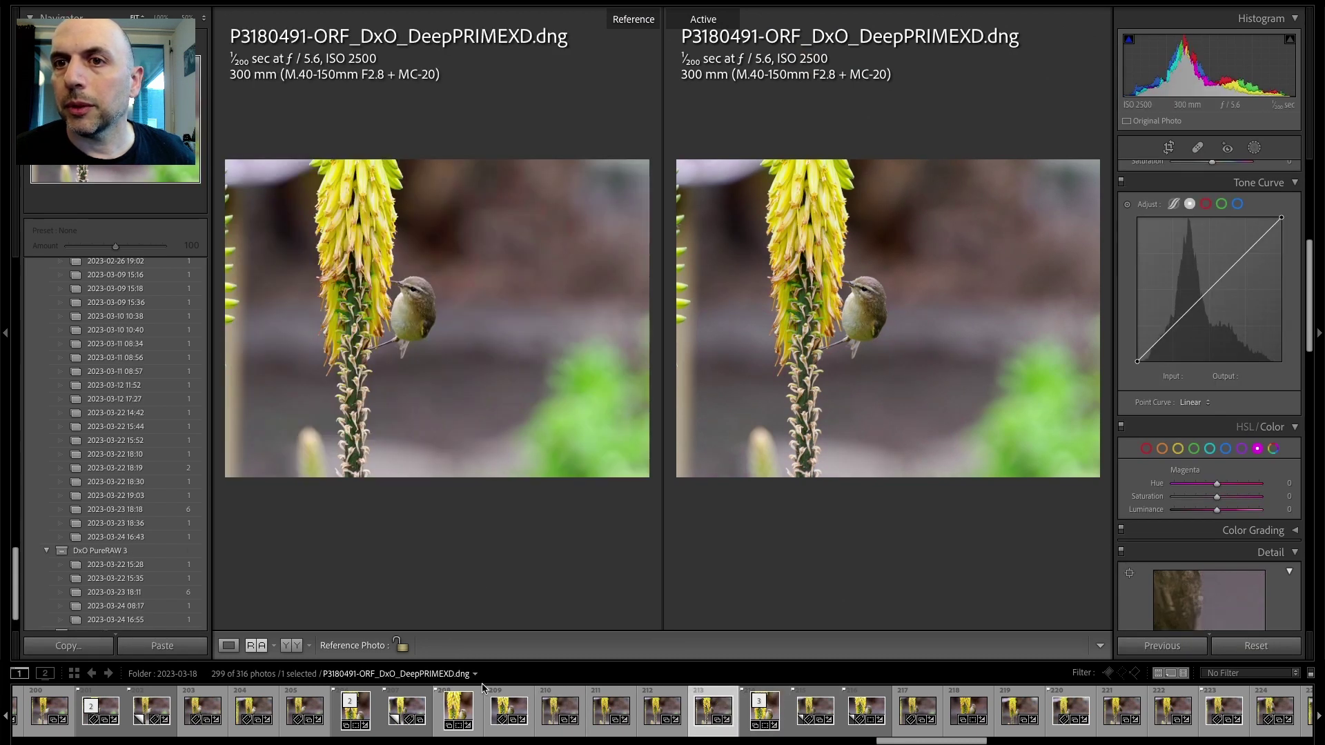
left_click(557, 705)
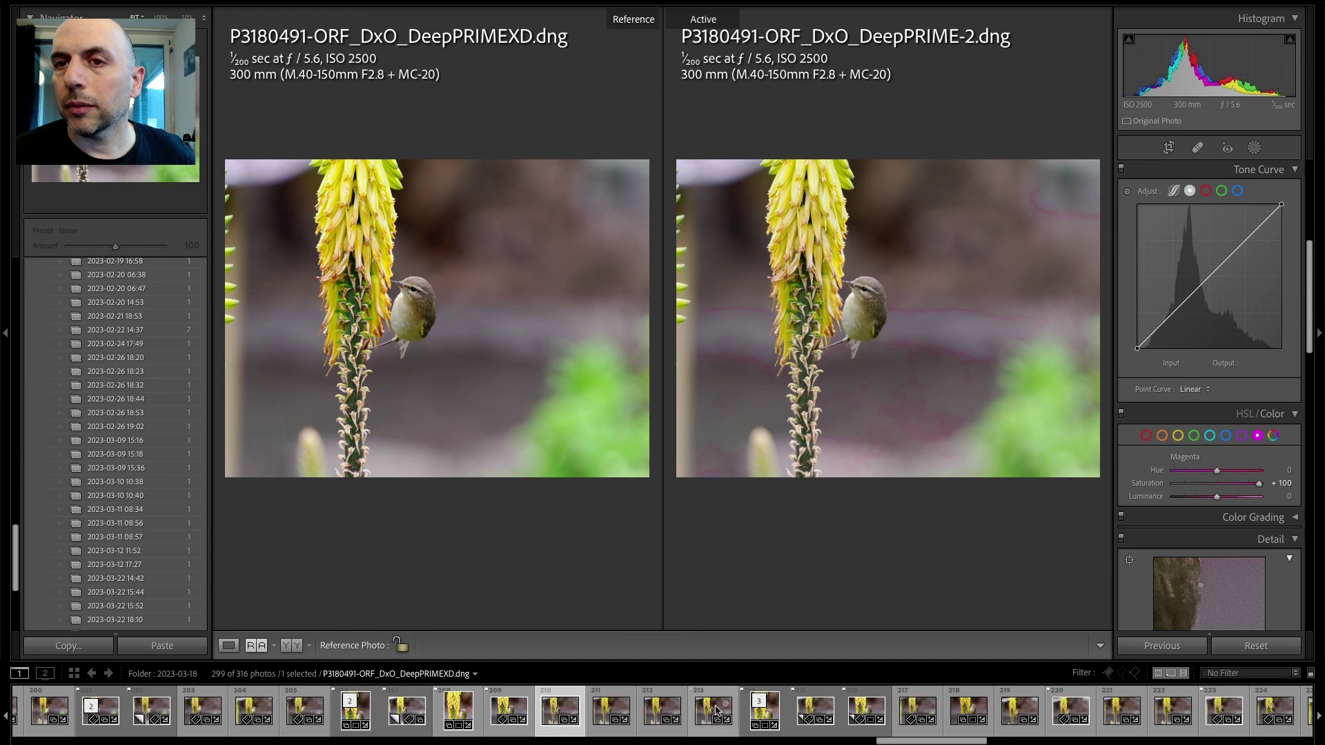
left_click_drag(652, 711, 356, 378)
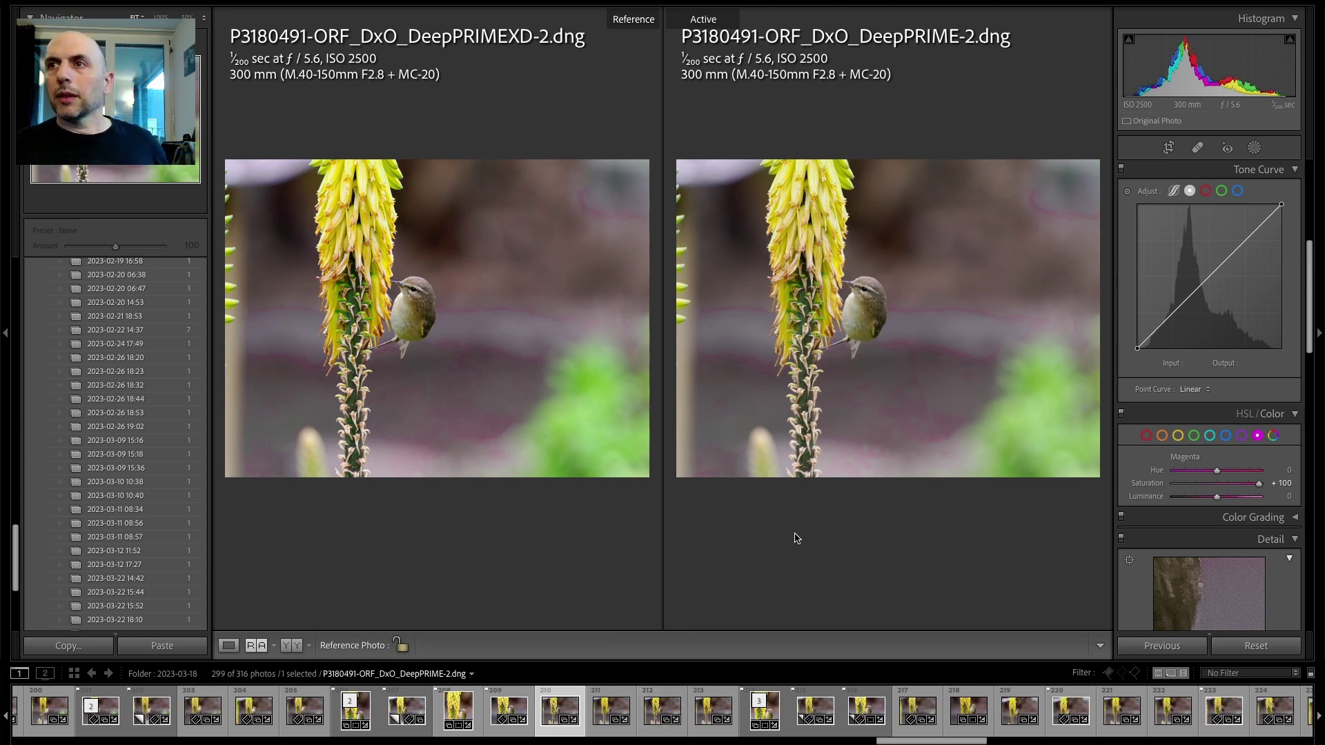
- Hide the side panels, the filmstrip and the module picker to enlarge the two compared photos
key("Tab")
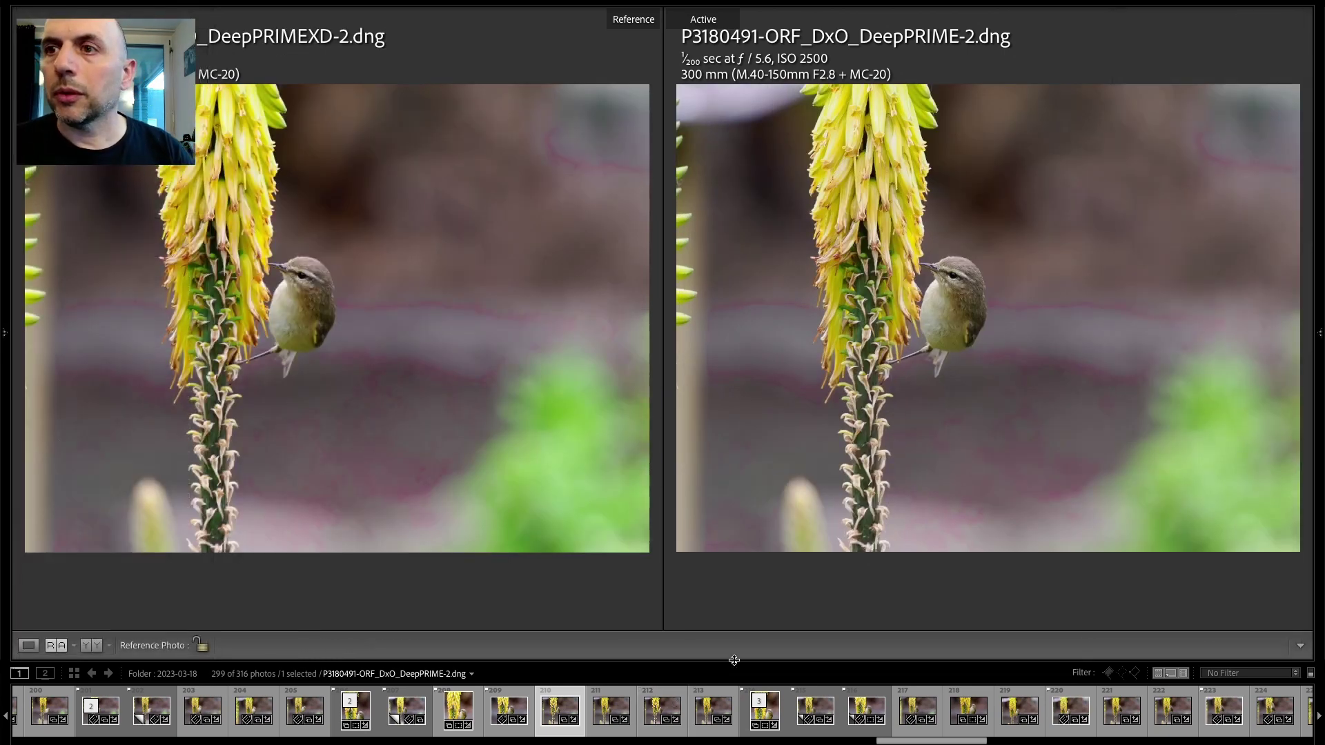
key("F6")
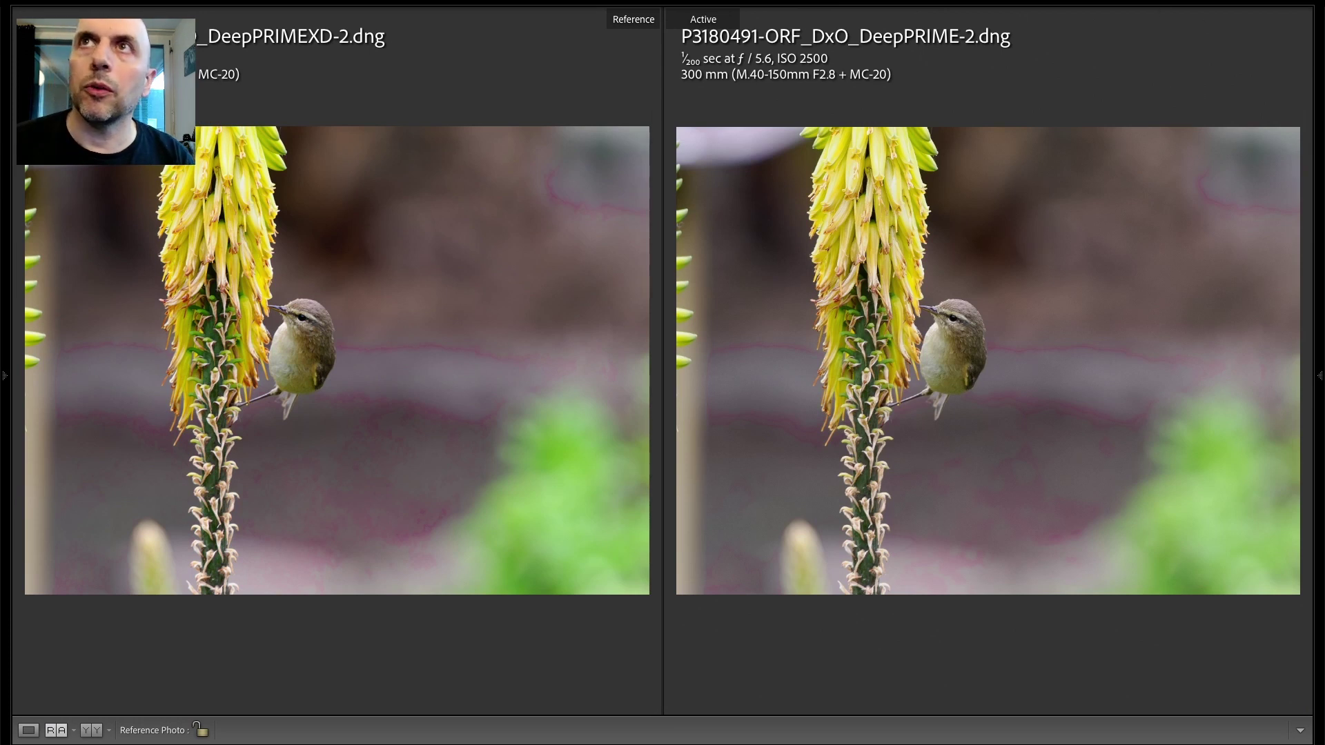
key("F5")
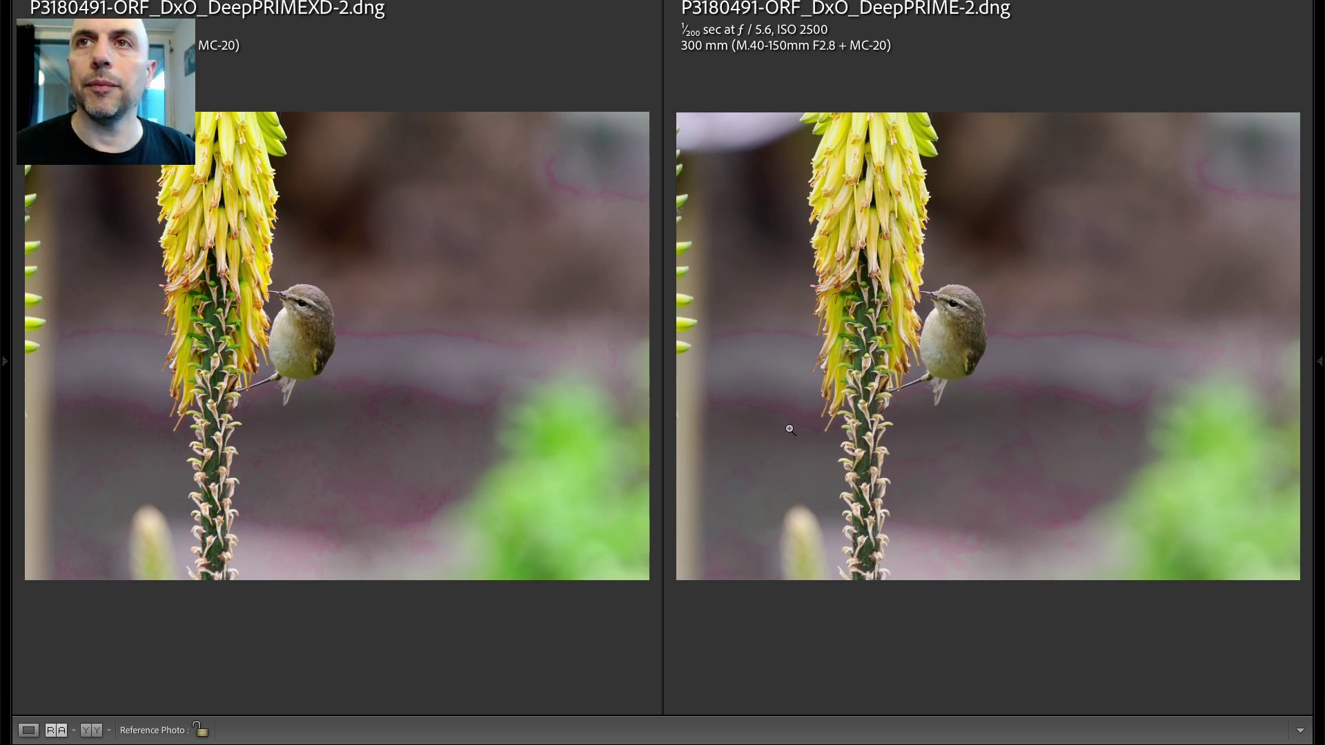
- Compare the magenta artifacts in the blurred background around the bird up close in the reference and active photos
left_click(410, 437)
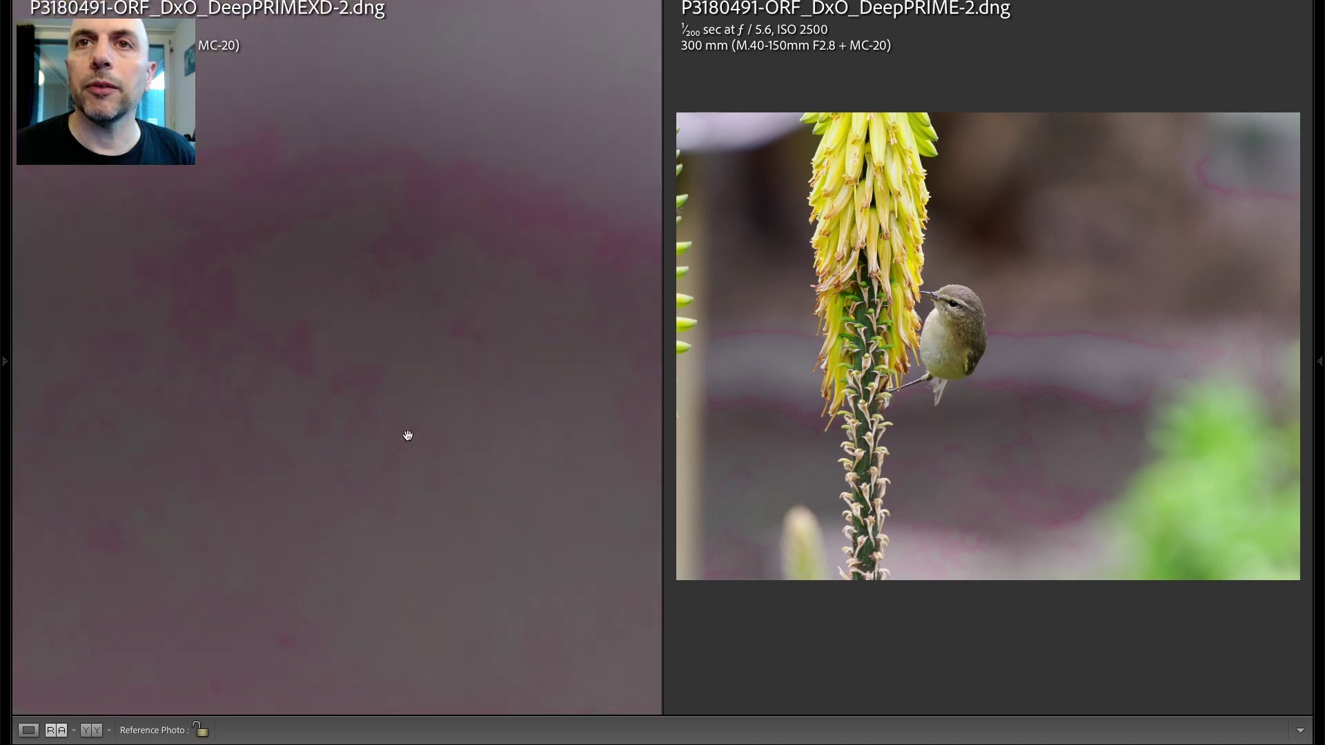
left_click(396, 432)
left_click(1068, 410)
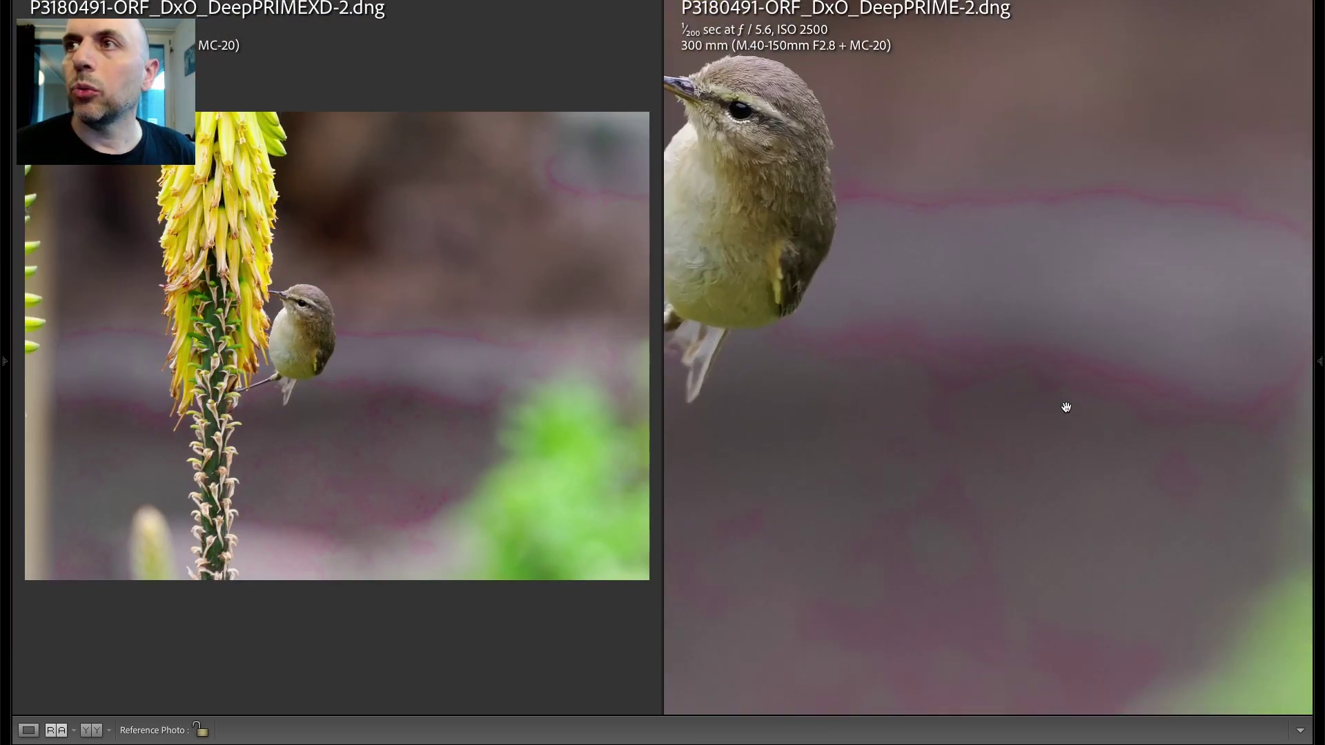
left_click(405, 403)
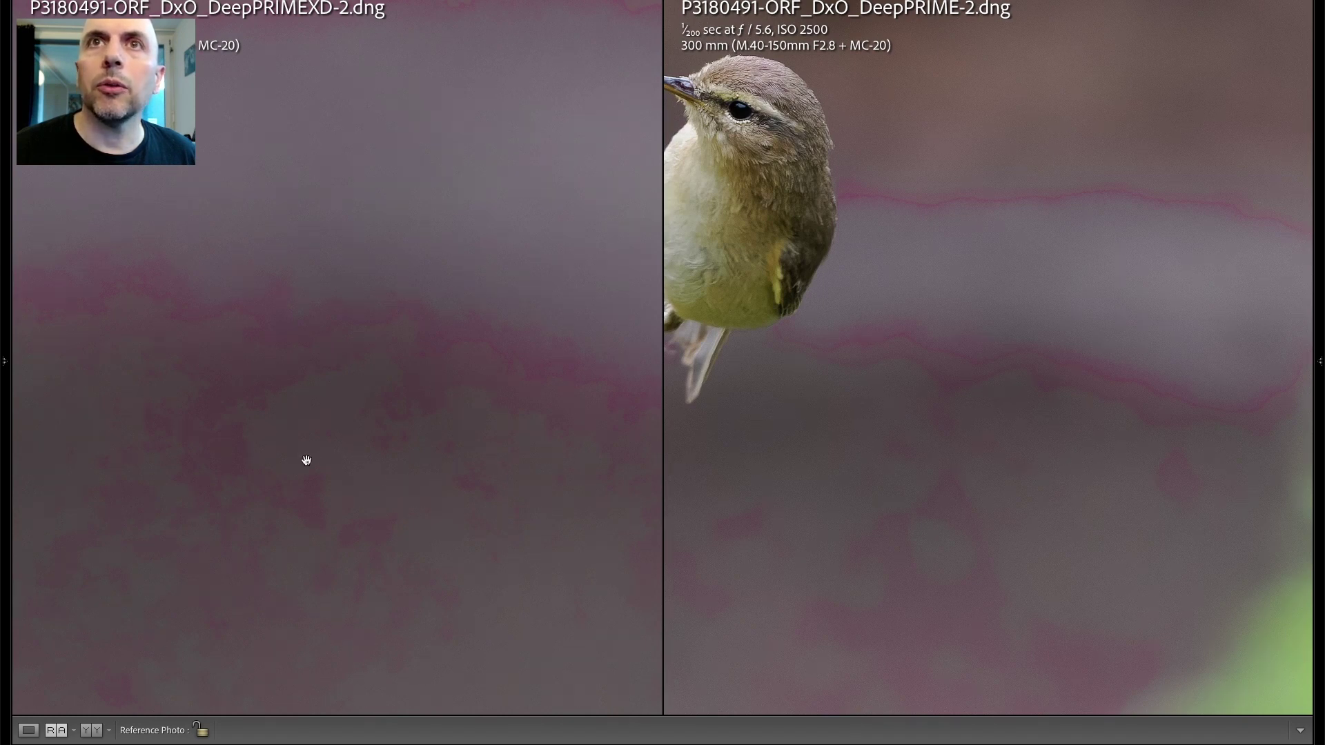
left_click_drag(305, 458, 579, 571)
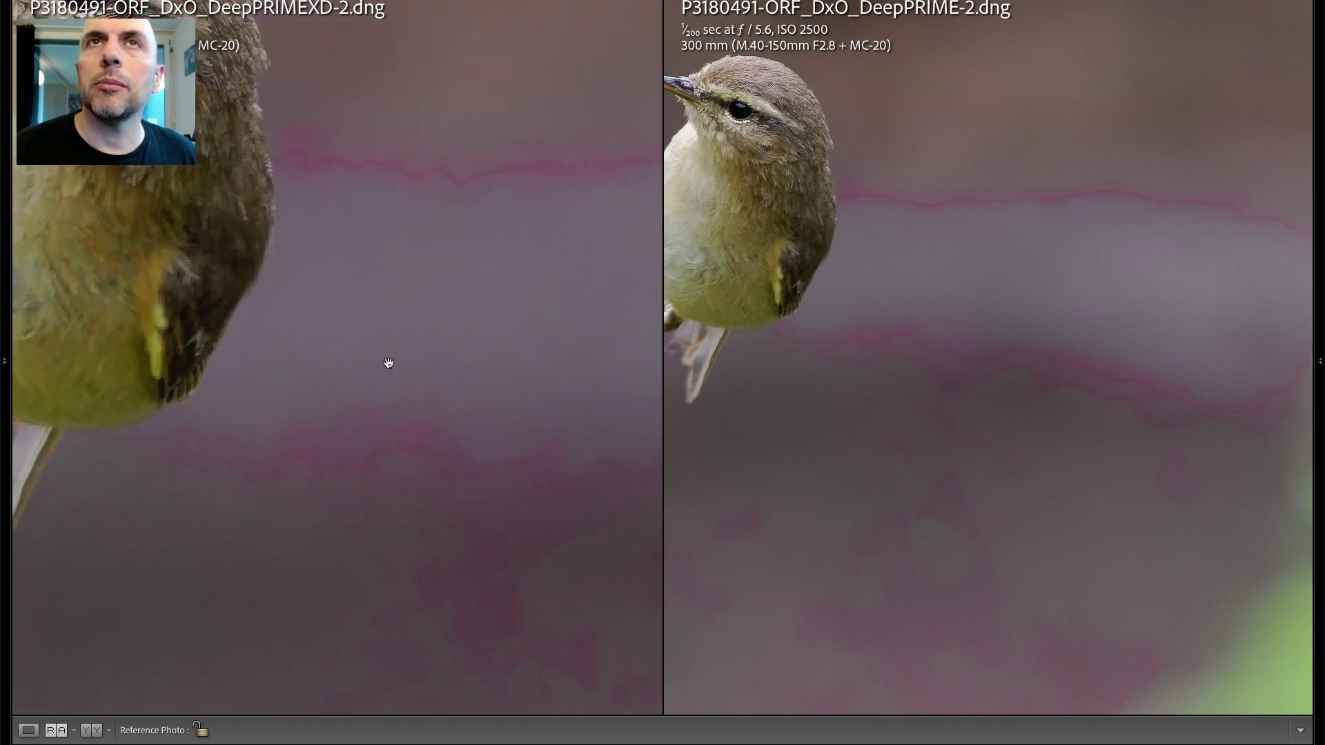
left_click(362, 229)
left_click(392, 214)
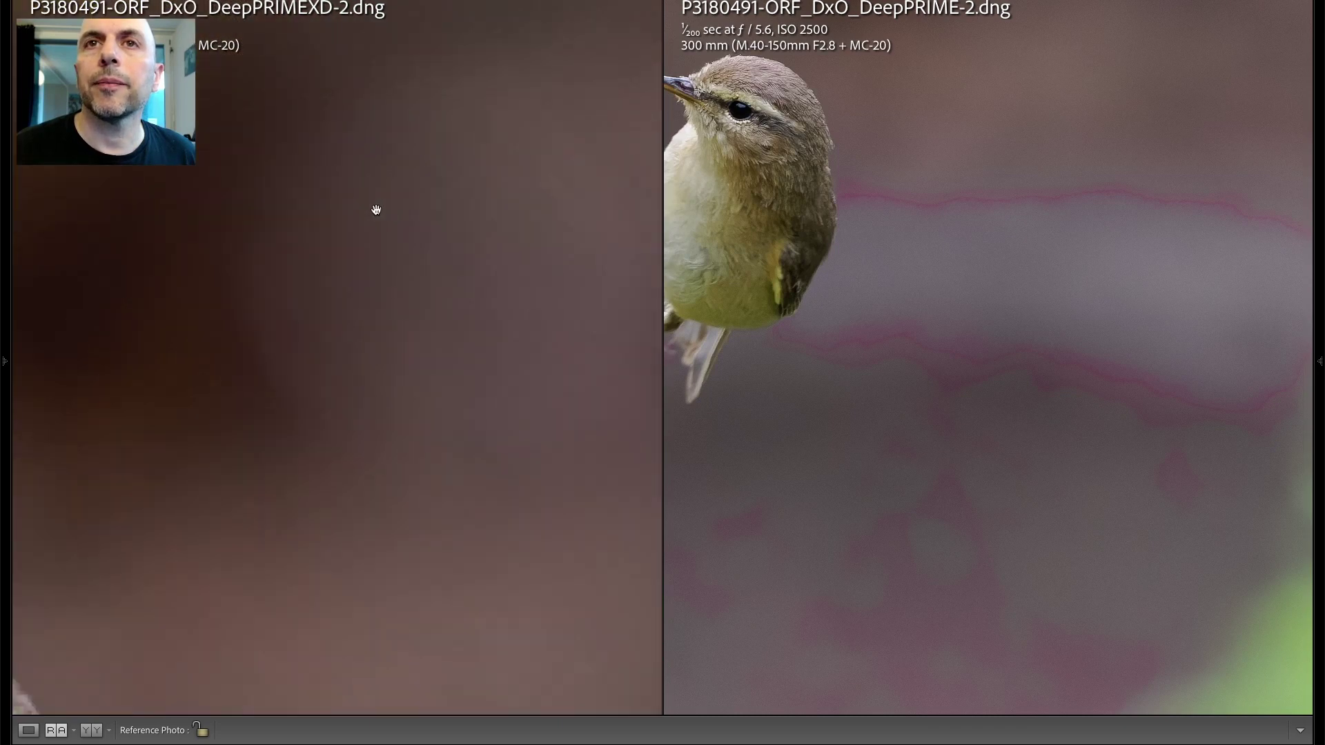
left_click(407, 198)
left_click_drag(1006, 285, 1086, 356)
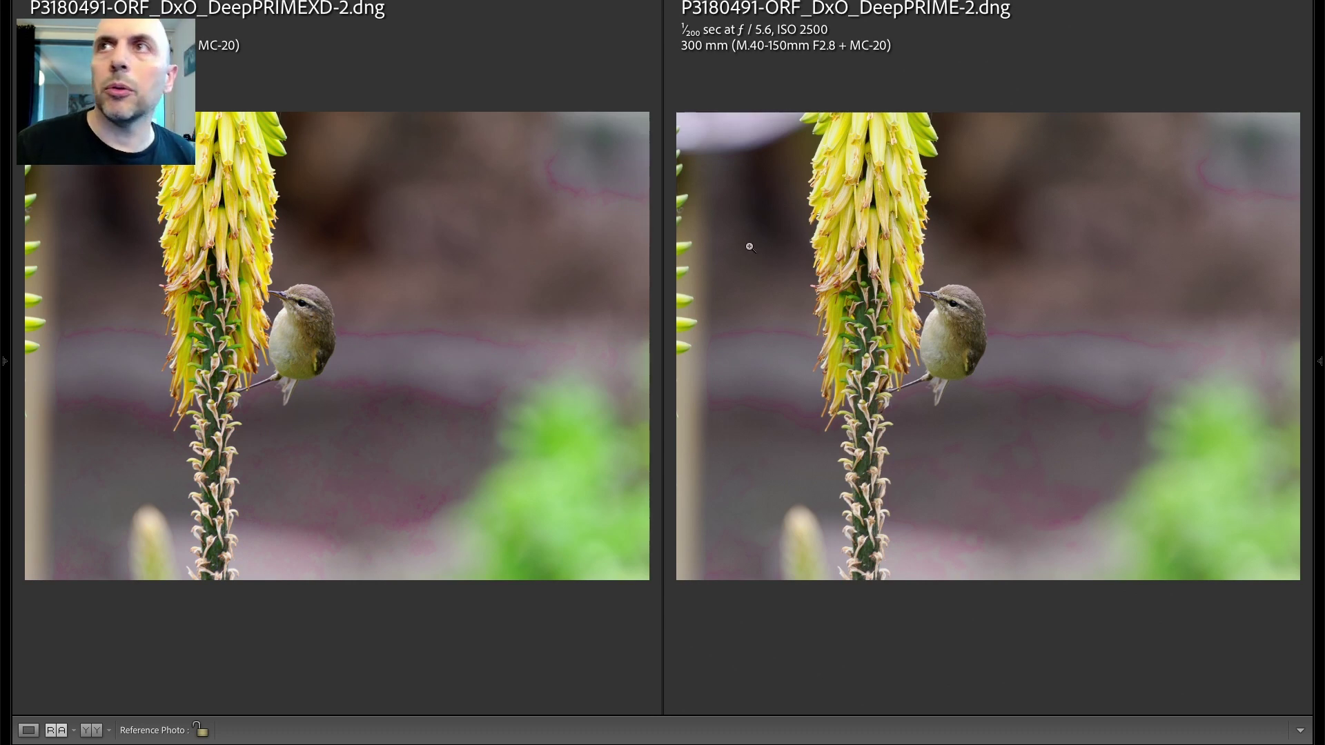
- Bring back the Develop adjustments and set the sharpening amount of P3180491-ORF_DxO_DeepPRIME-2.dng to 0
left_click(1318, 361)
scroll(1240, 637, "down", 3)
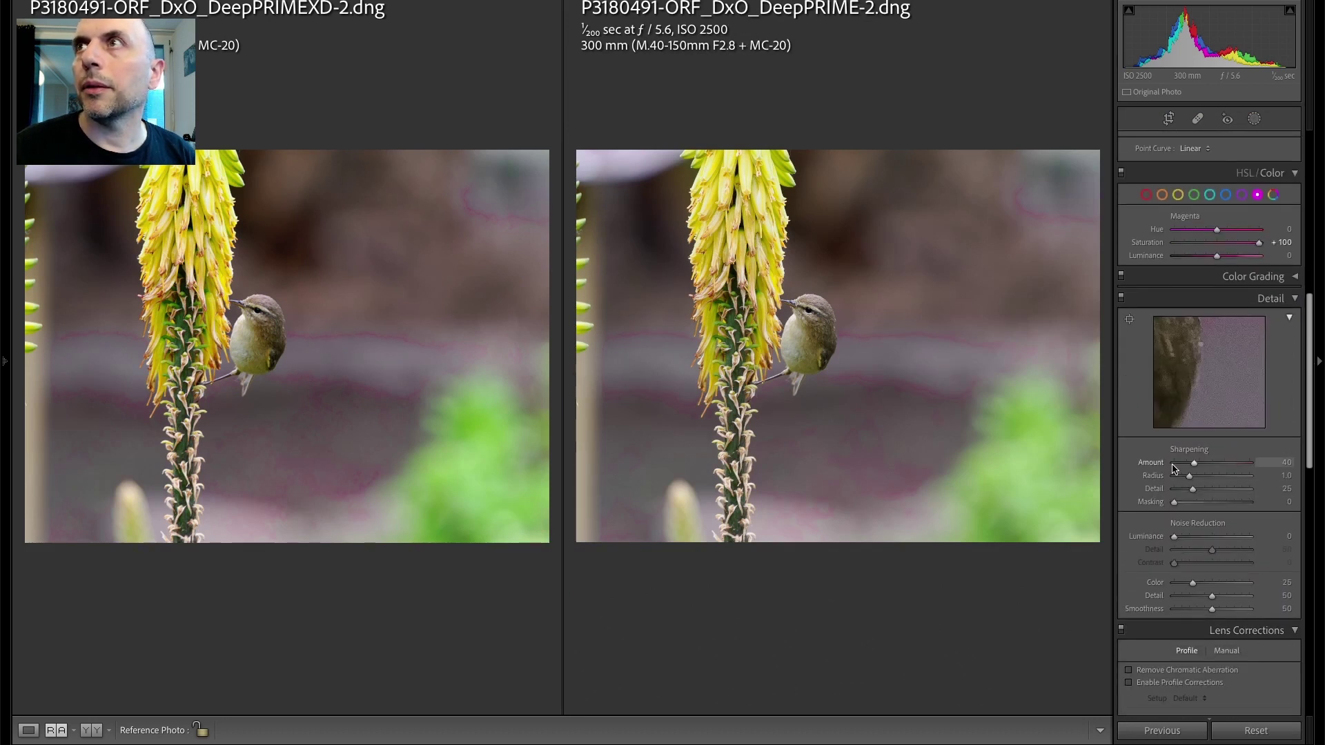
left_click(1173, 463)
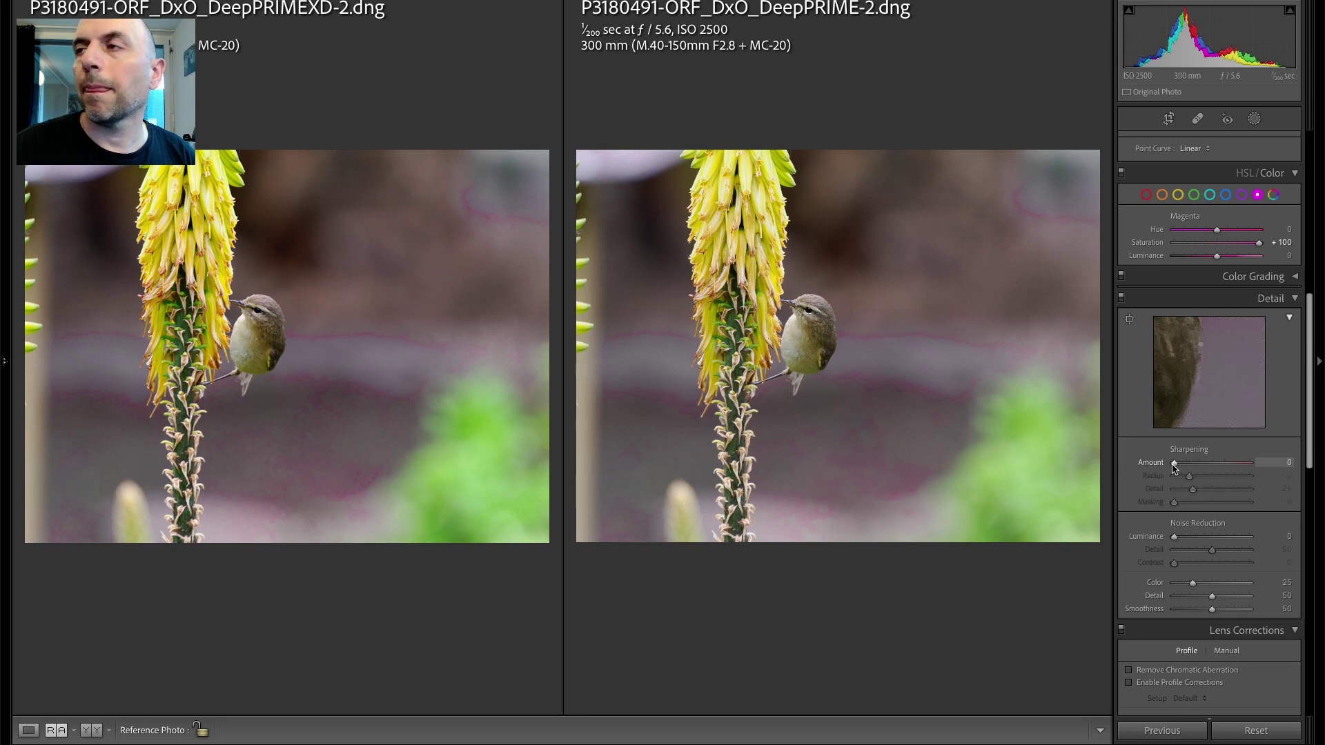
scroll(1223, 606, "down", 3)
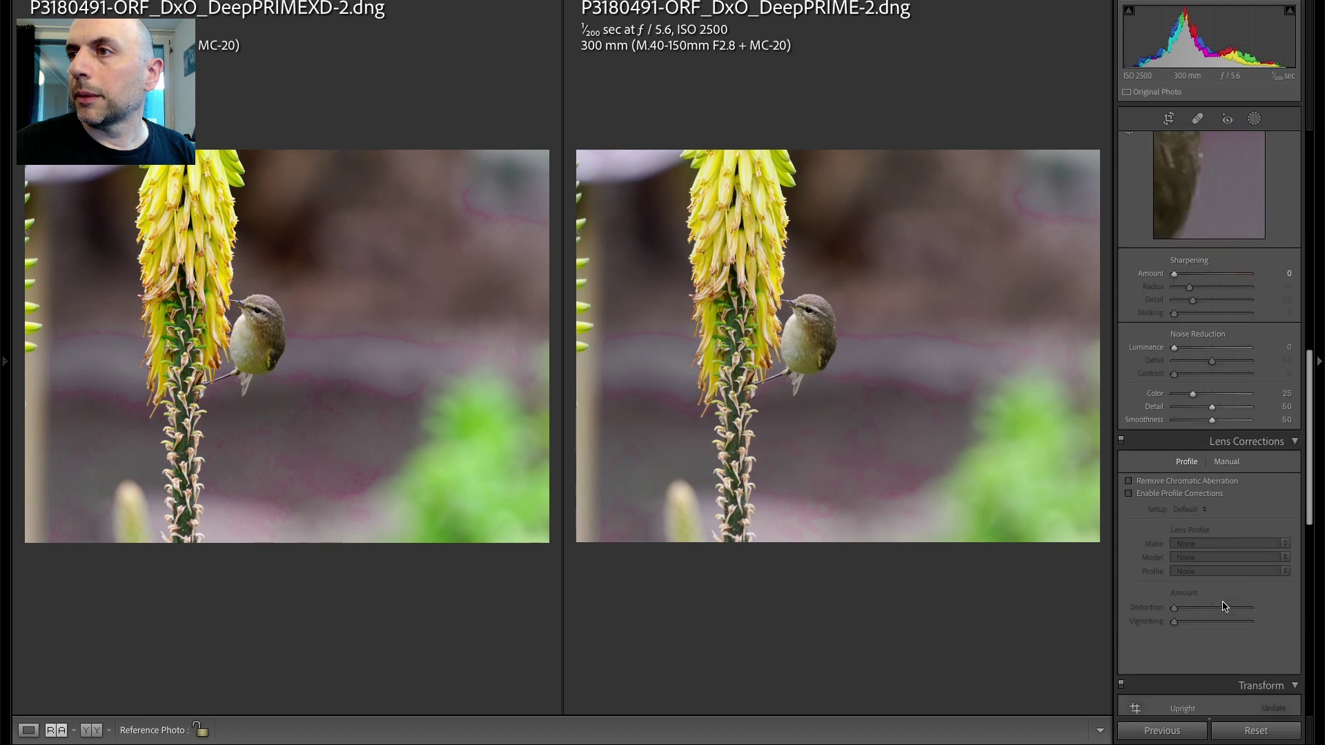
- Lower the Magenta saturation of the active photo to +3 and try its Blue saturation at +100
scroll(1224, 606, "up", 8)
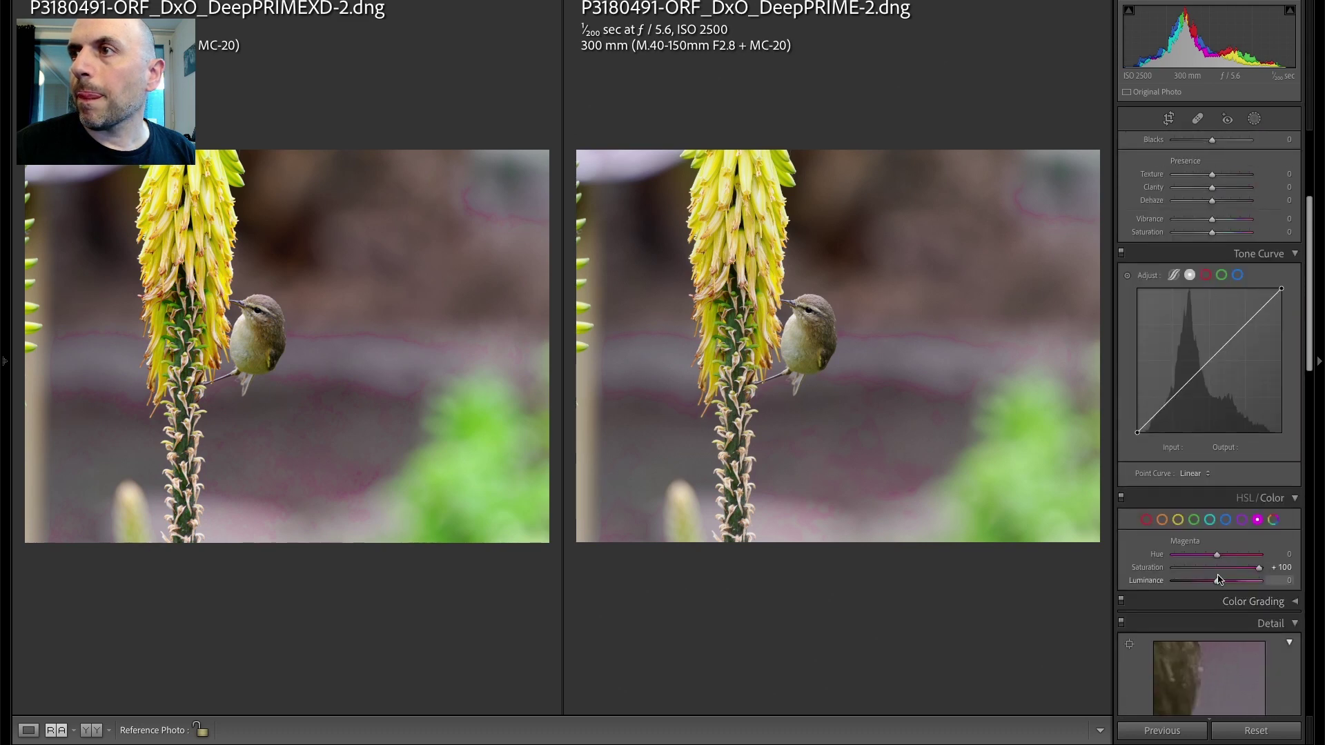
double_click(1222, 573)
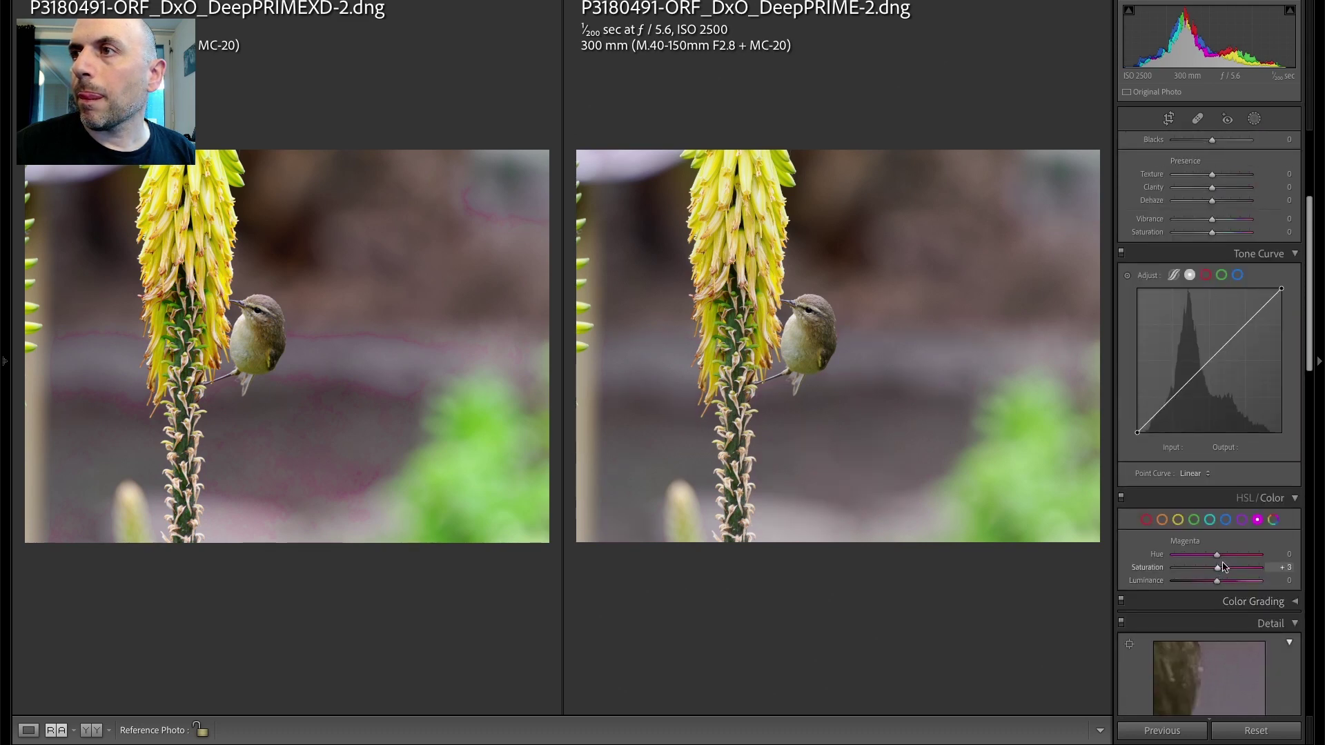
left_click(1226, 521)
left_click_drag(1217, 567, 1323, 568)
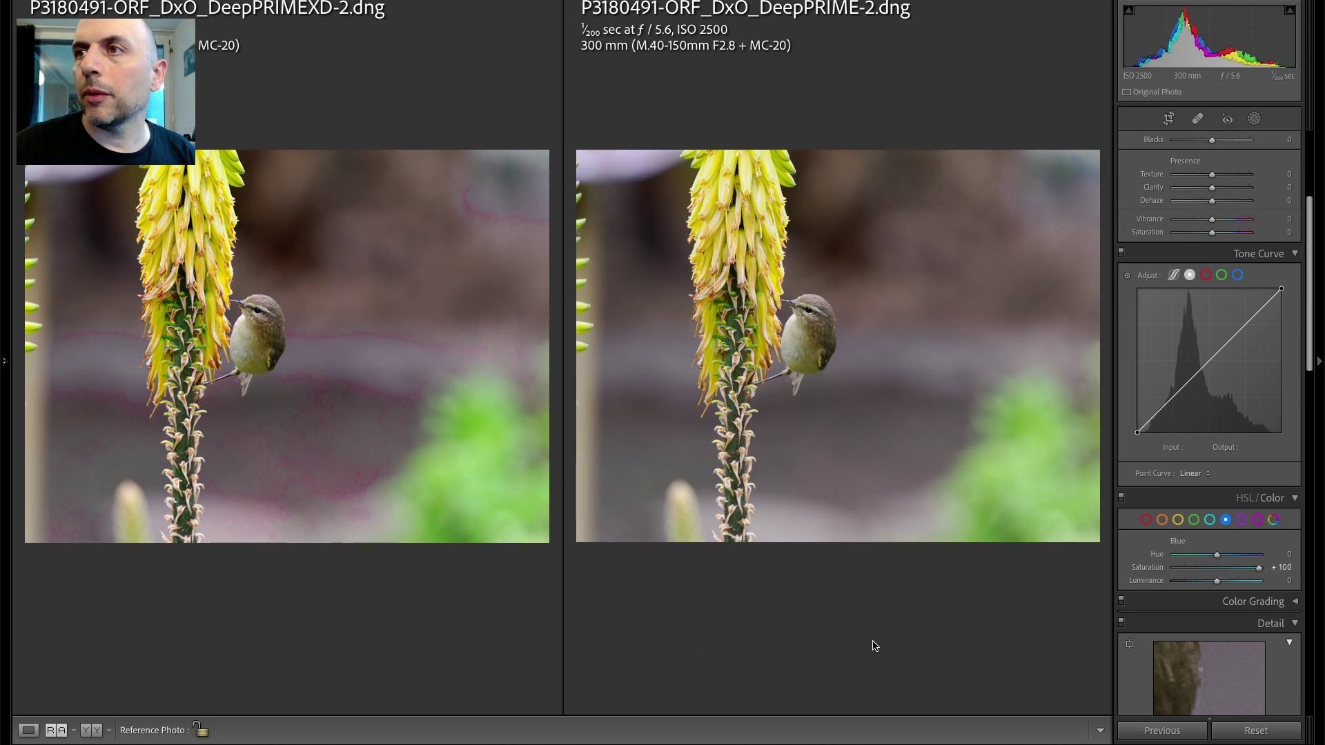
- Show only P3180491-ORF_DxO_DeepPRIME-2.dng in Loupe View and try a lower Purple saturation before returning it to 0
left_click(28, 730)
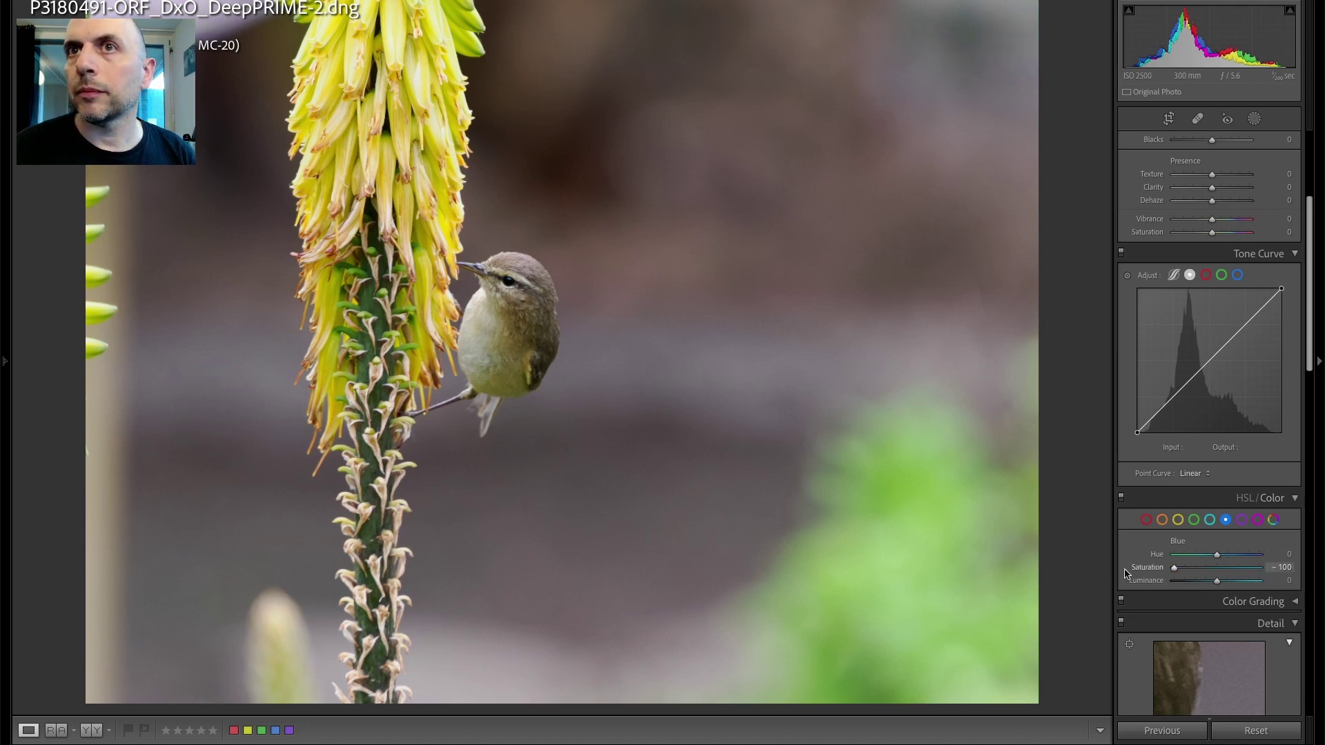
left_click(1242, 521)
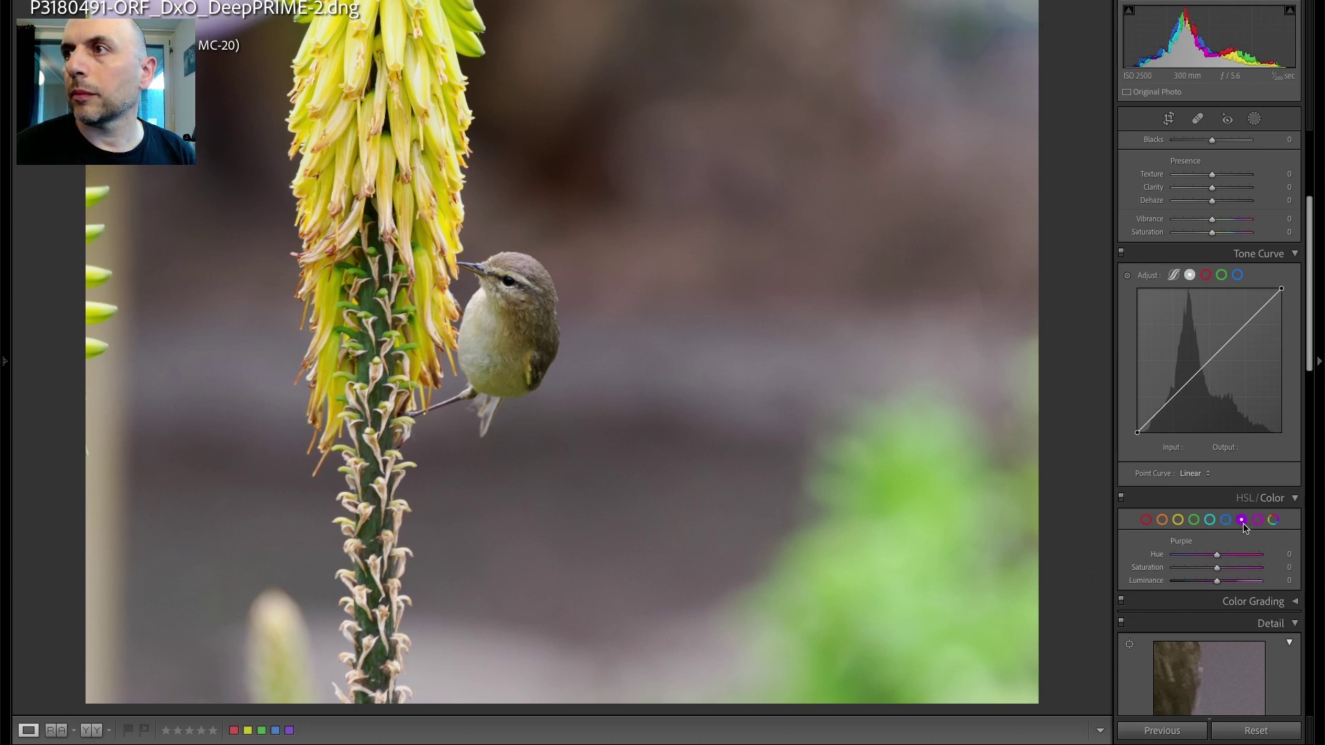
left_click_drag(1217, 567, 1139, 586)
left_click(1215, 567)
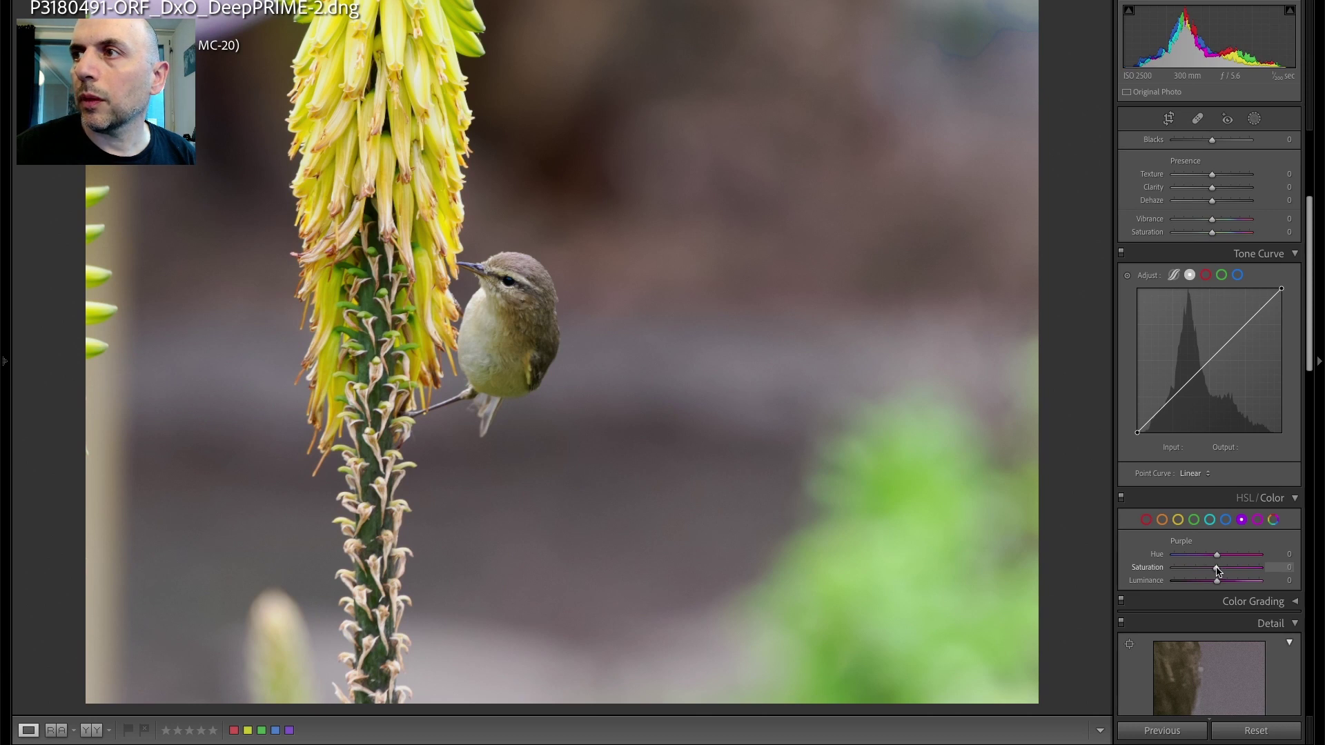
- Raise both the Magenta and the Purple saturation of P3180491-ORF_DxO_DeepPRIME-2.dng to +100
left_click(1257, 519)
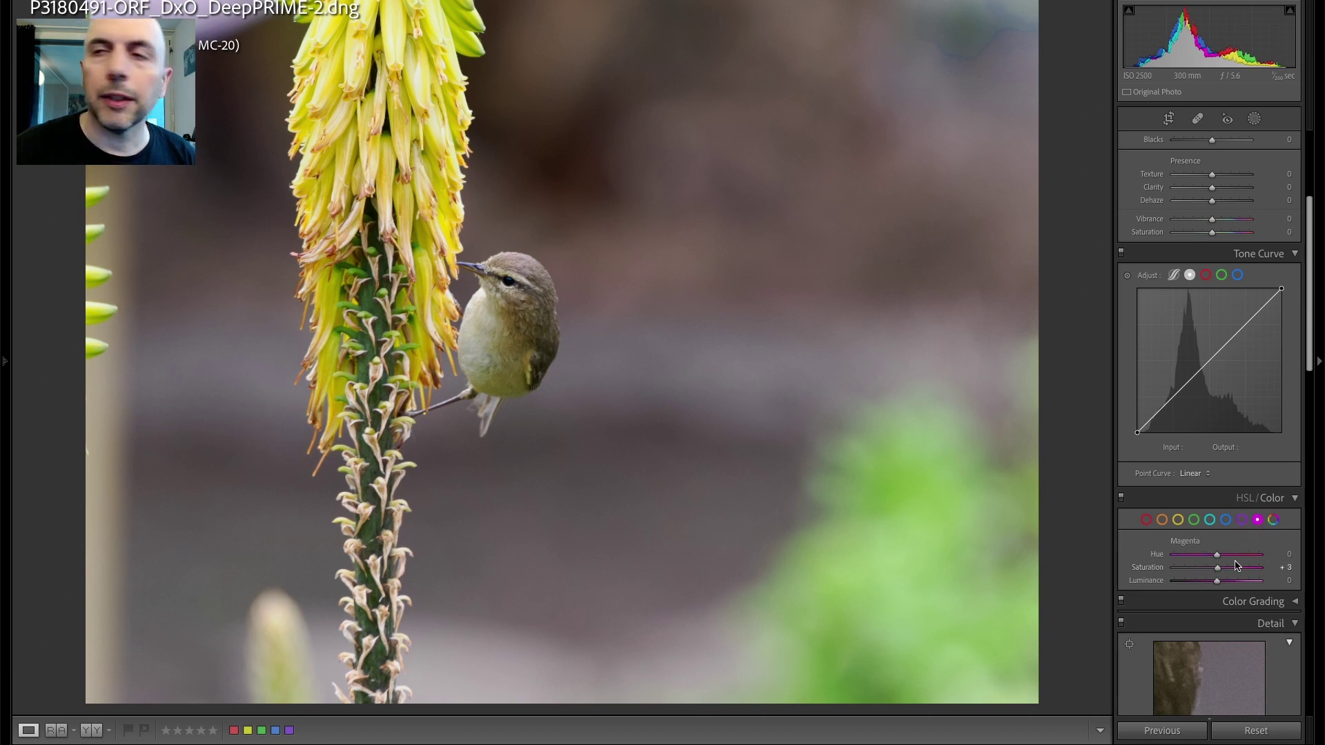
left_click_drag(1235, 568, 1273, 570)
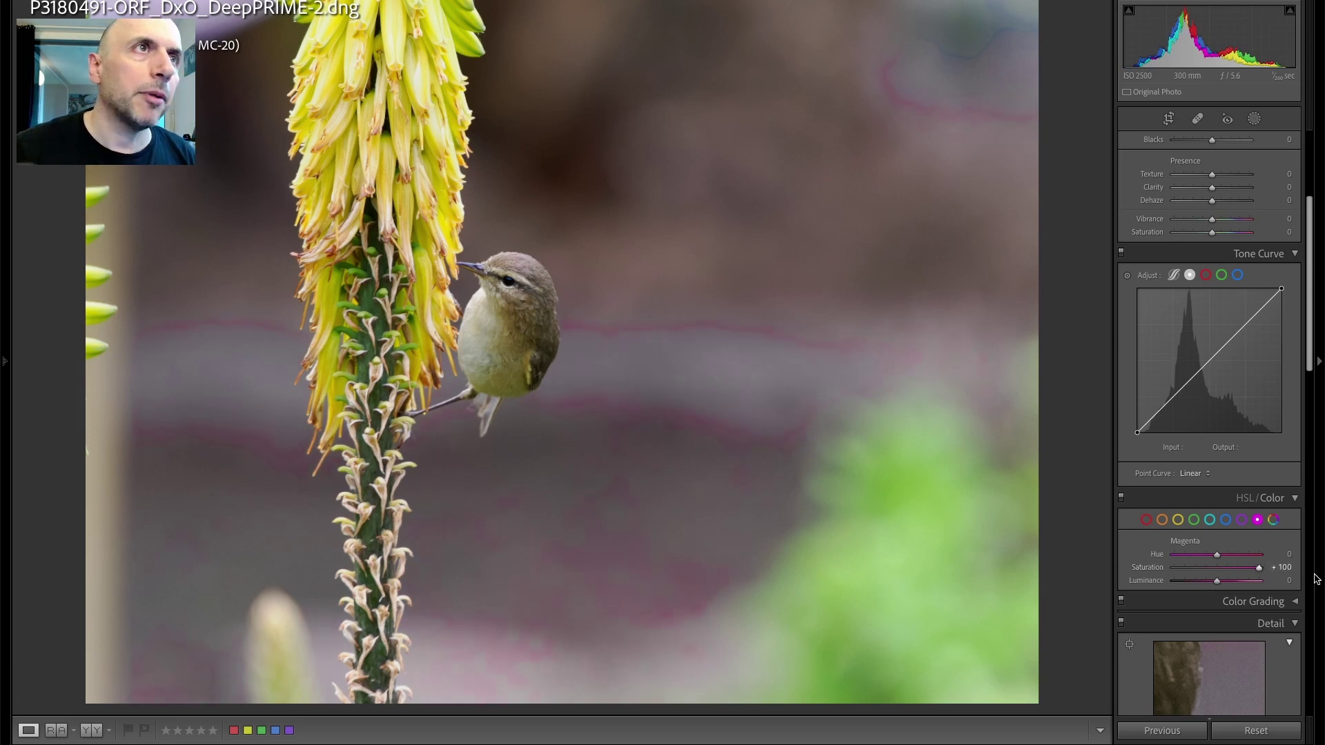
left_click(1241, 520)
left_click_drag(1217, 567, 1296, 571)
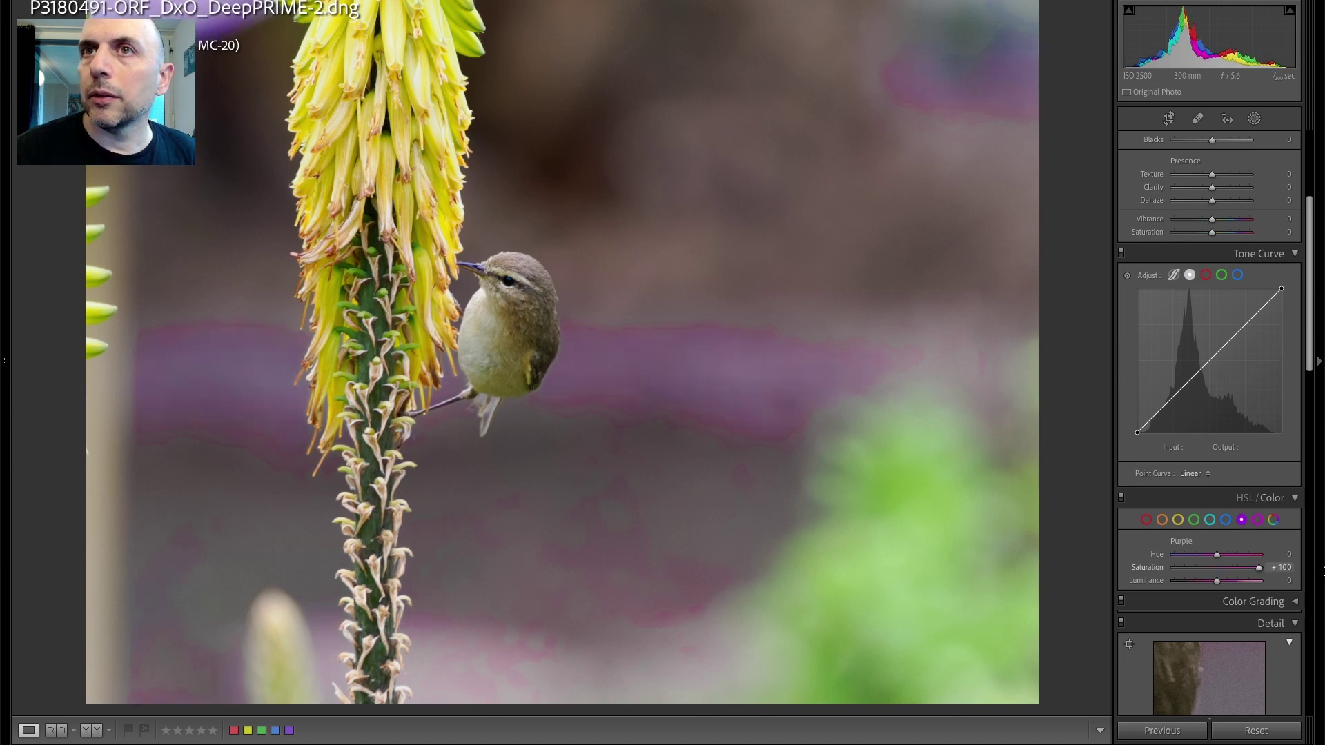
- Try the Blue saturation of the bird photo at +100 and set it back to 0
left_click(1226, 519)
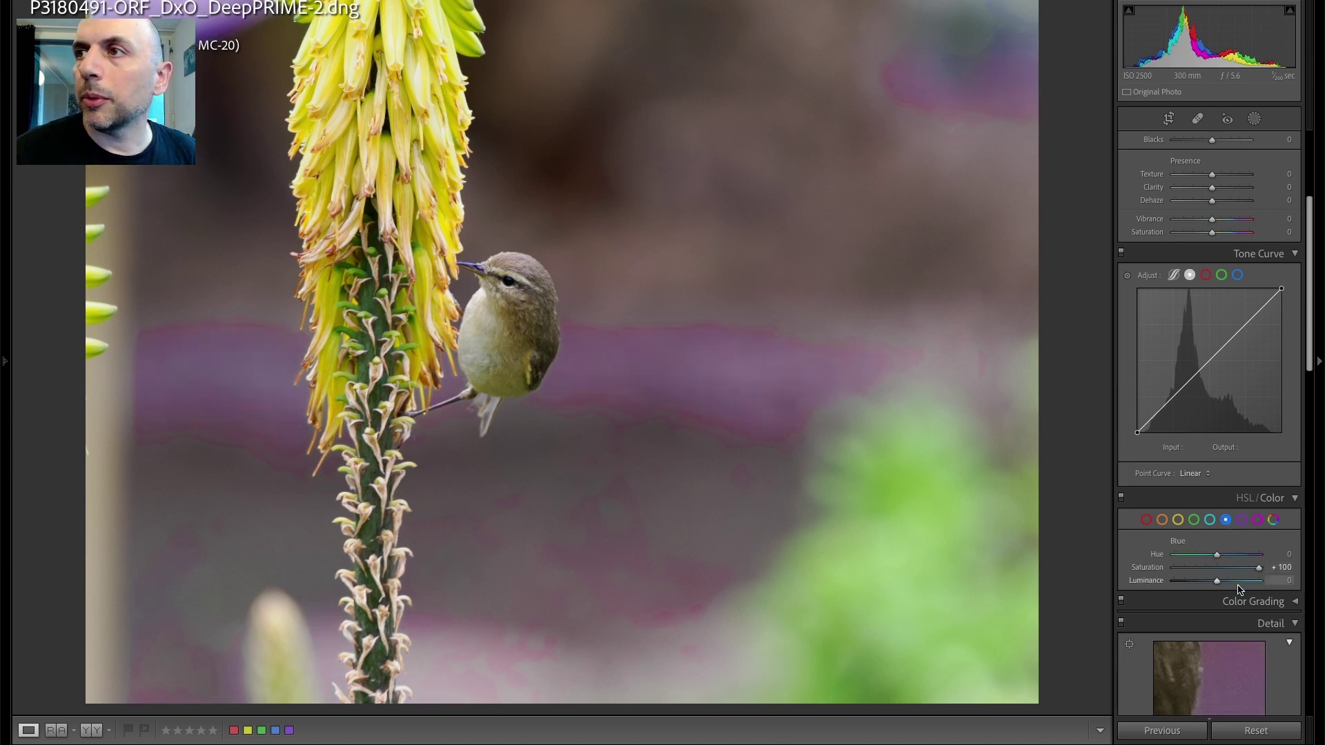
left_click_drag(1216, 568, 1257, 564)
left_click(1281, 567)
type("0")
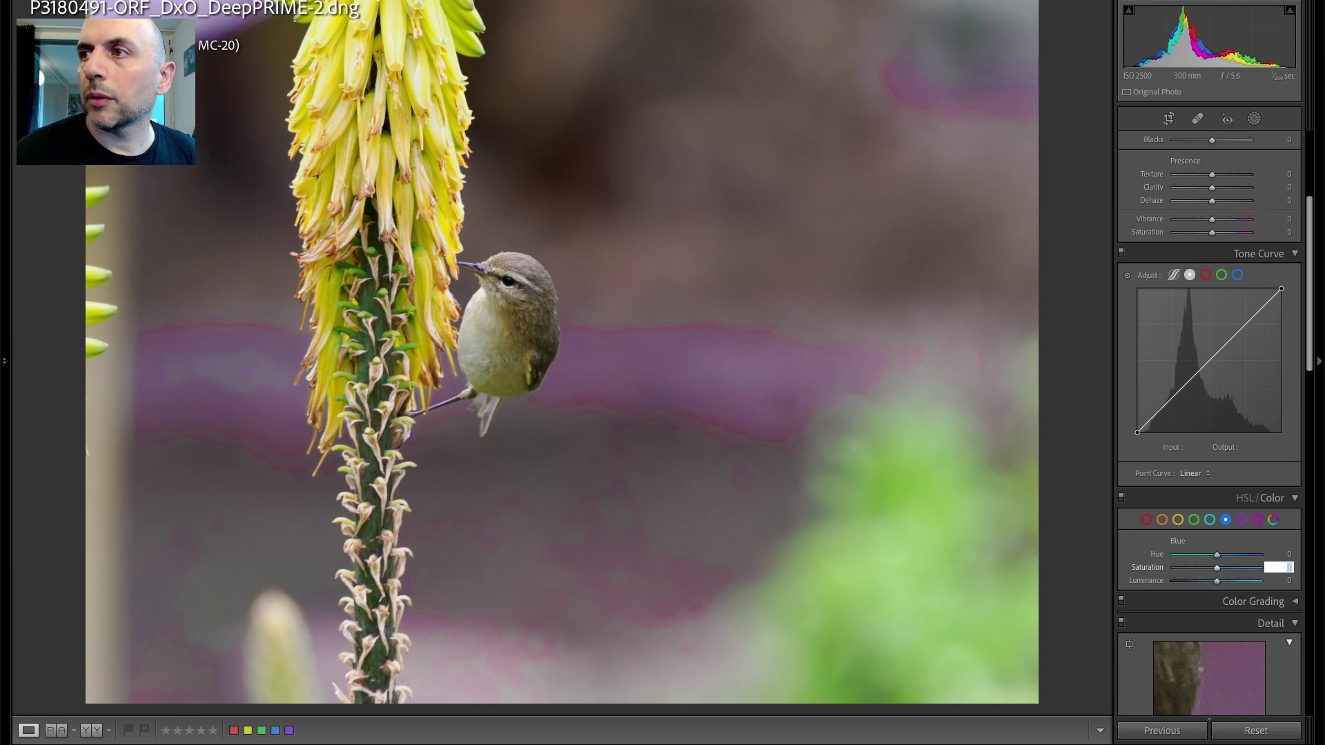
key("Return")
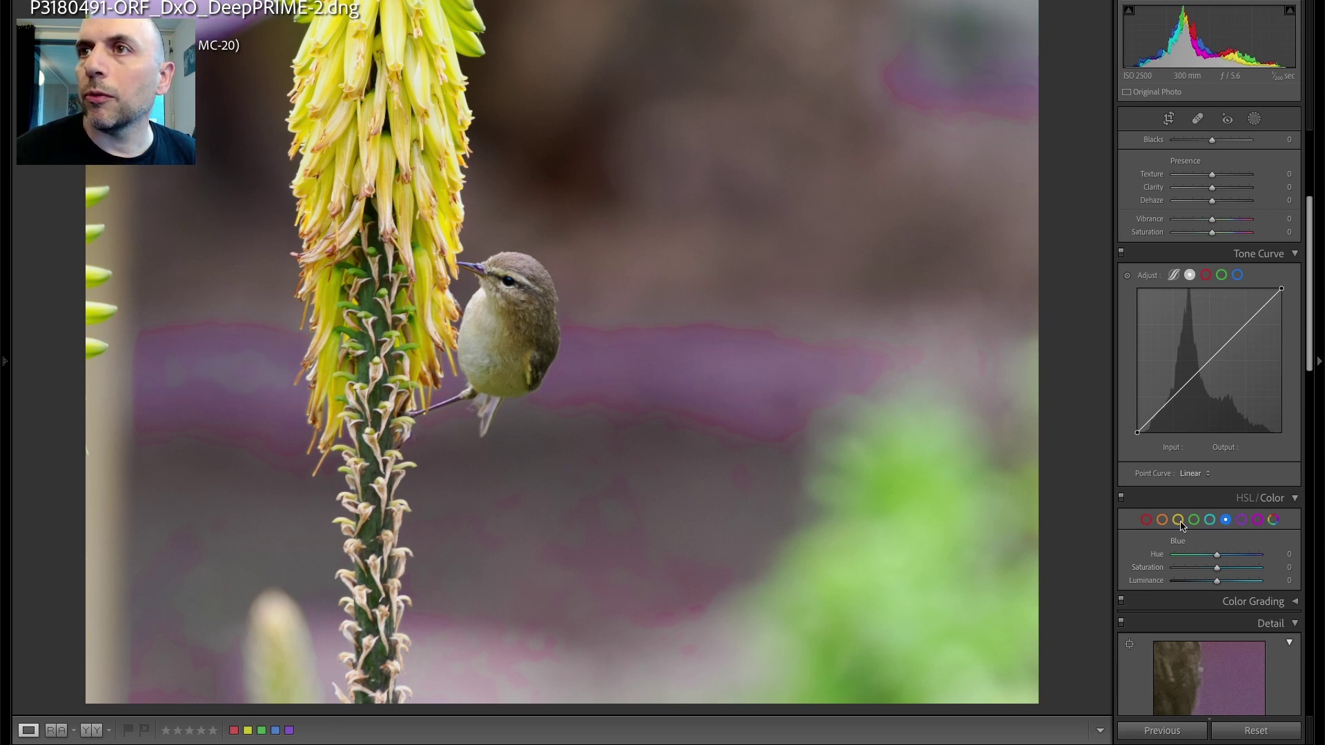
- Try changing the Red saturation of the bird photo to judge its effect on the background
left_click(1146, 520)
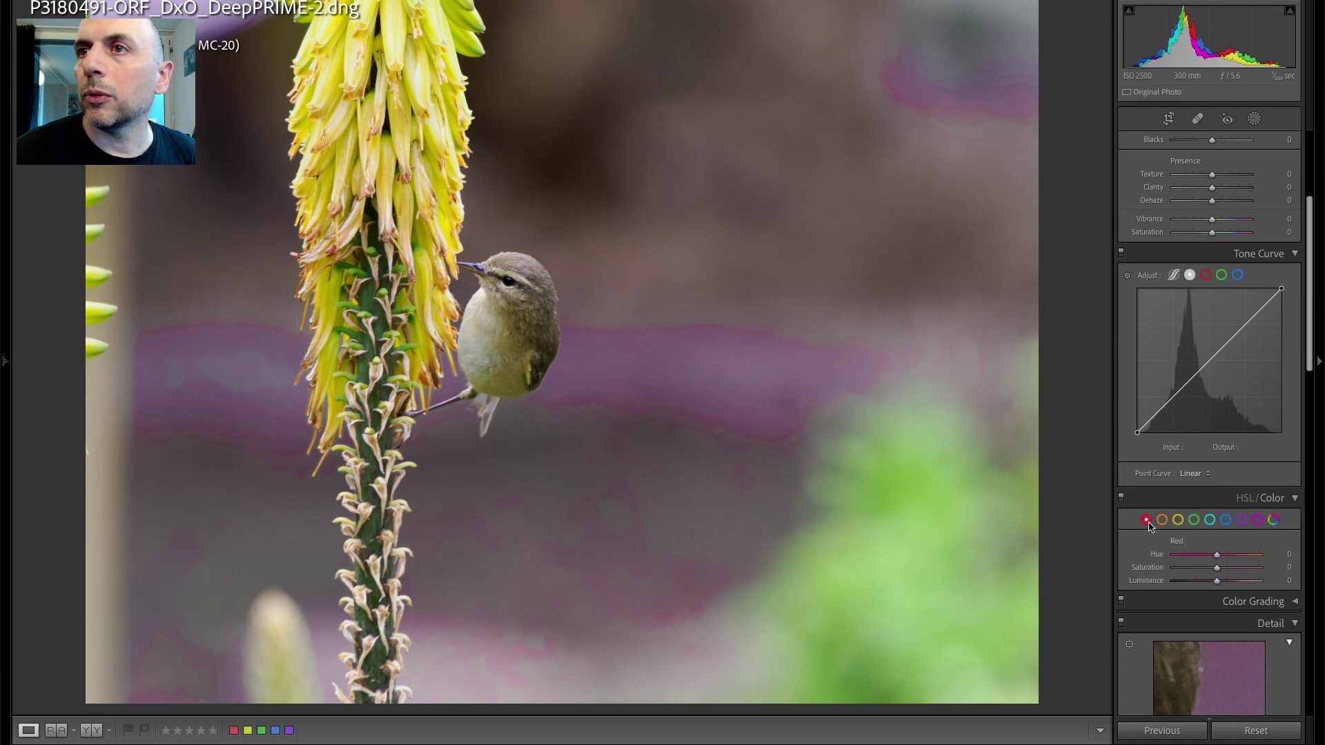
mouse_move(1218, 572)
left_mouse_down()
mouse_move(1324, 570)
mouse_move(1153, 577)
mouse_move(1320, 570)
mouse_move(1217, 573)
left_mouse_up()
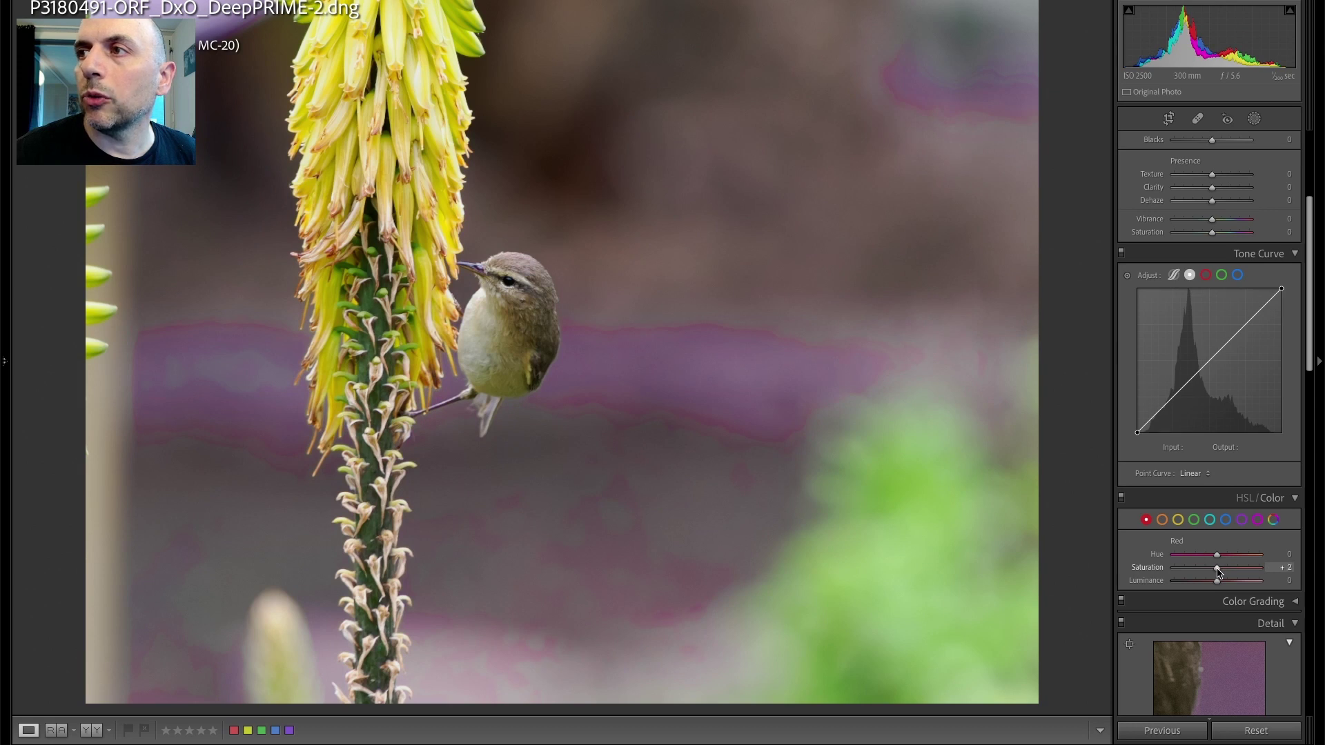
- Reset the Magenta and Purple saturation of P3180491-ORF_DxO_DeepPRIME-2.dng to 0
left_click(1257, 519)
left_click_drag(1263, 567, 1282, 572)
left_click(1281, 568)
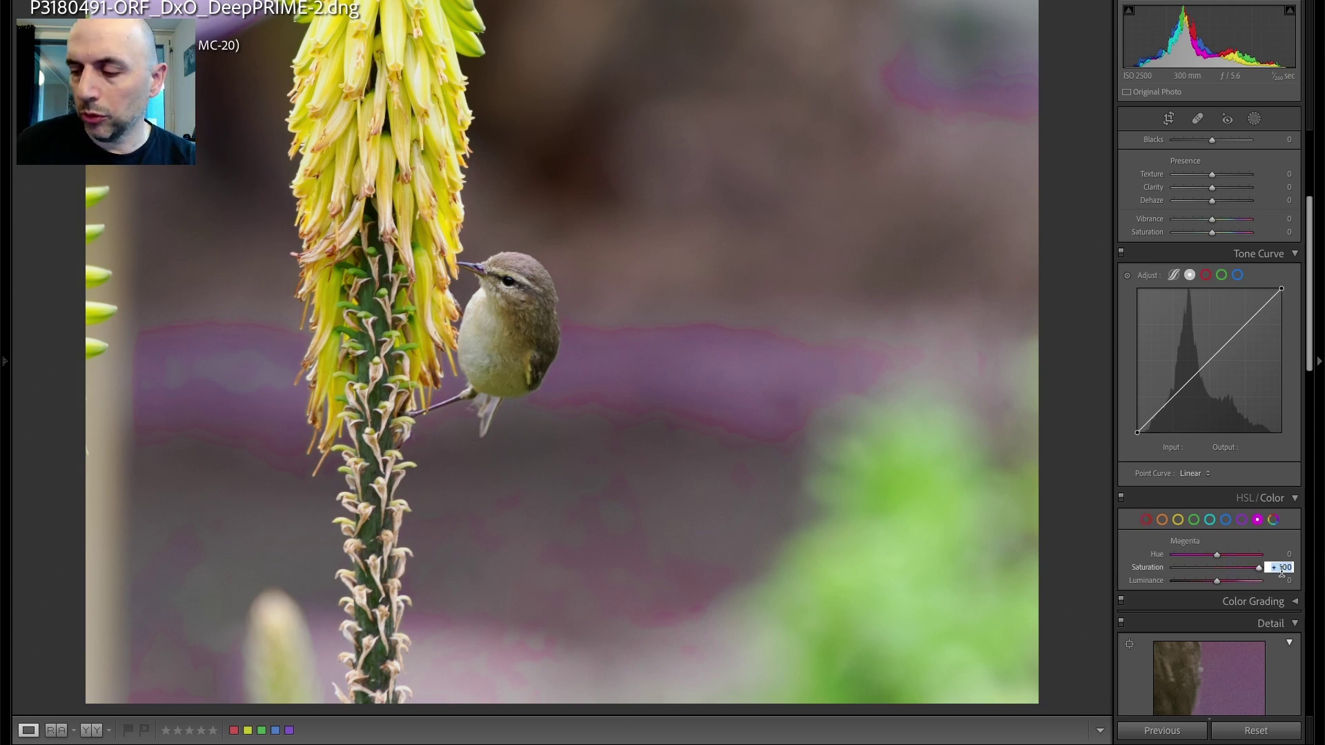
left_click(1241, 520)
left_click(1283, 568)
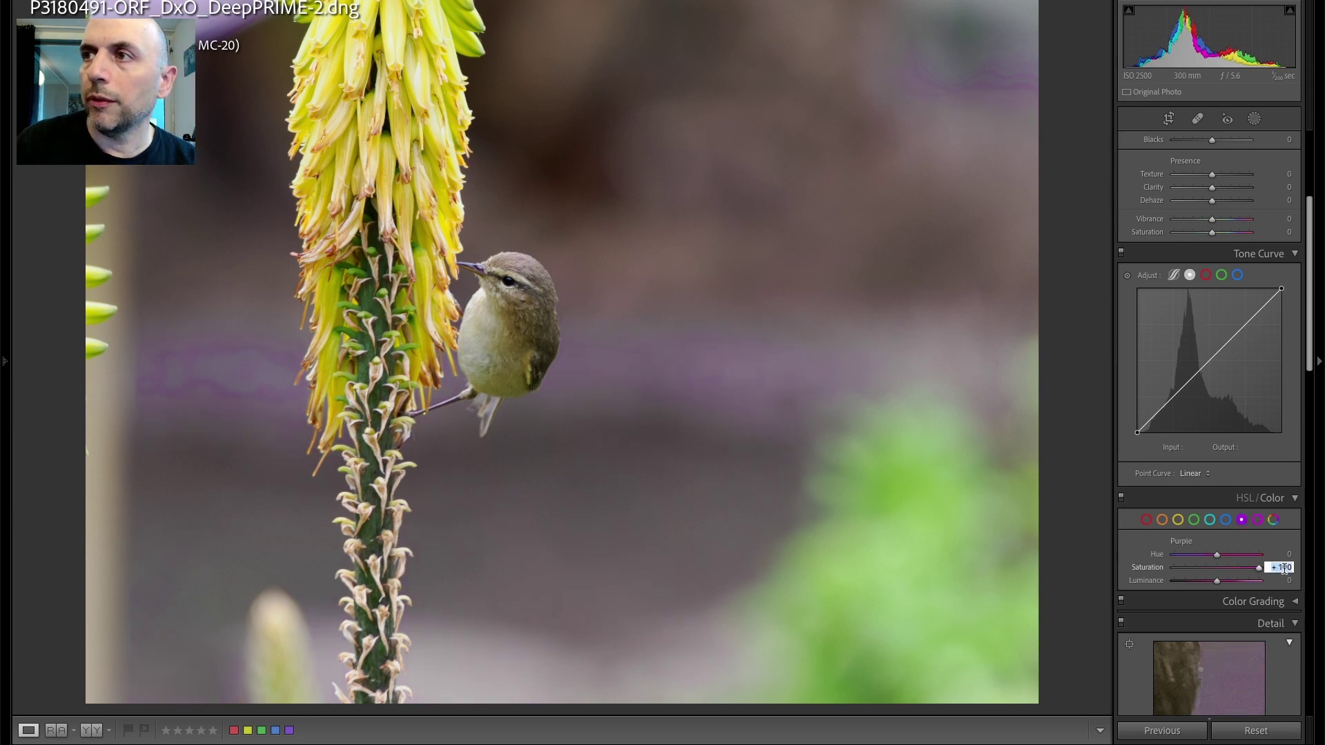
type("0")
key("Return")
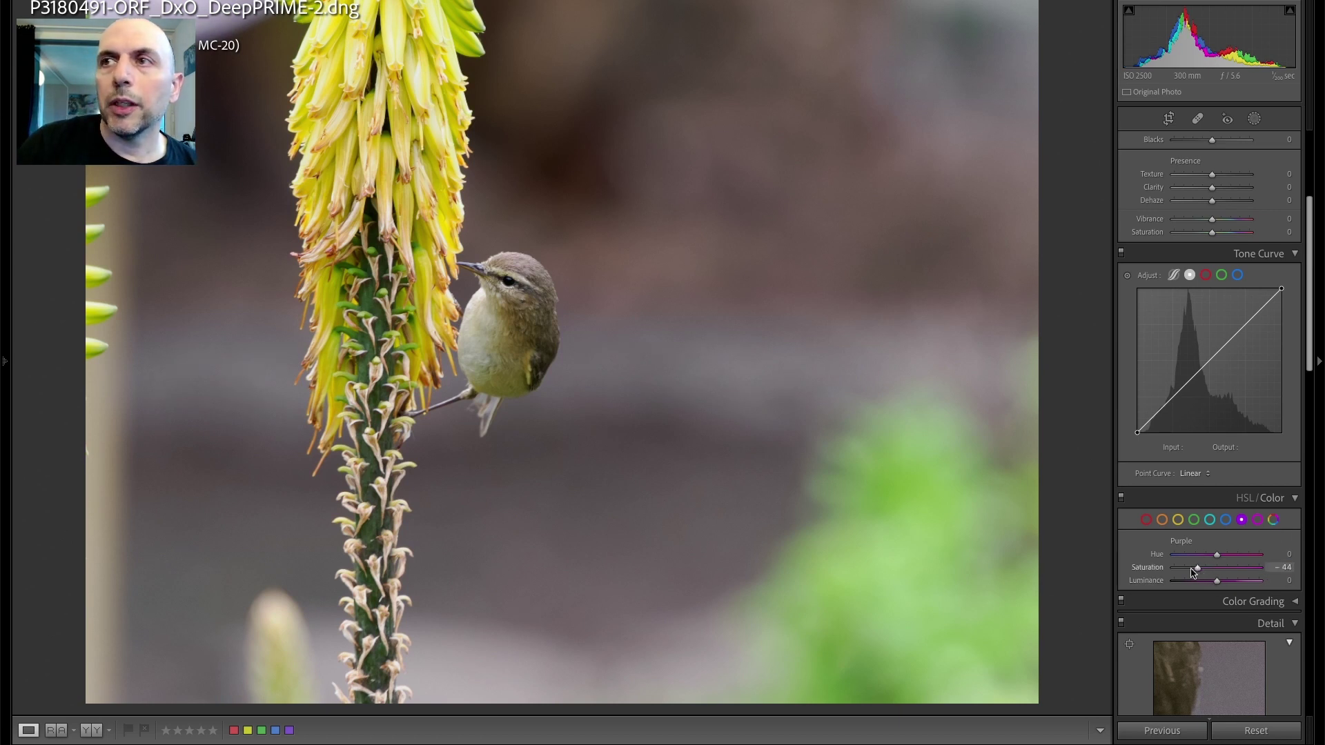
- Try reduced saturation on the bird photo with Purple at -44, Magenta at -42 and Red at -37
left_click(1257, 519)
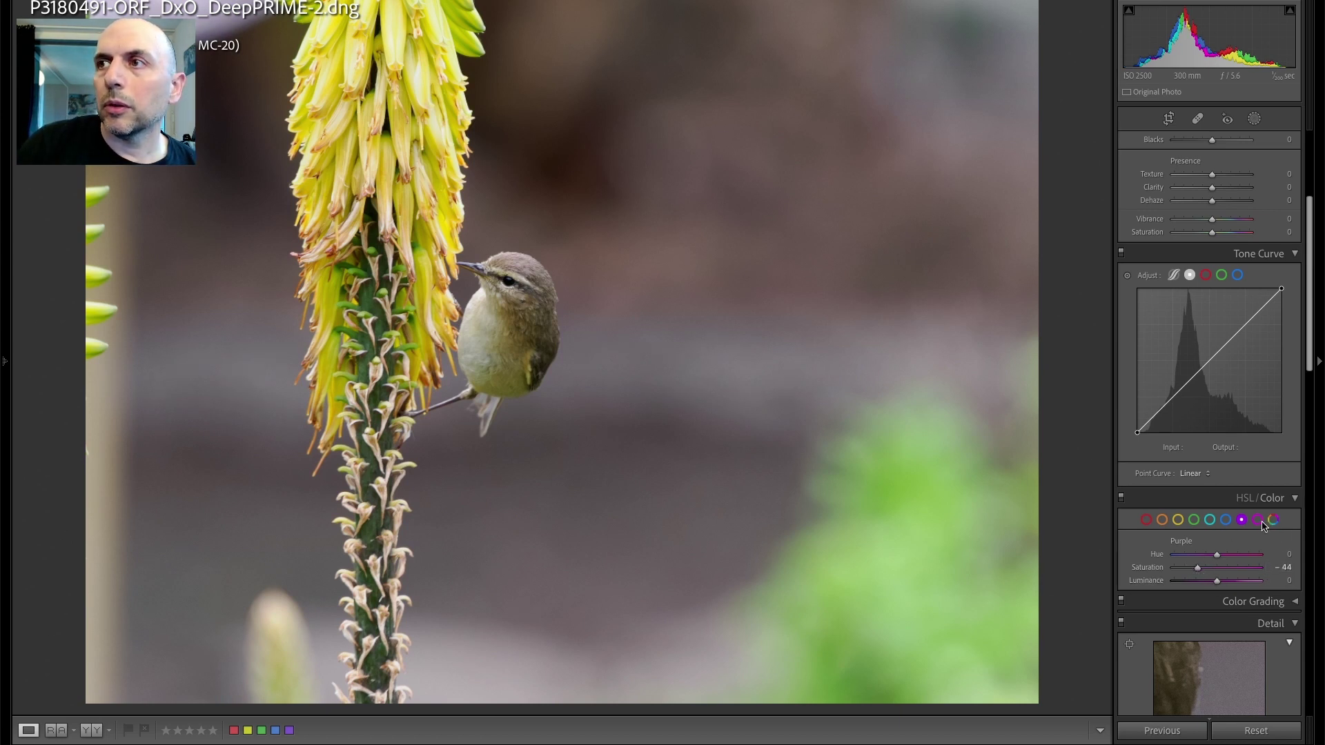
left_click(1197, 570)
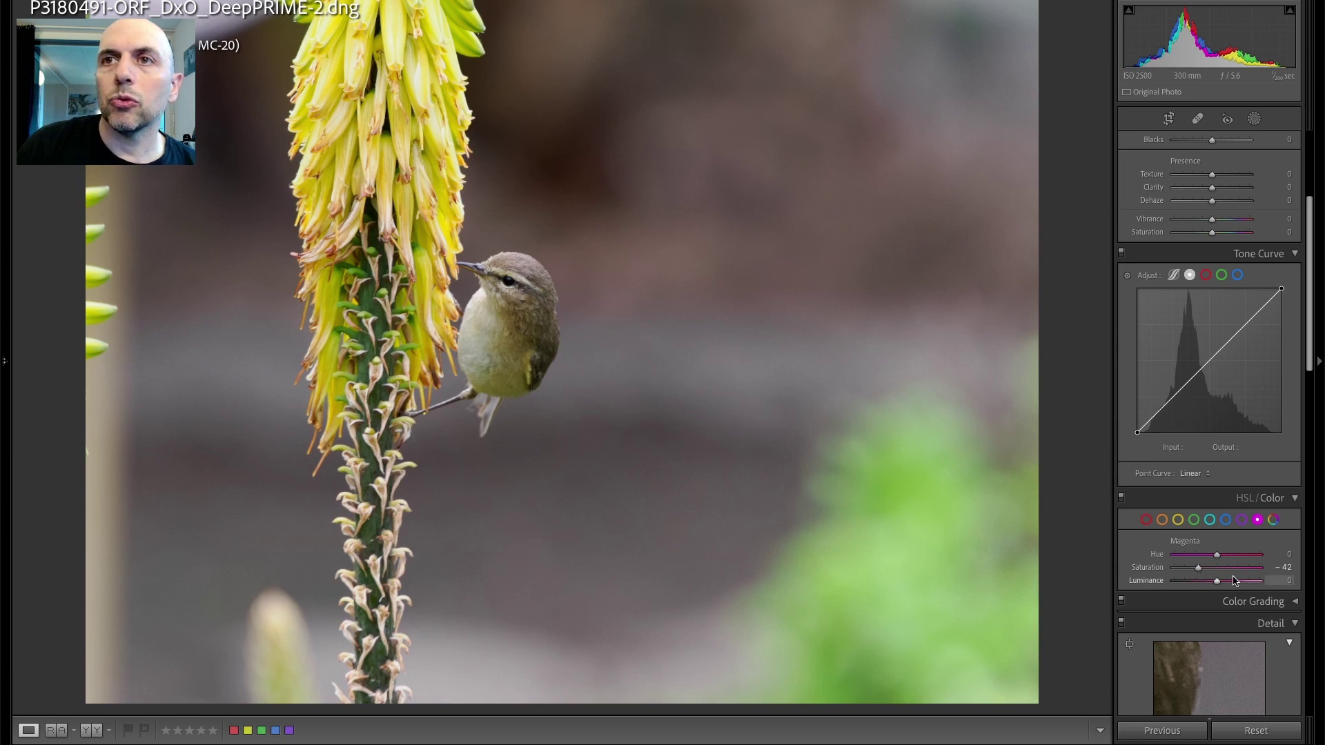
left_click(1146, 519)
left_click(1202, 570)
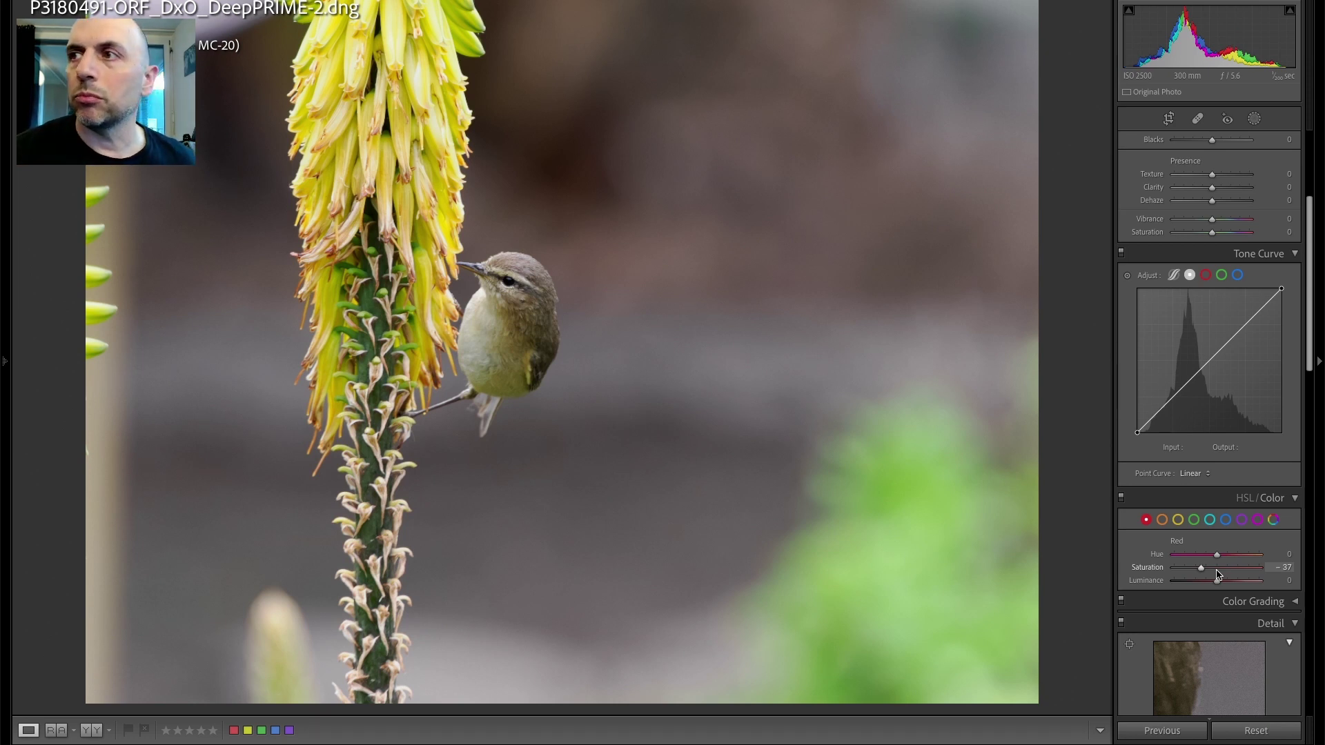
- Return the Red, Purple and Magenta saturation of the photo to 0 and zoom in on the bird
left_click(1281, 567)
type("0")
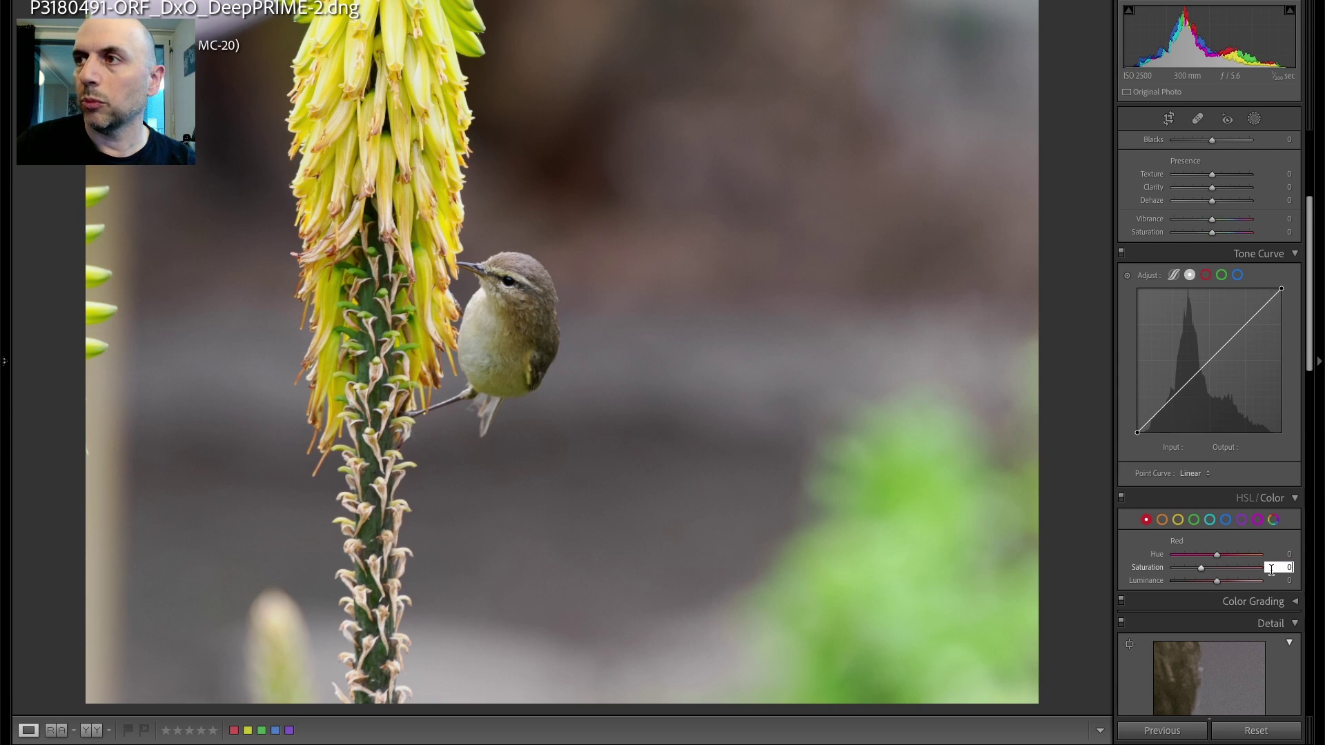
left_click(1241, 522)
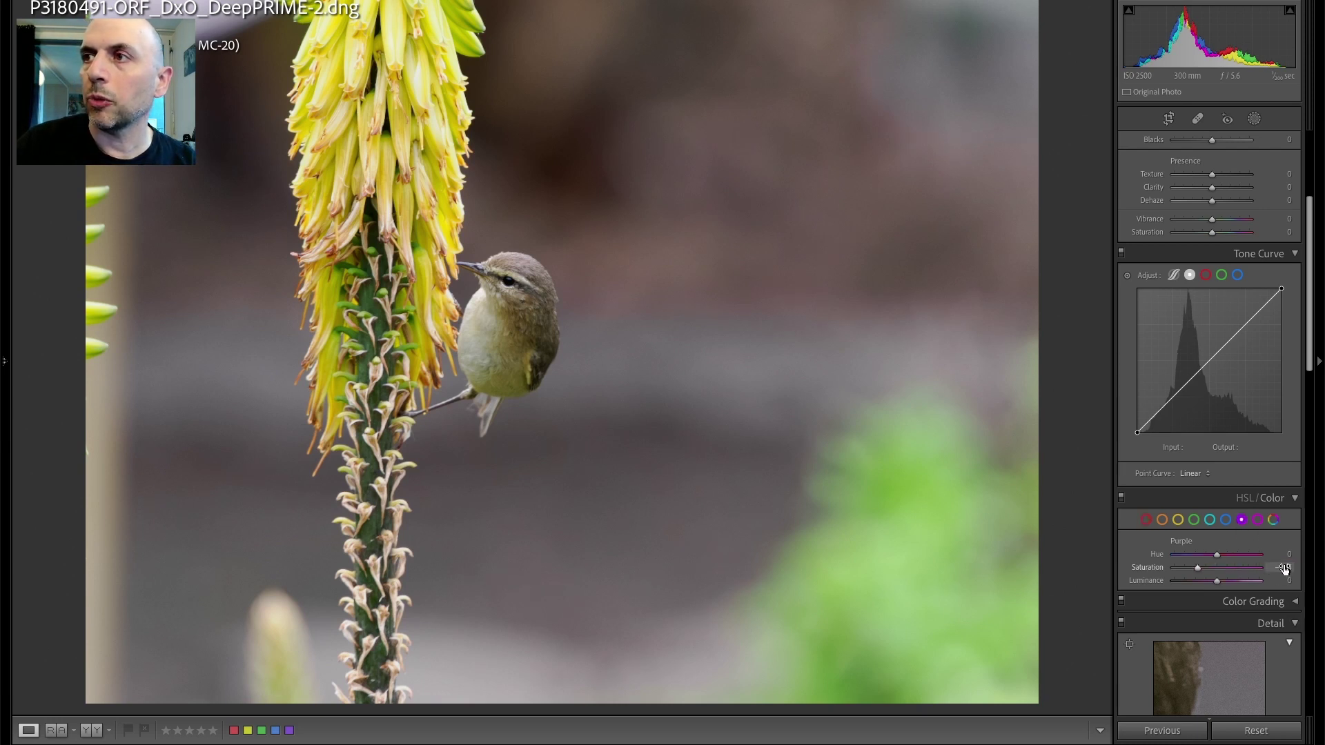
left_click(1257, 519)
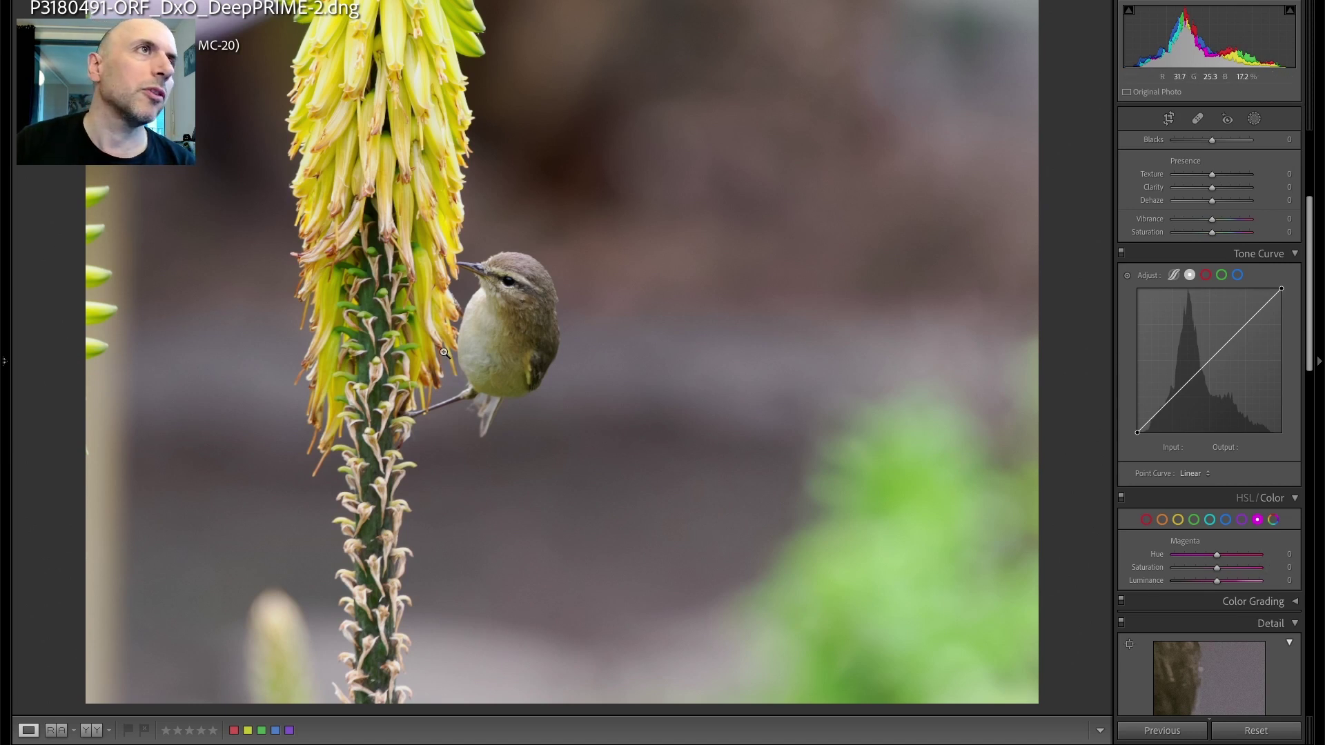
left_click(535, 374)
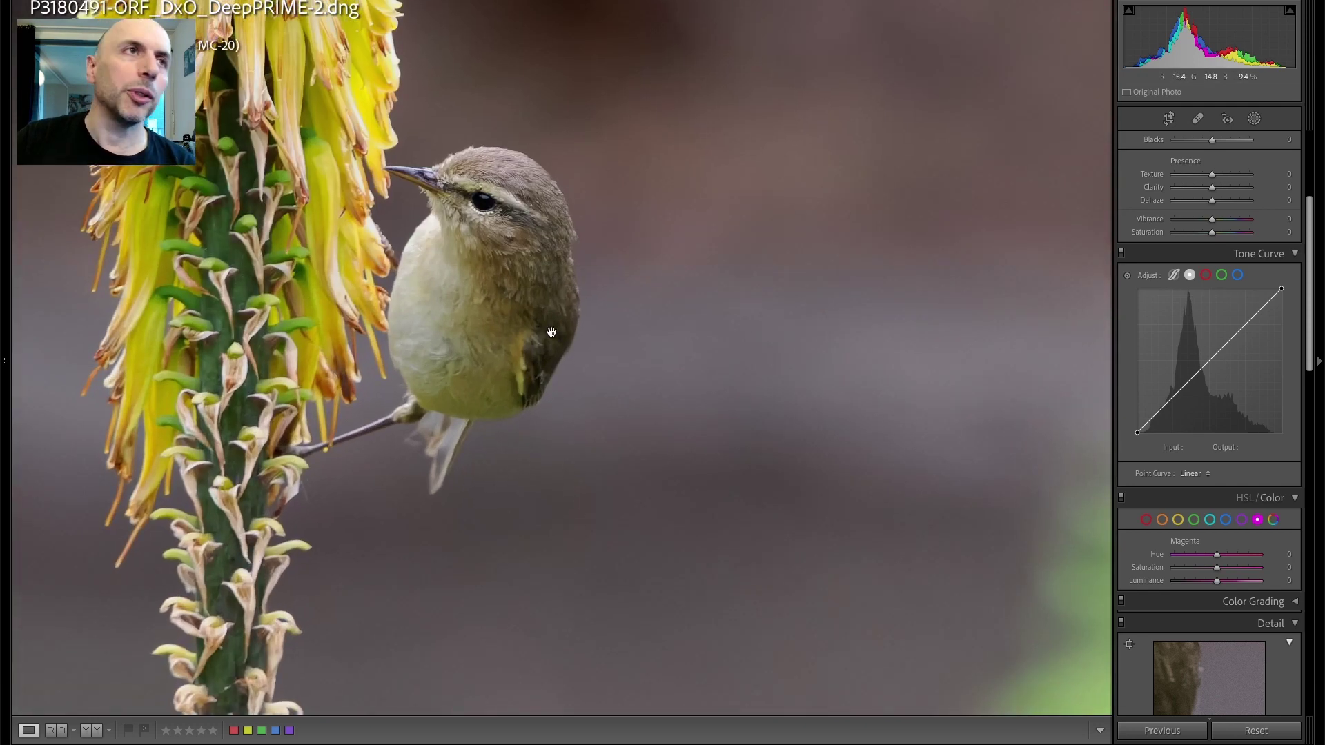